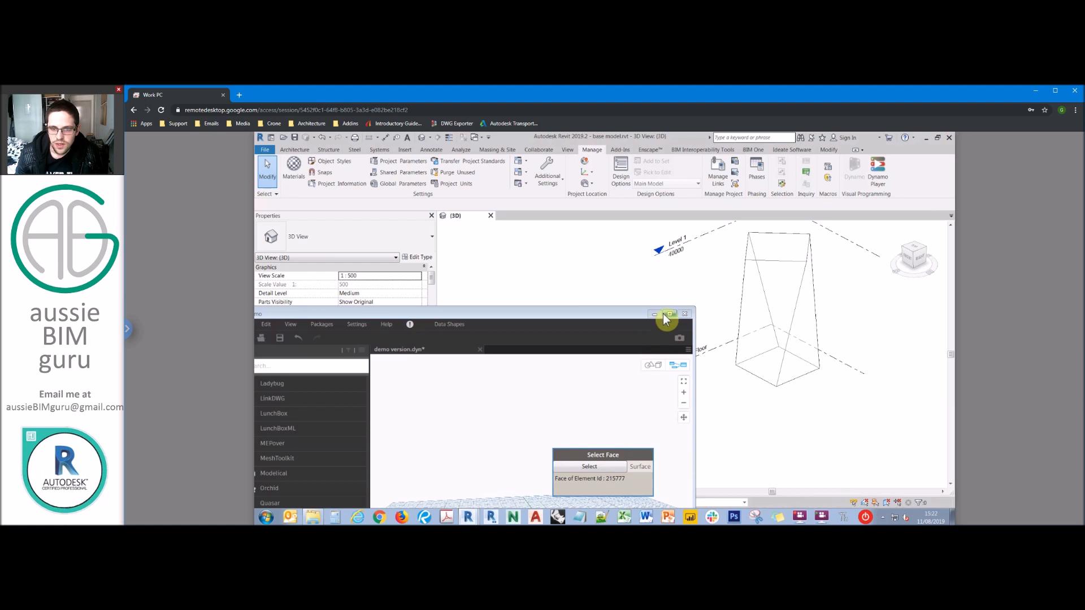
- Maximize the graph editor window and orbit the background preview to examine the selected face's surface
click(669, 314)
click(475, 287)
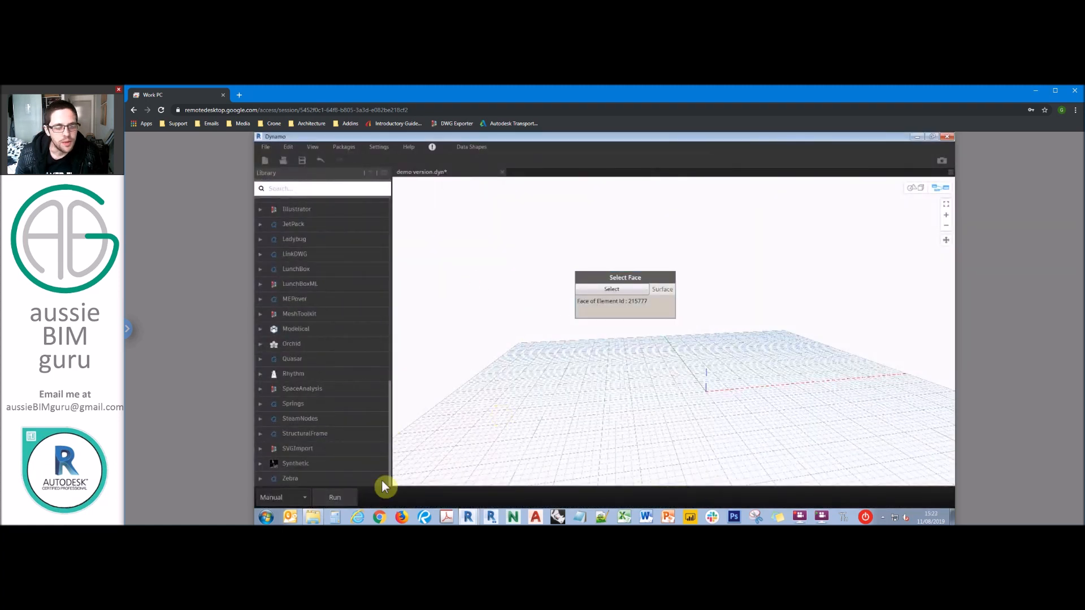
click(915, 187)
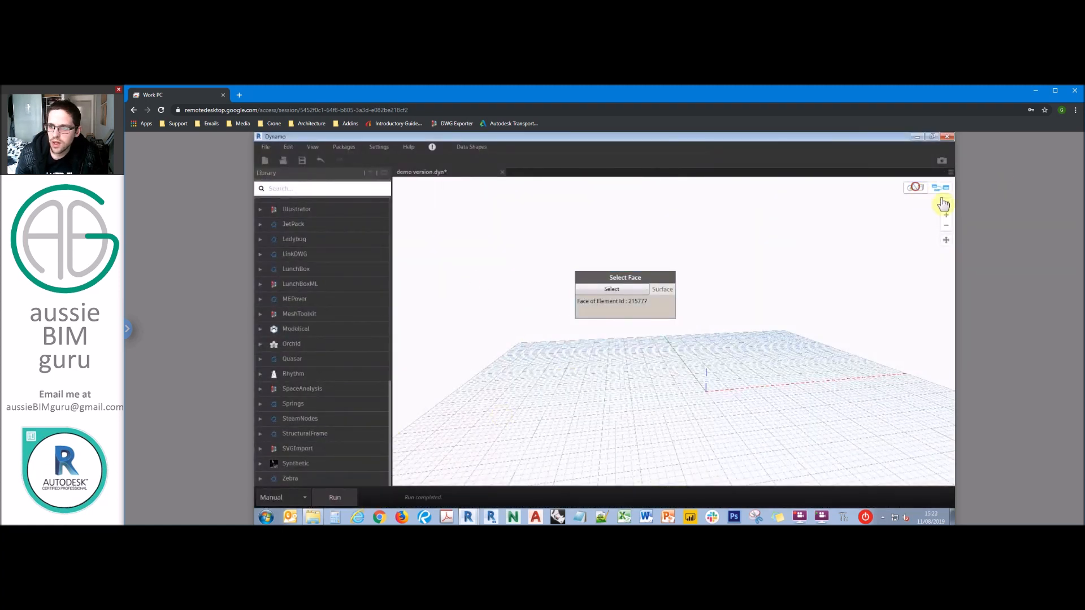
click(937, 188)
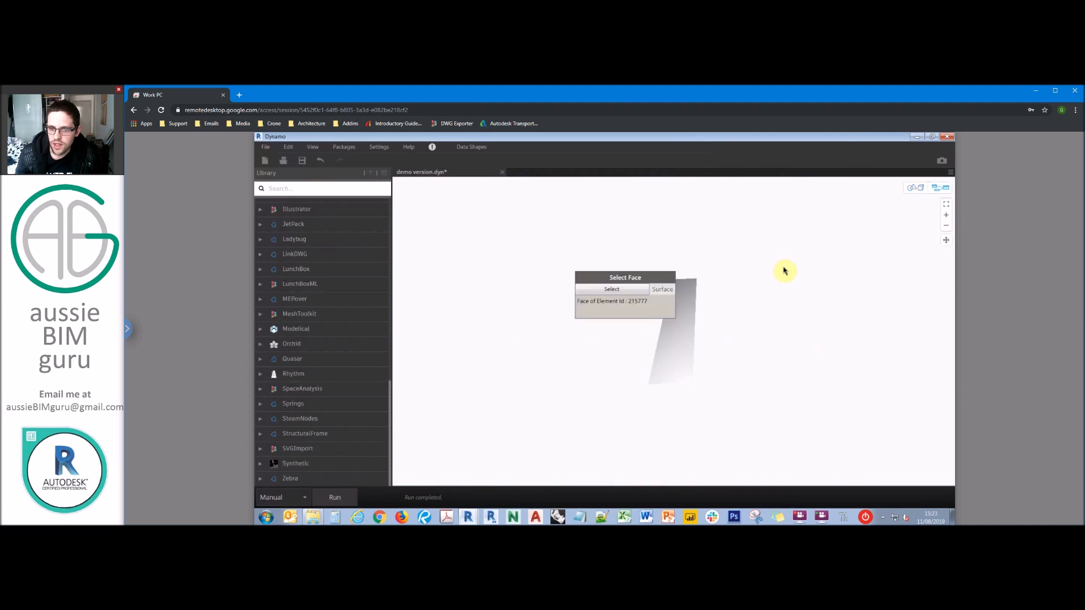
click(923, 188)
right_drag(848, 296, 812, 305)
click(937, 188)
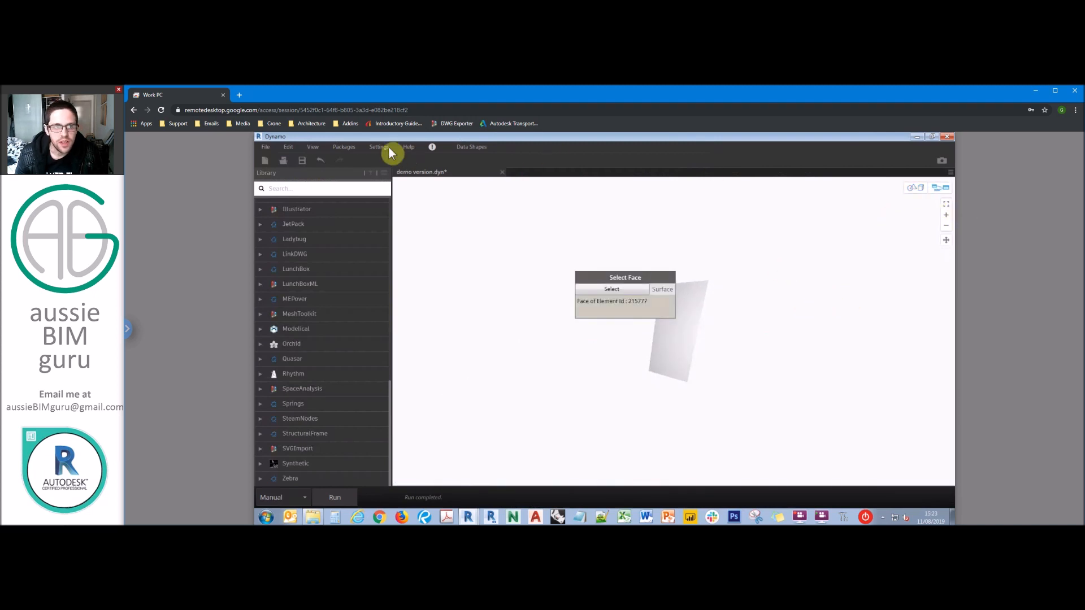
- Change the geometry working range to a larger size than Medium and apply it
click(396, 149)
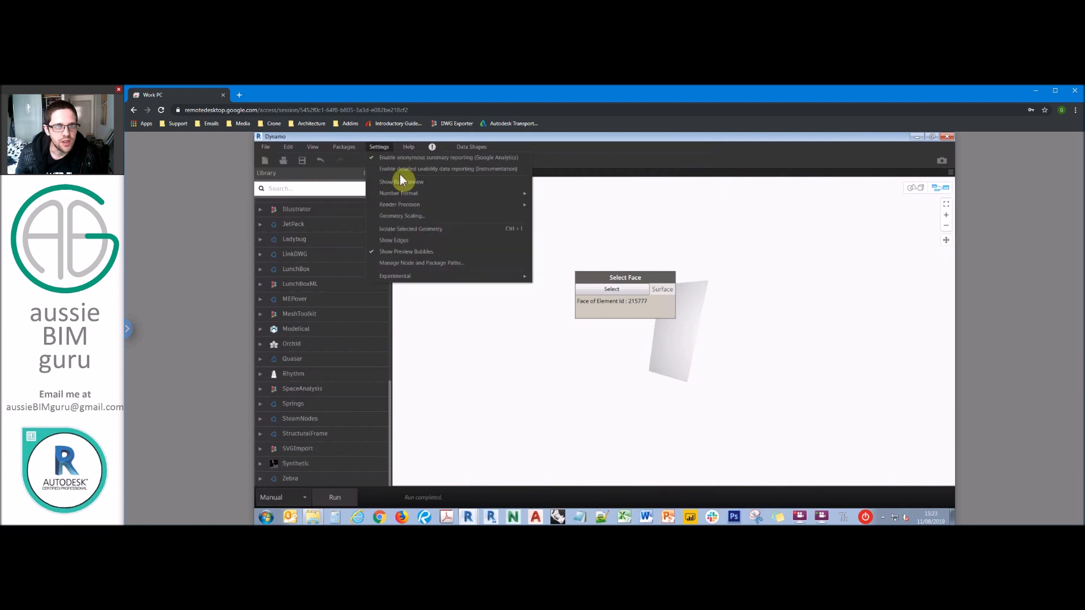
click(414, 216)
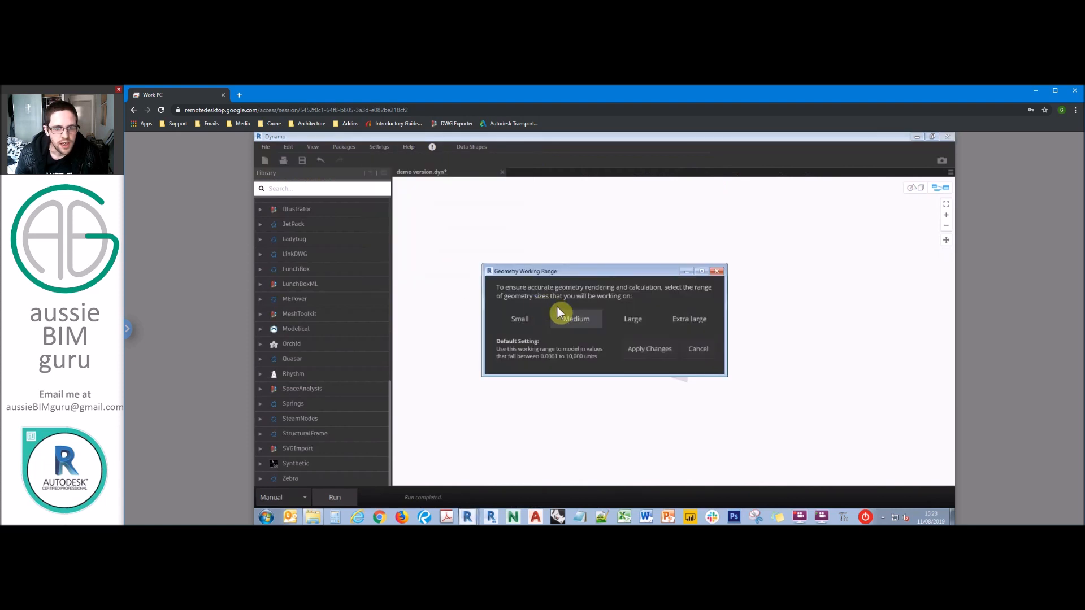
click(665, 325)
click(660, 350)
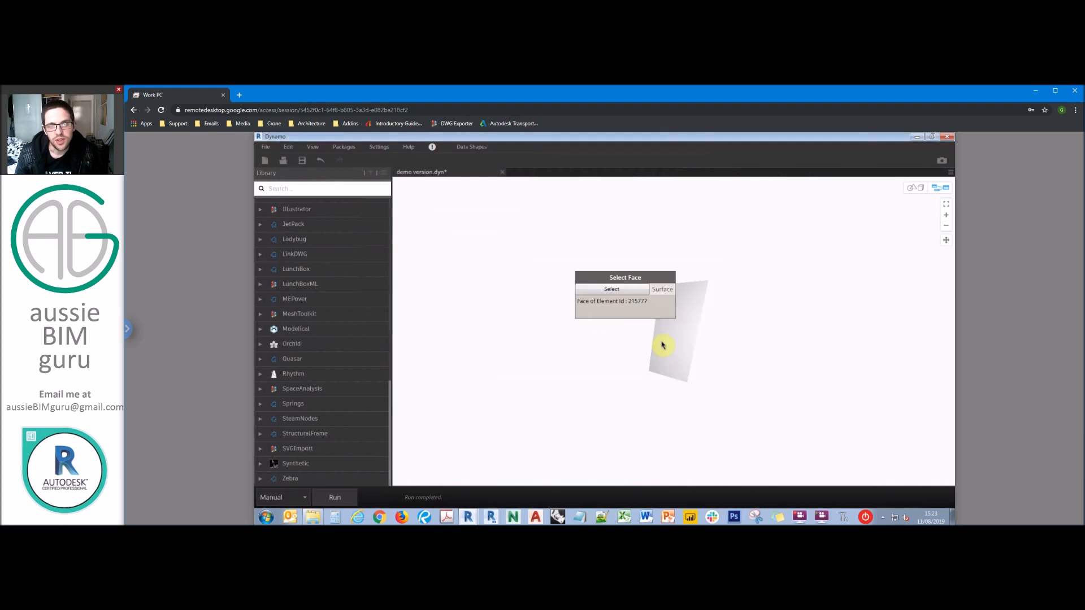
- Add a Surface.GetIsoline node and connect the Select Face node's surface output to its surface input
middle_drag(728, 303, 670, 286)
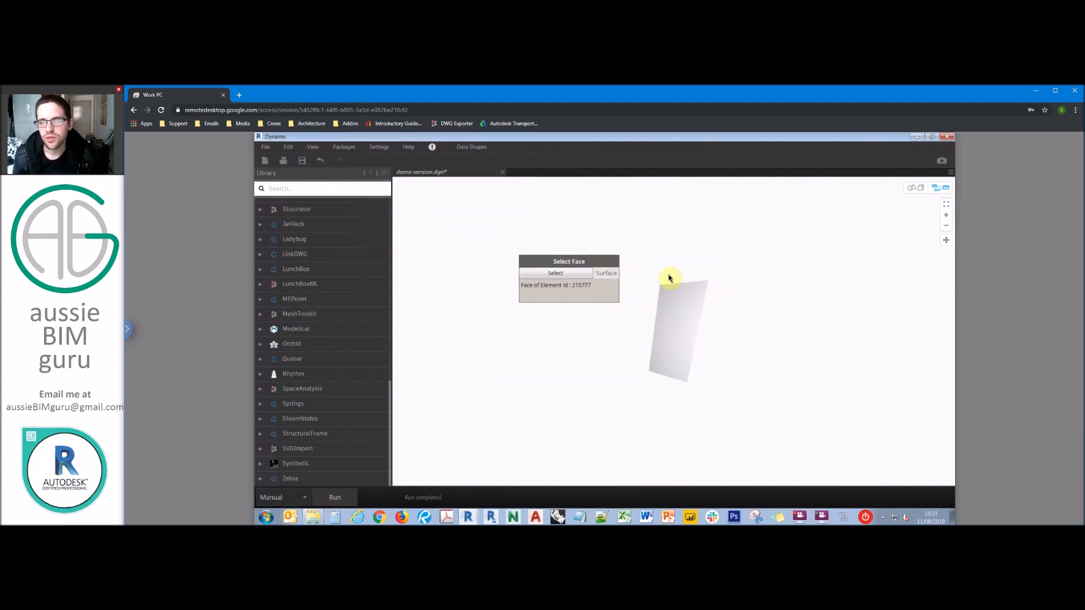
middle_drag(690, 269, 656, 249)
right_click(668, 267)
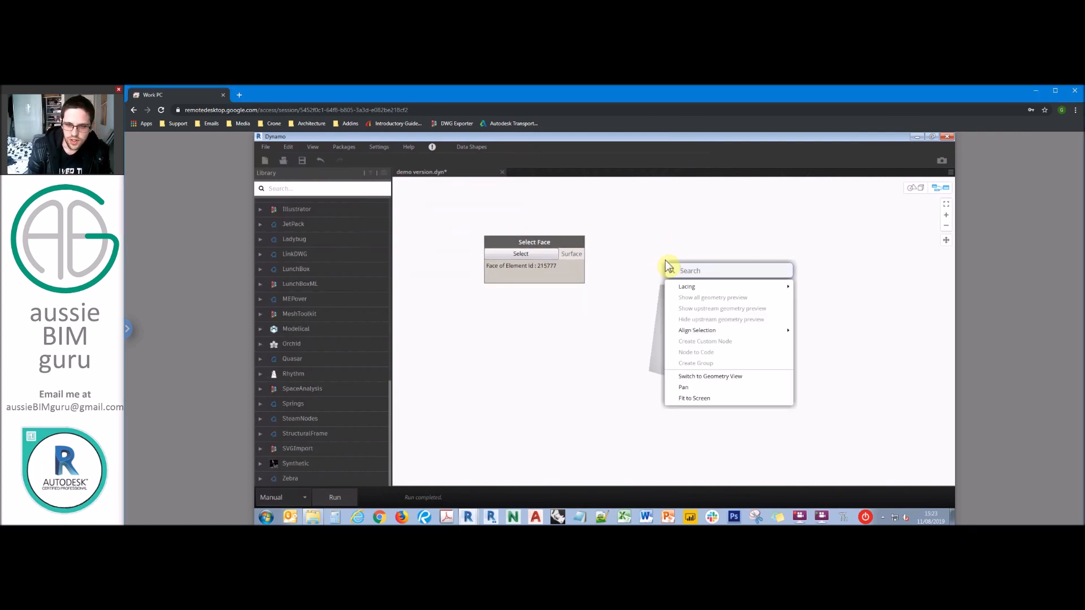
text(isoline)
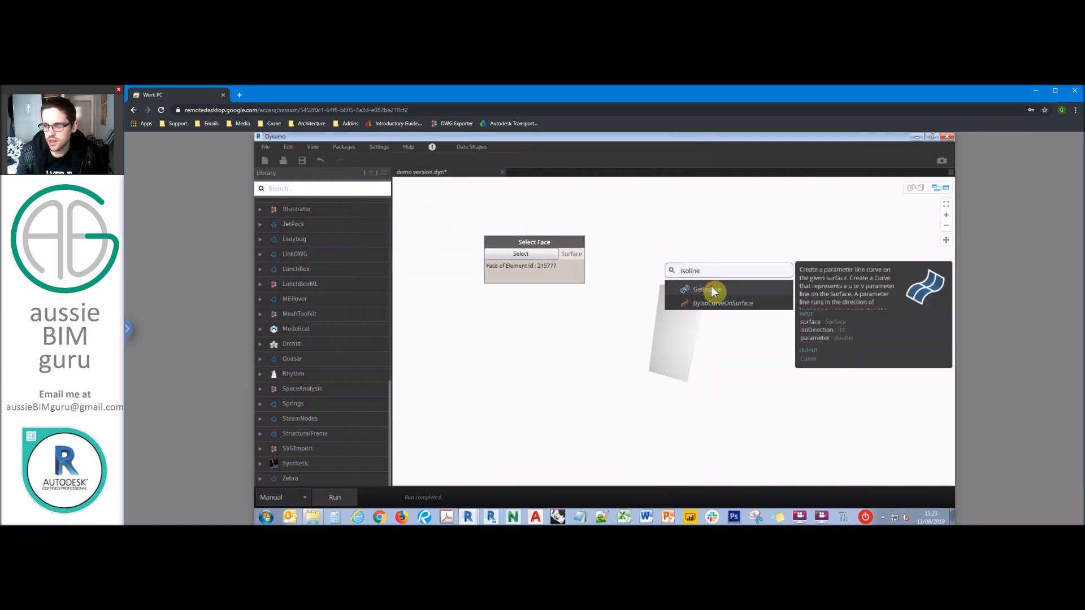
click(711, 289)
click(582, 253)
click(714, 306)
drag(730, 290, 713, 292)
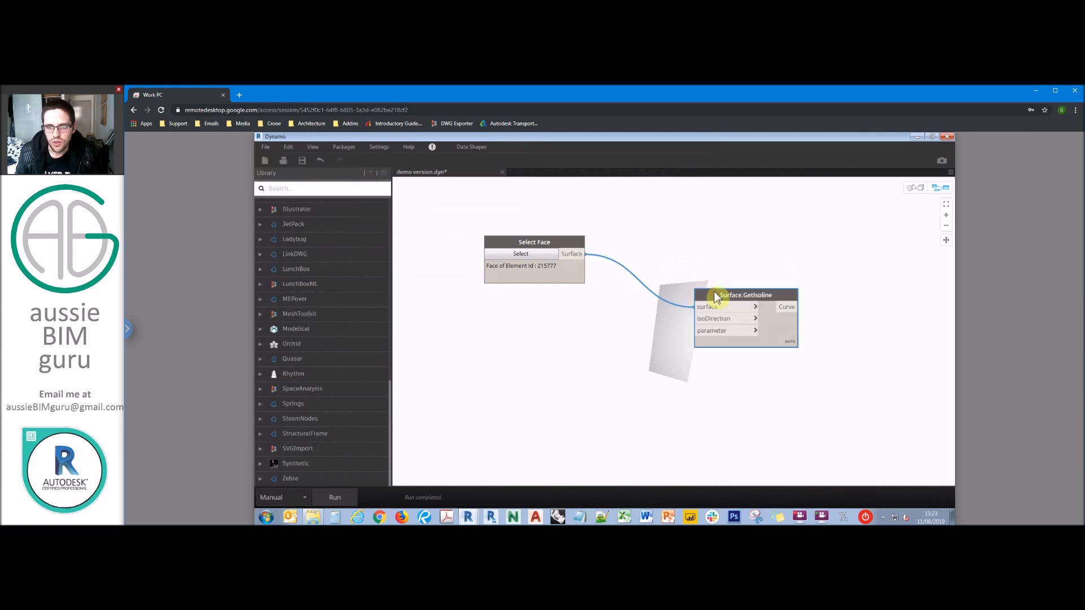
- Duplicate the Surface.GetIsoline node with its surface connection and place the copy directly below the original
key(ctrl+c)
key(ctrl+v)
drag(827, 299, 718, 362)
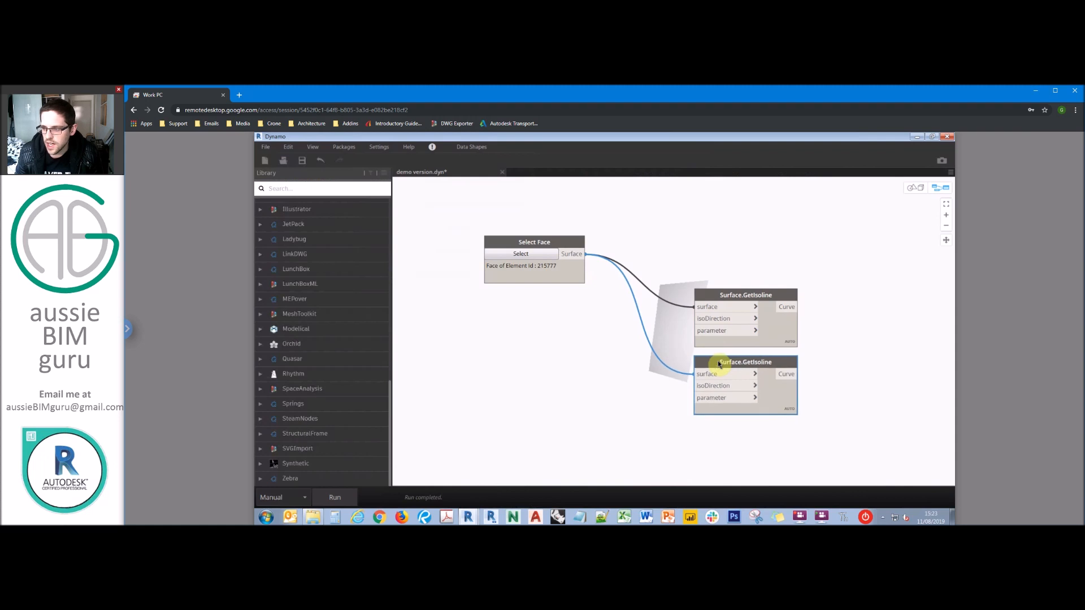
- Add a code block outputting 0 and 1, wiring 0 to the upper GetIsoline node's isoDirection and 1 to its parameter
click(601, 341)
double_click(626, 350)
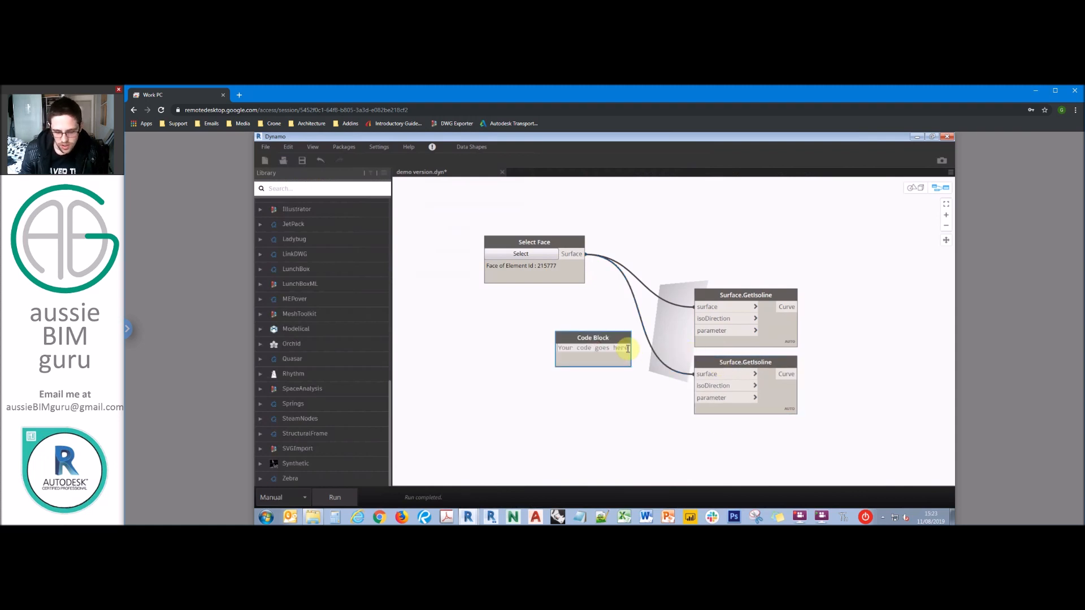
text(0;1)
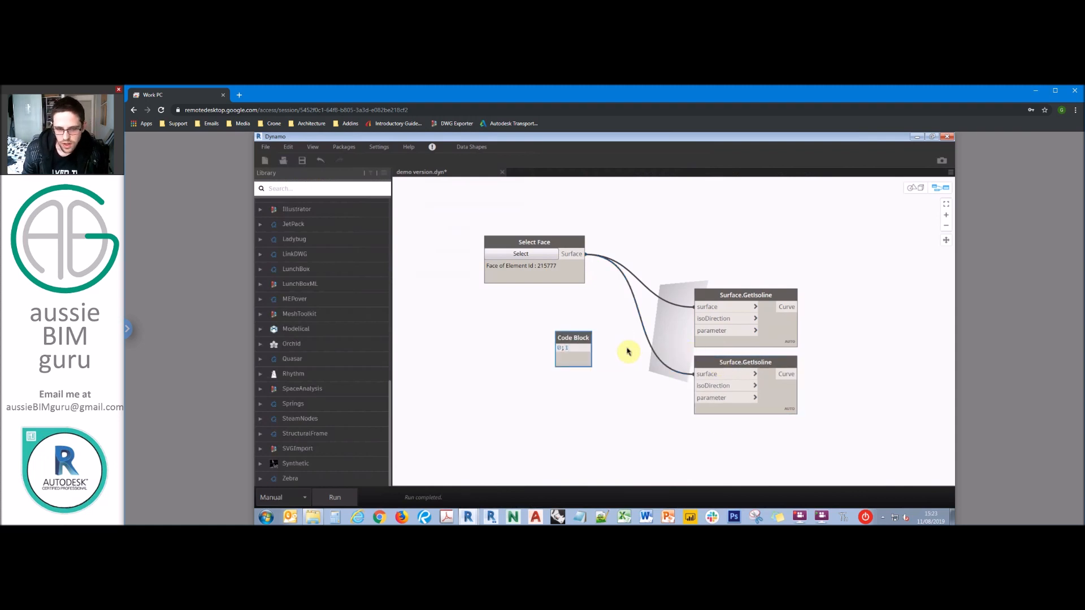
click(491, 322)
drag(572, 343, 710, 320)
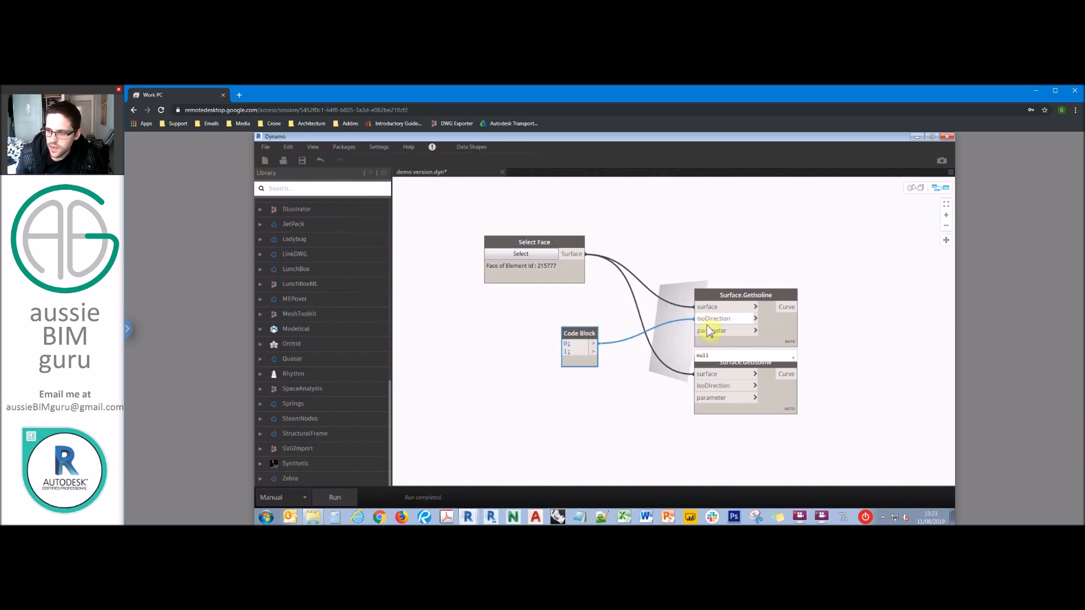
drag(594, 351, 708, 331)
- Disconnect the surface from the lower GetIsoline node and run the graph to preview the upper isoline alone
middle_drag(654, 401, 565, 411)
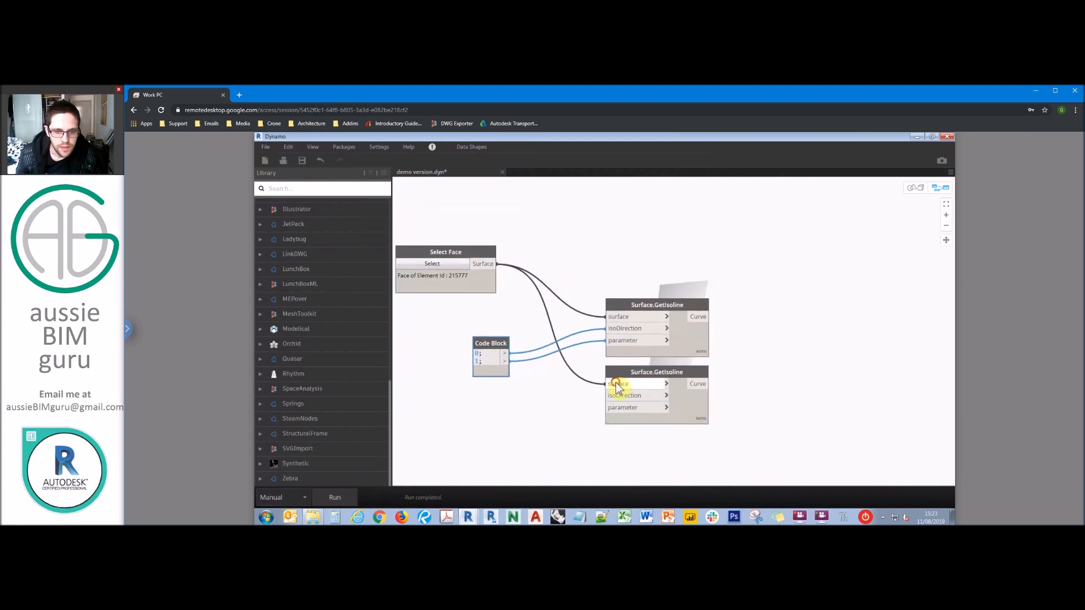
drag(616, 383, 489, 405)
click(335, 500)
middle_drag(824, 291, 766, 291)
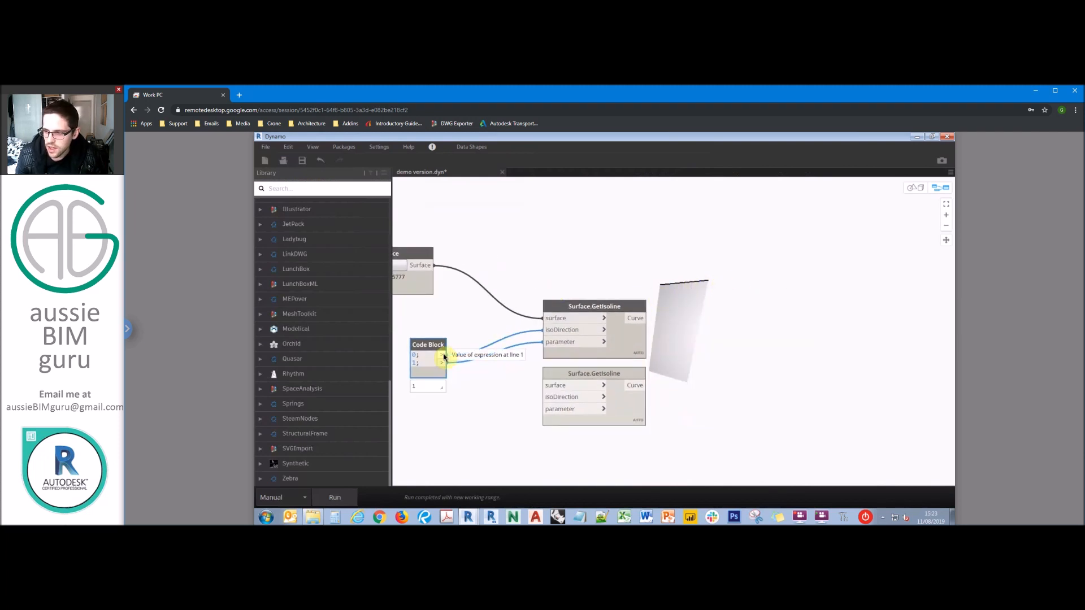
- Wire the code block's 0 output to the lower GetIsoline node's isoDirection and parameter inputs, and run the graph
click(546, 398)
click(544, 408)
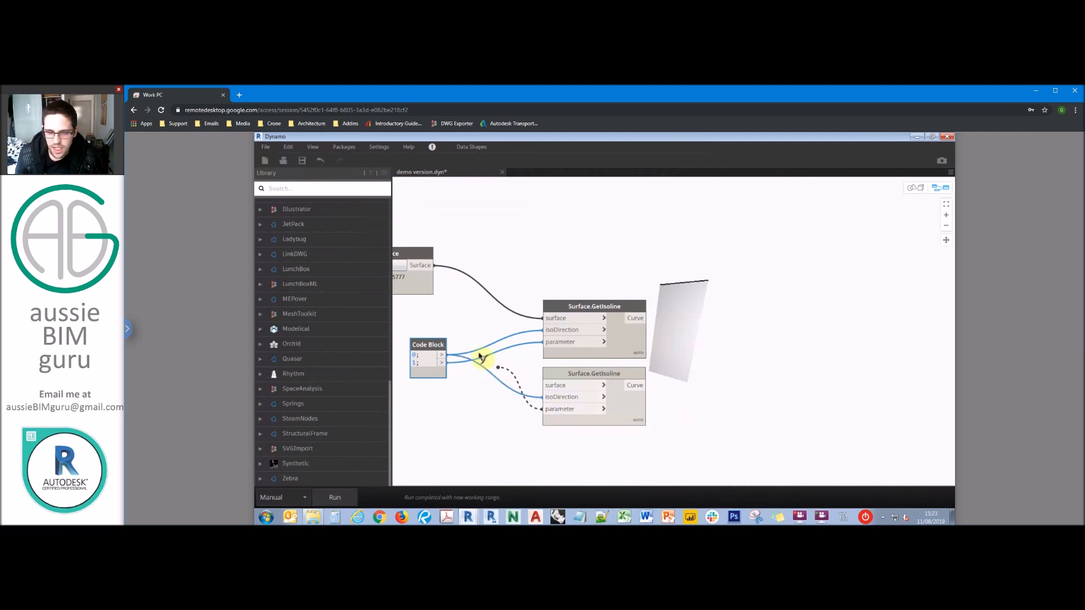
click(442, 362)
click(340, 493)
- Reconnect the selected face's surface to the lower GetIsoline node and run the graph
mouse_move(692, 332)
middle_down()
mouse_move(639, 326)
mouse_move(678, 317)
middle_up()
middle_drag(473, 343, 521, 319)
click(567, 353)
click(452, 233)
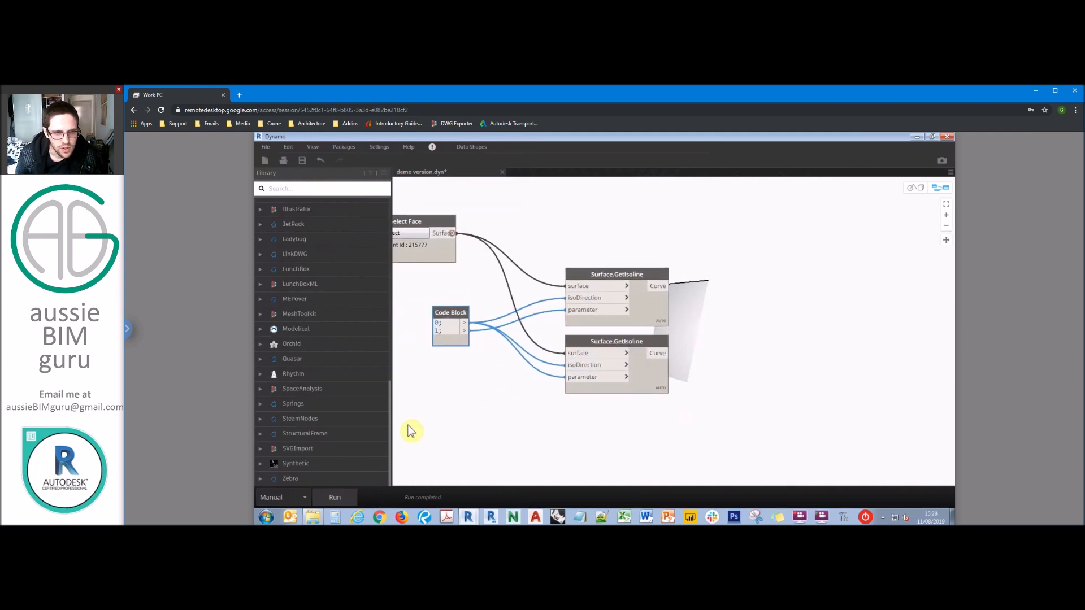
click(349, 501)
mouse_move(791, 273)
middle_down()
mouse_move(719, 274)
mouse_move(774, 270)
middle_up()
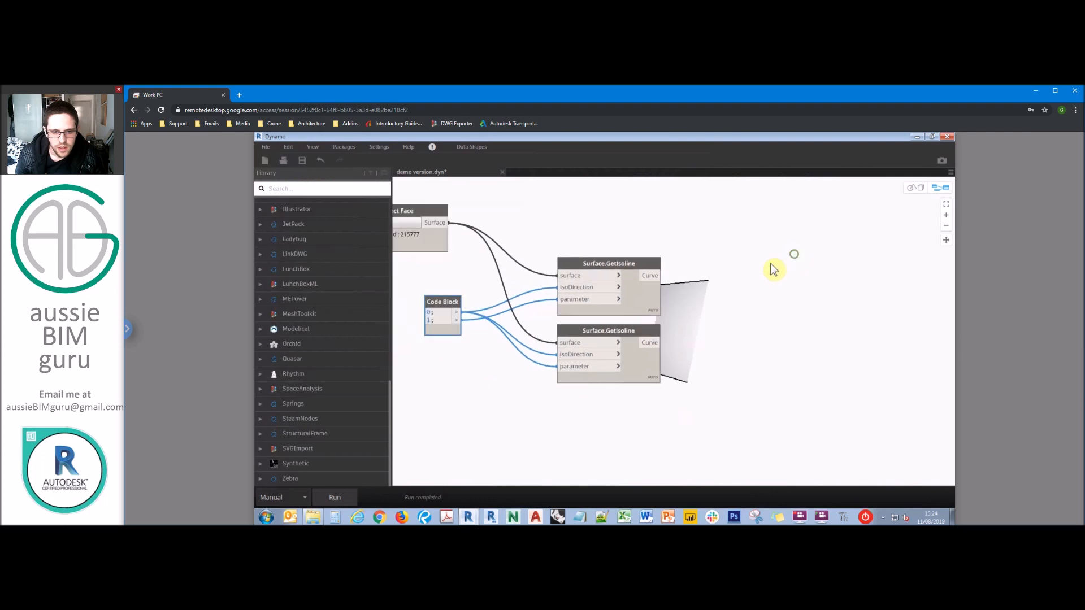
- Rewire the lower GetIsoline node to take 1 as isoDirection and 0 as parameter, and run the graph
middle_drag(550, 338, 561, 333)
click(581, 361)
click(518, 337)
click(469, 315)
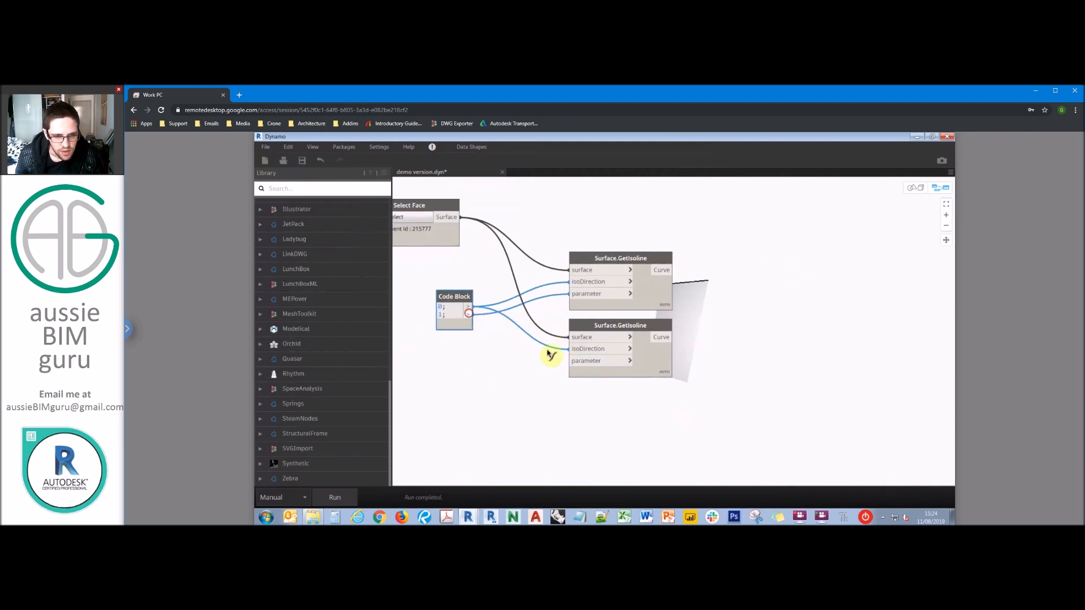
click(500, 336)
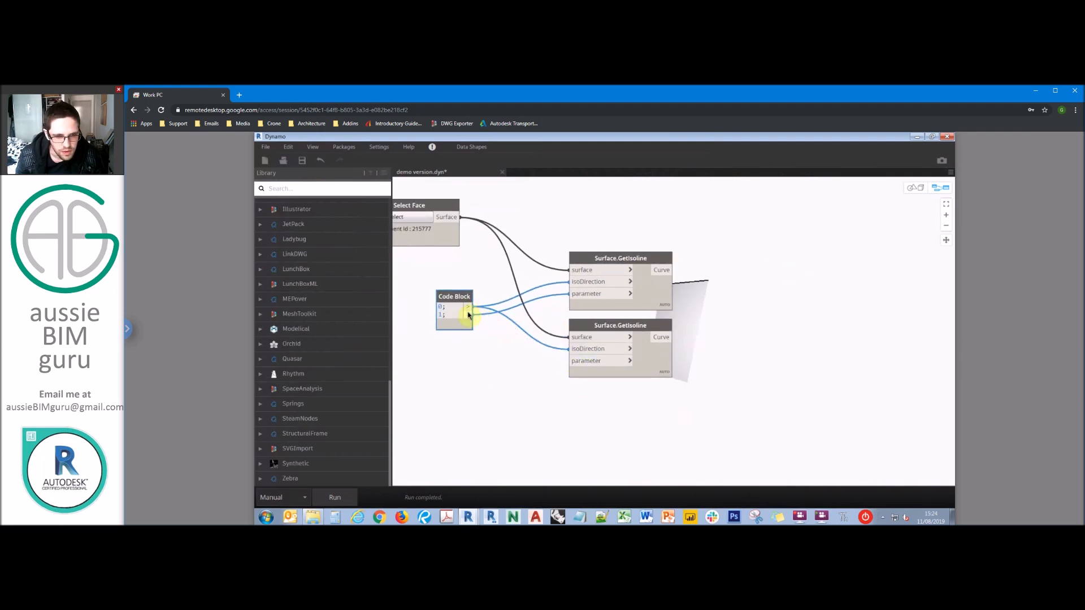
click(468, 307)
click(581, 364)
click(342, 496)
- Orbit the 3D preview to examine the two isolines on the face
middle_drag(717, 392, 615, 389)
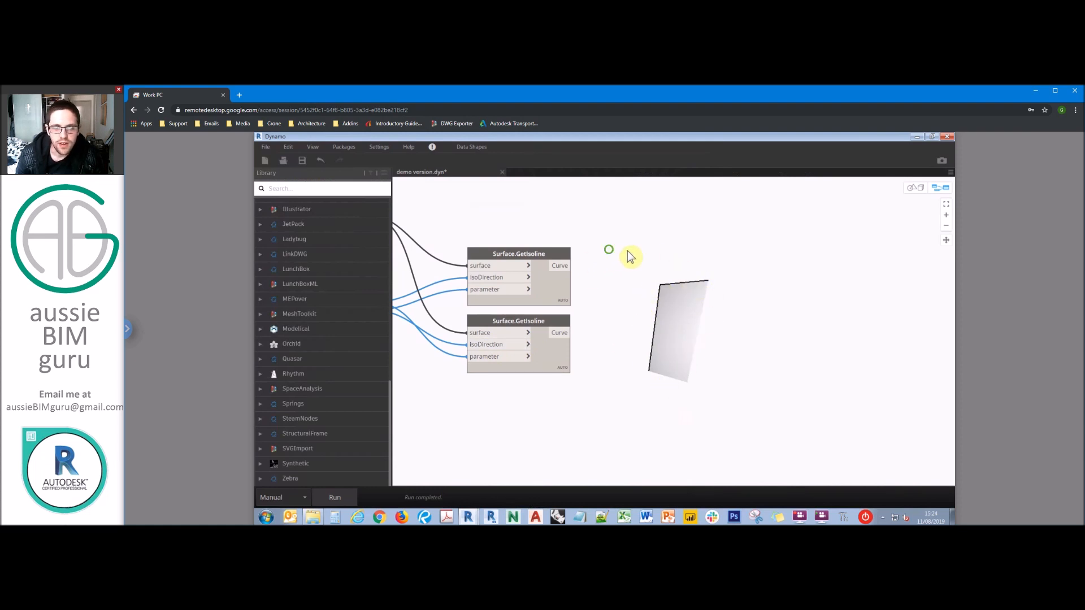
middle_drag(631, 257, 693, 250)
click(917, 187)
mouse_move(804, 339)
right_down()
mouse_move(785, 322)
mouse_move(722, 328)
mouse_move(751, 347)
mouse_move(812, 337)
mouse_move(824, 312)
mouse_move(787, 328)
right_up()
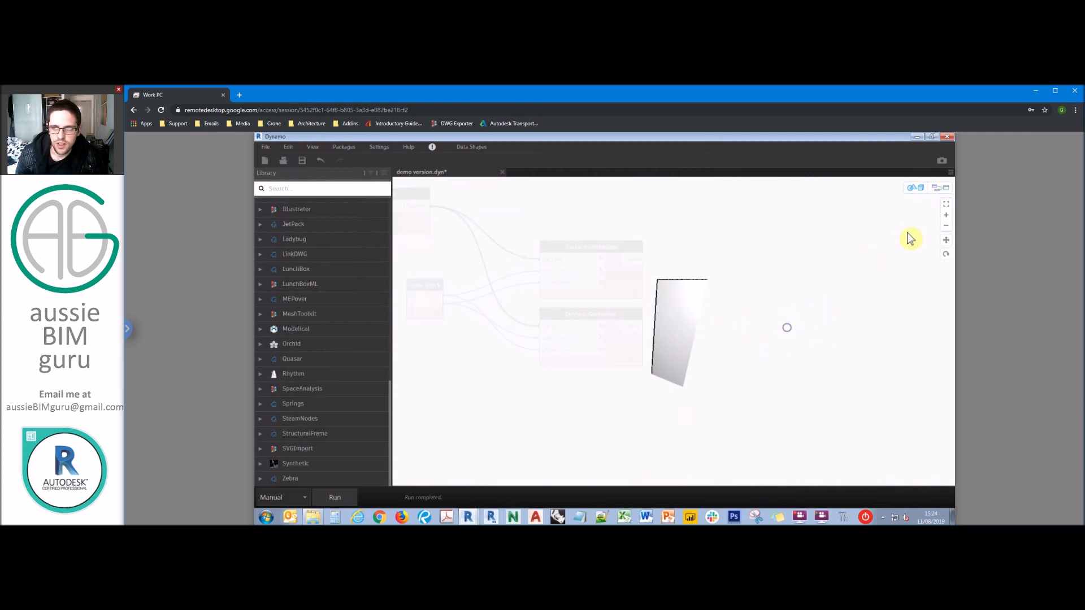
click(941, 189)
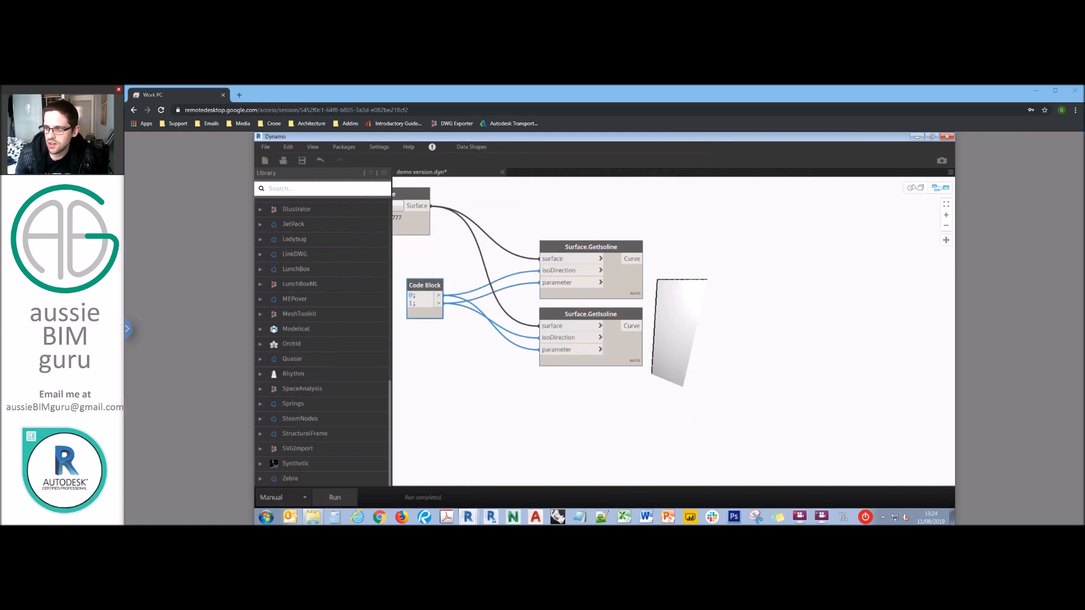
- Add a Curve.Length node beside the upper GetIsoline node and connect that isoline's curve output to it
right_click(738, 262)
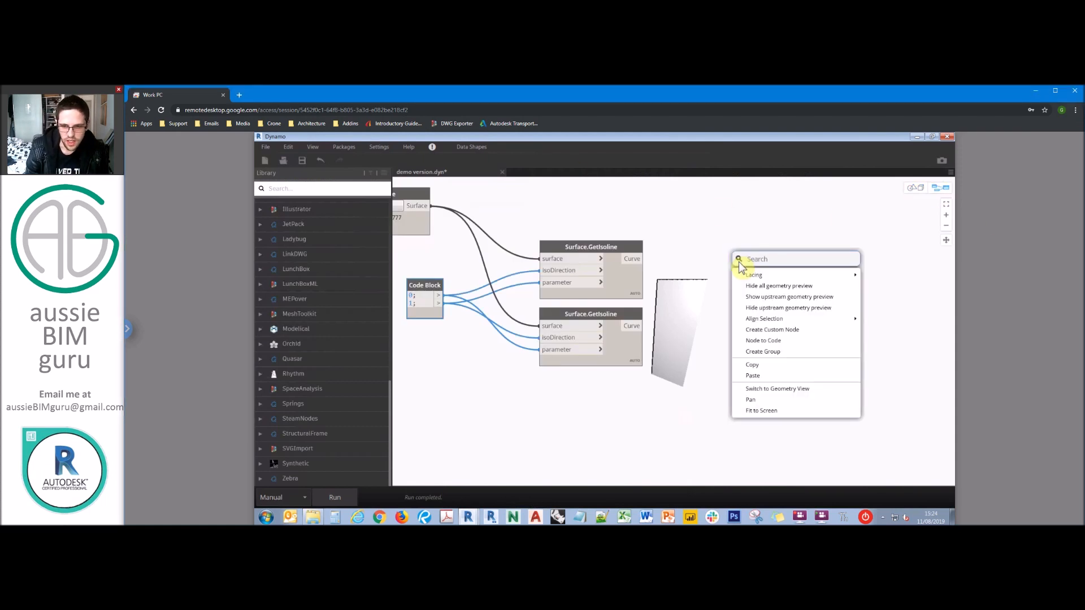
text(curvbele)
key(BackSpace)
key(BackSpace)
key(BackSpace)
key(BackSpace)
text(e length)
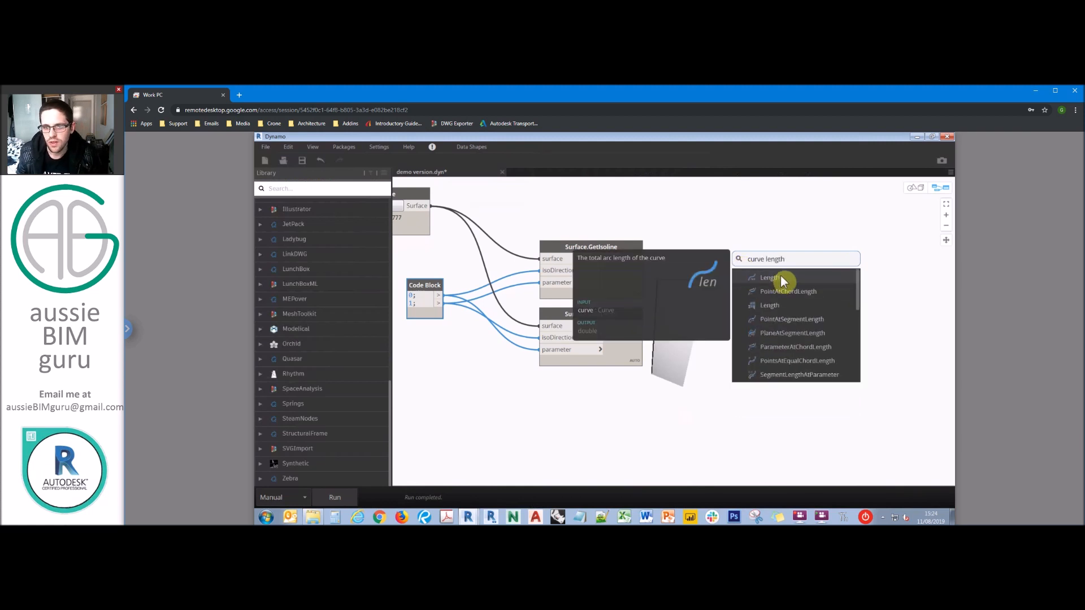
click(781, 278)
click(789, 296)
click(632, 260)
drag(796, 284, 705, 248)
- Duplicate the Curve.Length node below the first and feed it the lower GetIsoline node's curve
key(ctrl+c)
key(ctrl+v)
drag(807, 270, 703, 316)
click(642, 326)
click(745, 325)
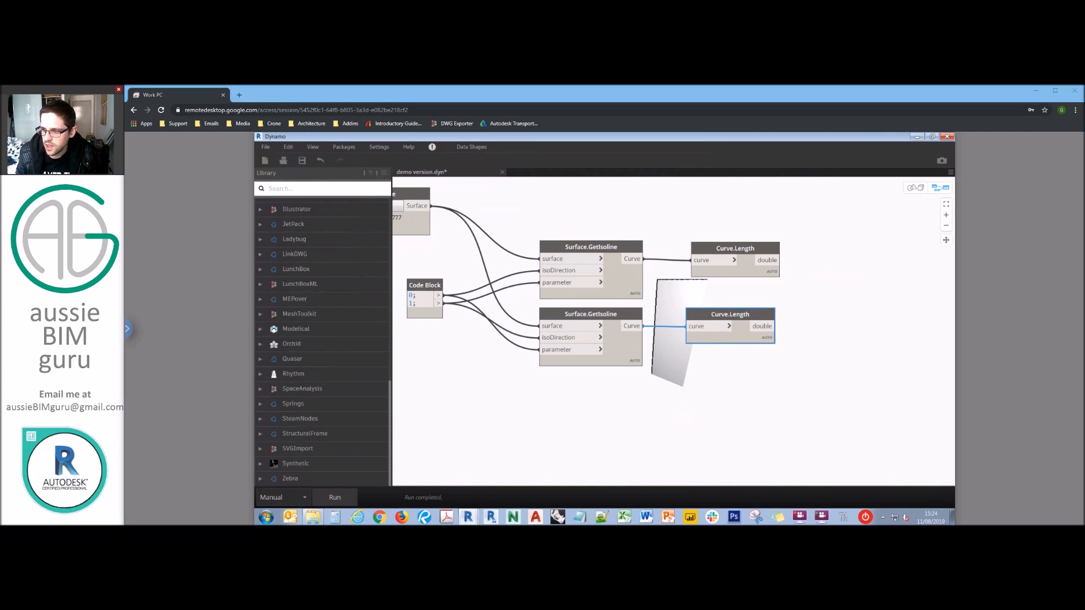
click(813, 302)
- Add a code block beside the Curve.Length nodes with the lines Srf;, IsoU; and IsoV;
scroll(749, 325, down, 2)
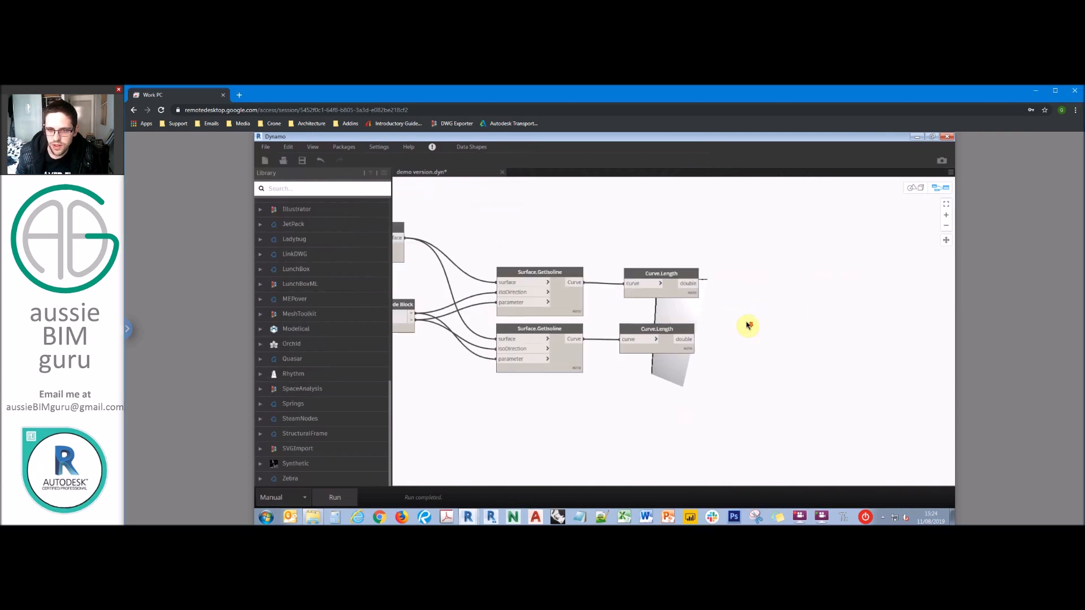
middle_drag(711, 306, 690, 302)
double_click(695, 277)
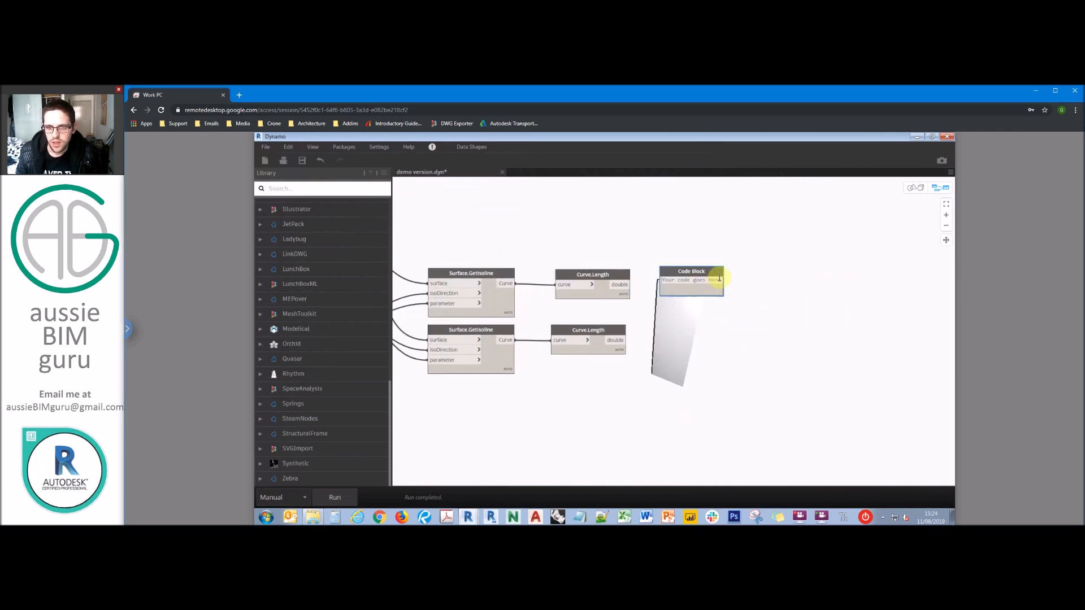
text(Srf;)
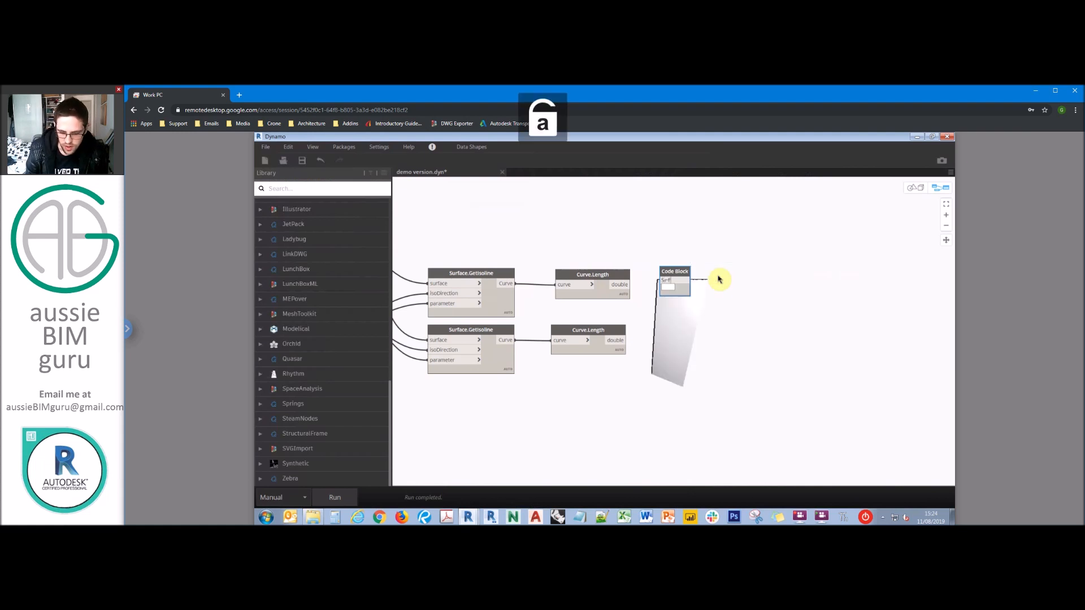
key(Return)
text(Iso)
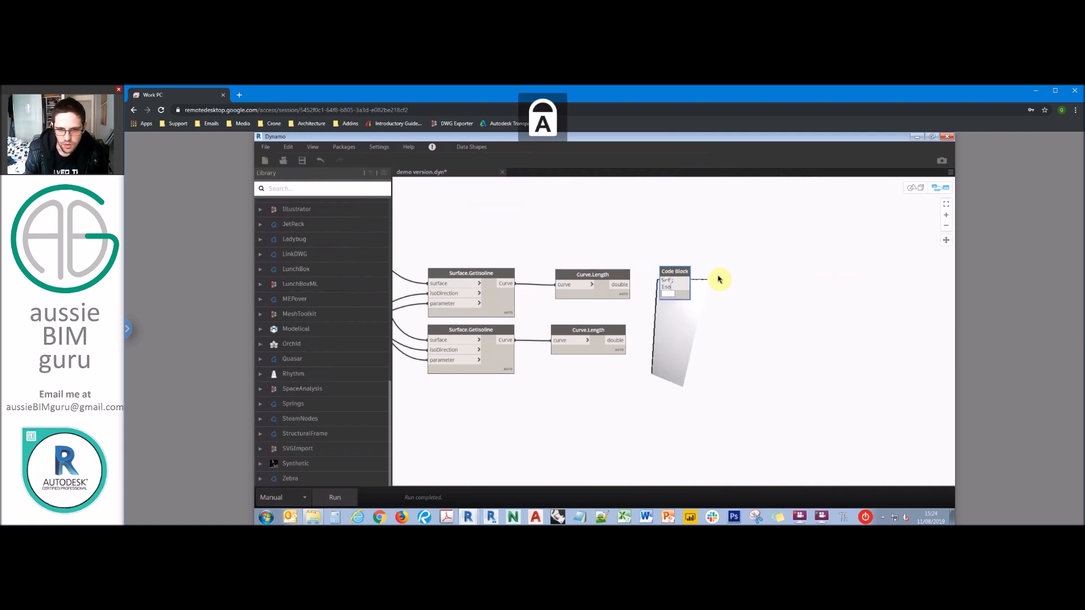
text(U;)
key(Return)
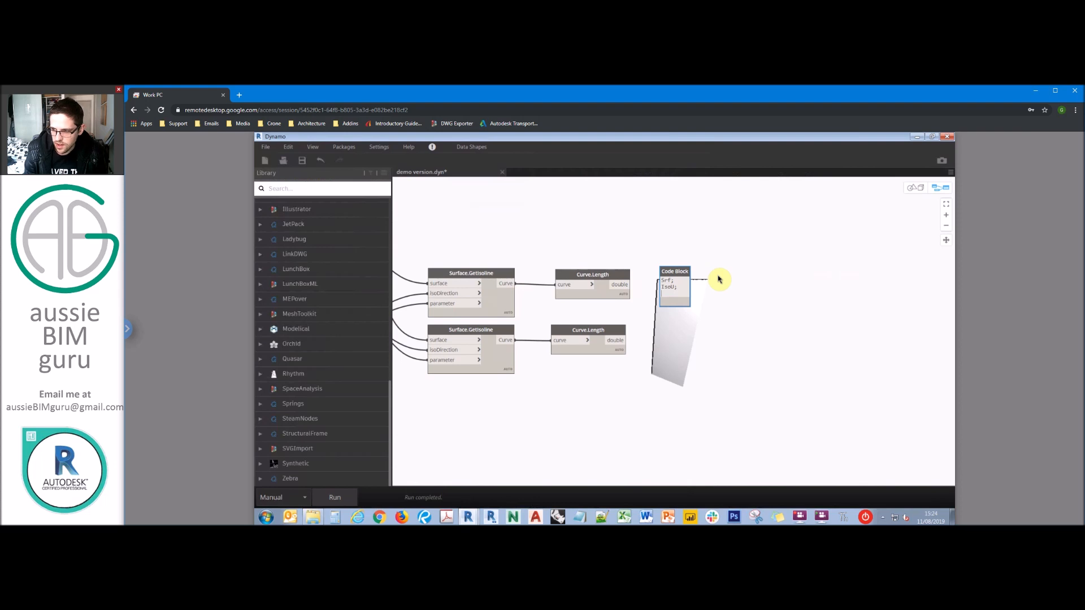
key(Caps_Lock)
text(IsoV)
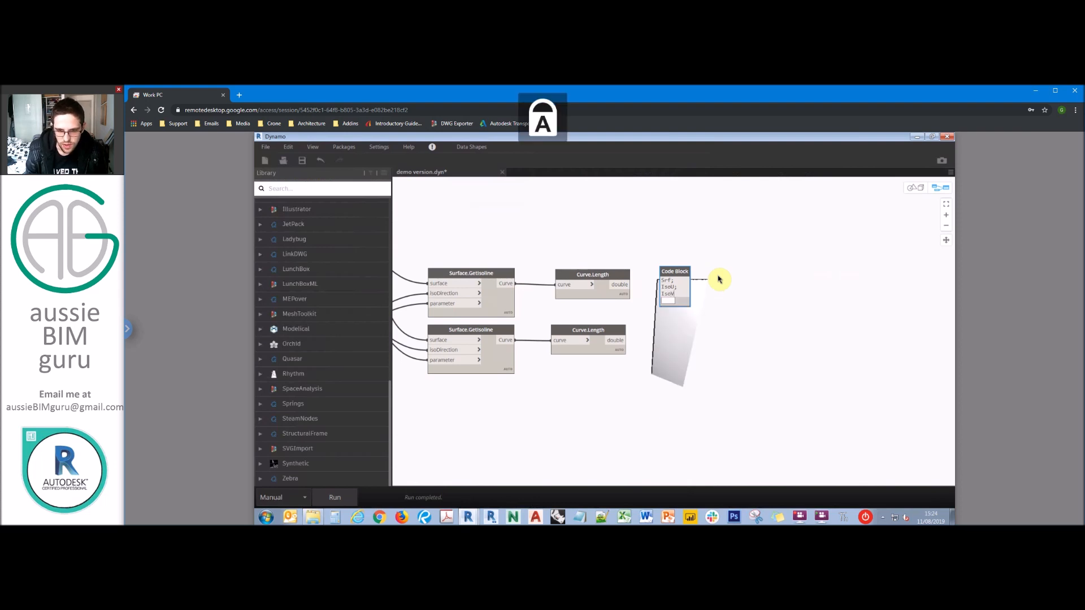
text(;)
key(Return)
- Add a fourth line to the code block that calls DSCore.Math.Ceiling, removing the stray DateTime part from it
key(Caps_Lock)
text(di)
key(Caps_Lock)
key(BackSpace)
key(BackSpace)
text(DSC)
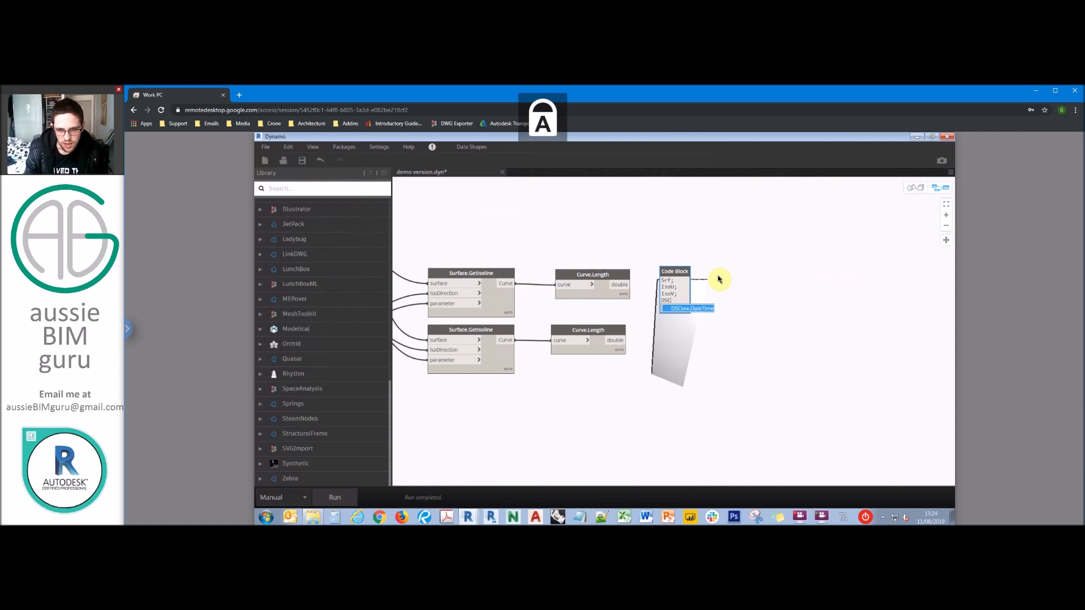
text(ore.DateTime.)
key(Caps_Lock)
text(M)
key(Caps_Lock)
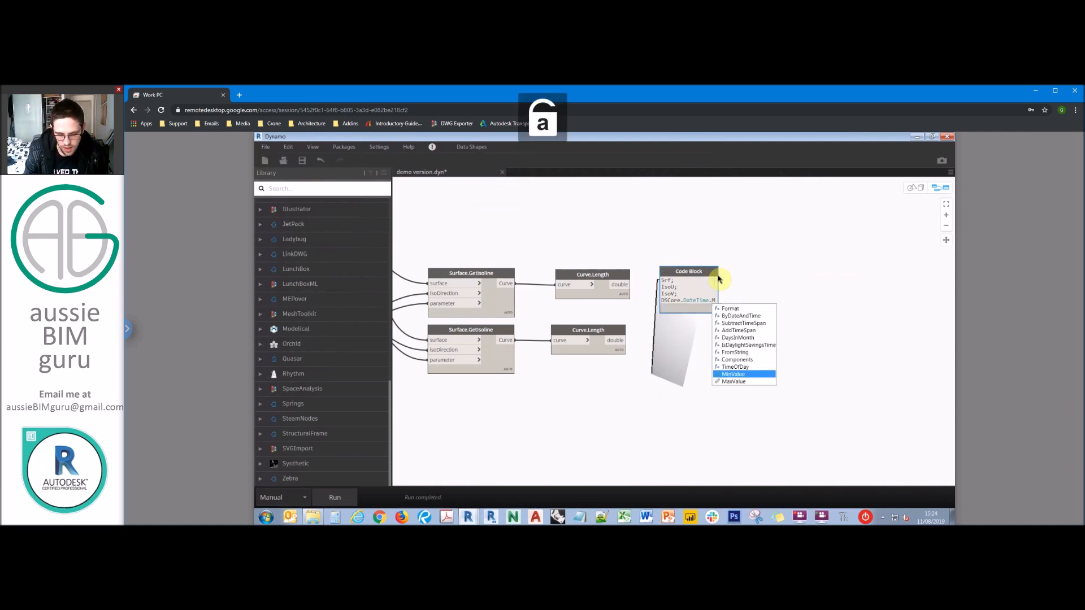
text(ath.)
key(Caps_Lock)
key(Caps_Lock)
text(Ceiling)
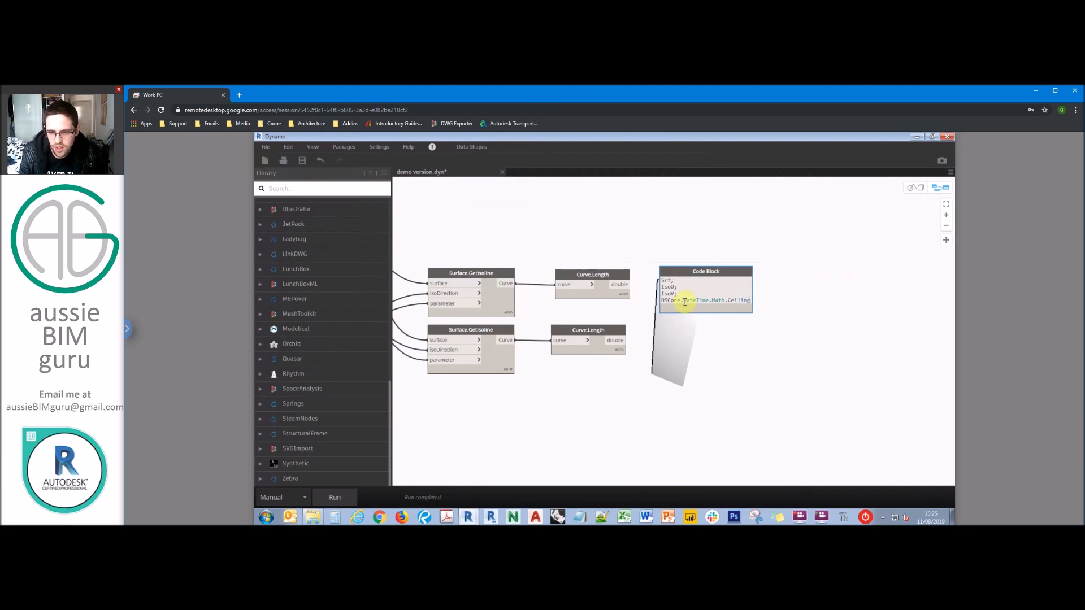
drag(685, 302, 710, 302)
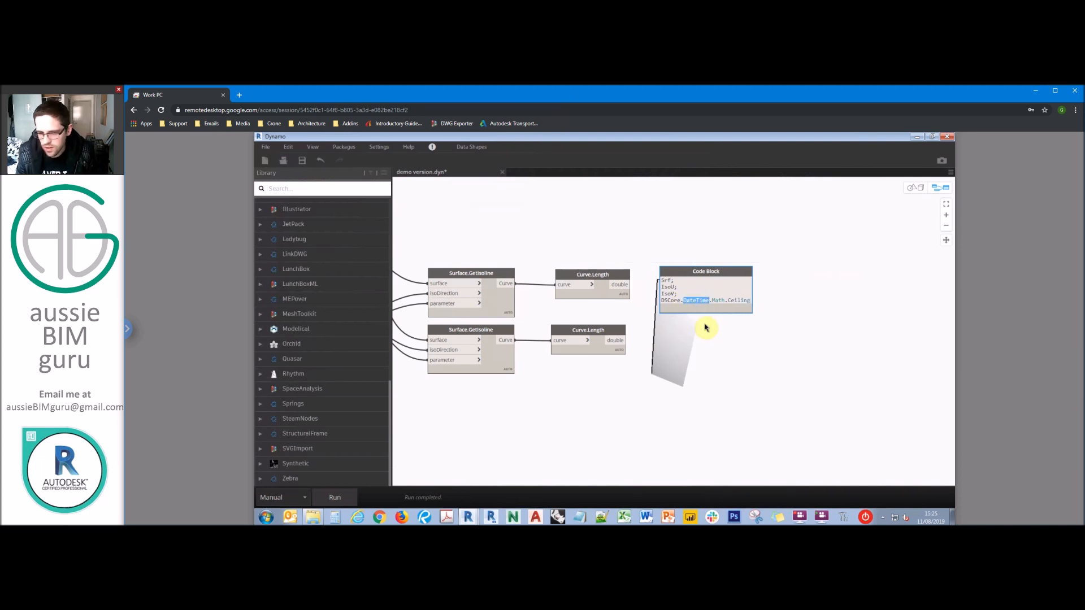
key(BackSpace)
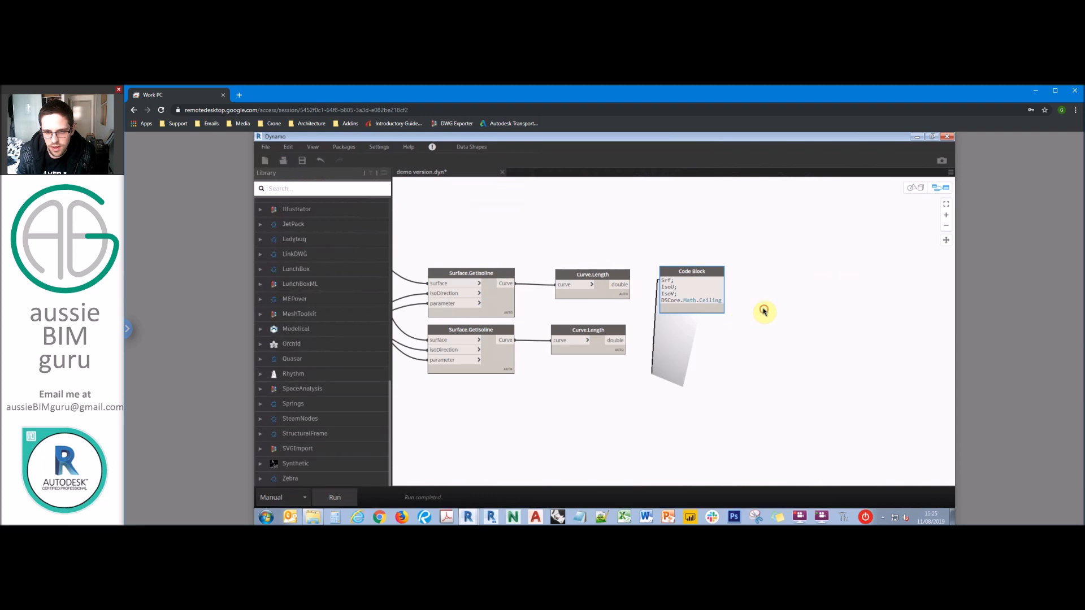
- Give the Ceiling call in the code block the argument (IsoU/Sp)
scroll(757, 313, up, 3)
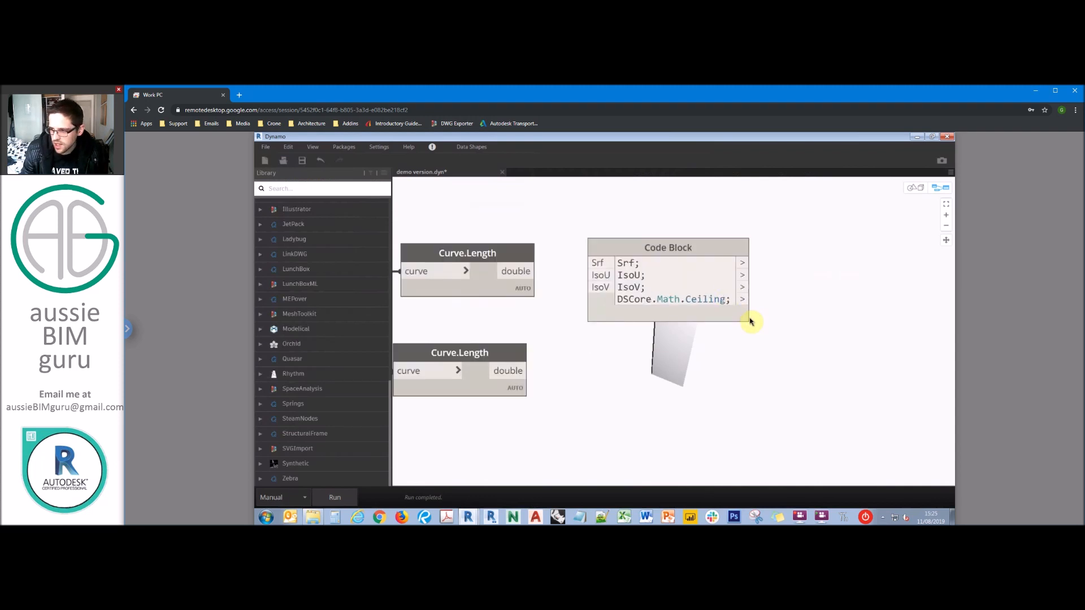
text((IsoU/)
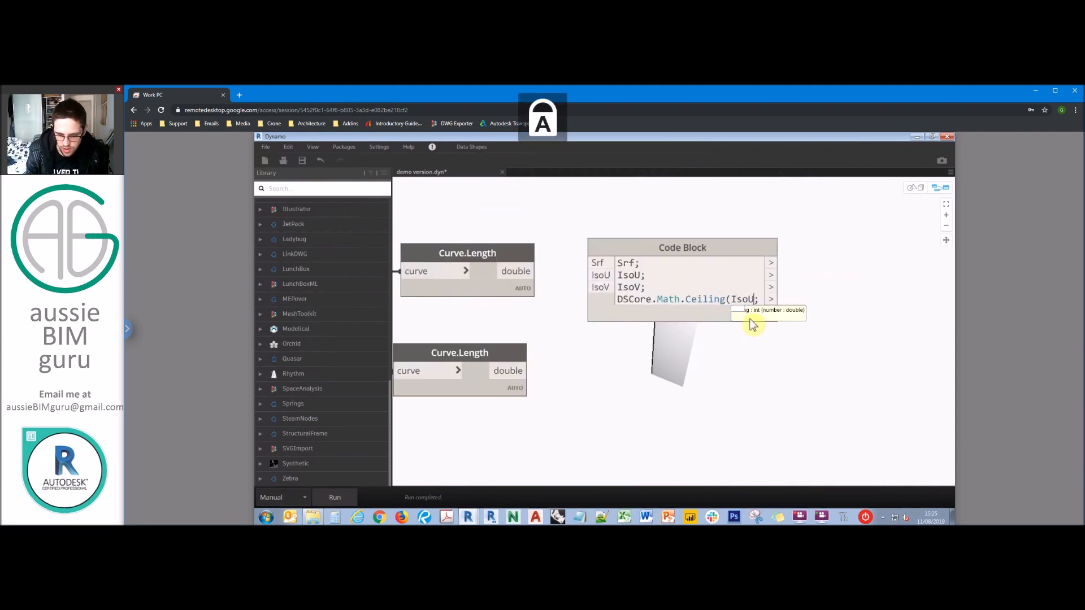
text(Sp)
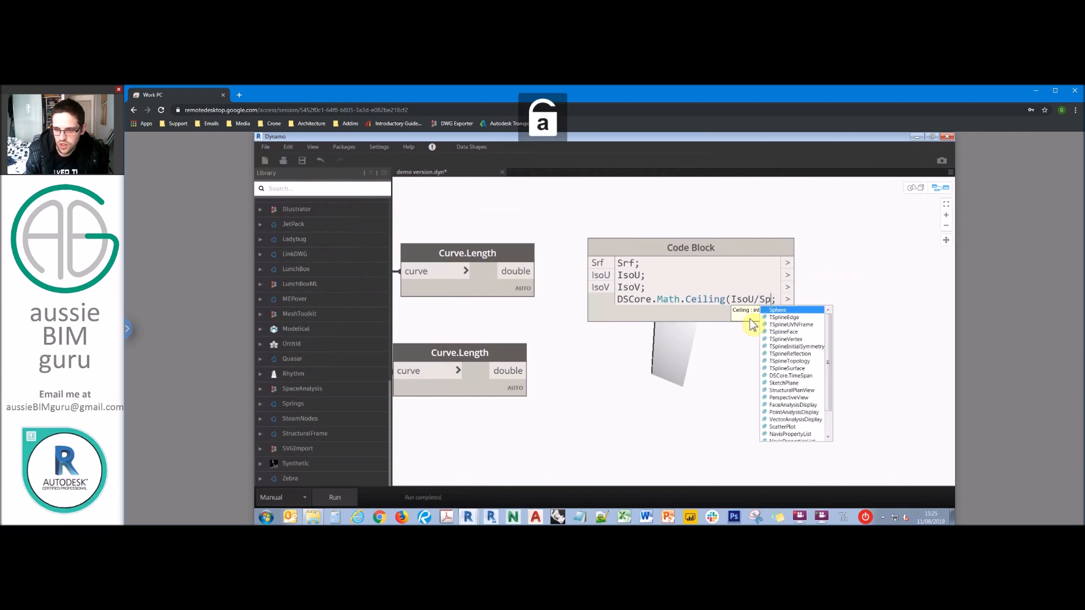
text())
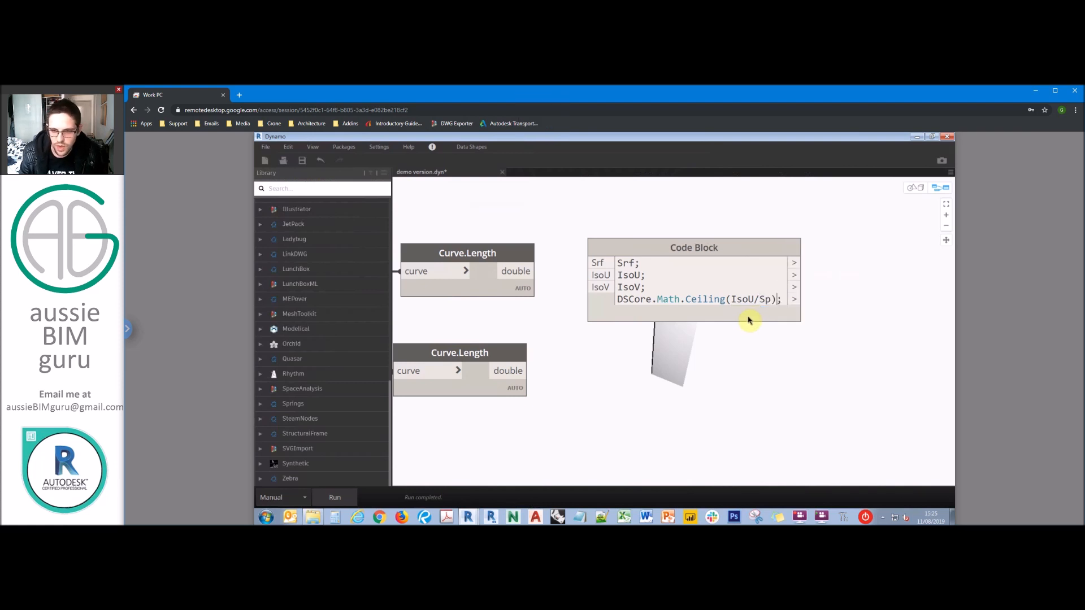
- Duplicate the Ceiling line as a fifth line in the code block and change its argument to IsoV/Sp
triple_click(782, 304)
key(ctrl+c)
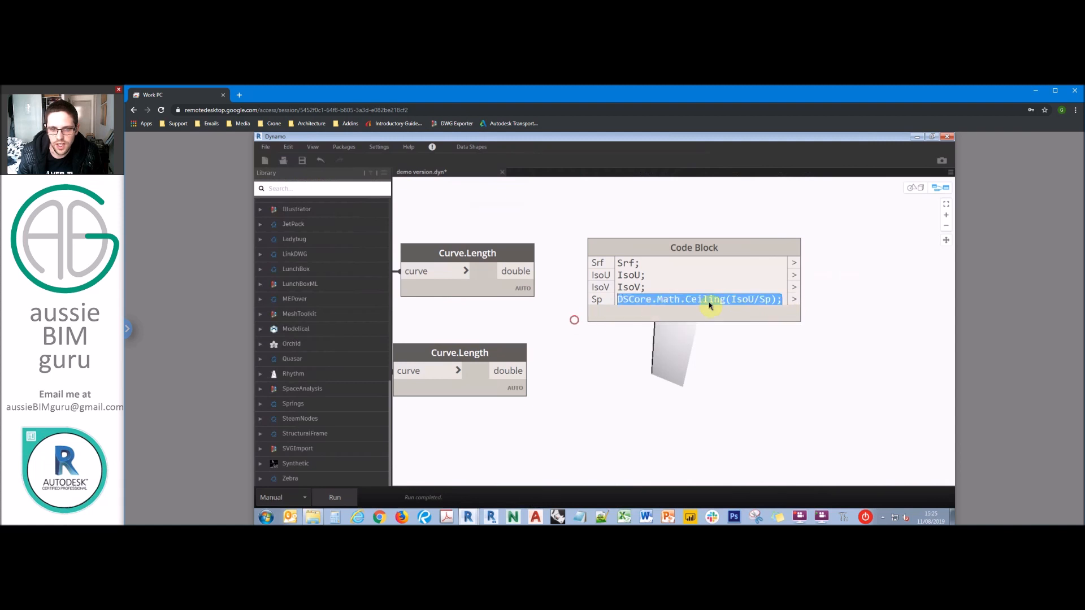
click(794, 301)
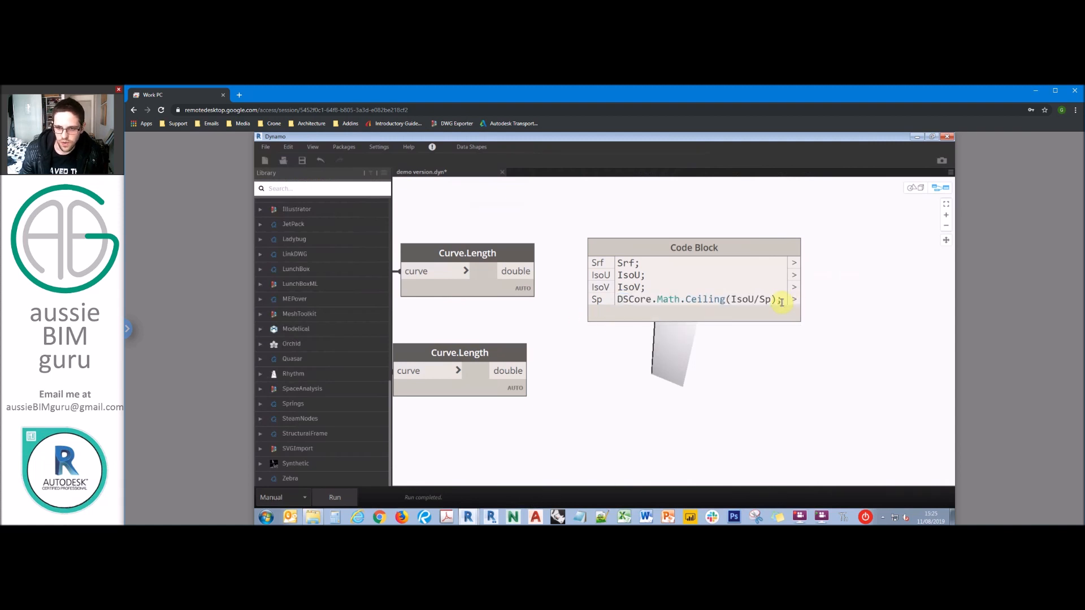
click(781, 303)
key(Return)
key(ctrl+v)
key(Caps_Lock)
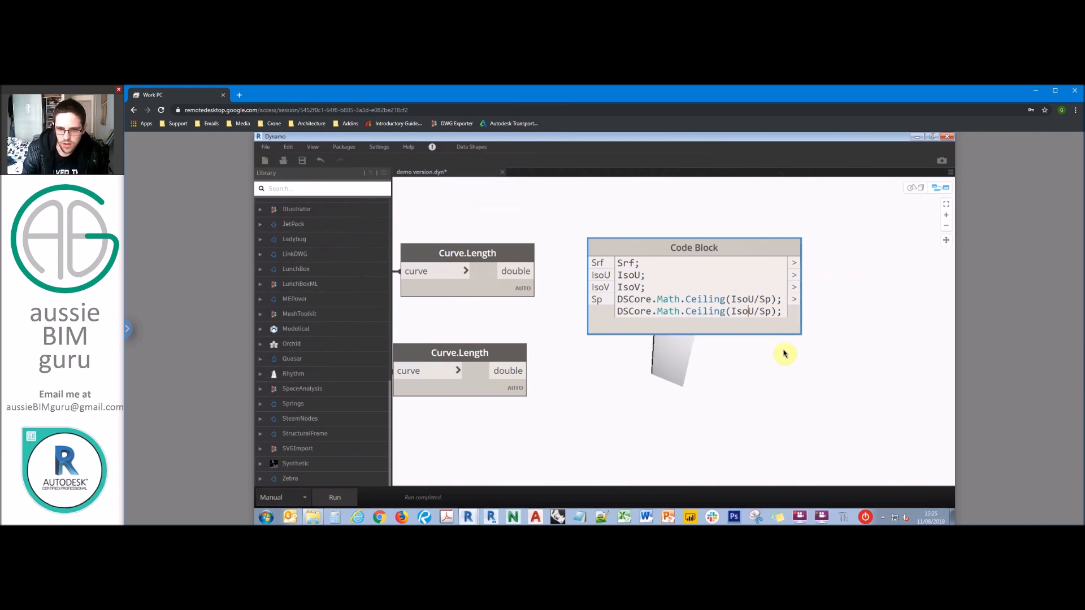
click(806, 378)
- Connect the Select Face node's Surface output to the code block's Srf input and shift the code block slightly
scroll(832, 344, down, 2)
middle_drag(642, 240, 806, 223)
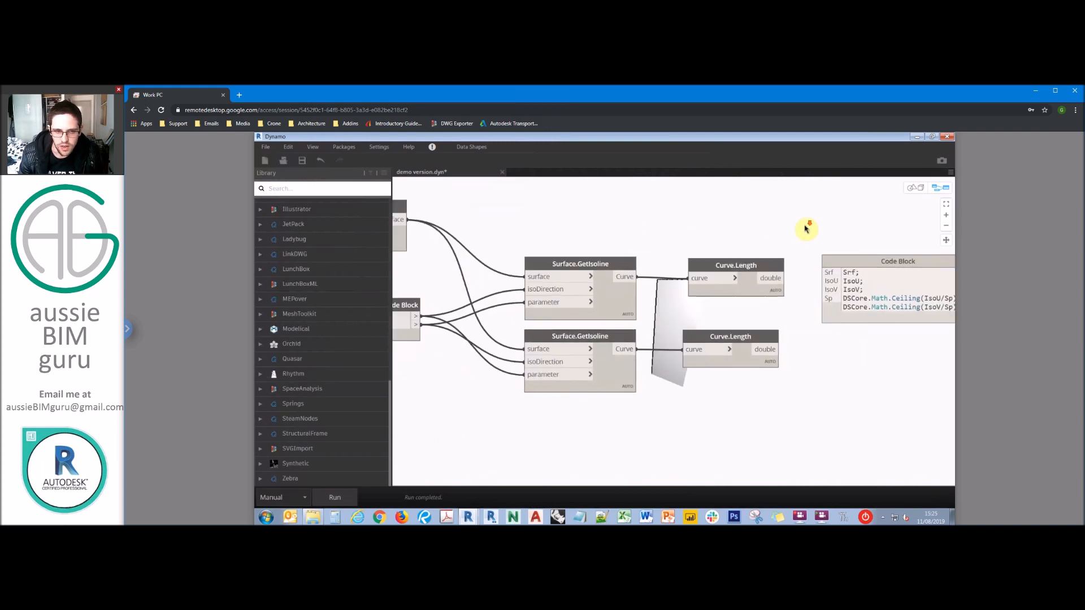
scroll(805, 223, down, 2)
click(519, 221)
click(821, 259)
drag(828, 252, 847, 230)
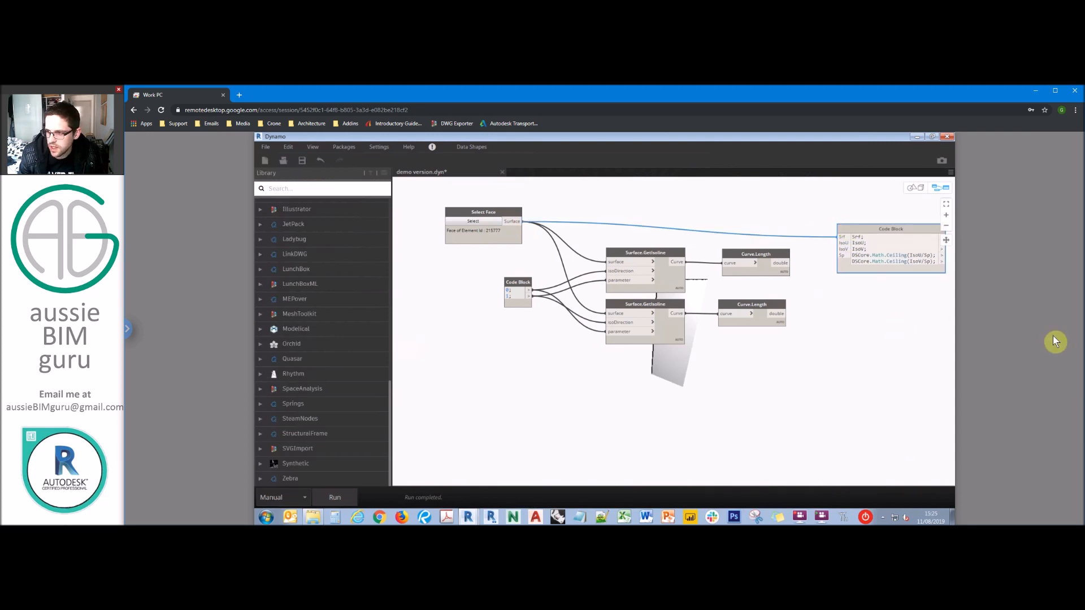
- Connect the upper Curve.Length output to the code block's IsoU input and the lower one to IsoV
click(790, 262)
click(837, 243)
click(782, 314)
middle_drag(876, 302, 832, 303)
drag(853, 254, 866, 262)
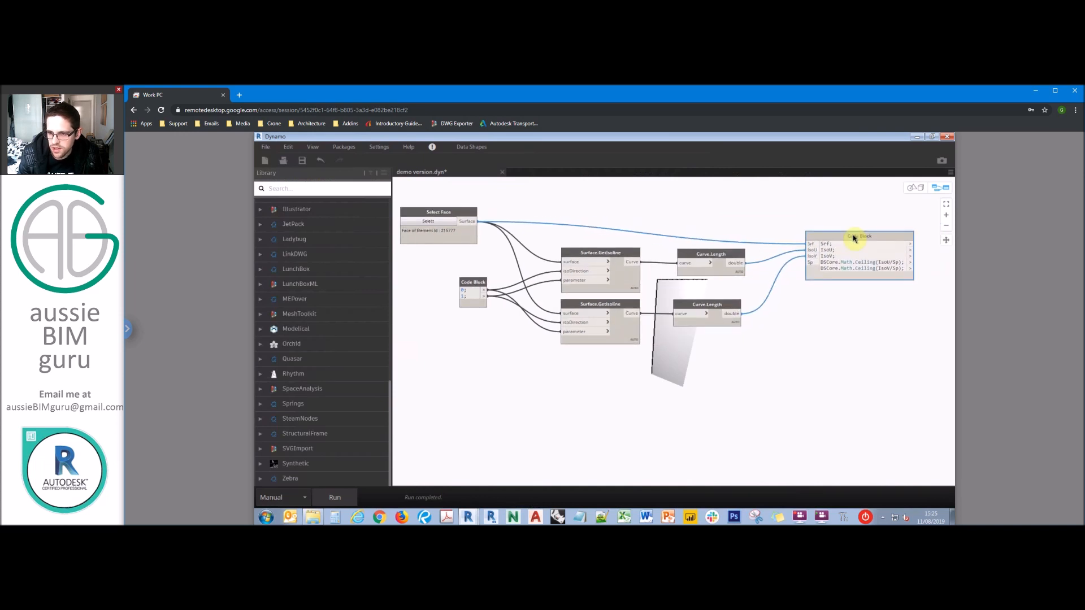
- Add an Integer Slider node and place it below the two Curve.Length nodes
click(638, 386)
right_click(670, 378)
text(INTEGER)
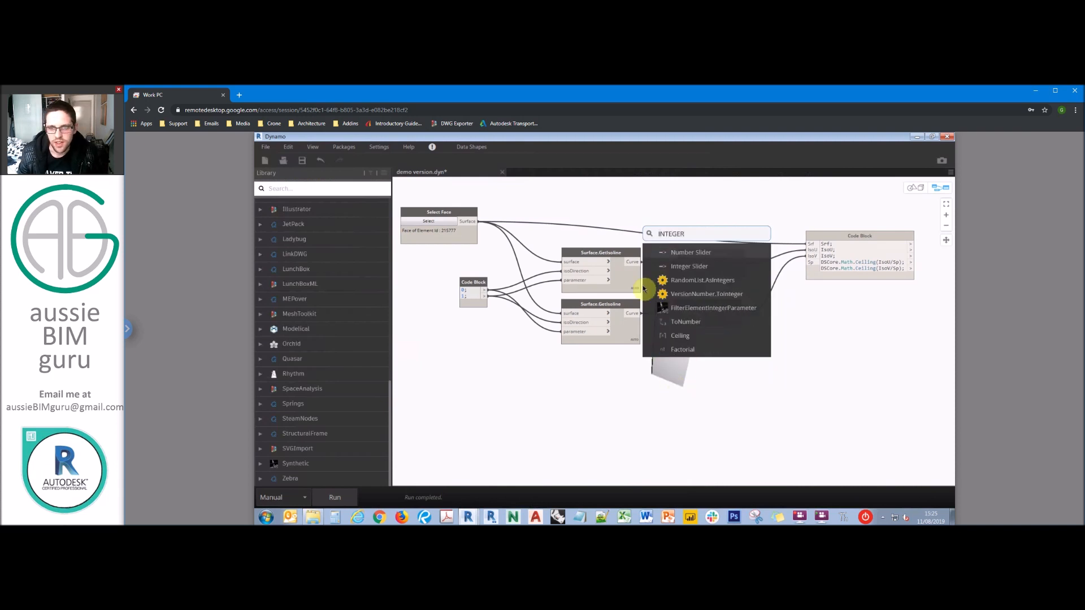
click(690, 266)
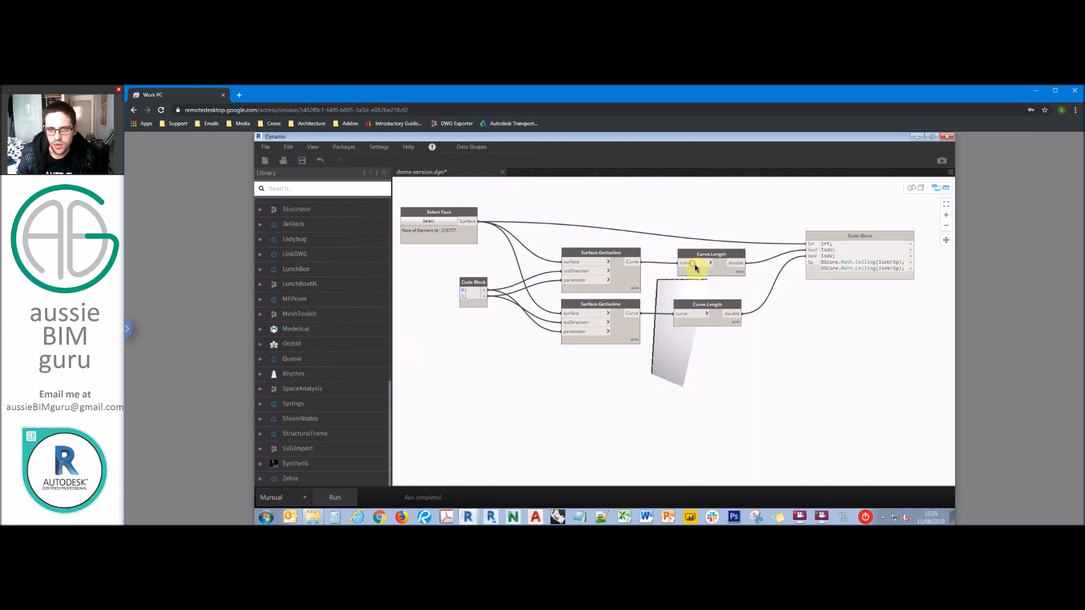
drag(735, 270, 692, 366)
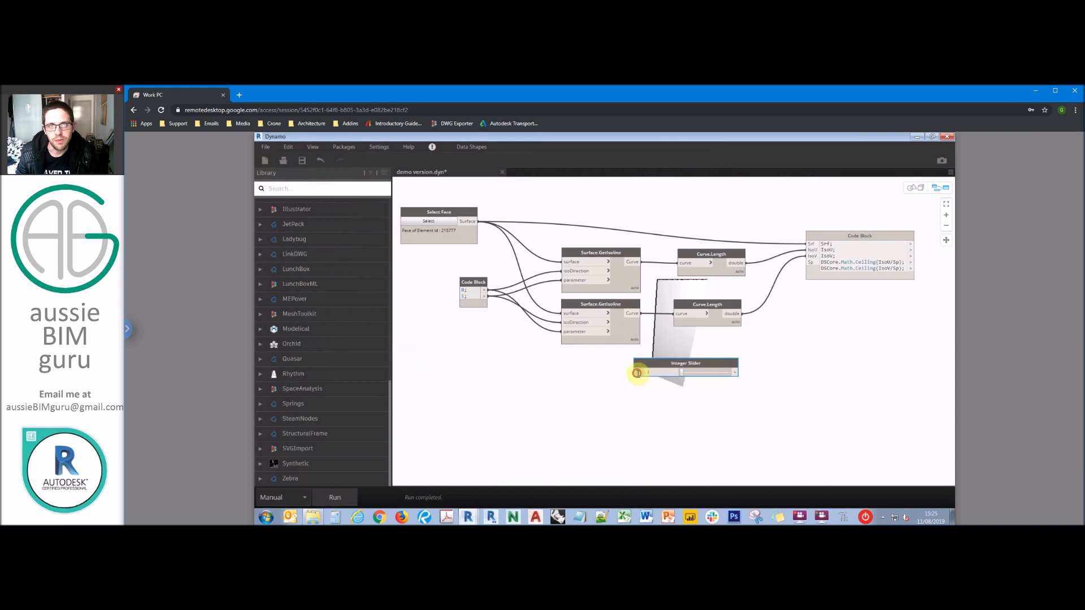
- Set the integer slider's range to a minimum of 1000 and a maximum of 20000 with a step of 500
click(638, 373)
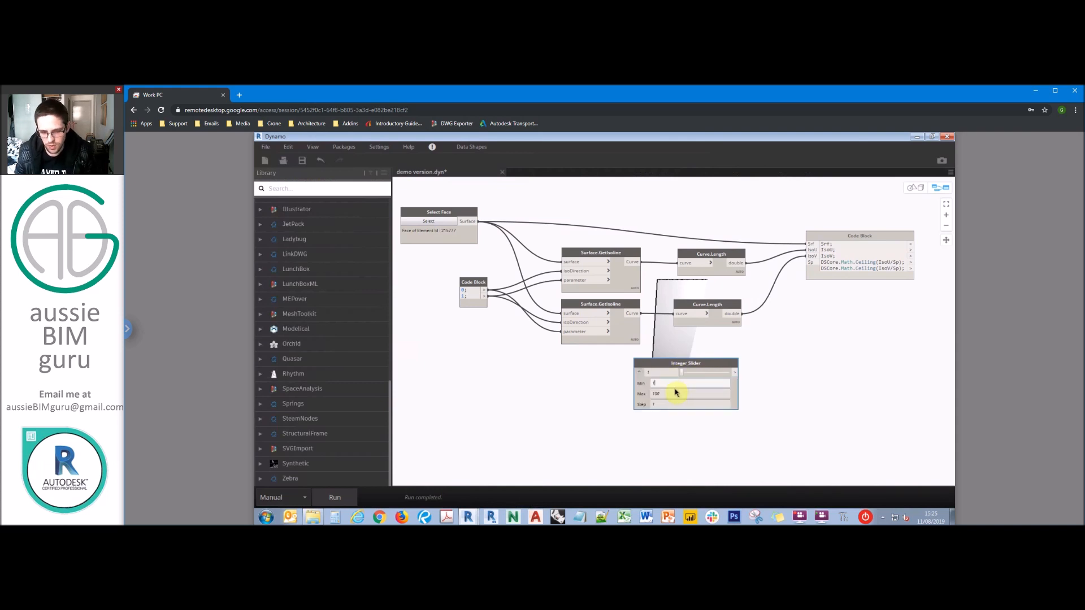
click(679, 395)
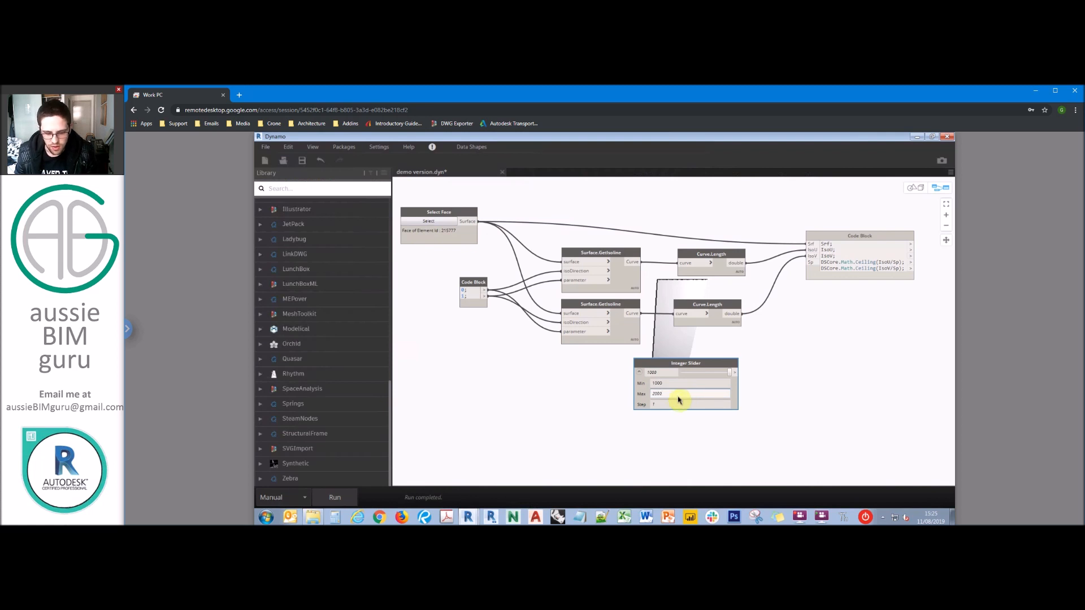
click(668, 405)
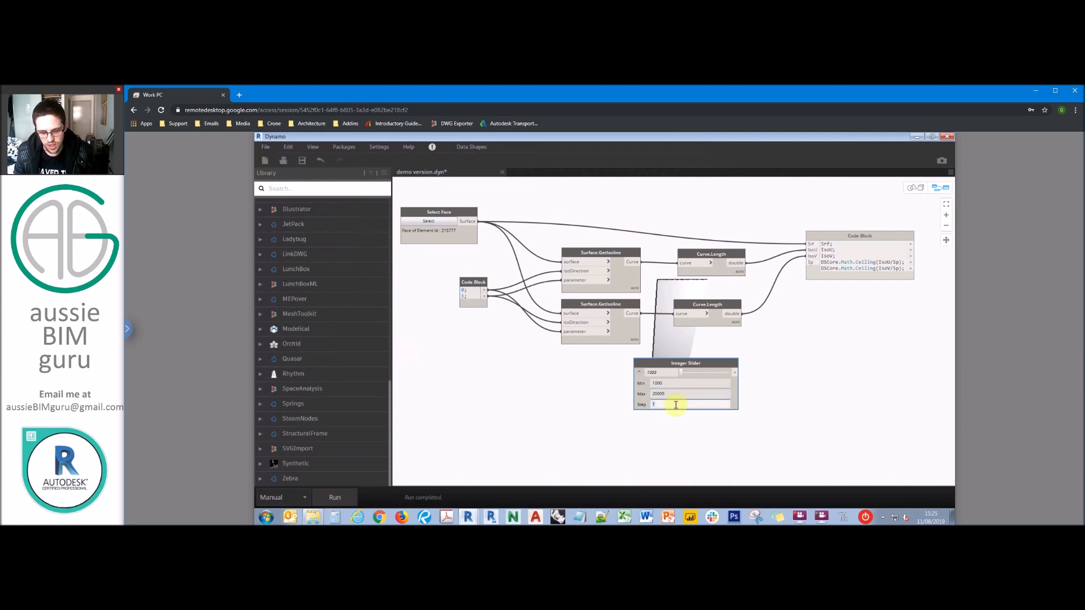
click(671, 410)
click(669, 408)
text(600)
click(671, 429)
click(669, 407)
- Set the integer slider's value to 5000, collapse its settings and connect it to the code block's Sp input
drag(681, 372, 704, 376)
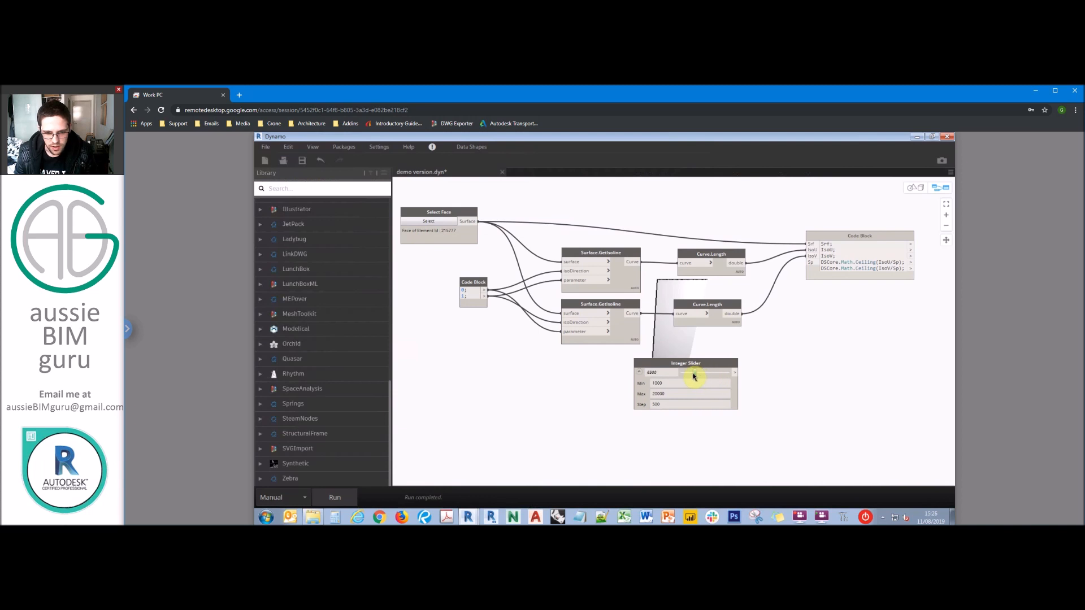
click(668, 373)
text(5000)
click(639, 373)
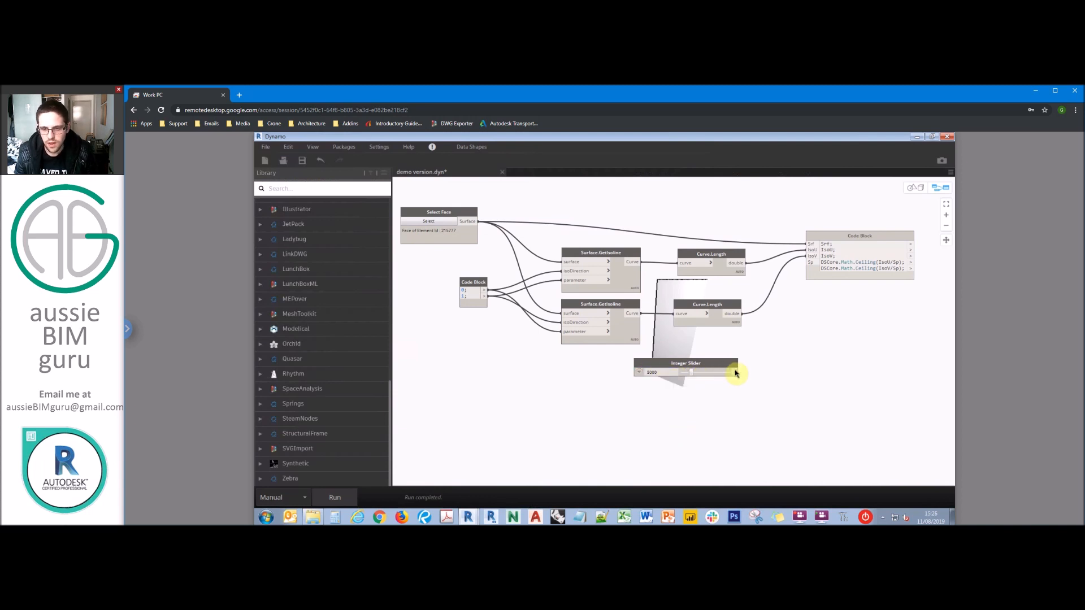
drag(808, 262, 741, 373)
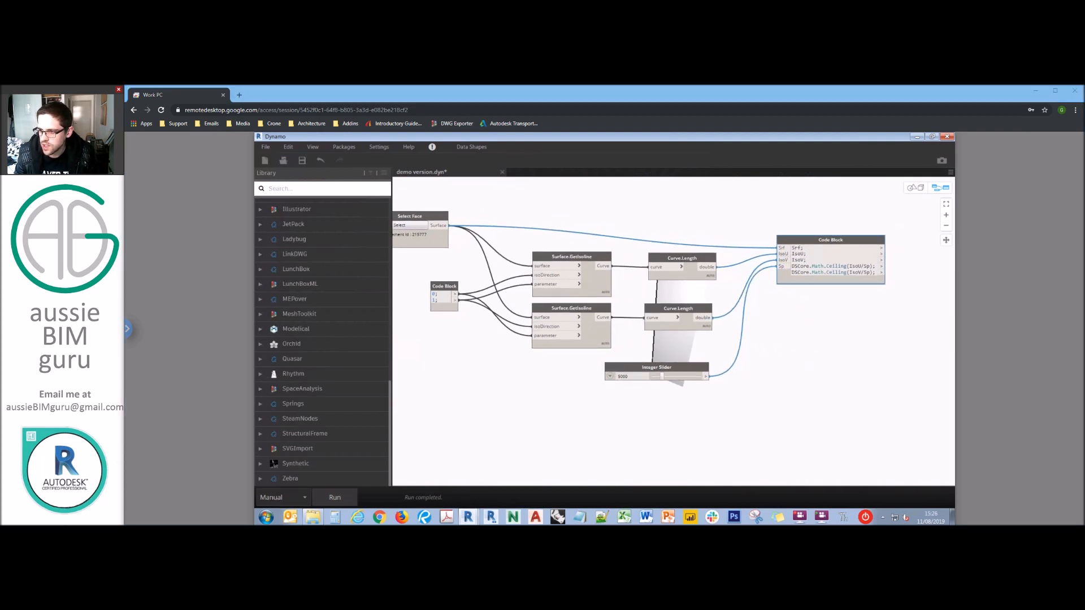
click(870, 320)
- Add two Watch nodes beside the code block and connect one to each of its Ceiling outputs
middle_drag(870, 319, 793, 332)
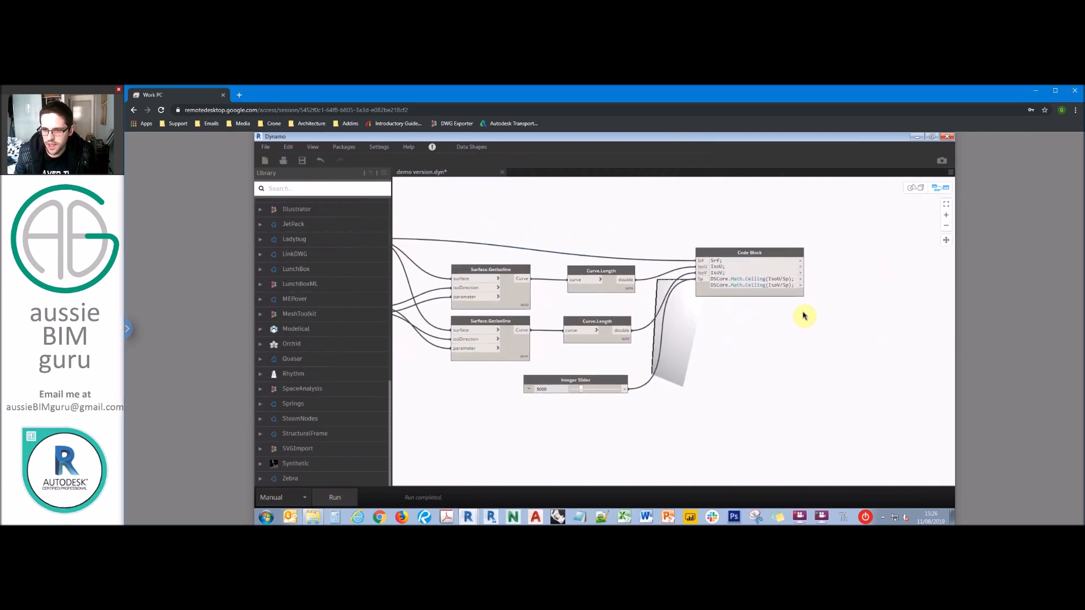
right_click(844, 275)
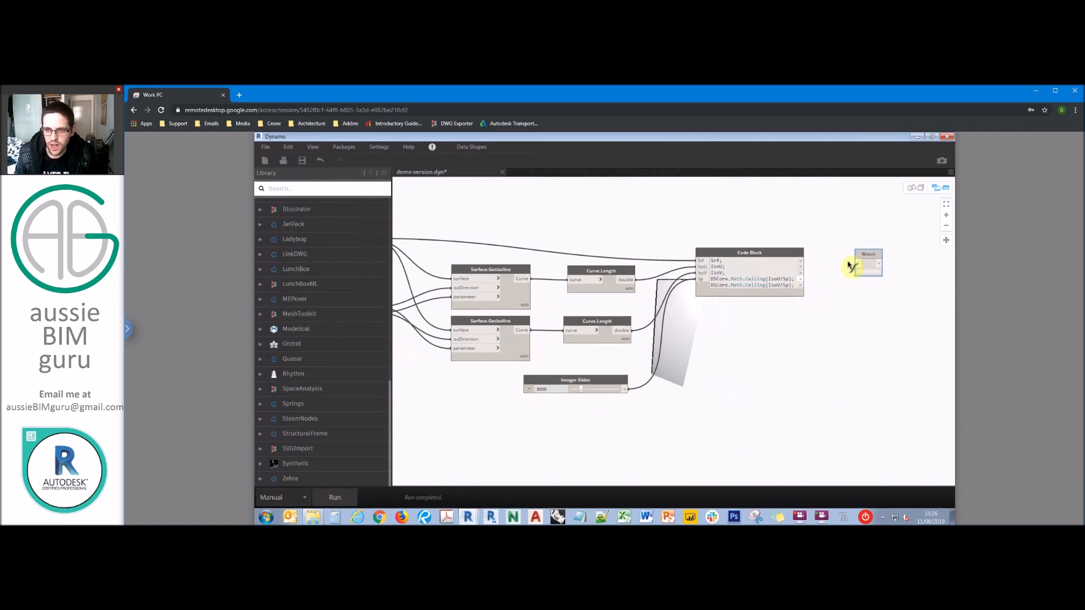
drag(848, 263, 871, 290)
key(ctrl+c)
key(ctrl+v)
click(871, 301)
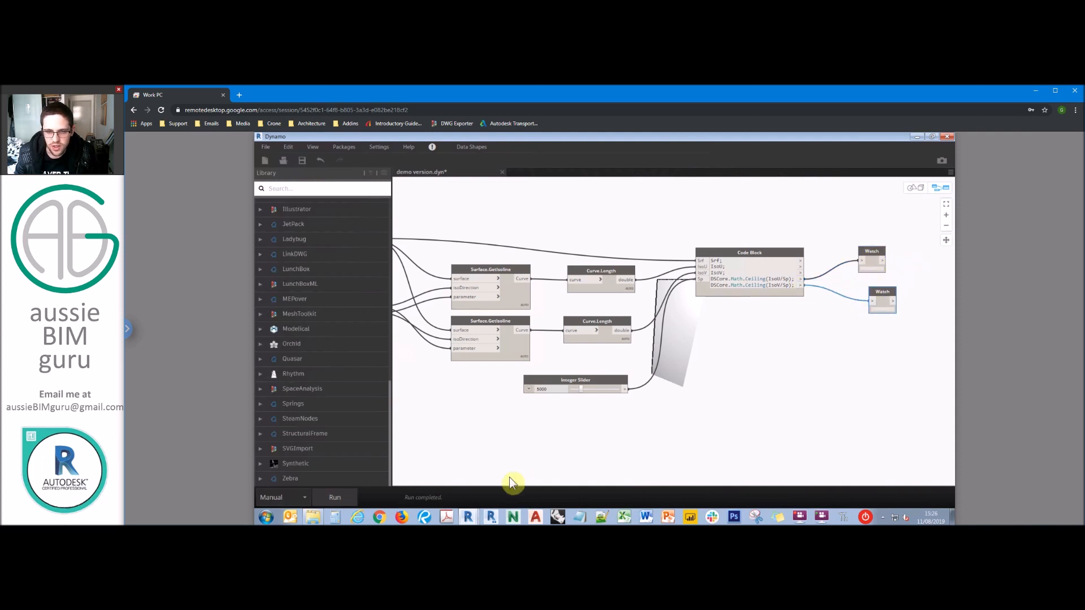
- Run the graph to check the rounded-up division counts, and delete both Watch nodes
click(338, 497)
drag(892, 291, 880, 304)
middle_drag(871, 235, 814, 239)
drag(850, 362, 819, 244)
key(Delete)
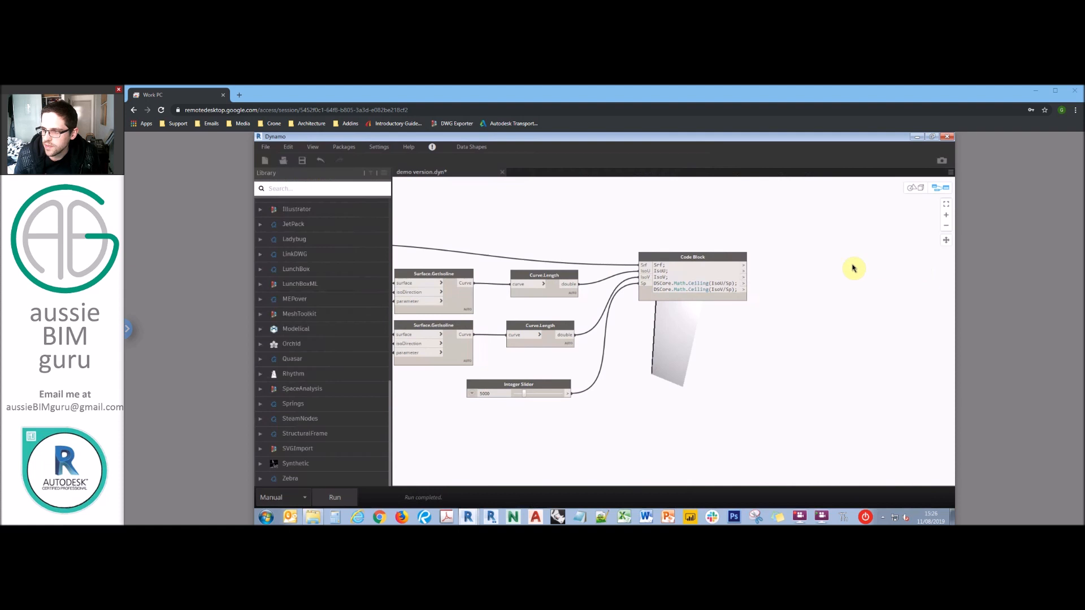
- Add a Panel.PanelQuad node and place it beside the code block
middle_drag(826, 276, 777, 272)
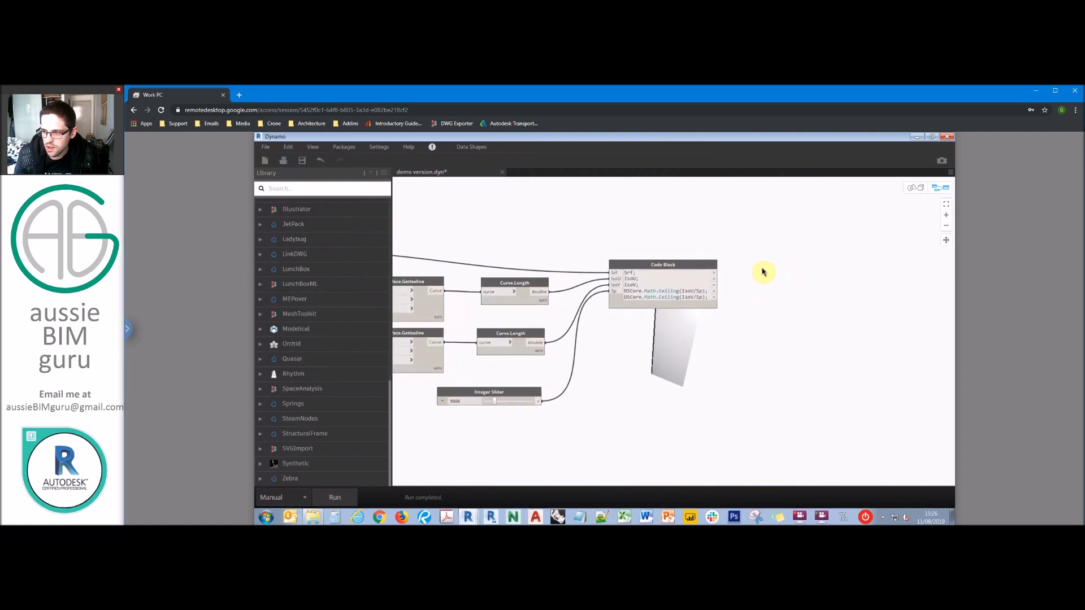
right_click(769, 282)
text(PA)
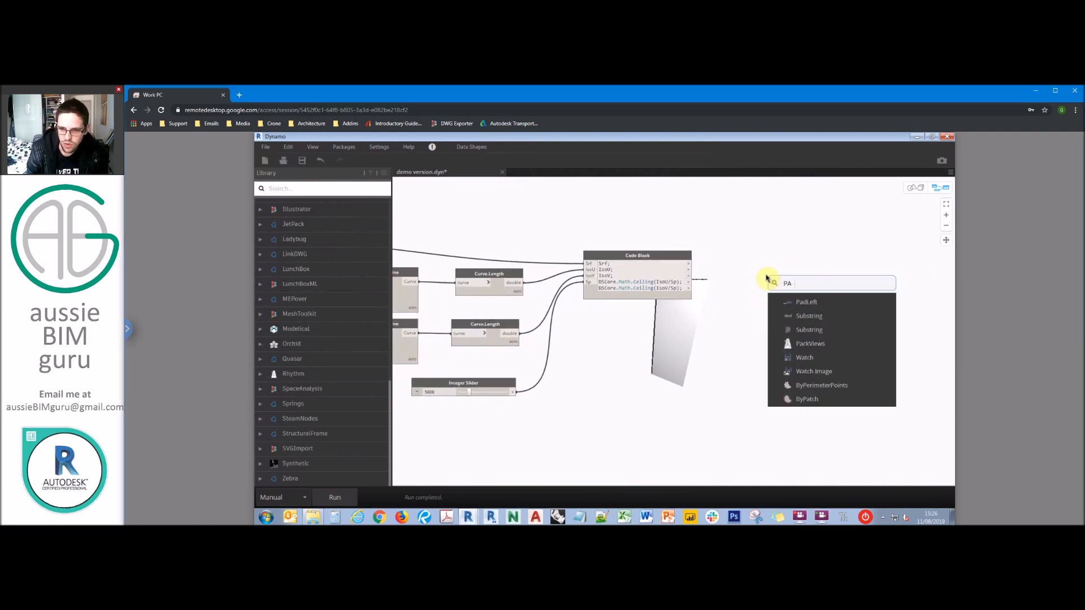
text(NEL QUAD)
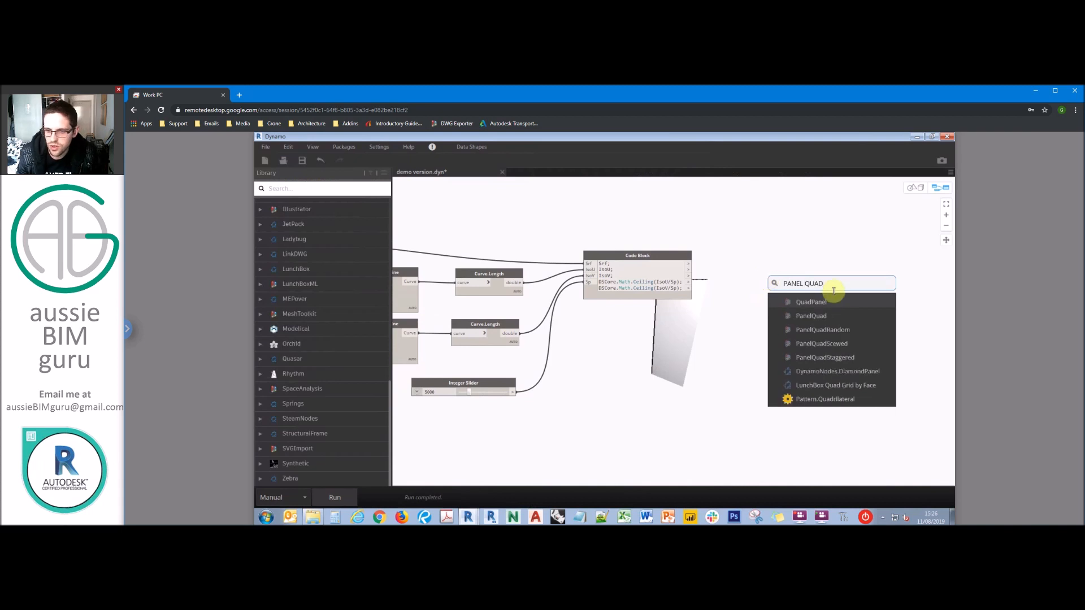
click(840, 318)
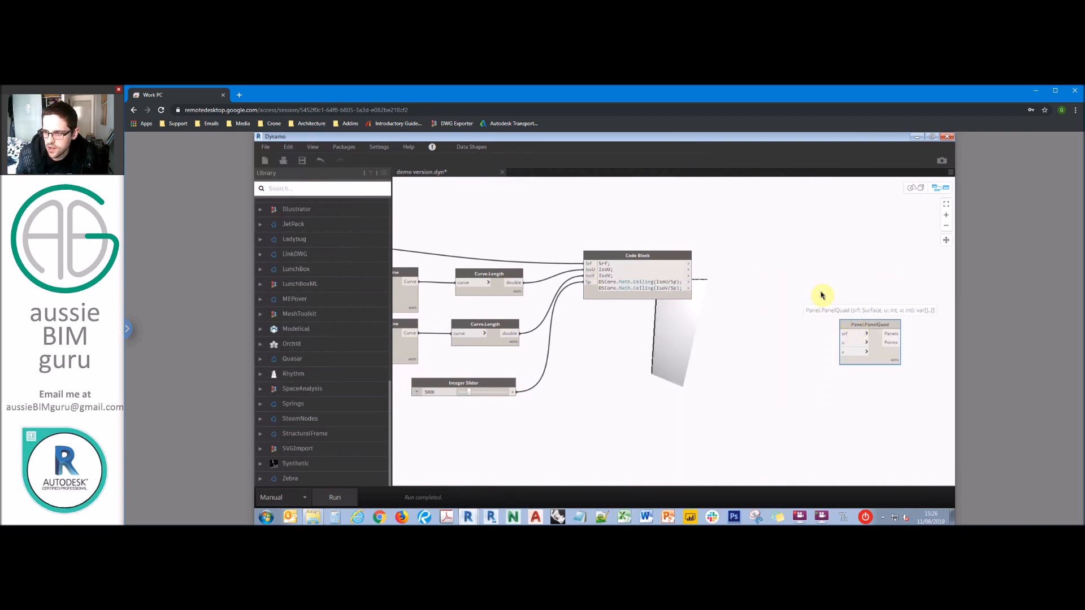
drag(857, 329, 817, 283)
- Connect the code block's Srf, IsoU/Sp and IsoV/Sp outputs to the srf, u and v inputs of Panel.PanelQuad
mouse_move(691, 264)
mouse_down()
mouse_move(807, 283)
mouse_move(799, 292)
mouse_move(783, 251)
mouse_up()
drag(690, 283, 780, 269)
drag(691, 290, 778, 277)
middle_drag(809, 306, 758, 310)
drag(750, 260, 745, 258)
click(798, 305)
middle_drag(800, 308, 768, 294)
- Save the graph, run it and examine the quad panels produced on the face
key(ctrl+s)
click(339, 497)
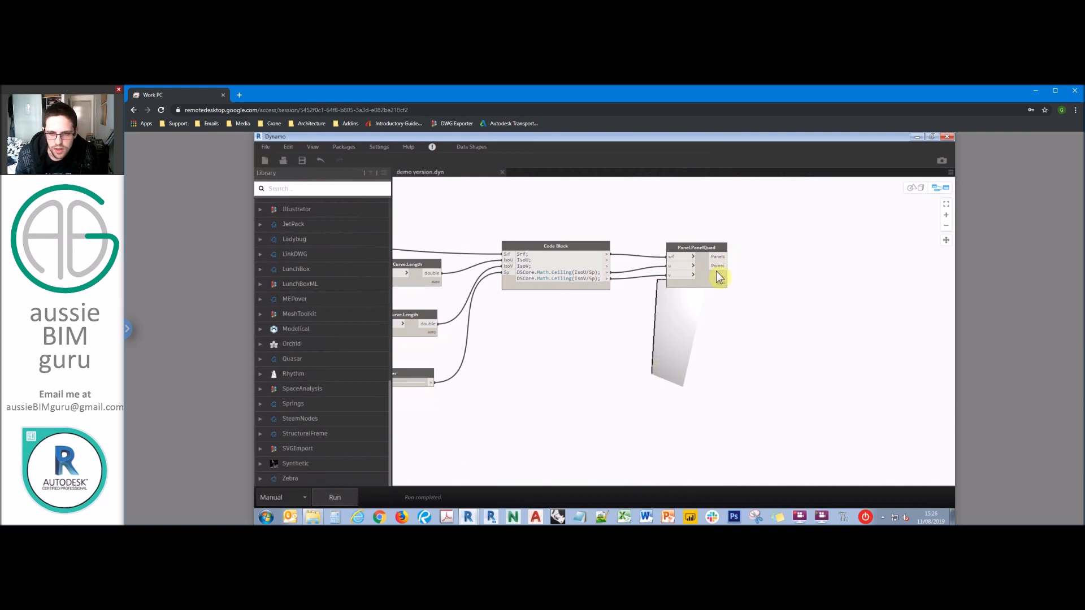
mouse_move(721, 300)
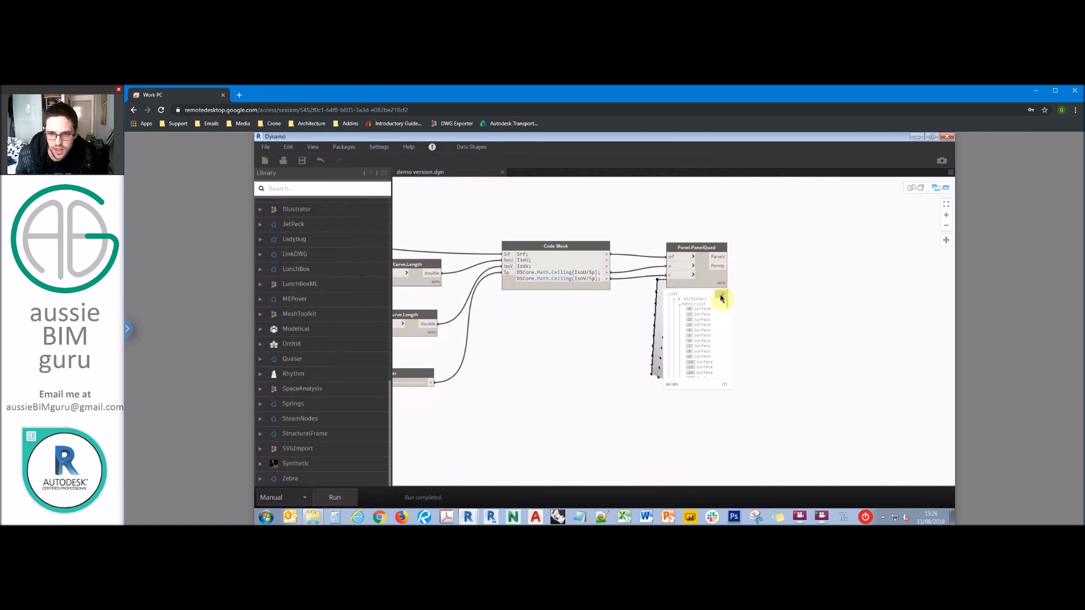
middle_drag(755, 337, 665, 294)
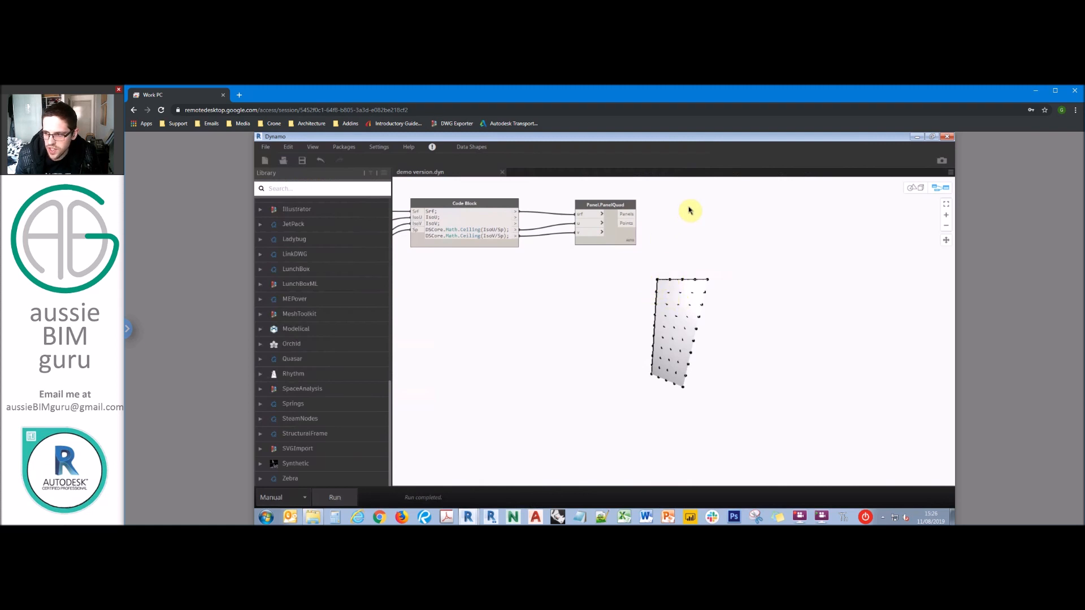
- Add a Surface.Thicken node, using the version with thickness and both_sides inputs
middle_drag(722, 220, 700, 265)
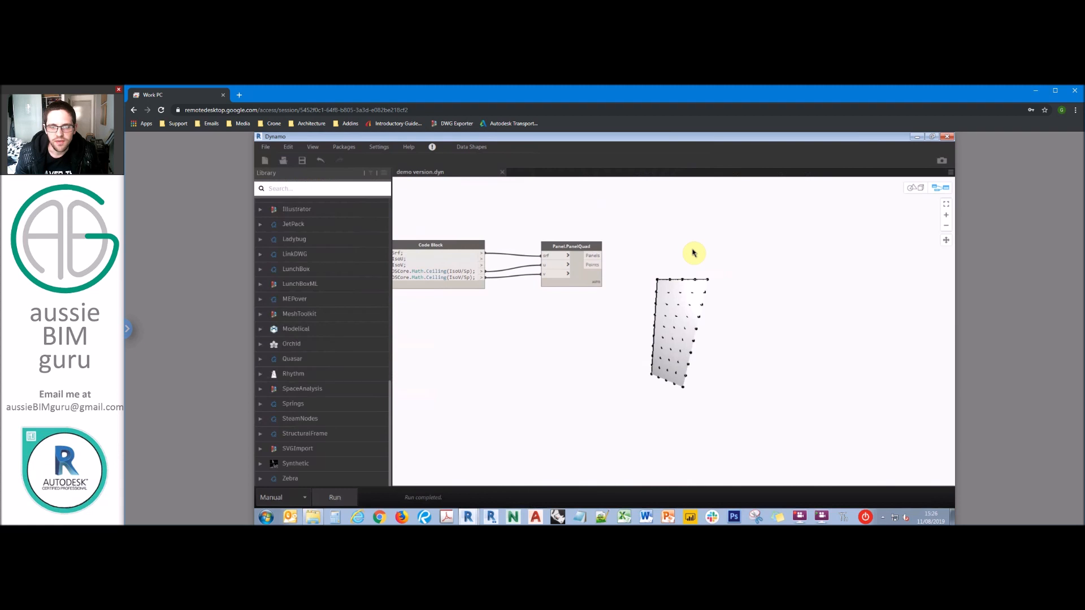
middle_drag(662, 263, 663, 294)
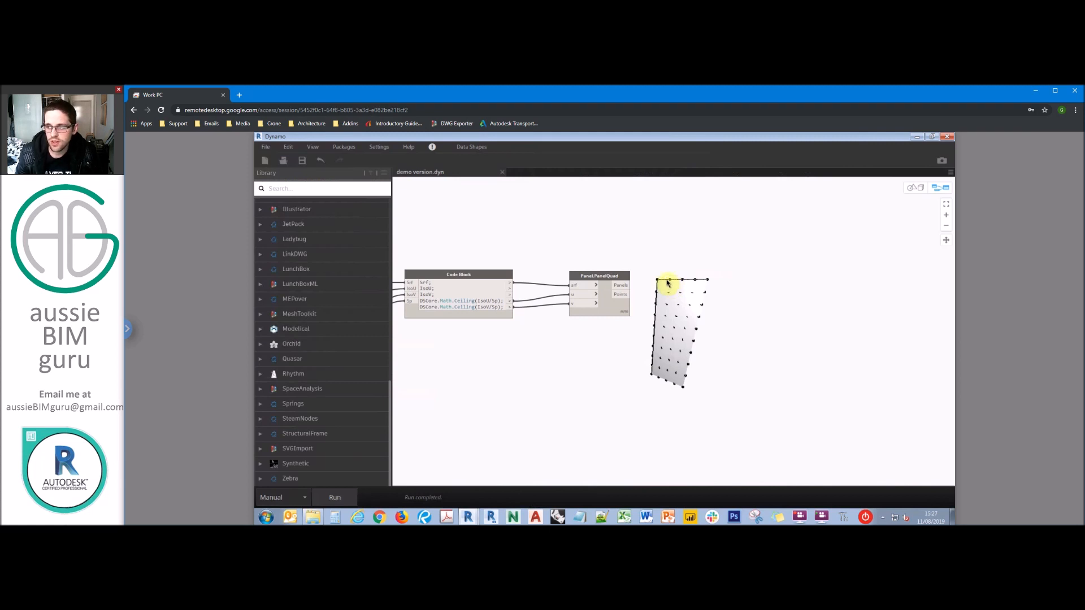
right_click(650, 251)
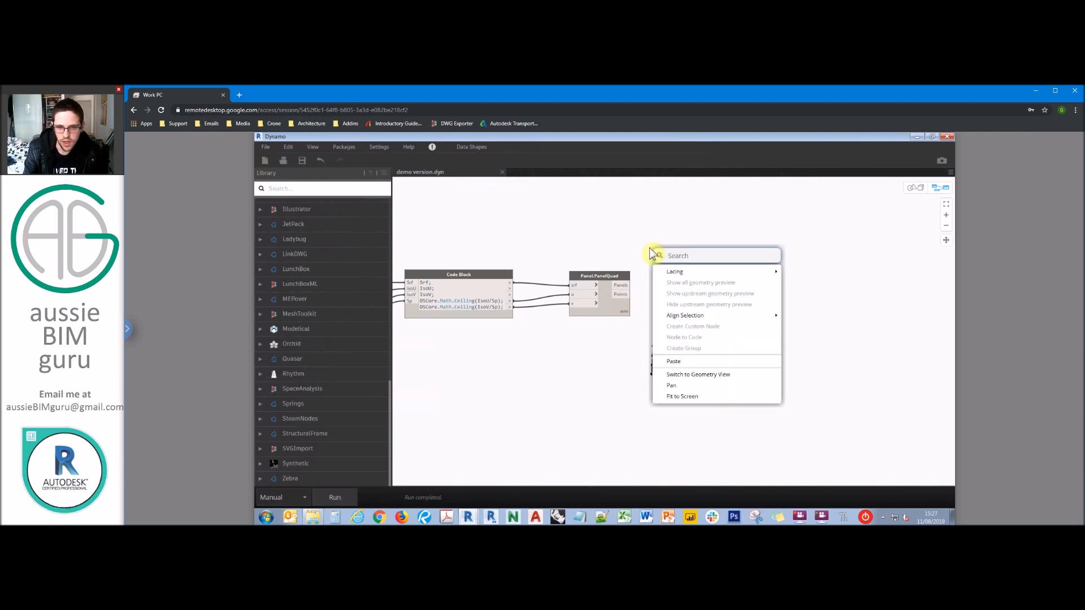
text(SURFACE THI)
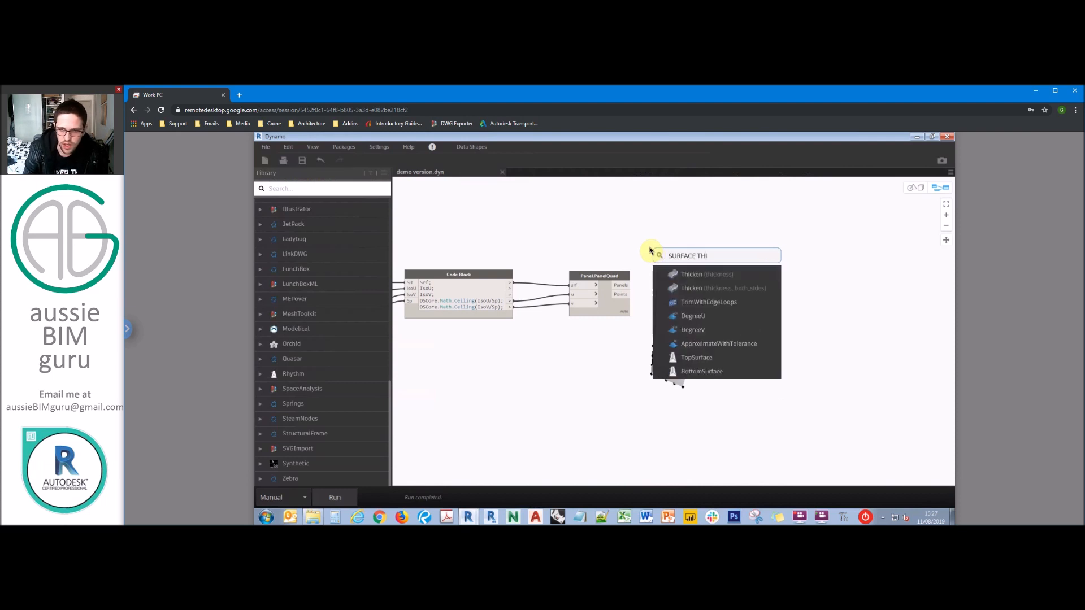
text(CKEN)
click(741, 291)
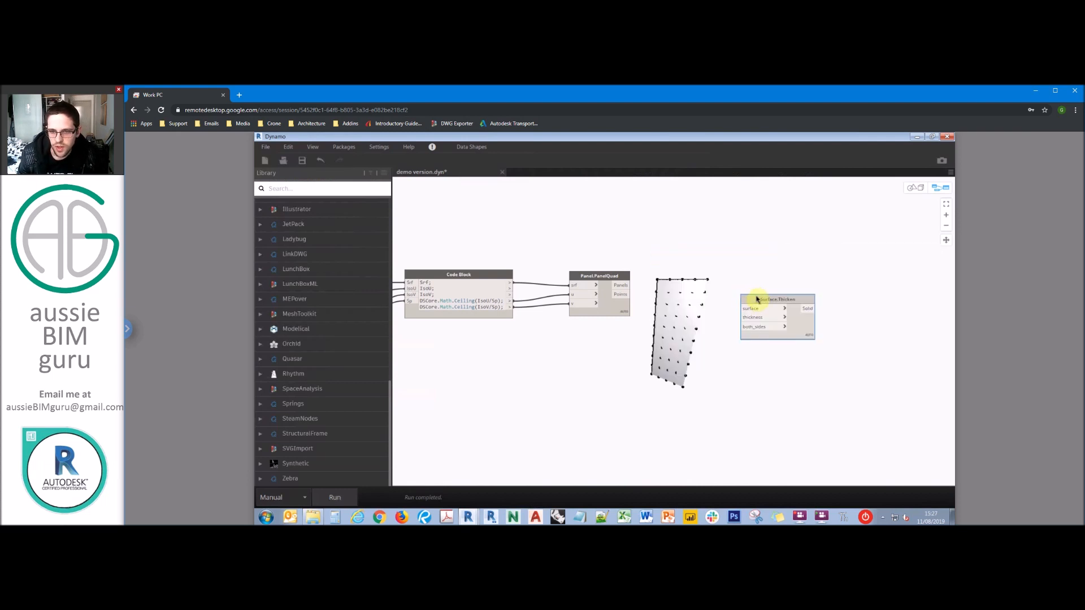
- Connect the code block's Srf output to the surface input of Surface.Thicken, and place that node above Panel.PanelQuad
click(510, 283)
click(590, 220)
drag(593, 212, 582, 213)
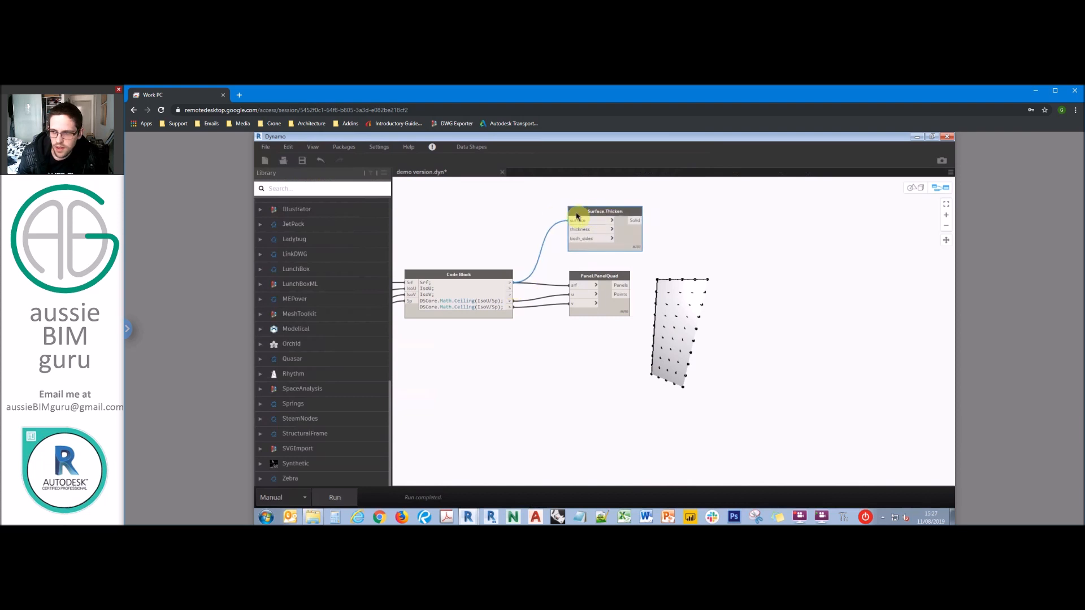
- Create a code block beside Surface.Thicken containing the lines 100; and true; in lowercase
double_click(522, 226)
text(100;)
key(Return)
text(TRUE;)
click(512, 197)
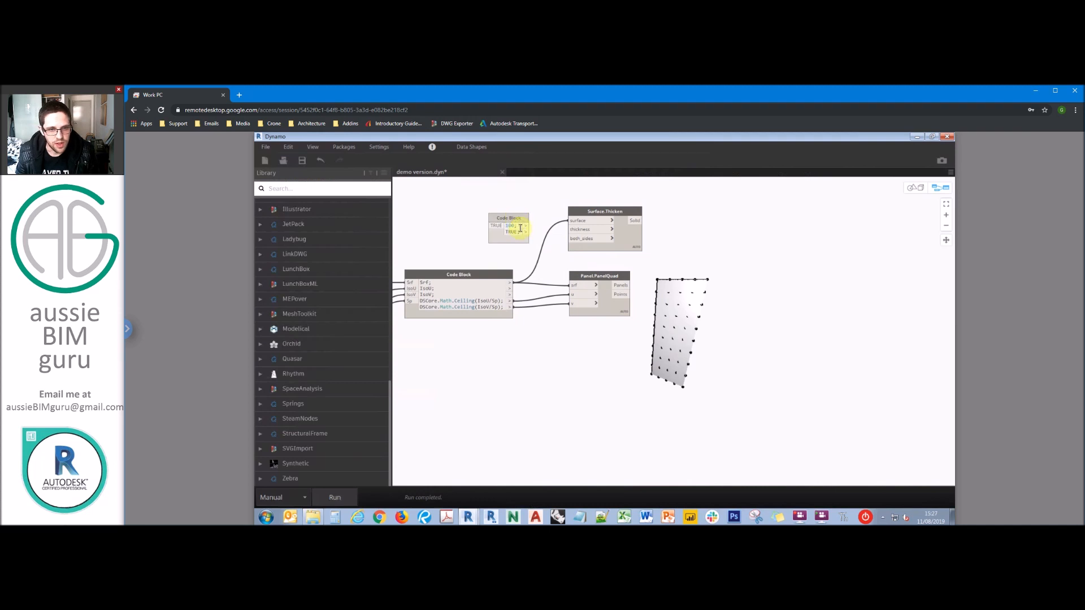
key(Caps_Lock)
drag(520, 233, 495, 237)
text(tre=)
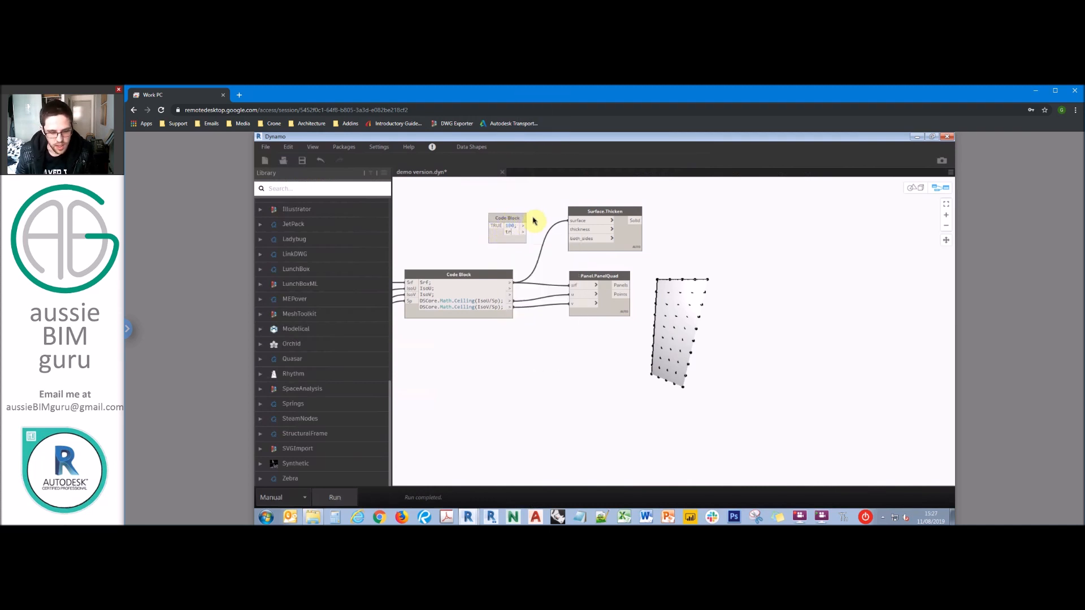
click(534, 209)
- Connect 100 to the thickness input and true to the both_sides input of Surface.Thicken, and tidy the positions of the neighbouring nodes
drag(514, 226, 576, 238)
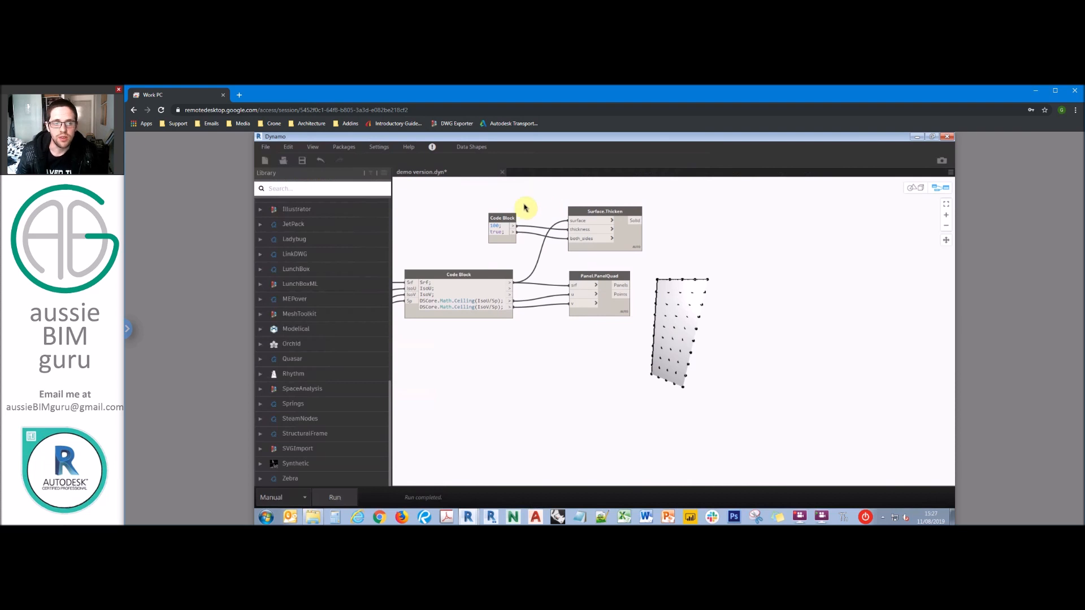
drag(500, 219, 508, 224)
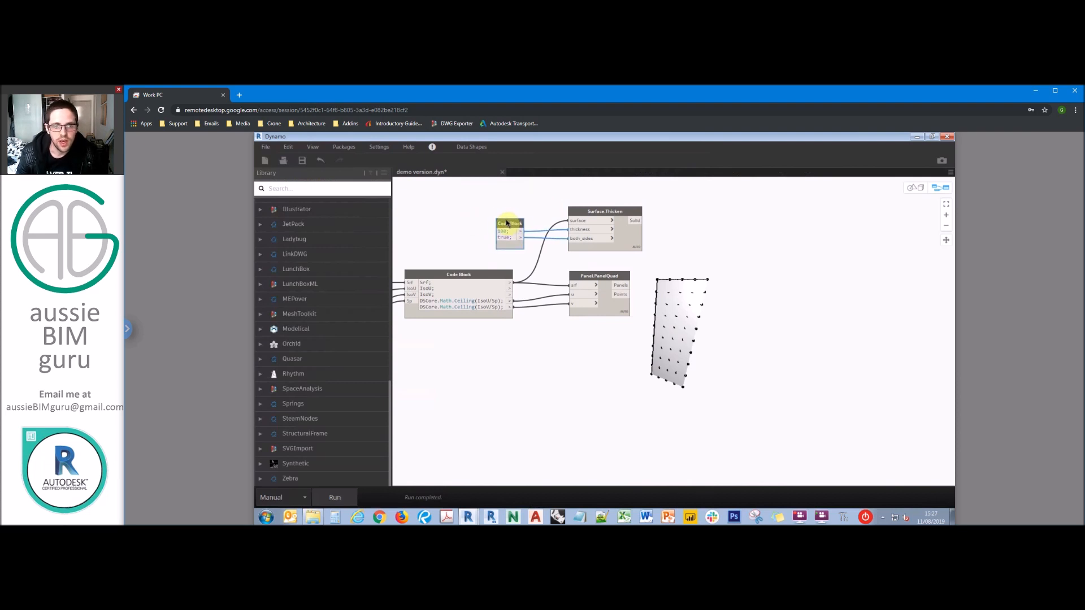
click(688, 237)
middle_drag(666, 244, 648, 242)
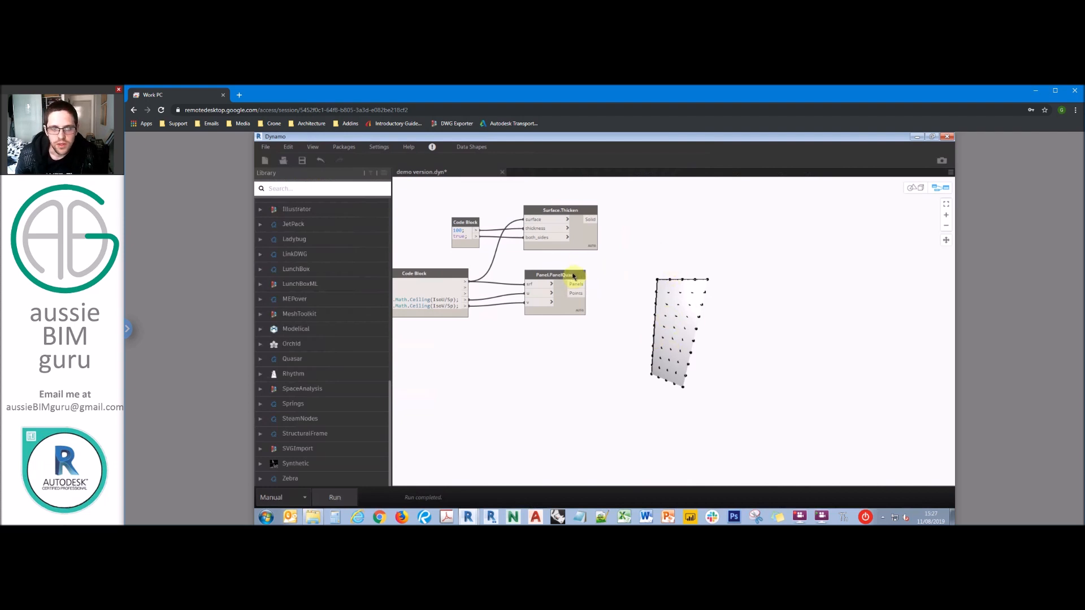
drag(567, 276, 580, 274)
click(618, 260)
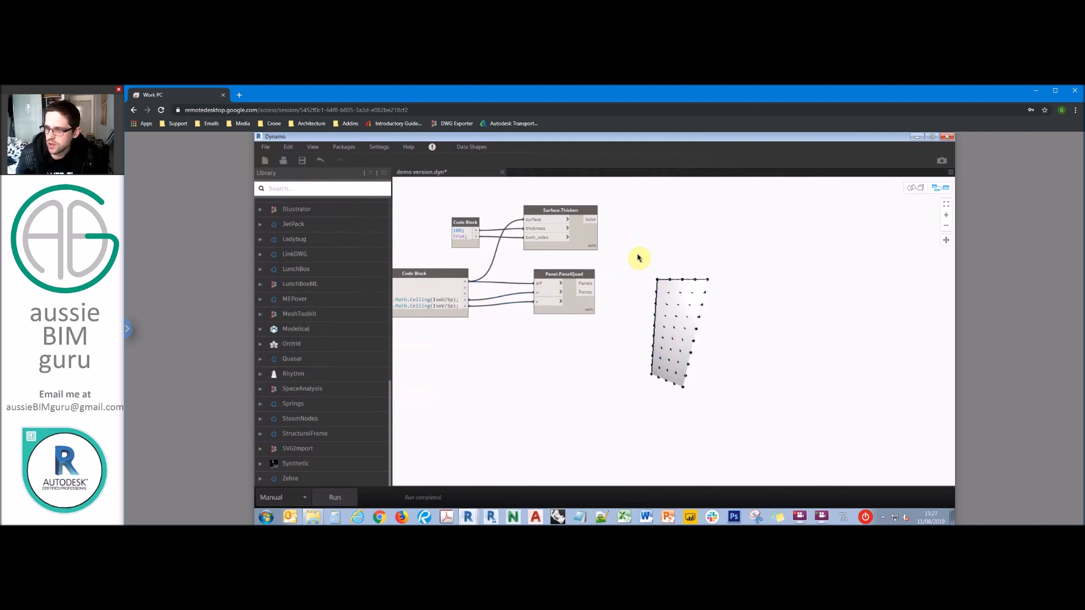
- Add a Geometry.DoesIntersect node and place it beyond the Surface.Thicken and Panel.PanelQuad nodes
middle_drag(695, 263, 639, 258)
right_click(642, 260)
text(geometry intersec)
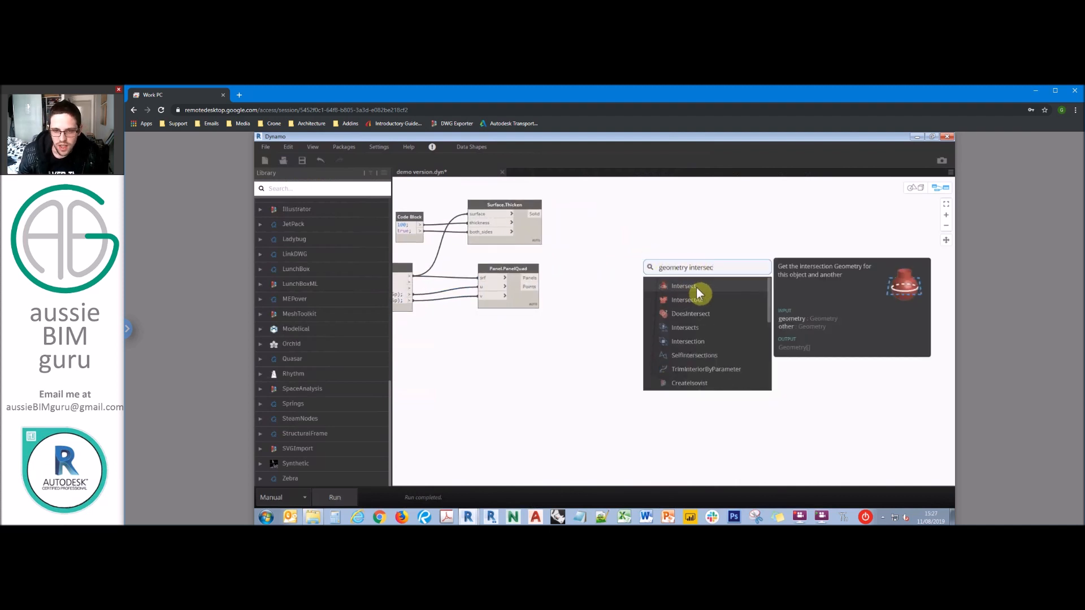
click(696, 315)
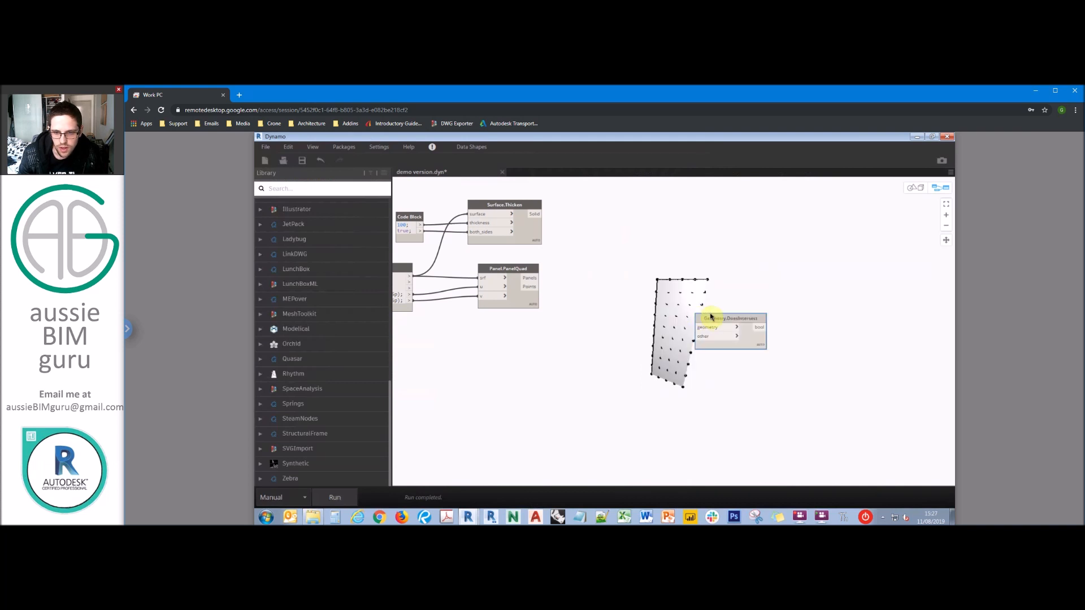
drag(696, 299, 659, 262)
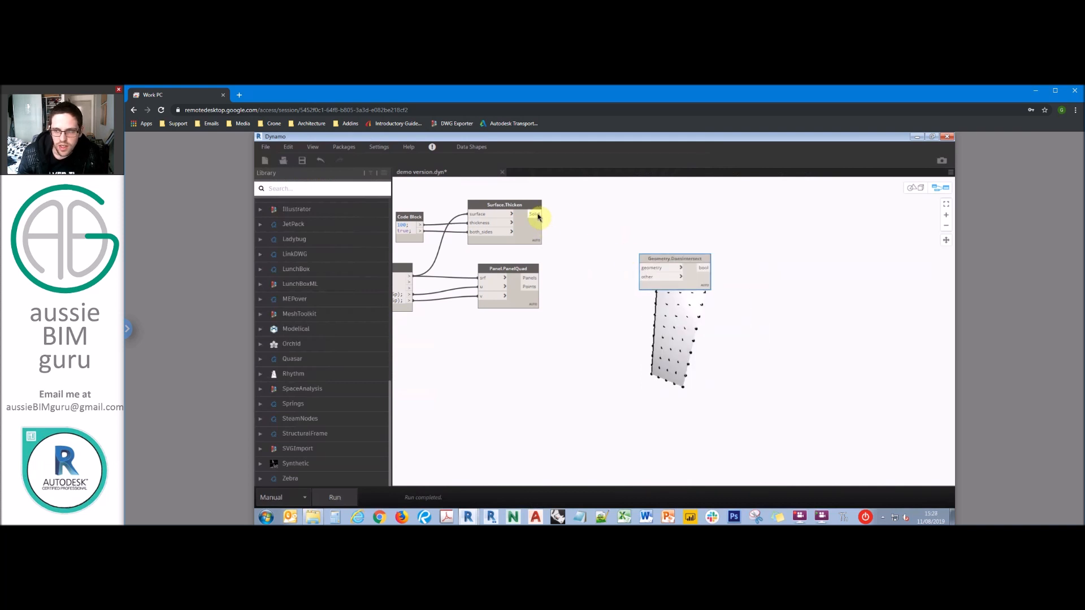
- Connect the Solid output of Surface.Thicken to geometry and the Points output of Panel.PanelQuad to other on Geometry.DoesIntersect
drag(538, 217, 624, 239)
click(615, 232)
drag(531, 287, 613, 263)
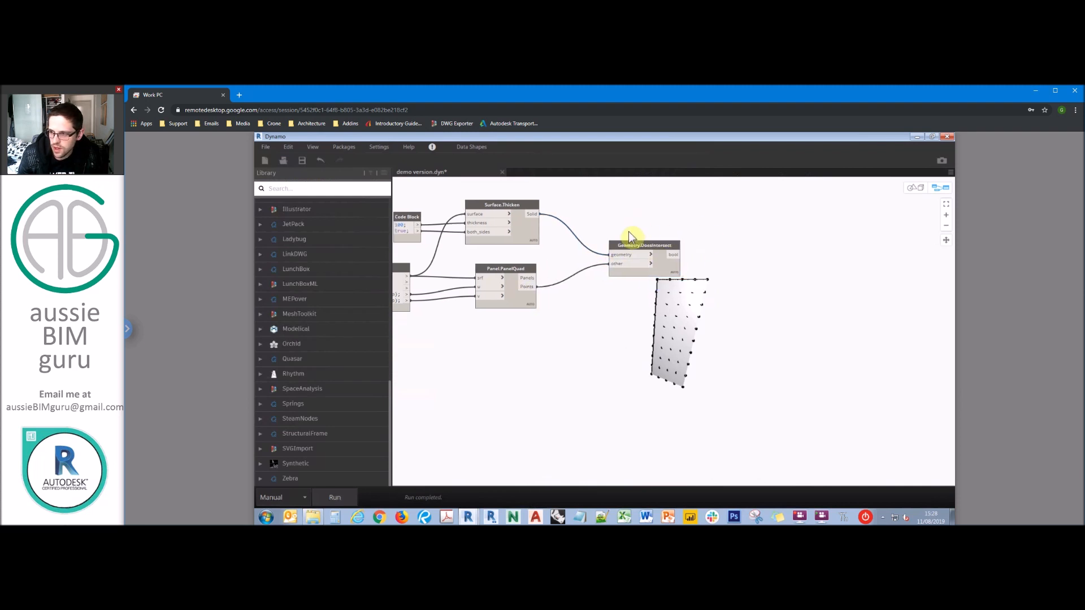
- Add a List.CountFalse node beside Geometry.DoesIntersect and connect the bool output to its list input
middle_drag(629, 232, 544, 229)
right_click(672, 234)
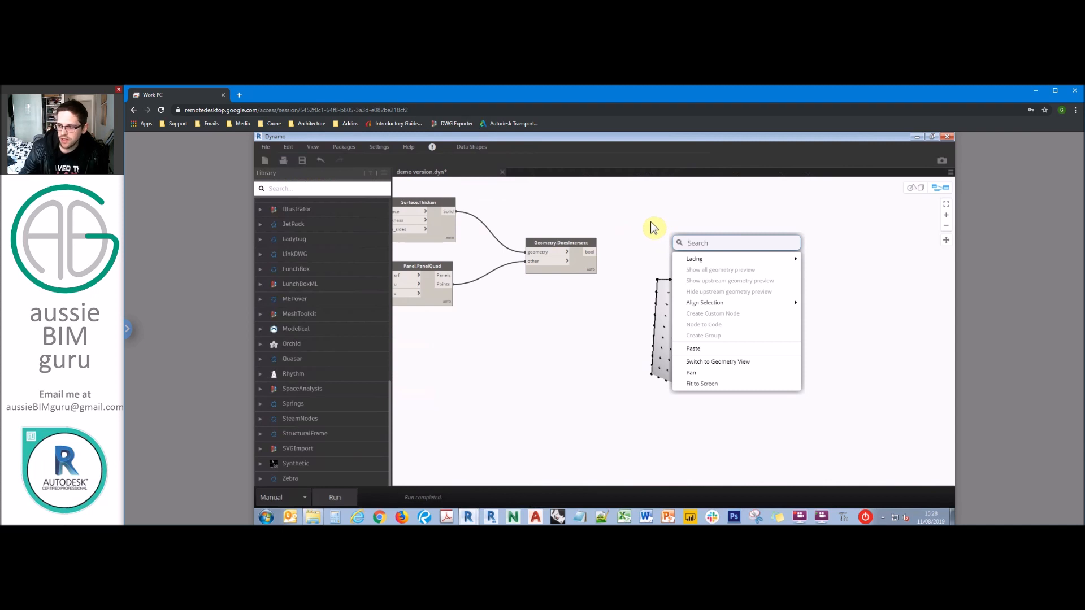
text(count false)
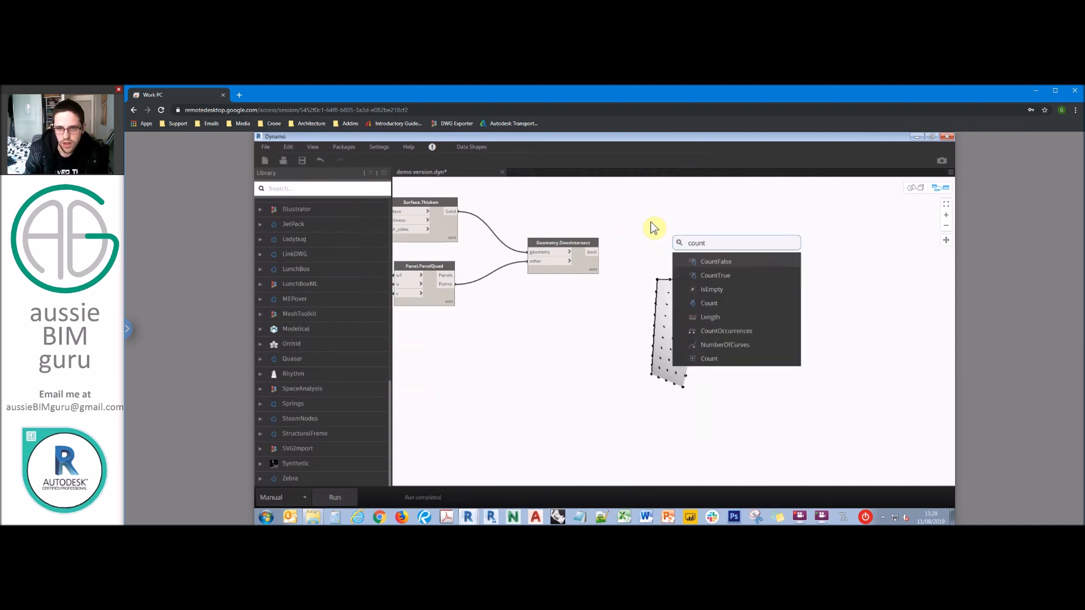
click(723, 261)
drag(697, 258, 637, 257)
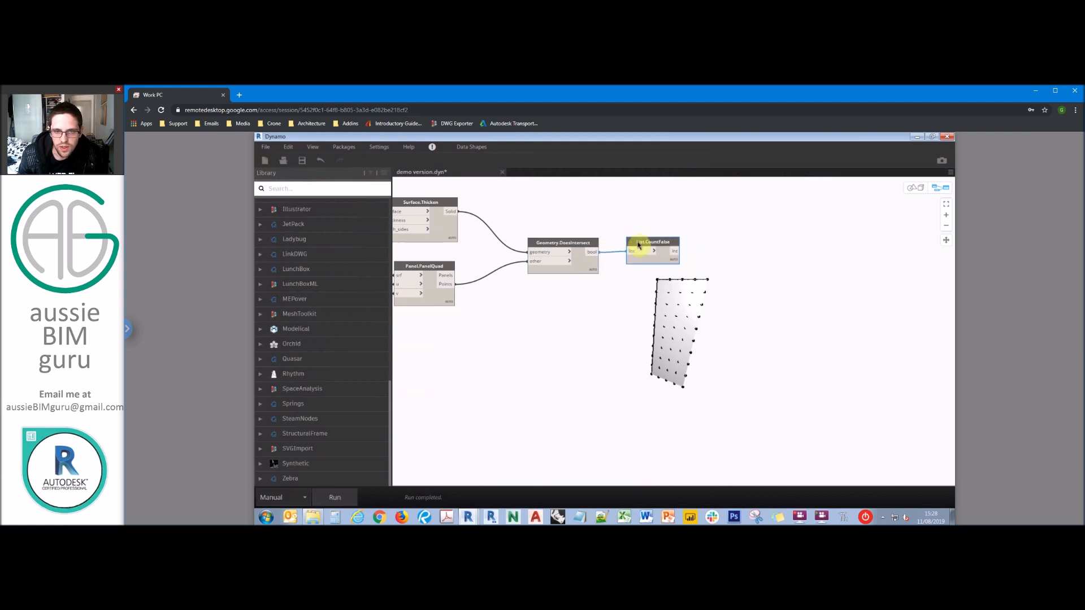
click(674, 231)
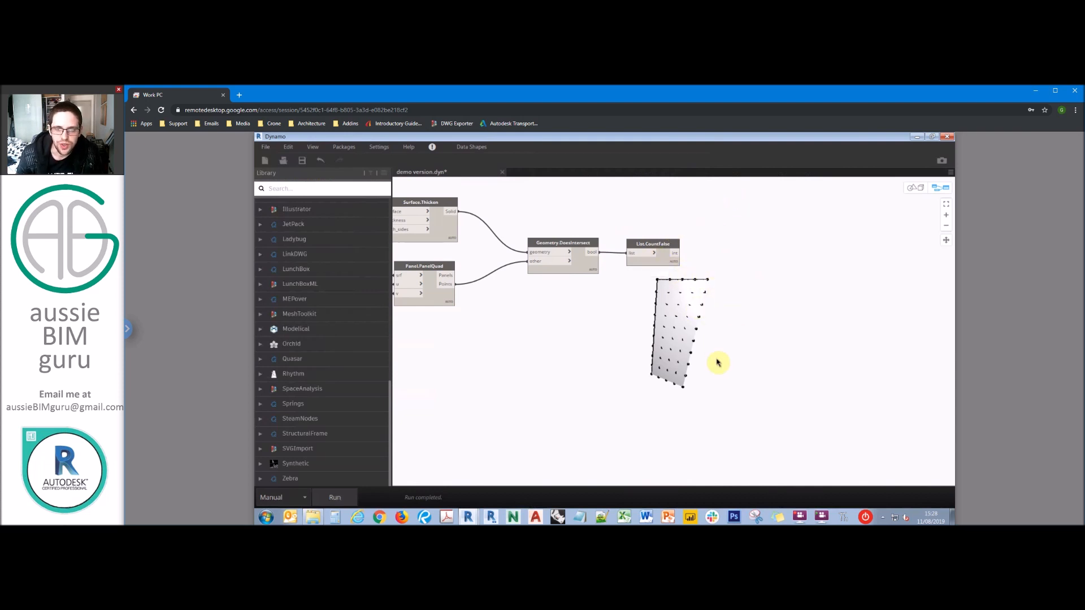
click(654, 254)
click(665, 254)
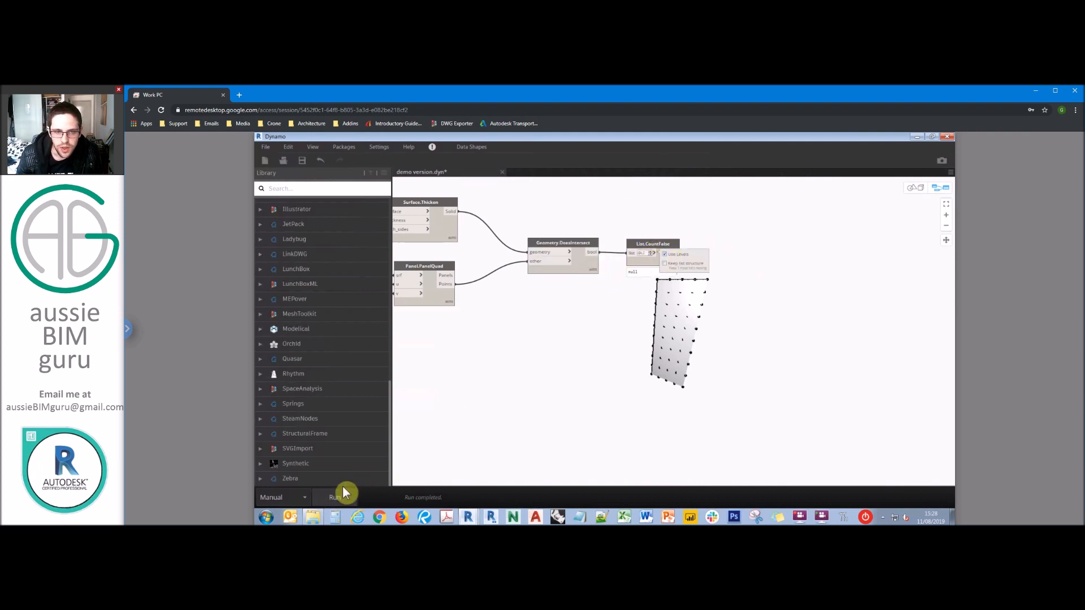
click(673, 274)
scroll(650, 313, down, 5)
scroll(643, 264, up, 3)
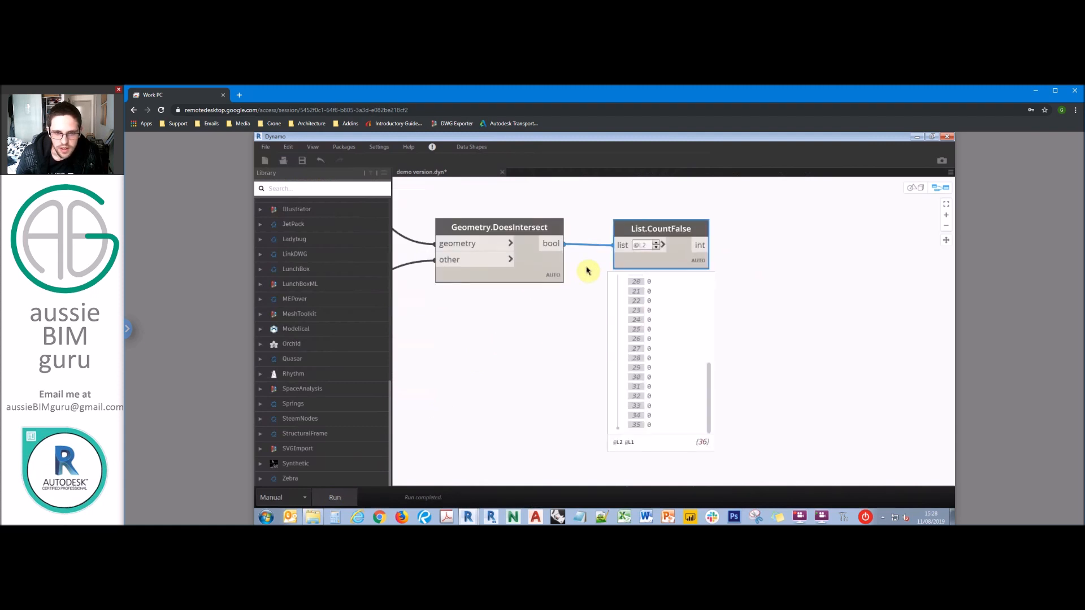
- Examine the true/false lists from Geometry.DoesIntersect, and hide the output previews of both nodes
click(555, 294)
scroll(492, 345, down, 5)
scroll(493, 348, down, 10)
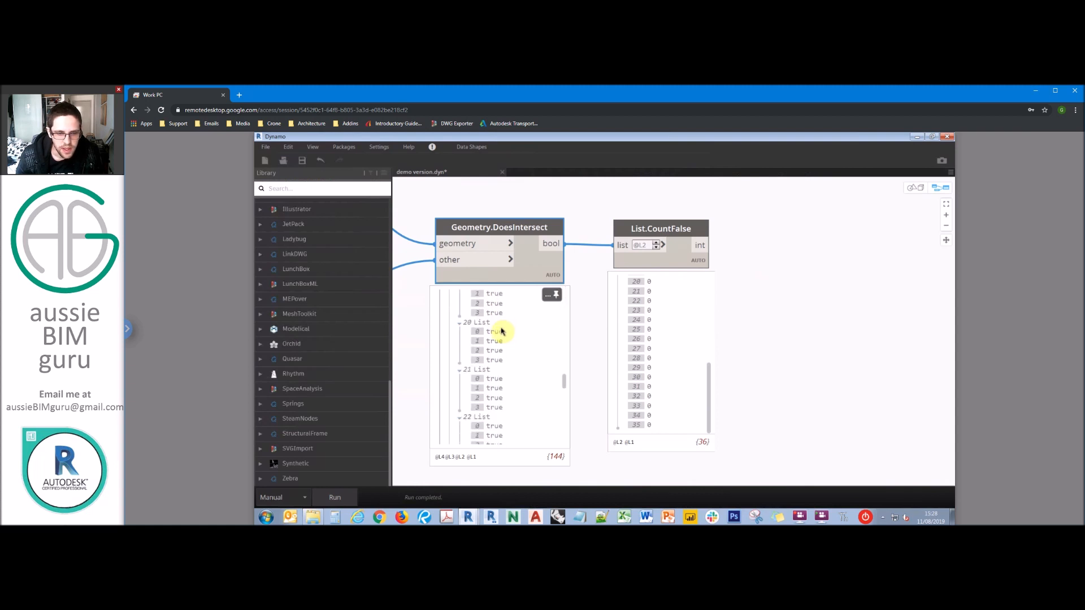
click(549, 298)
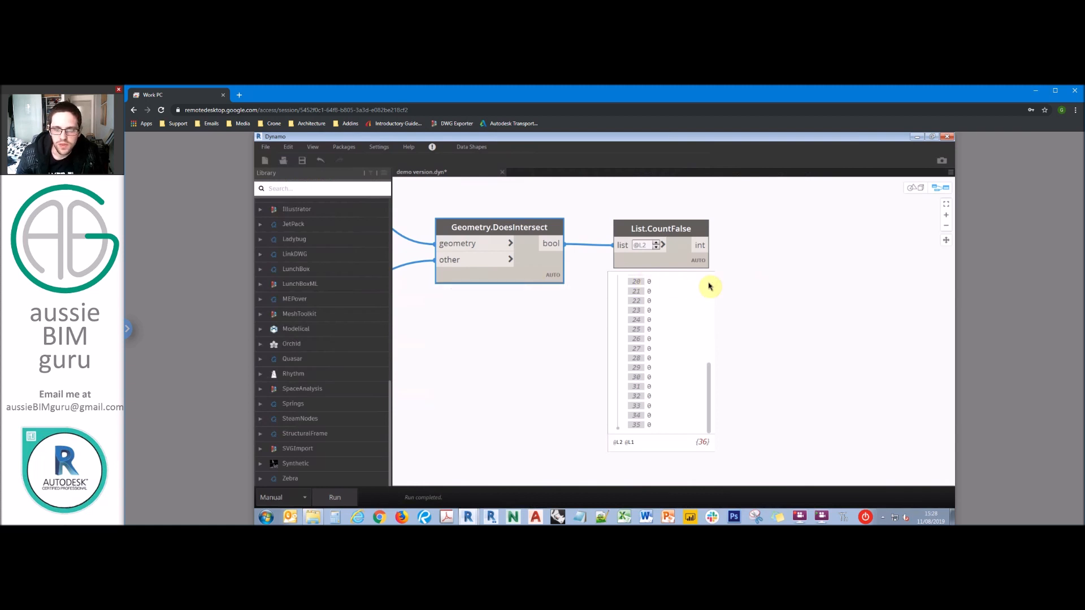
click(699, 282)
- Create a code block with f > thr; beside List.CountFalse and connect the int output to its f input
middle_drag(722, 264, 710, 265)
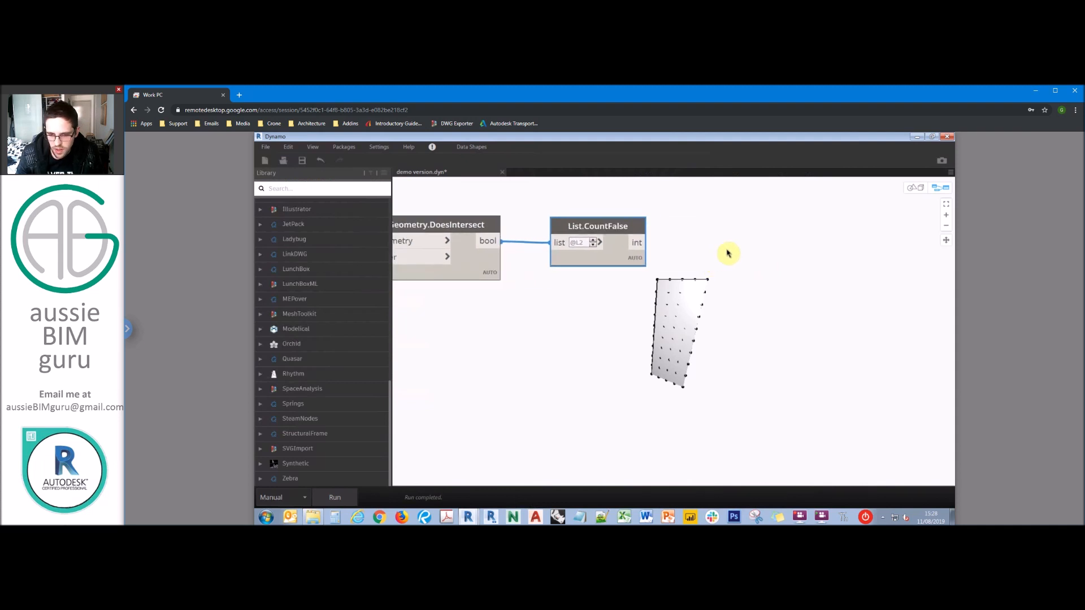
double_click(733, 234)
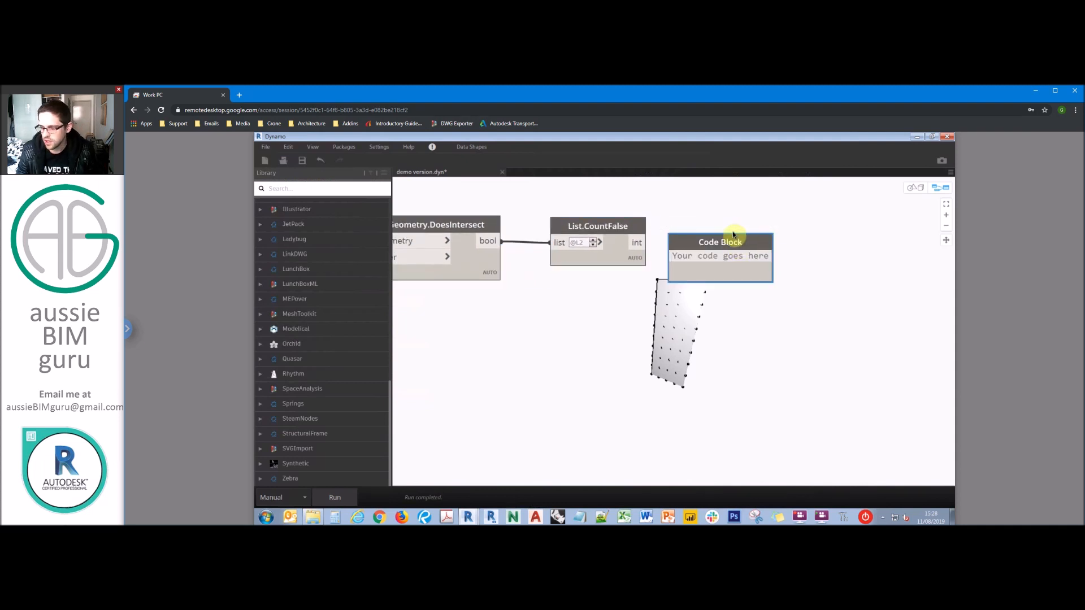
text(f > t)
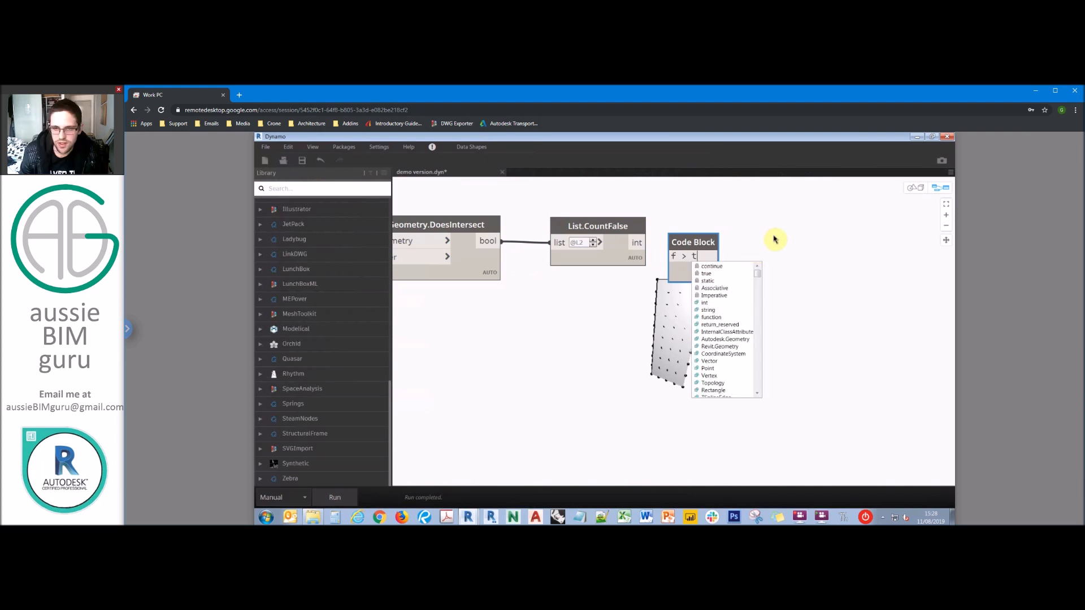
text(hr;)
click(730, 246)
drag(719, 246, 750, 236)
drag(640, 245, 735, 230)
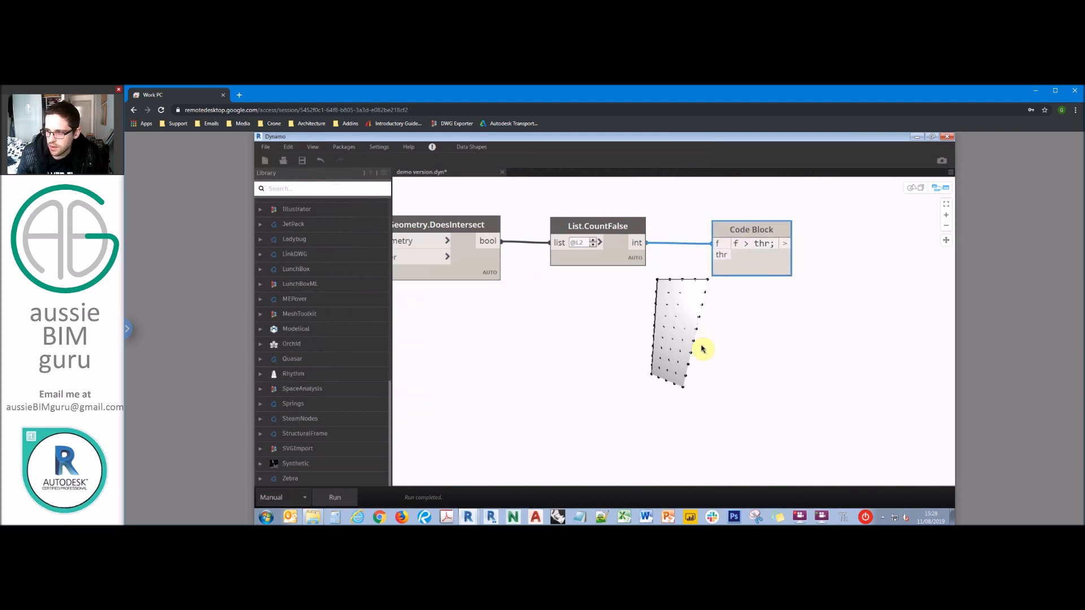
- Add an Integer Slider node and place it below List.CountFalse
right_click(623, 326)
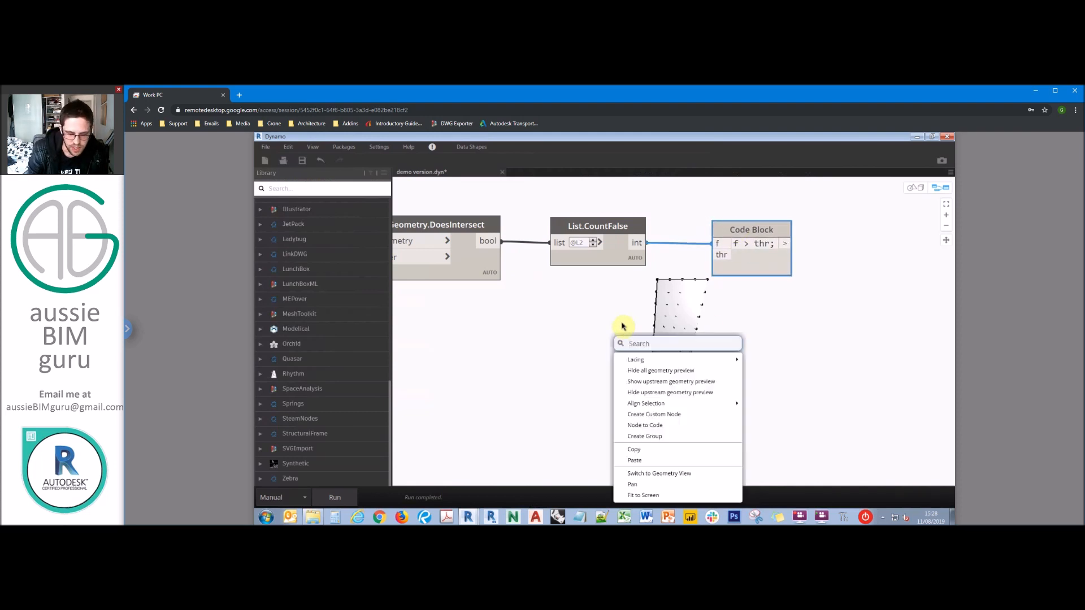
text(integer)
click(680, 373)
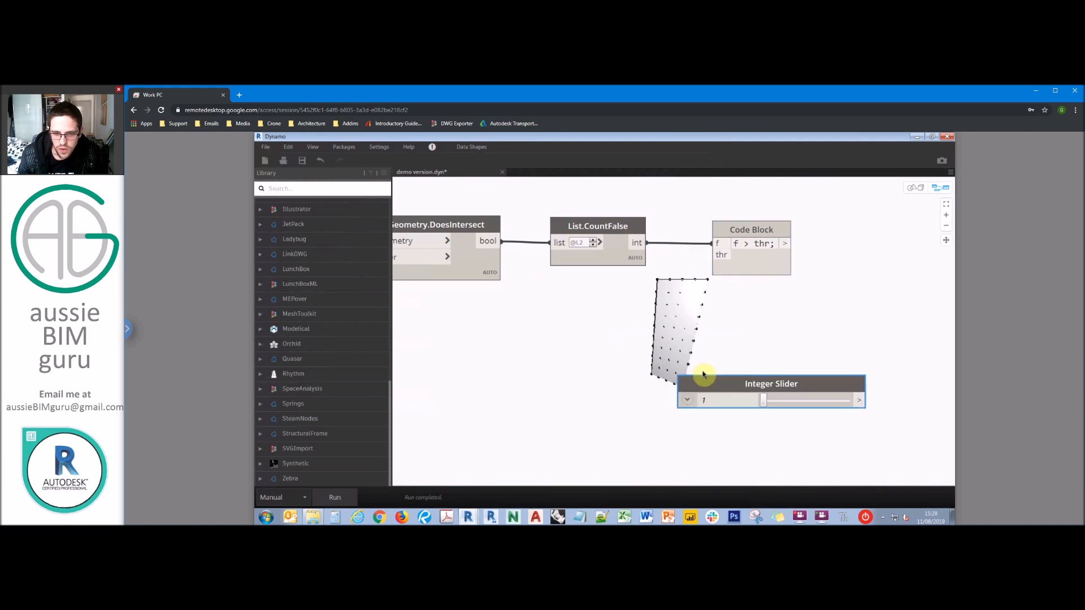
drag(711, 382, 635, 316)
- Set the integer slider's maximum to 3 and its value to 0
click(611, 334)
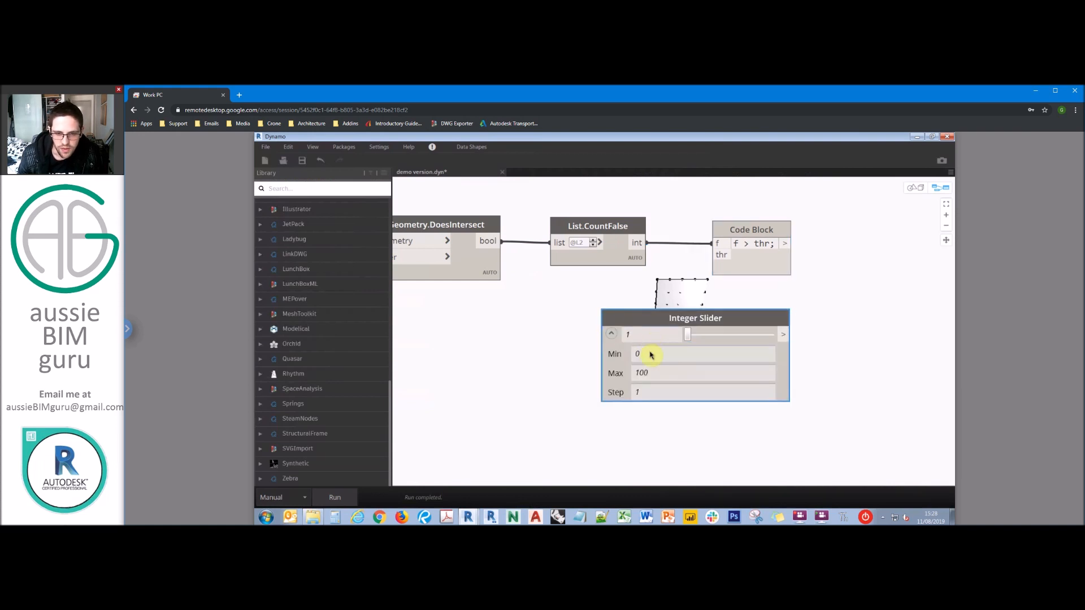
double_click(664, 375)
text(3)
click(588, 351)
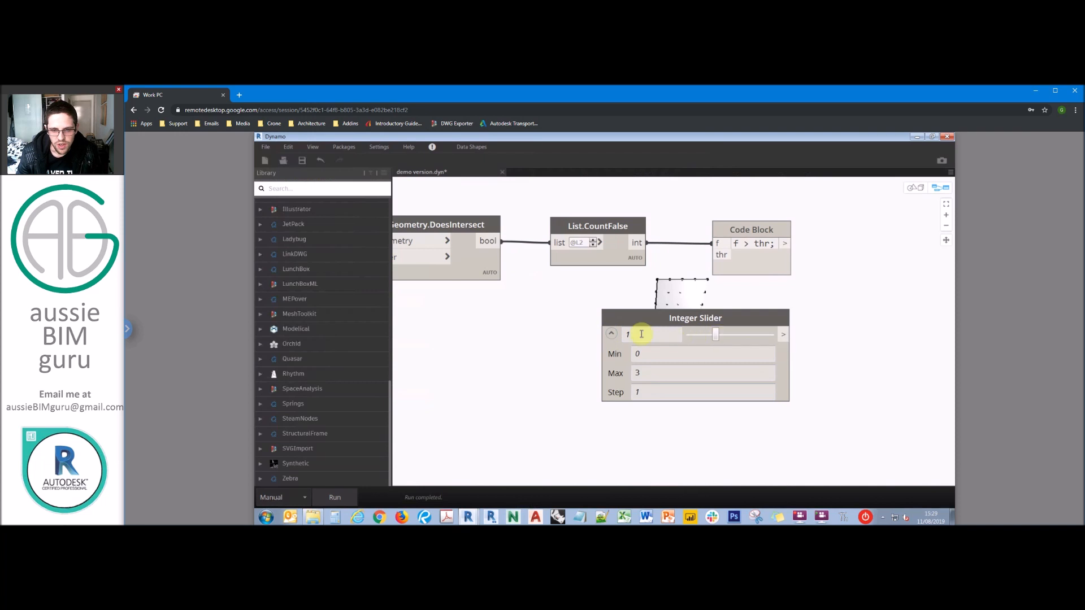
click(613, 334)
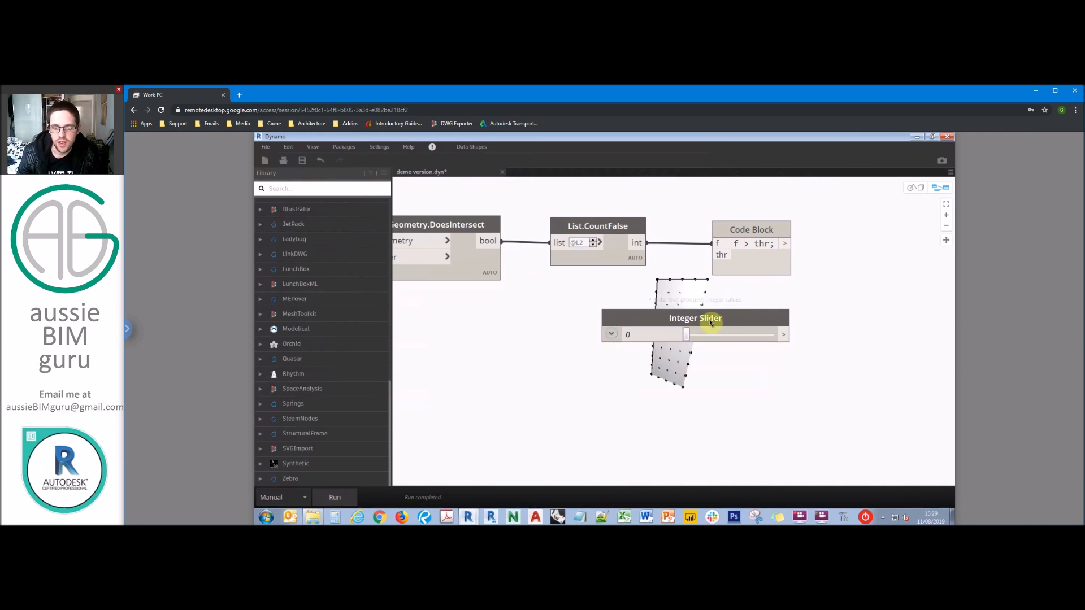
- Reposition the integer slider below the node chain and connect its output to the thr input of the f > thr code block
drag(711, 321, 567, 316)
drag(648, 329, 714, 278)
scroll(782, 318, down, 2)
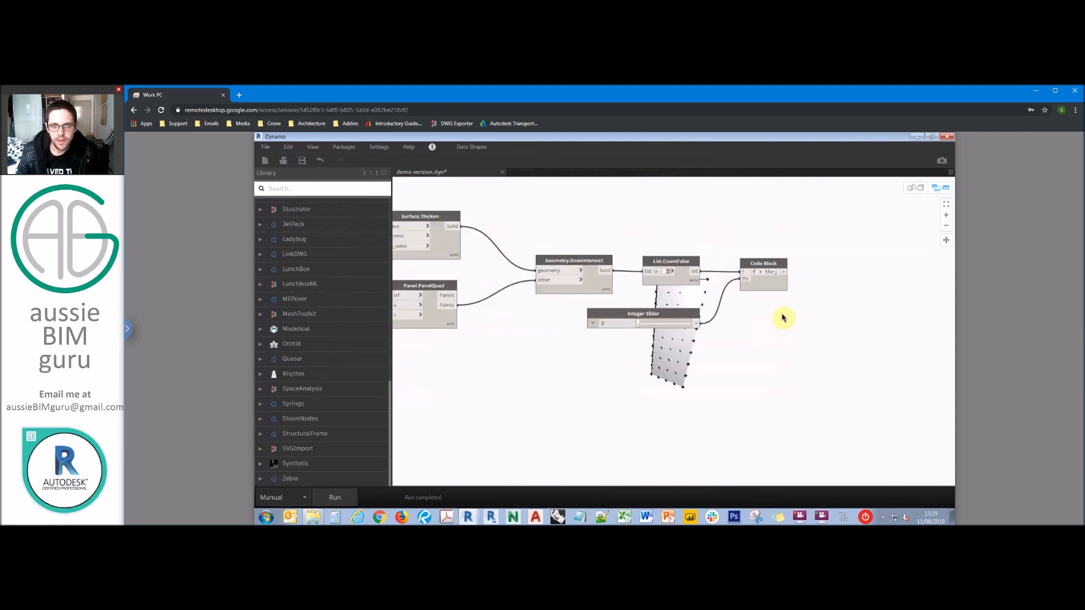
scroll(783, 318, down, 2)
middle_drag(674, 198, 732, 197)
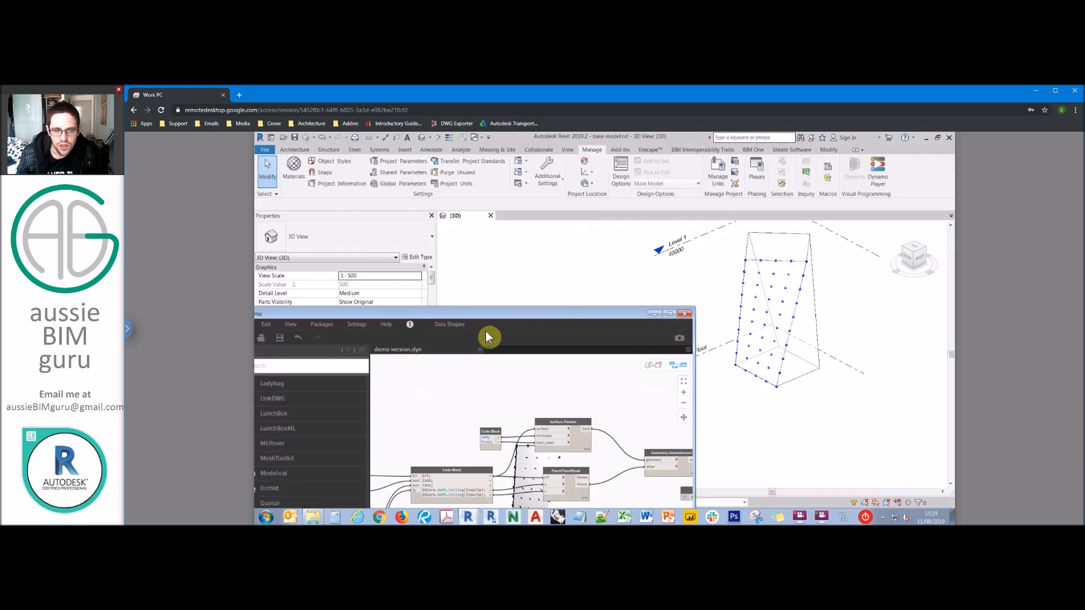
- Reselect the input face by picking the top face of the Revit mass, and rerun the graph with Dynamo maximized
scroll(687, 357, down, 5)
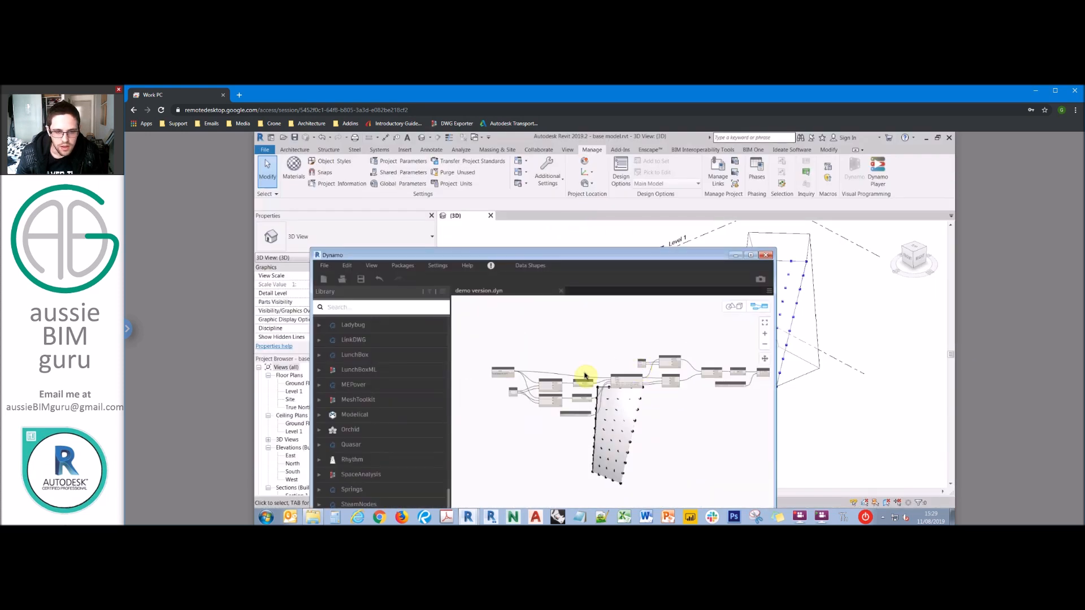
scroll(529, 367, up, 4)
click(534, 357)
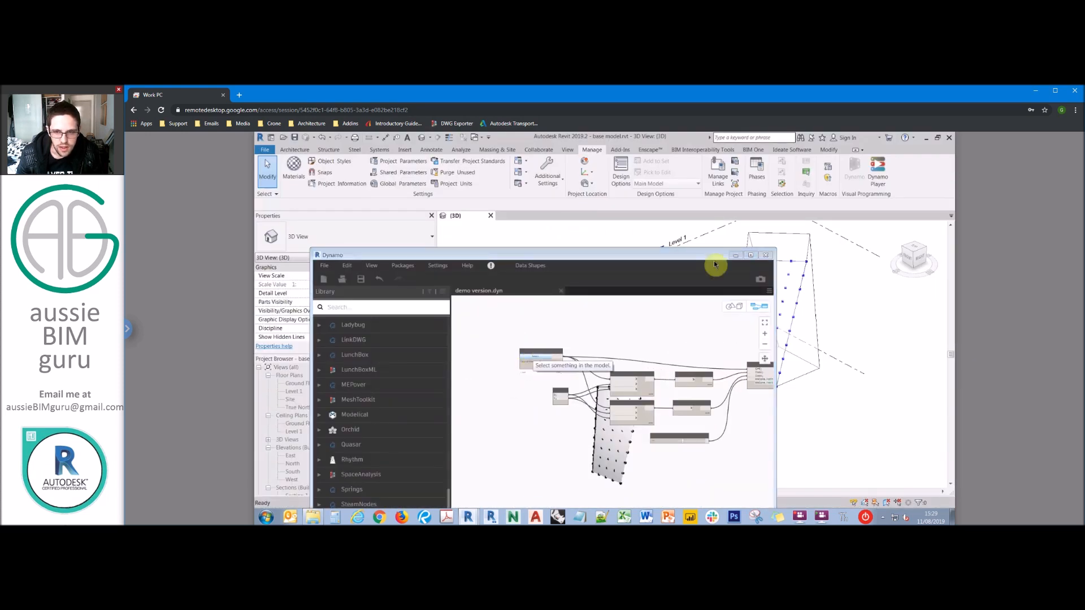
click(790, 243)
drag(544, 257, 556, 194)
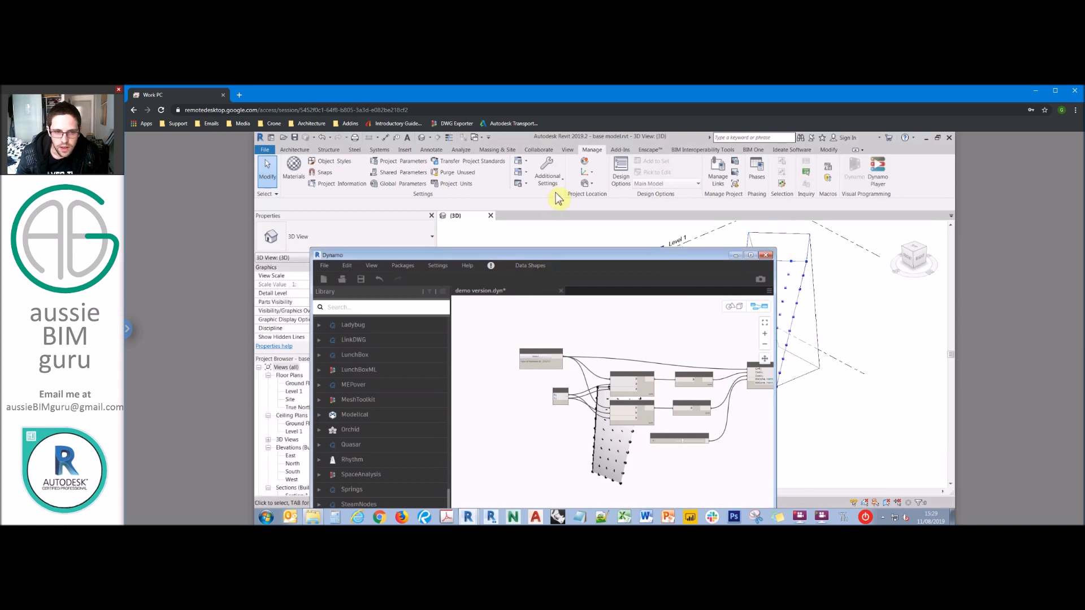
double_click(556, 194)
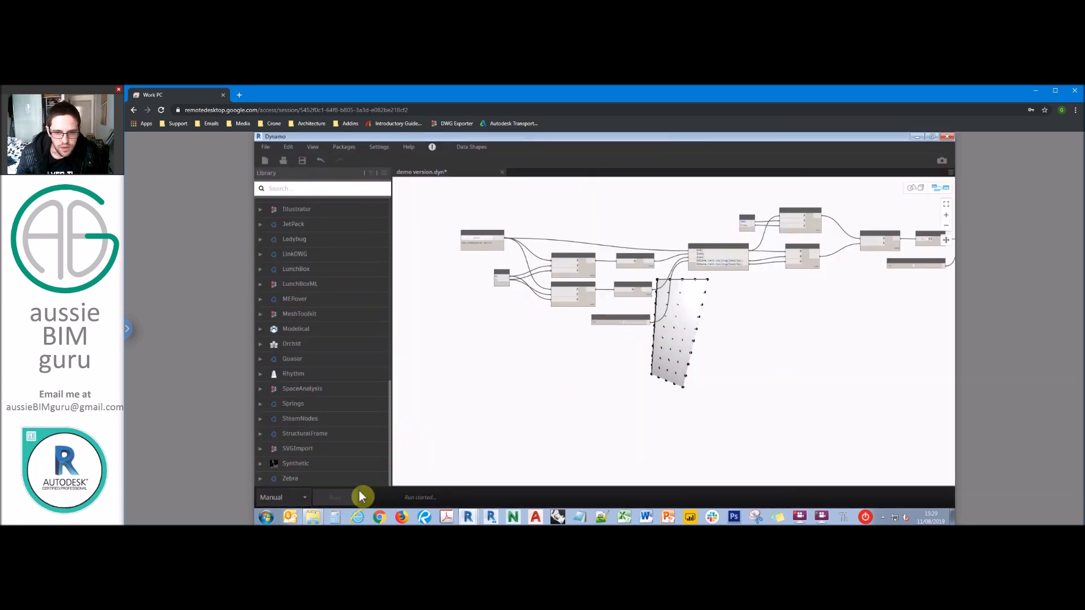
- Examine the panel points in the background geometry preview from above and return to the node graph
middle_drag(853, 233, 850, 238)
click(915, 191)
right_drag(751, 324, 748, 372)
click(941, 188)
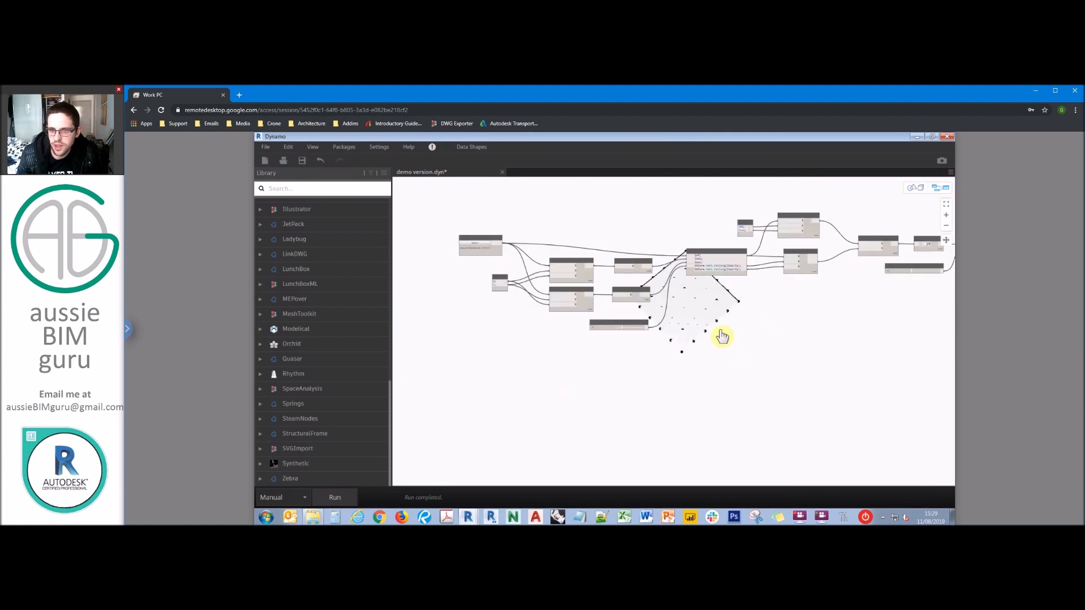
scroll(659, 364, up, 2)
scroll(799, 323, up, 5)
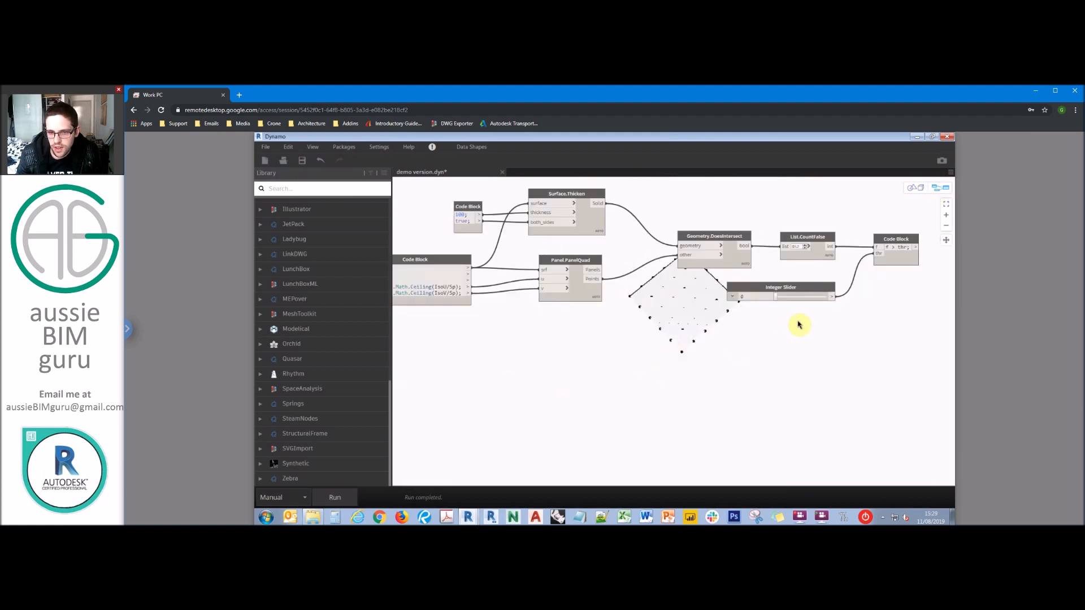
- Switch to Revit and compare the generated panel points with the mass's top face from several angles
click(917, 137)
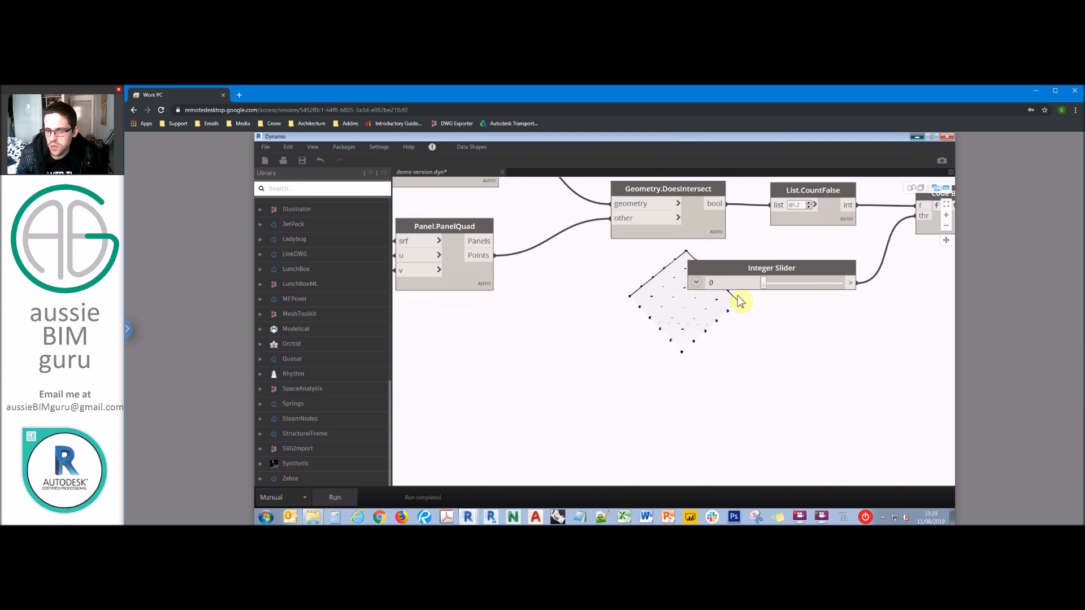
shift+middle_drag(751, 297, 741, 409)
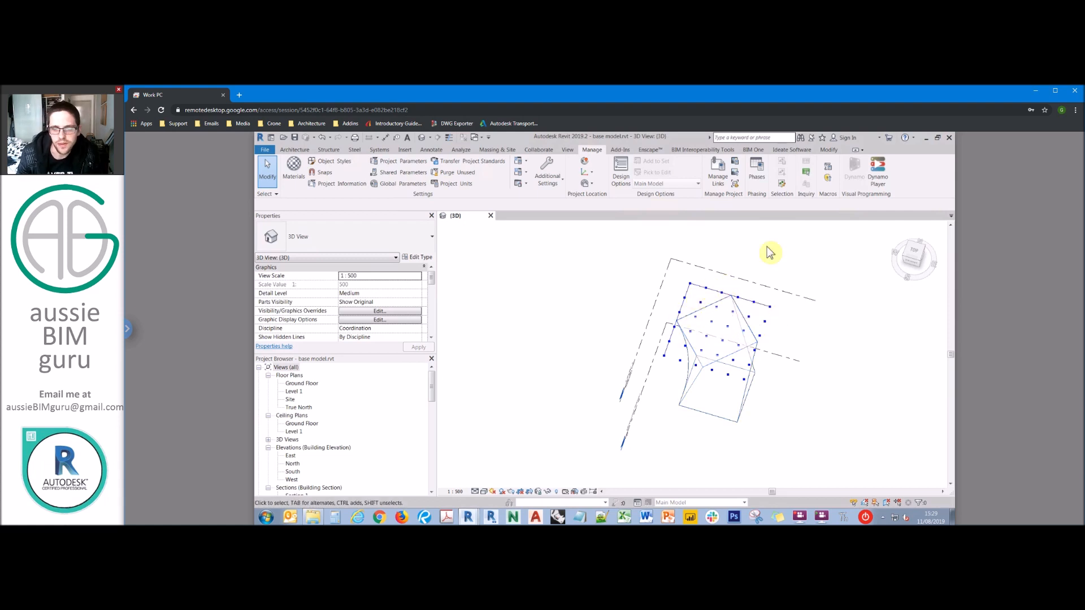
shift+middle_drag(787, 278, 760, 255)
shift+middle_drag(794, 268, 665, 321)
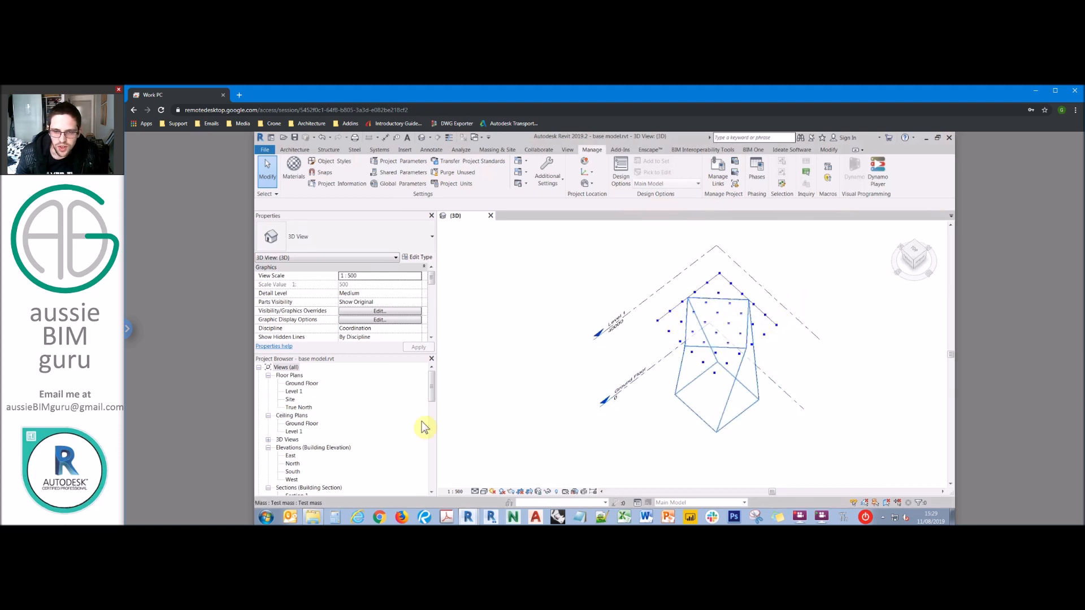
- Return to Dynamo and turn off the geometry preview of the Panel.PanelQuad node
mouse_move(466, 517)
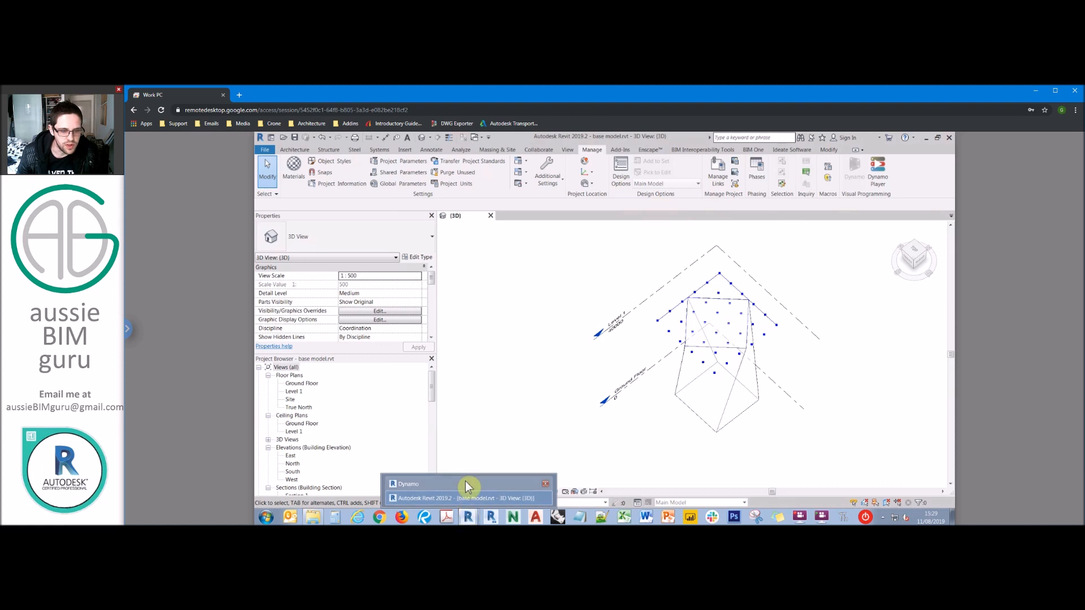
click(468, 492)
scroll(802, 344, down, 3)
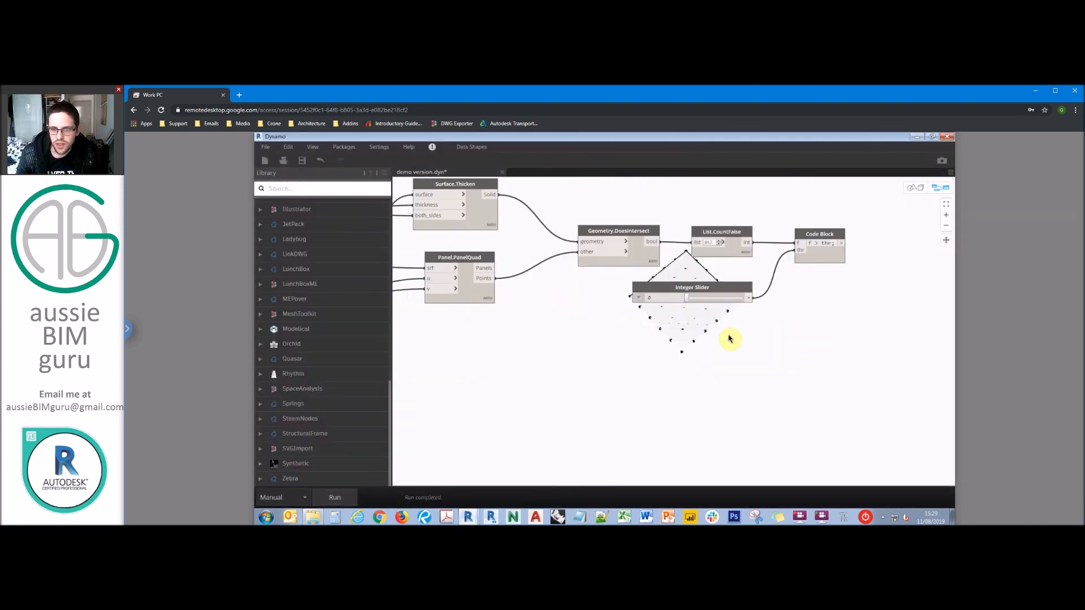
click(631, 236)
middle_drag(649, 209, 585, 252)
middle_drag(547, 219, 662, 210)
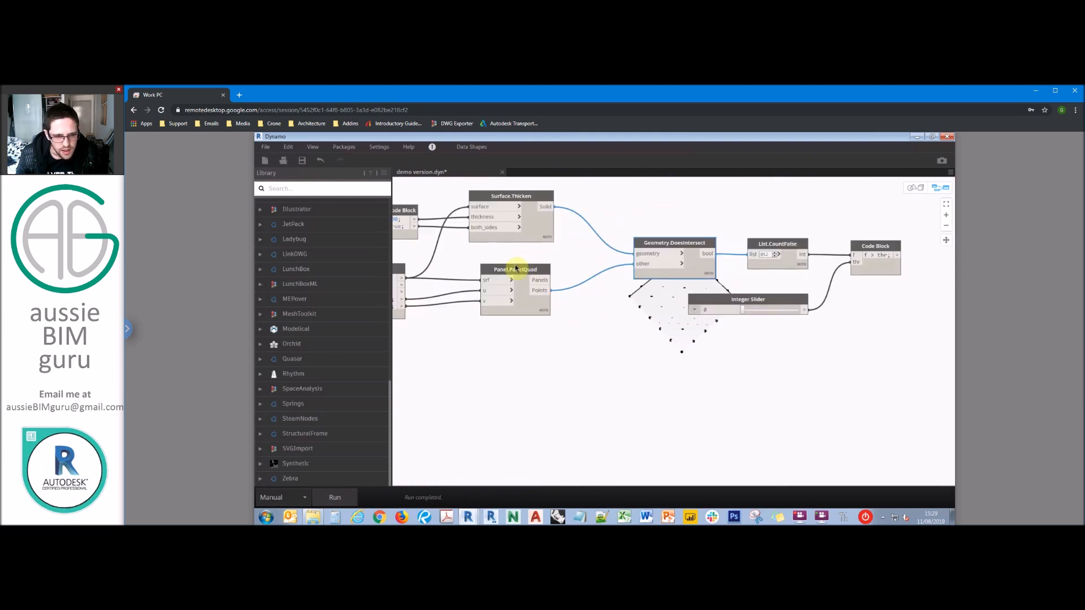
click(521, 273)
right_click(522, 274)
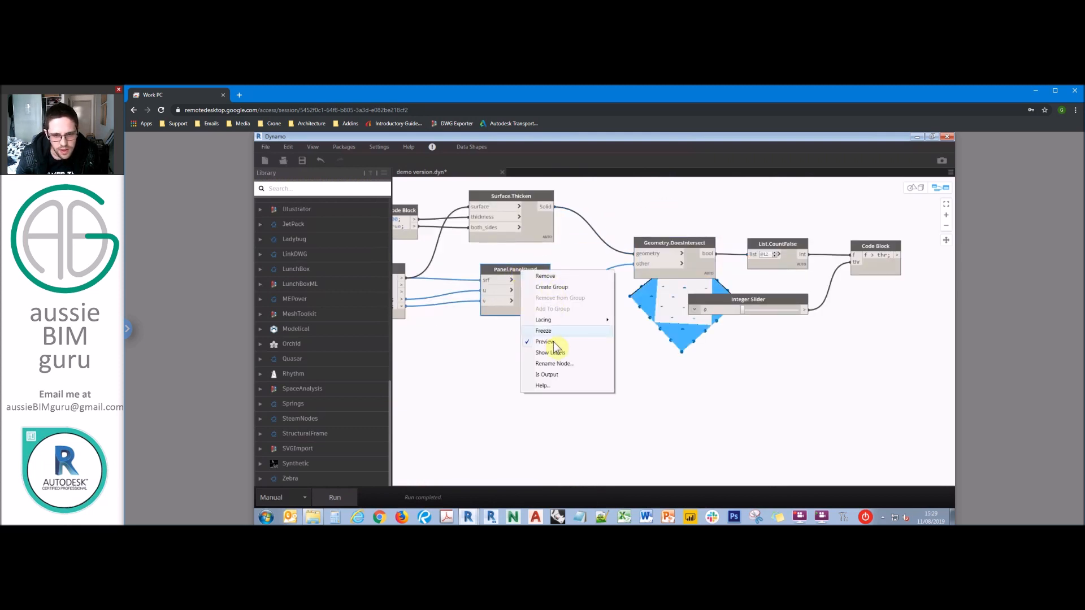
click(615, 347)
- Add a List.FilterByBoolMask node and place it beyond the f > thr; code block
middle_drag(608, 374, 443, 396)
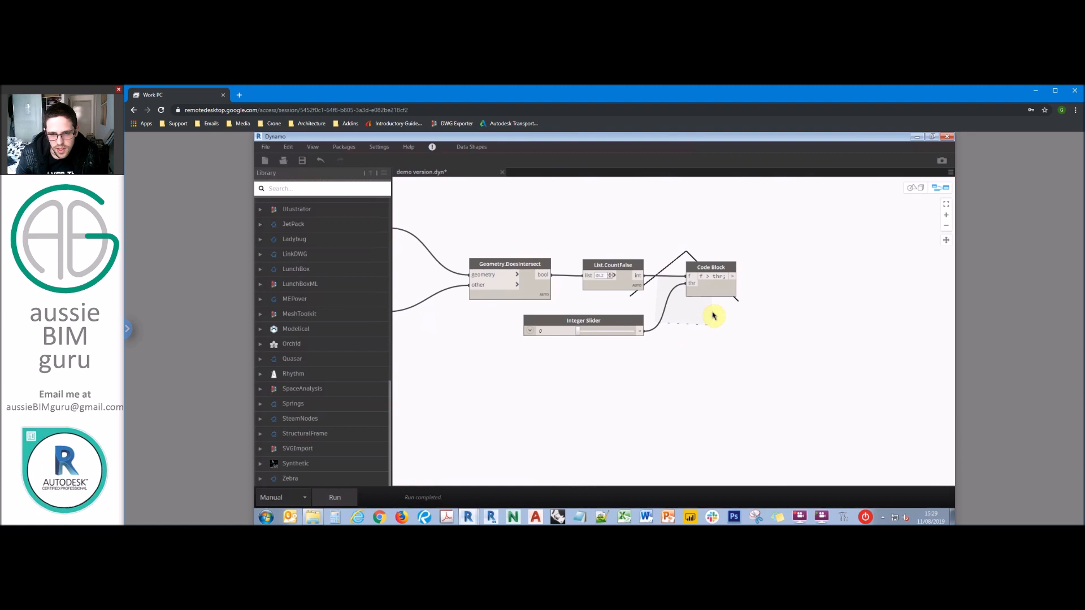
middle_drag(711, 309, 723, 398)
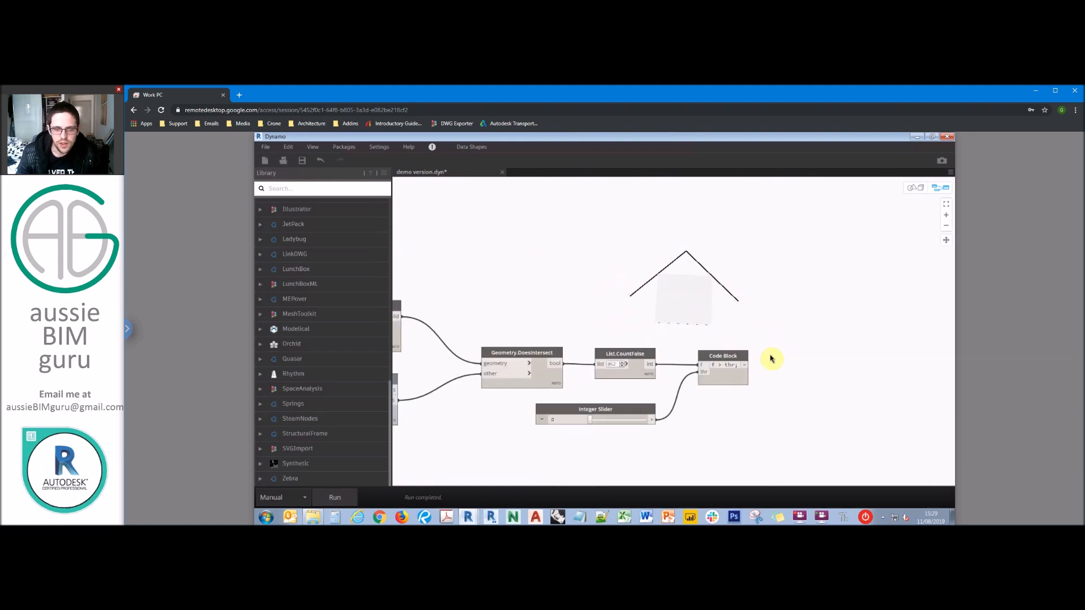
middle_drag(771, 357, 782, 322)
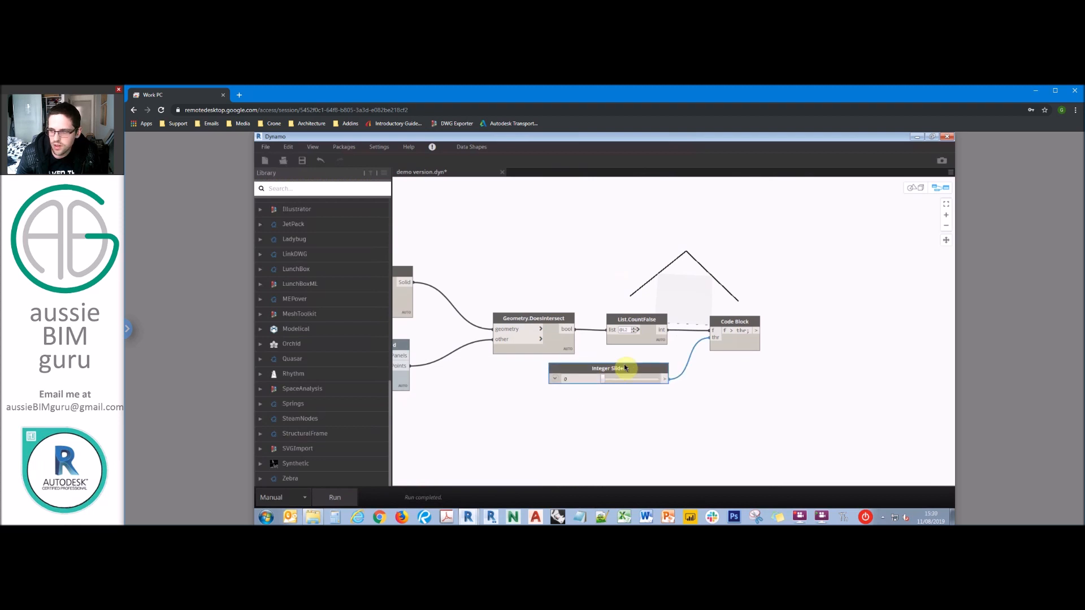
middle_drag(765, 382, 734, 356)
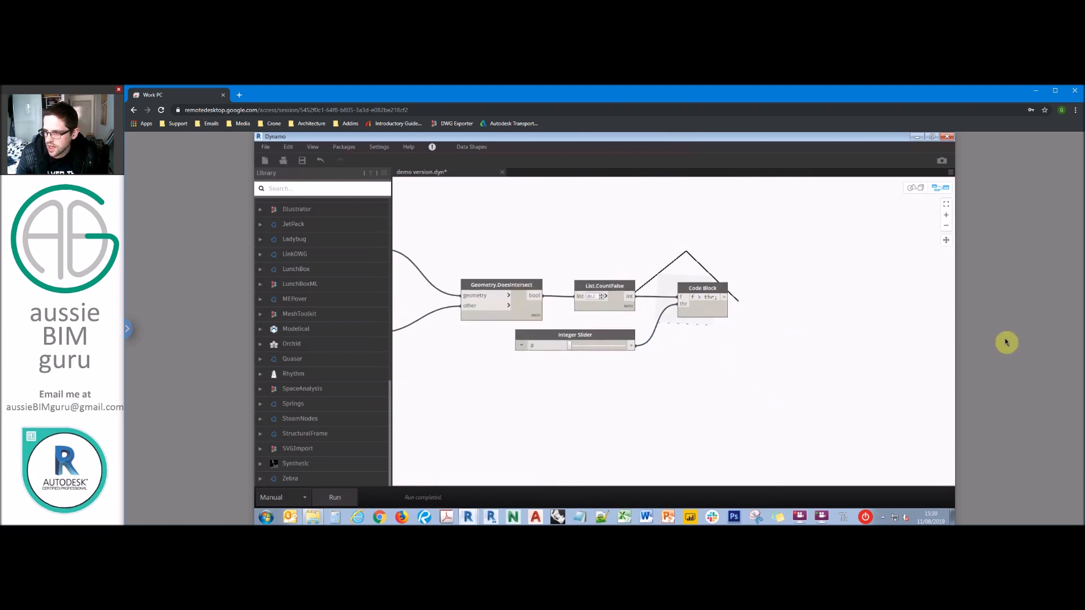
right_click(765, 344)
text(filter)
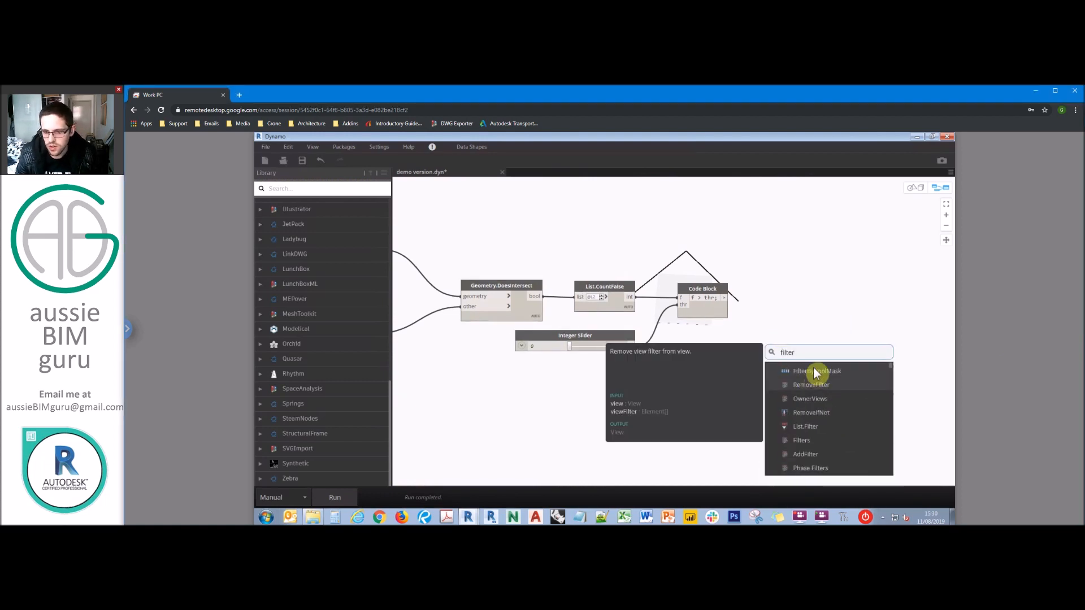
click(813, 368)
drag(827, 375, 856, 330)
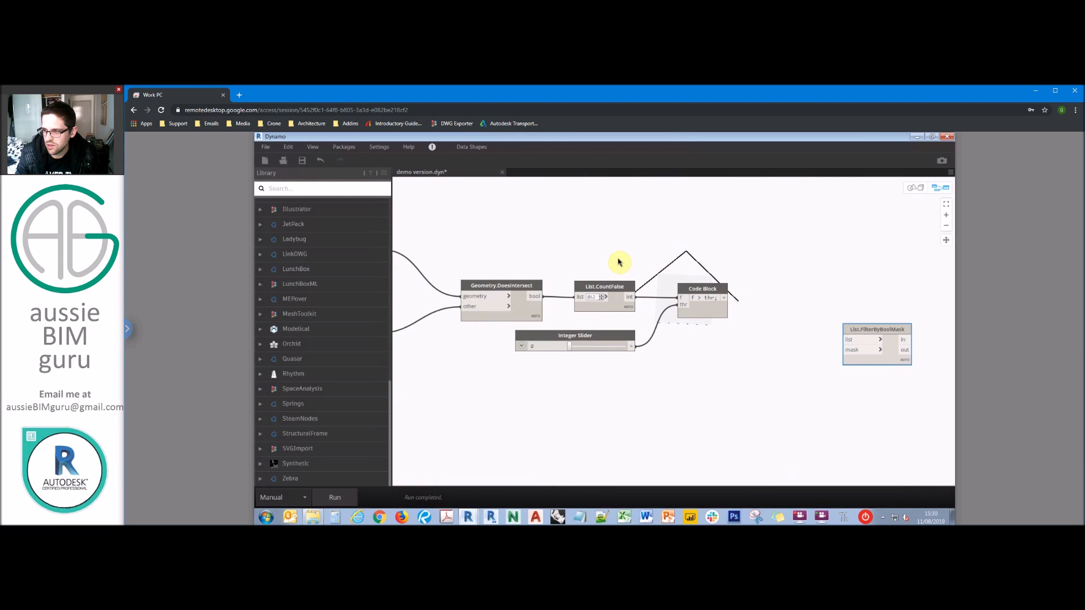
middle_drag(646, 393, 739, 372)
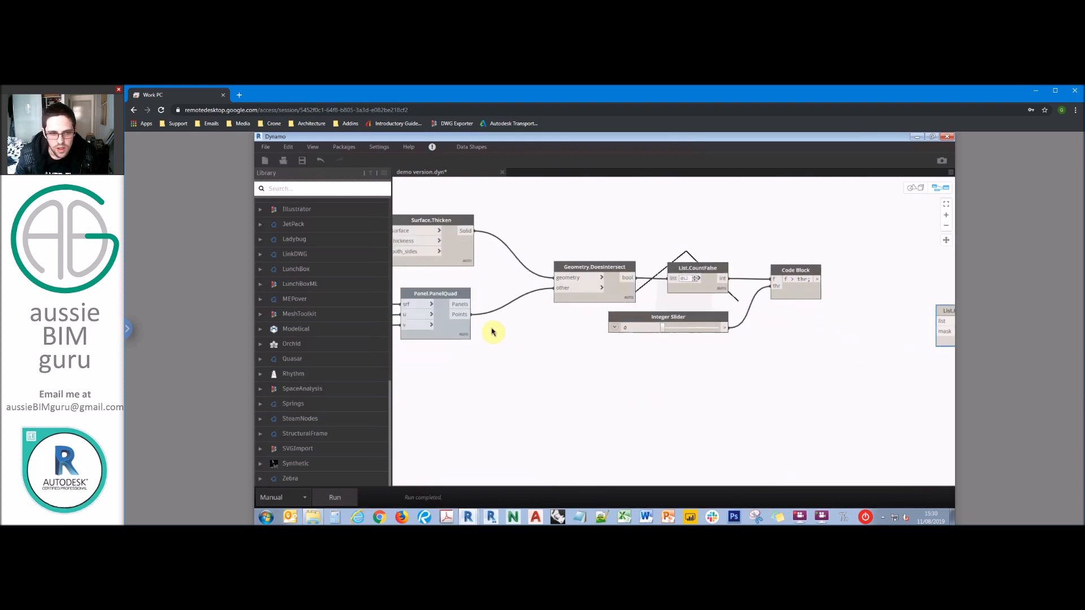
click(459, 304)
middle_drag(936, 330, 814, 325)
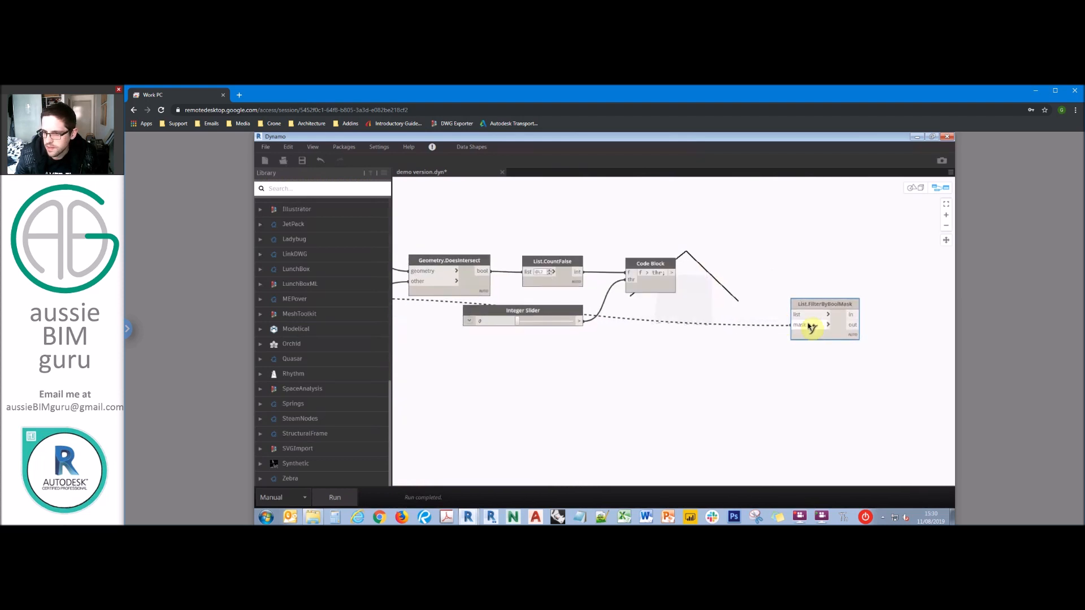
click(829, 317)
click(829, 315)
click(846, 317)
middle_drag(411, 339, 584, 312)
scroll(521, 280, up, 4)
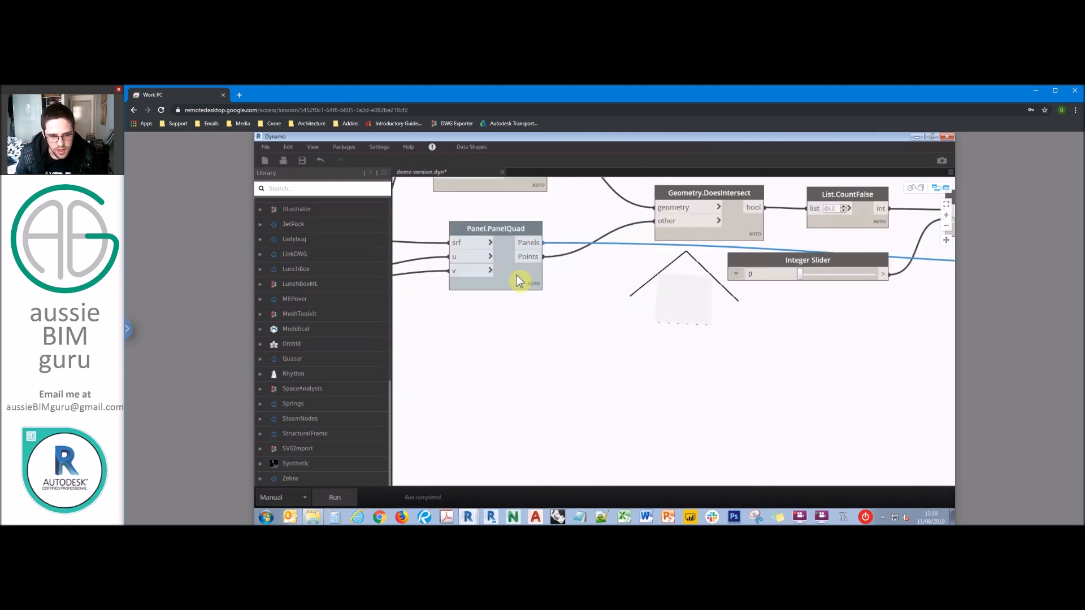
mouse_move(537, 303)
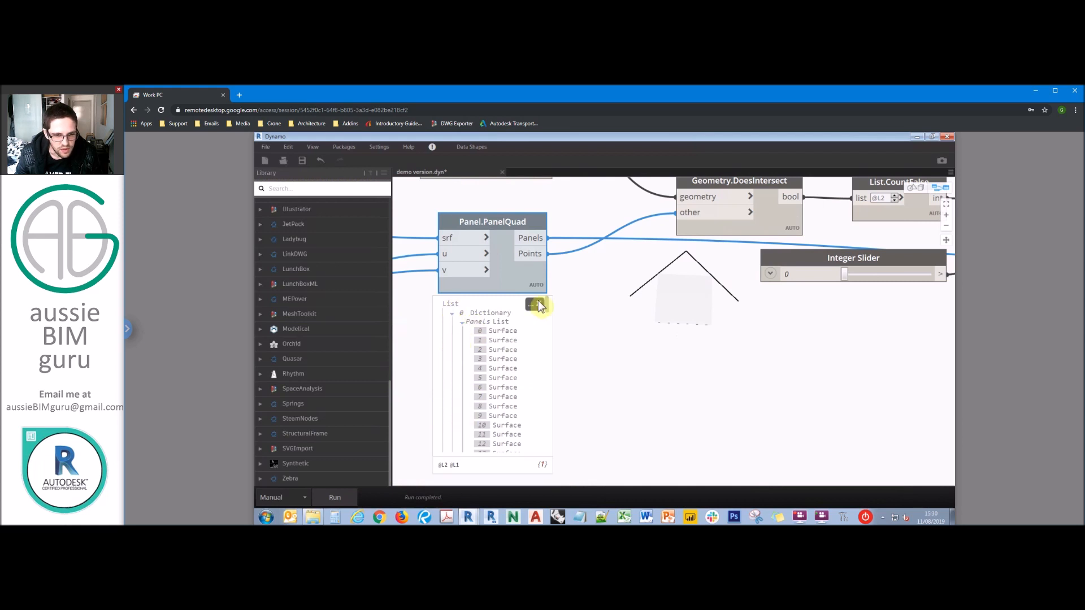
scroll(749, 354, down, 1)
- Connect the output of the f > thr; code block to the mask input of List.FilterByBoolMask
middle_drag(754, 355, 475, 360)
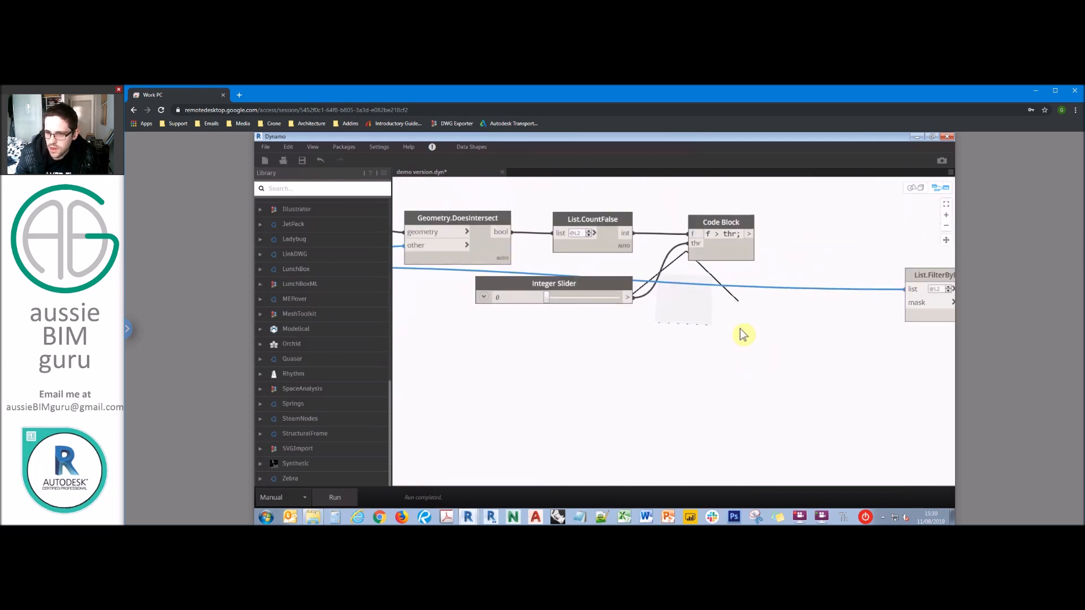
middle_drag(741, 332, 649, 331)
drag(653, 234, 776, 261)
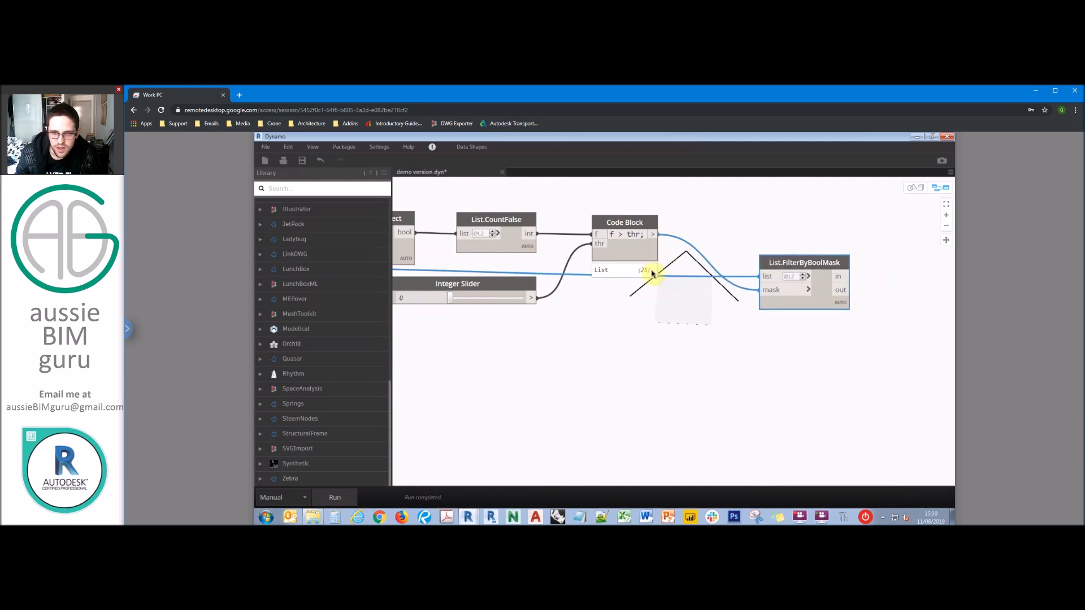
click(698, 235)
- Move the Integer Slider above List.CountFalse and nudge List.FilterByBoolMask slightly closer to the code block
drag(505, 287, 509, 181)
middle_drag(574, 230, 616, 326)
scroll(615, 326, down, 2)
drag(581, 291, 584, 256)
click(748, 250)
middle_drag(850, 327, 776, 312)
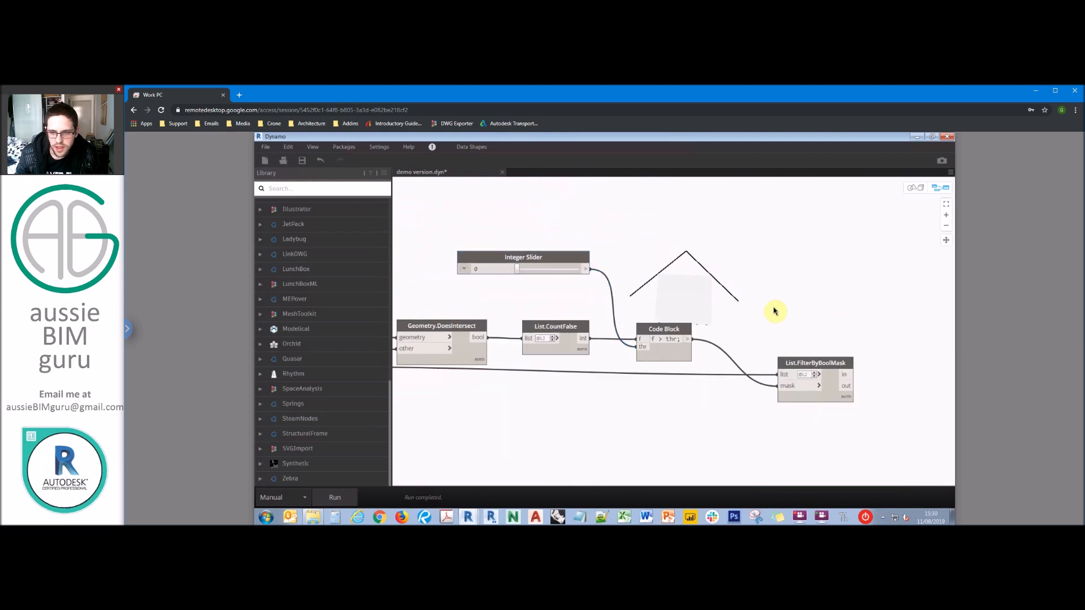
drag(763, 348, 757, 343)
- Run the graph and turn off the geometry preview of List.FilterByBoolMask
click(807, 317)
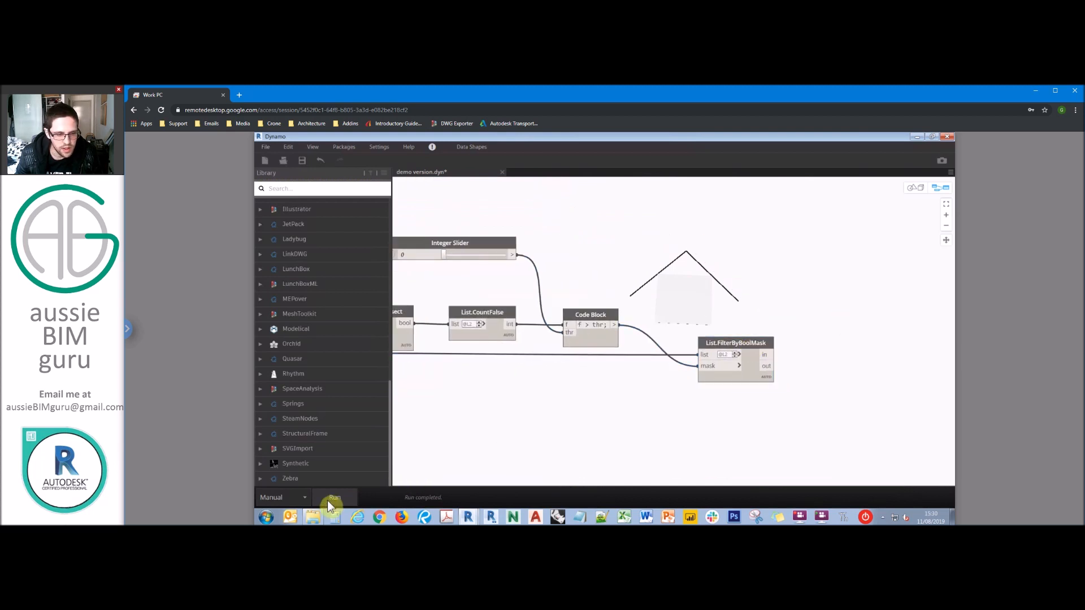
right_click(747, 347)
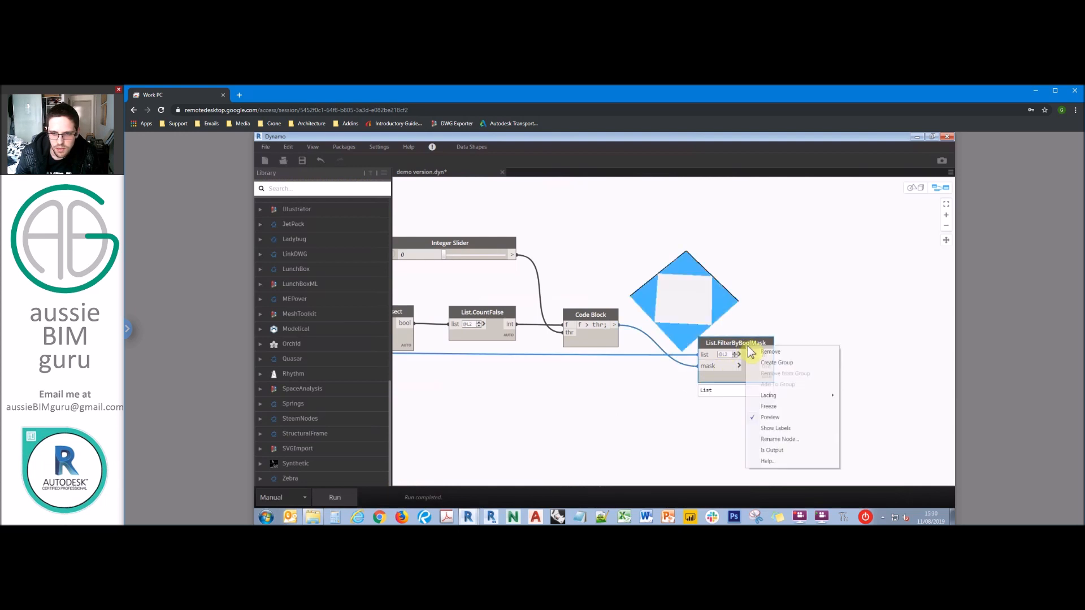
click(770, 417)
click(800, 330)
- Add a List Create node beside List.FilterByBoolMask and connect the out output to its item0 input
right_click(799, 332)
text(ist)
click(815, 298)
right_click(814, 298)
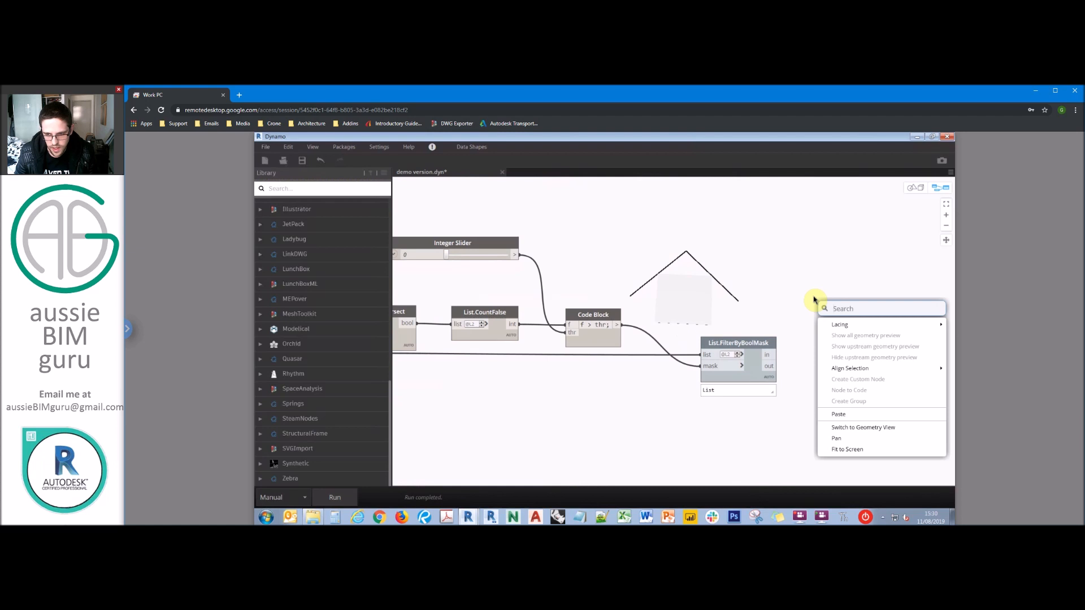
text(lis)
click(861, 331)
click(863, 347)
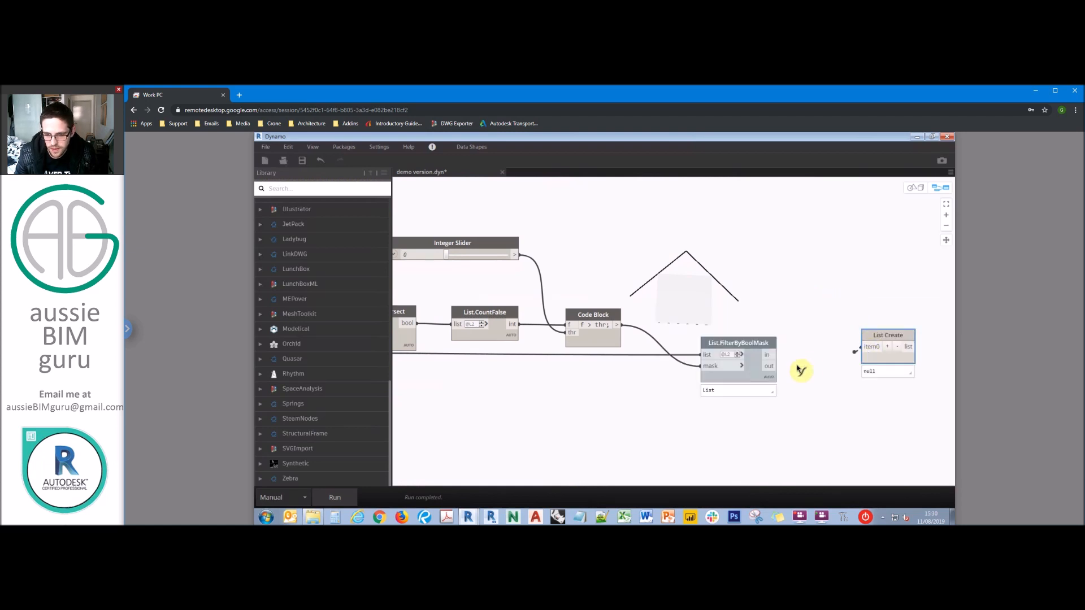
click(778, 367)
drag(879, 336, 887, 363)
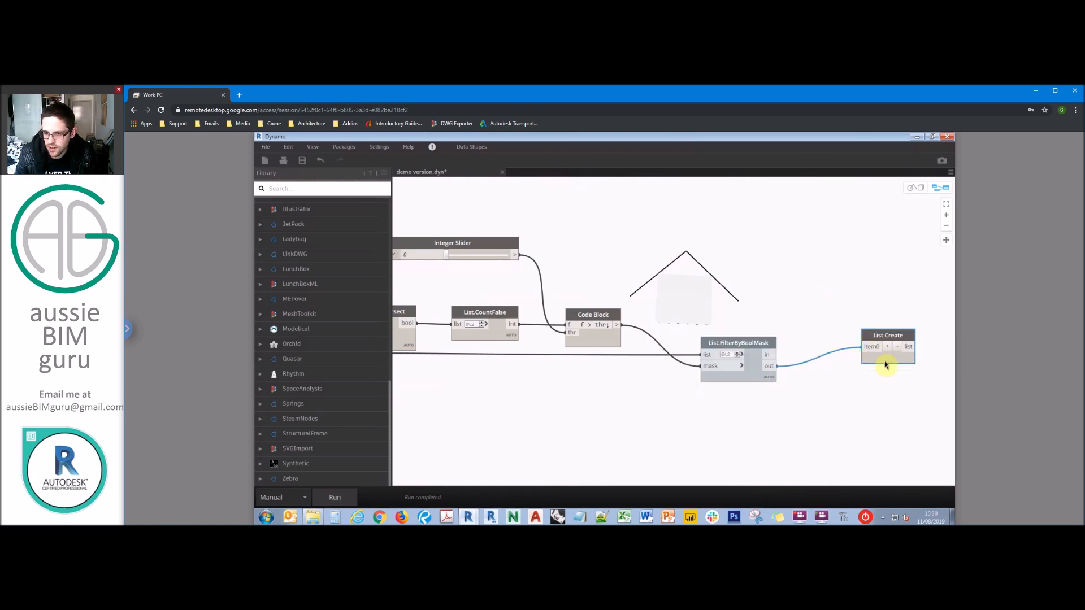
- Run the graph and inspect the surfaces listed in List Create's output
middle_drag(878, 318, 753, 311)
click(337, 500)
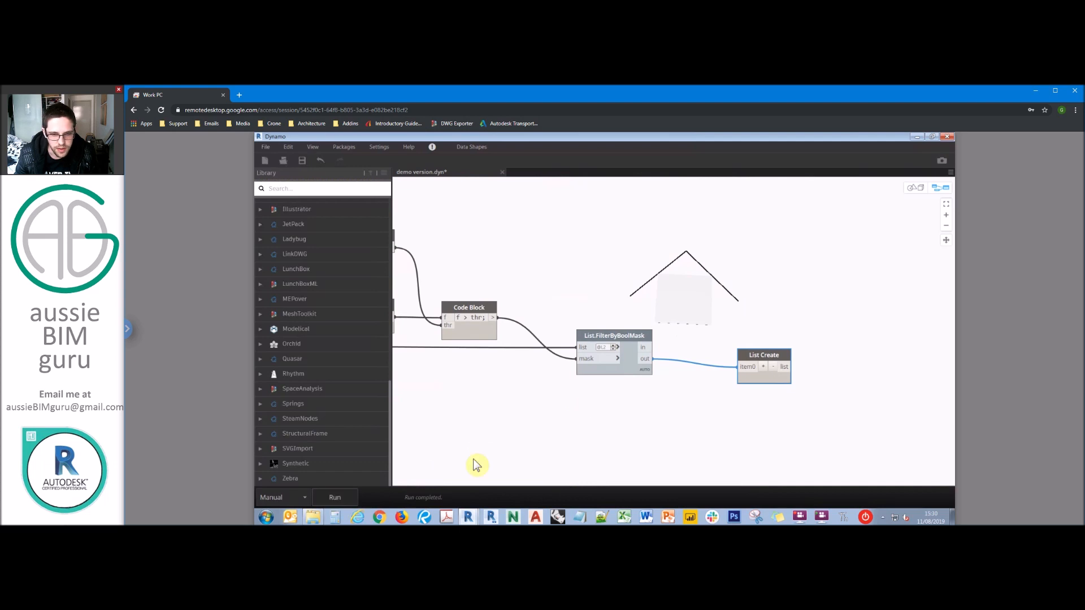
mouse_move(780, 388)
scroll(799, 286, down, 3)
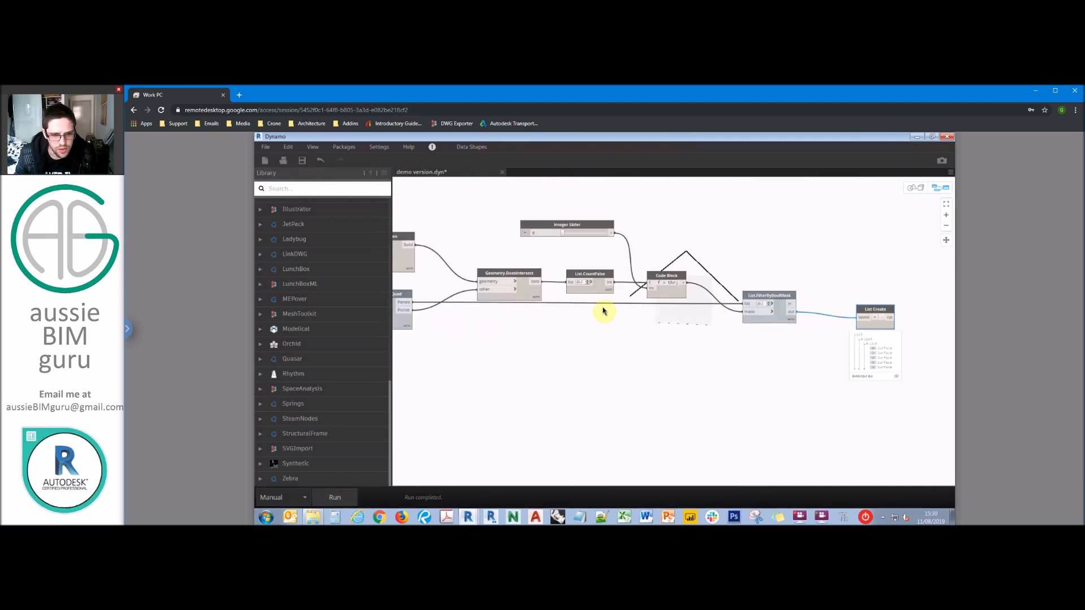
- Turn off the geometry preview of the Surface.Thicken node
scroll(494, 266, up, 3)
drag(494, 239, 499, 238)
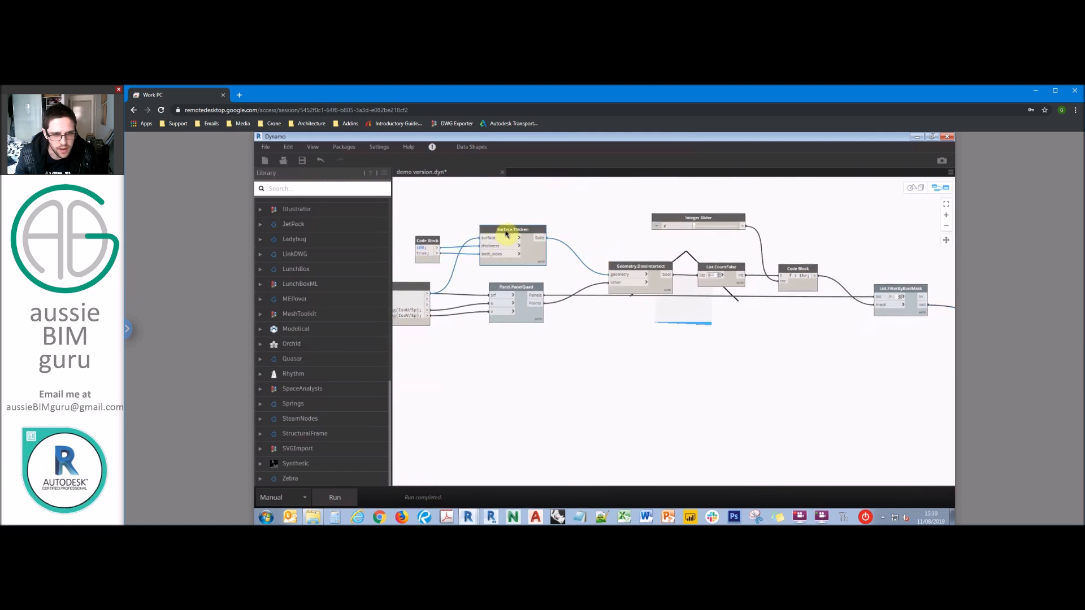
right_click(507, 232)
click(637, 335)
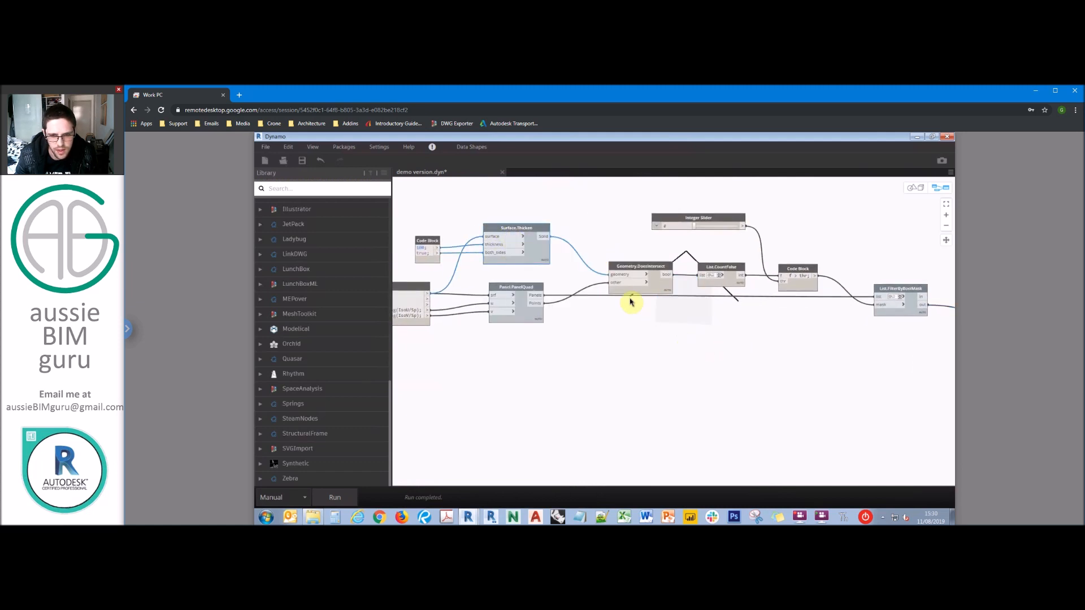
- Set the threshold Integer Slider to 3, run the graph and check the surfaces kept by List Create
scroll(572, 298, down, 3)
scroll(877, 261, up, 3)
click(836, 254)
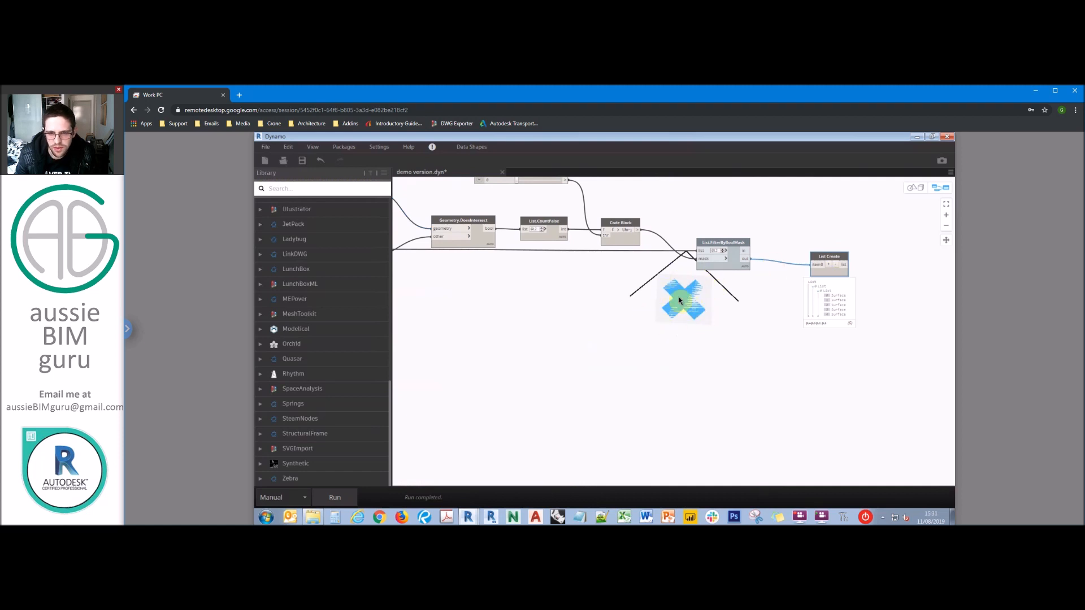
middle_drag(531, 205, 550, 242)
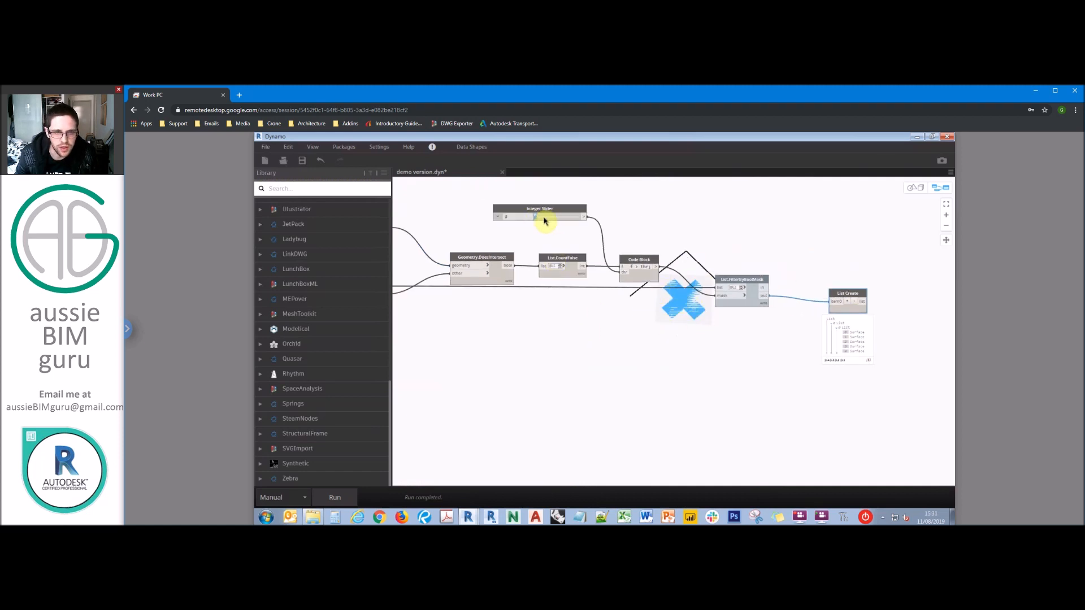
click(339, 498)
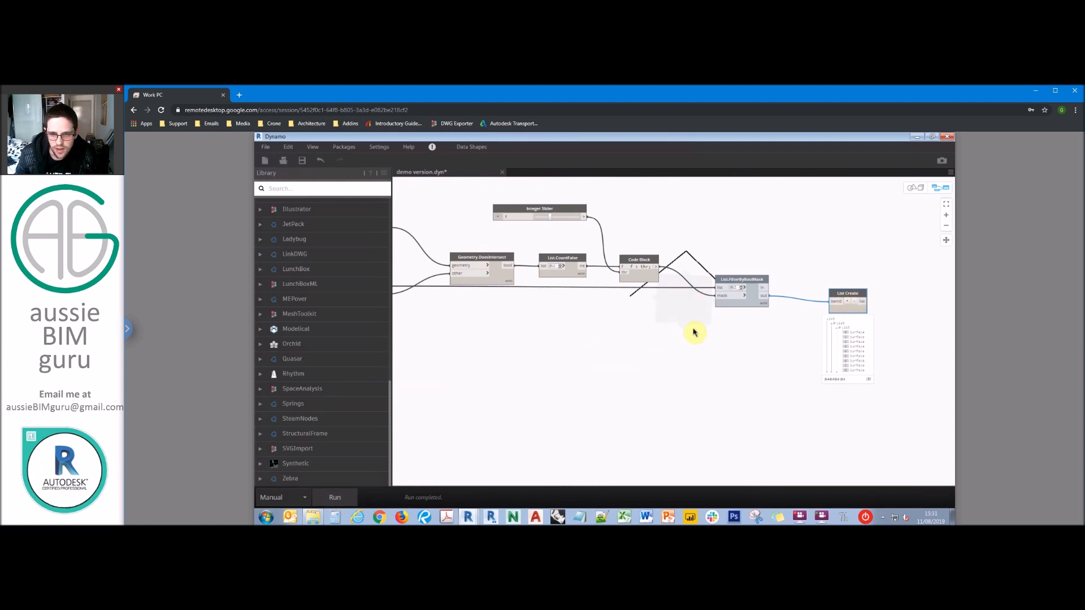
click(838, 265)
click(846, 296)
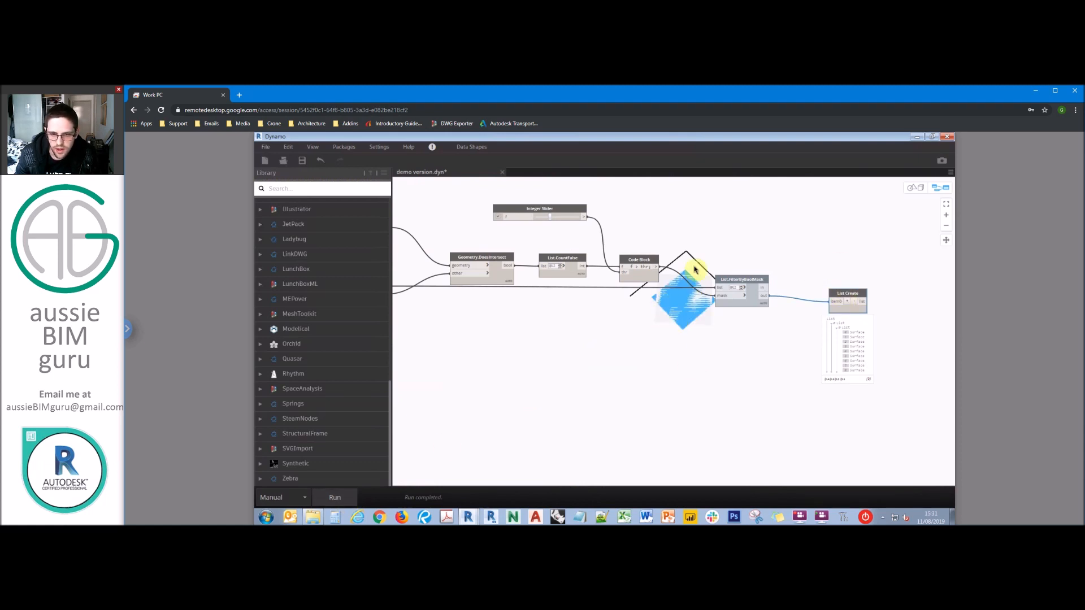
- Shrink the Dynamo window so the mass in Revit's 3D view can be seen and selected beside it
click(917, 136)
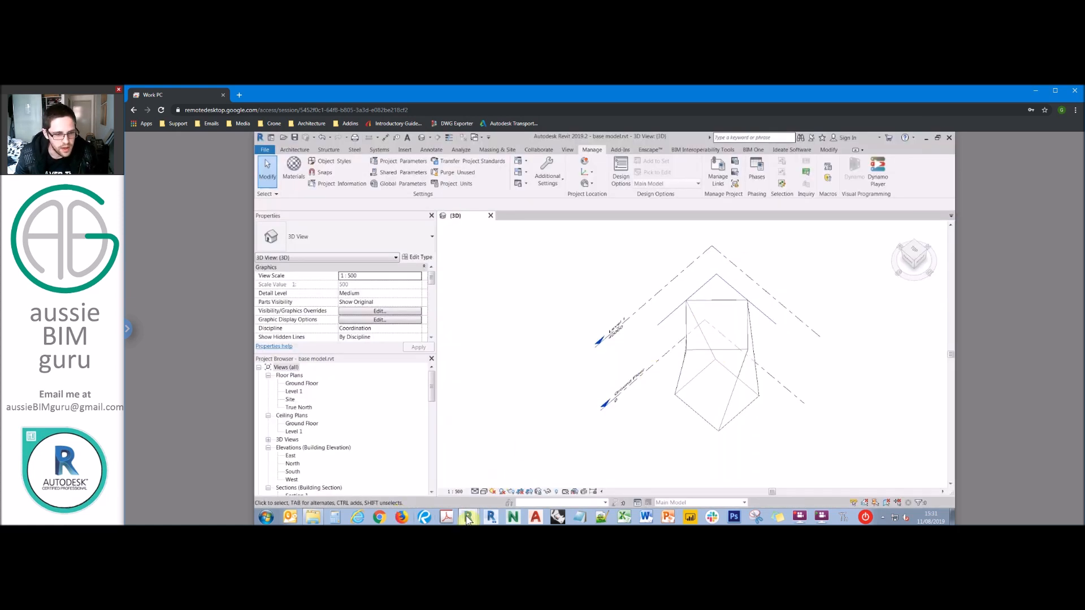
mouse_move(469, 518)
click(497, 484)
middle_drag(806, 260, 648, 291)
click(778, 190)
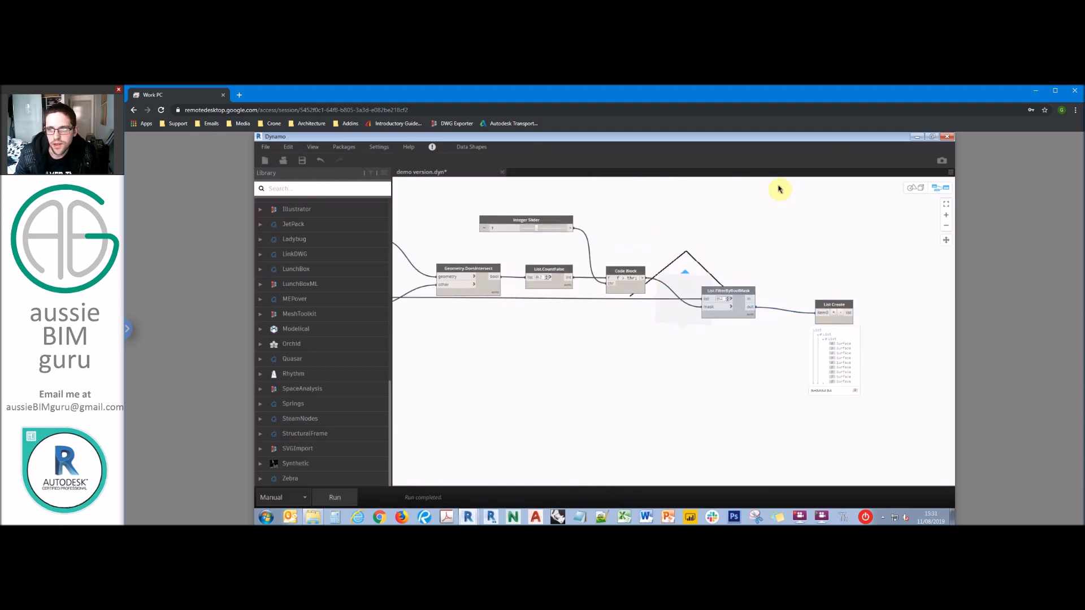
middle_drag(634, 249, 801, 243)
click(934, 137)
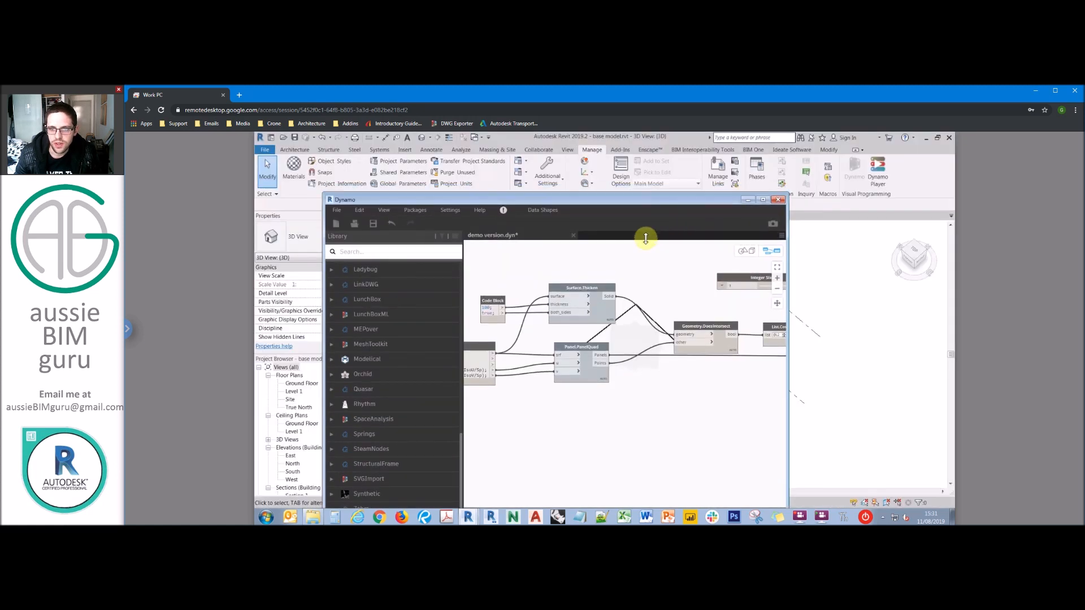
drag(652, 243, 646, 240)
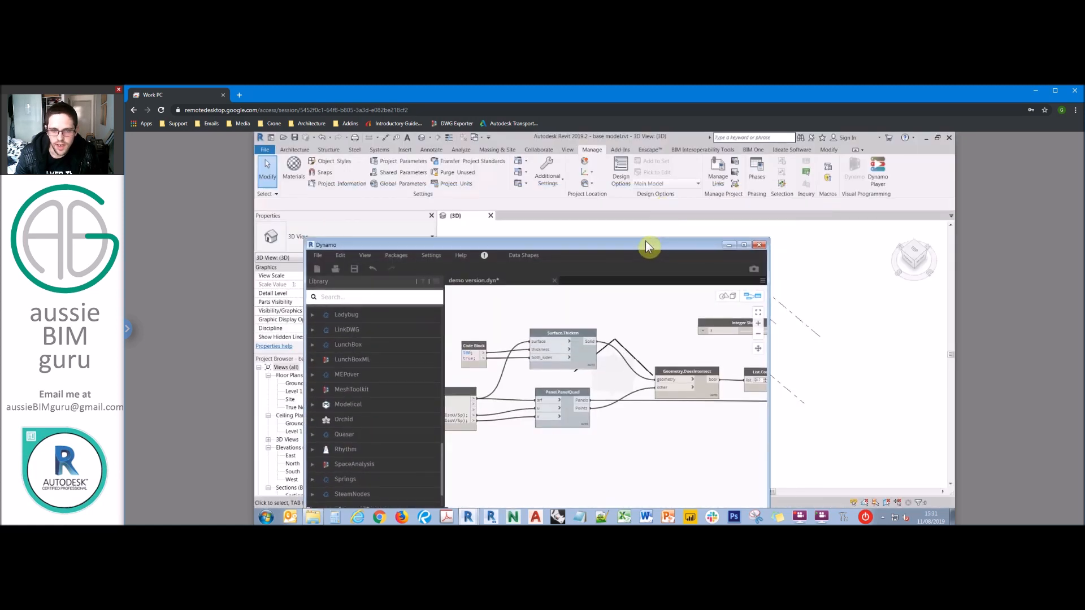
scroll(903, 310, down, 2)
middle_drag(824, 357, 891, 342)
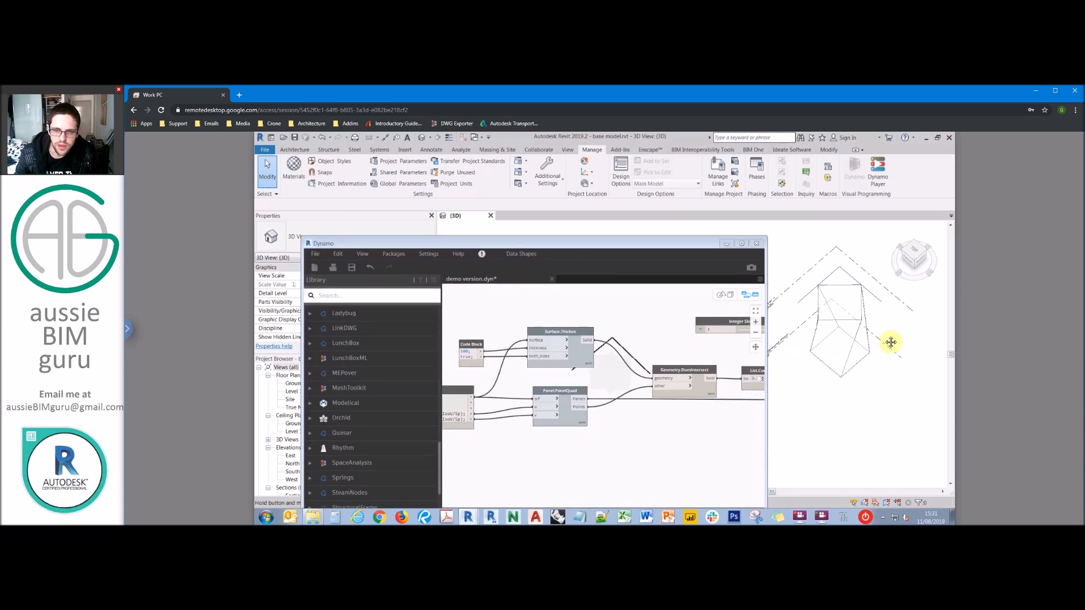
- Restart the selection of the Select Face node and pick a face of the mass in the Revit 3D view
click(612, 320)
scroll(612, 320, down, 4)
middle_drag(448, 343, 577, 338)
scroll(485, 349, up, 3)
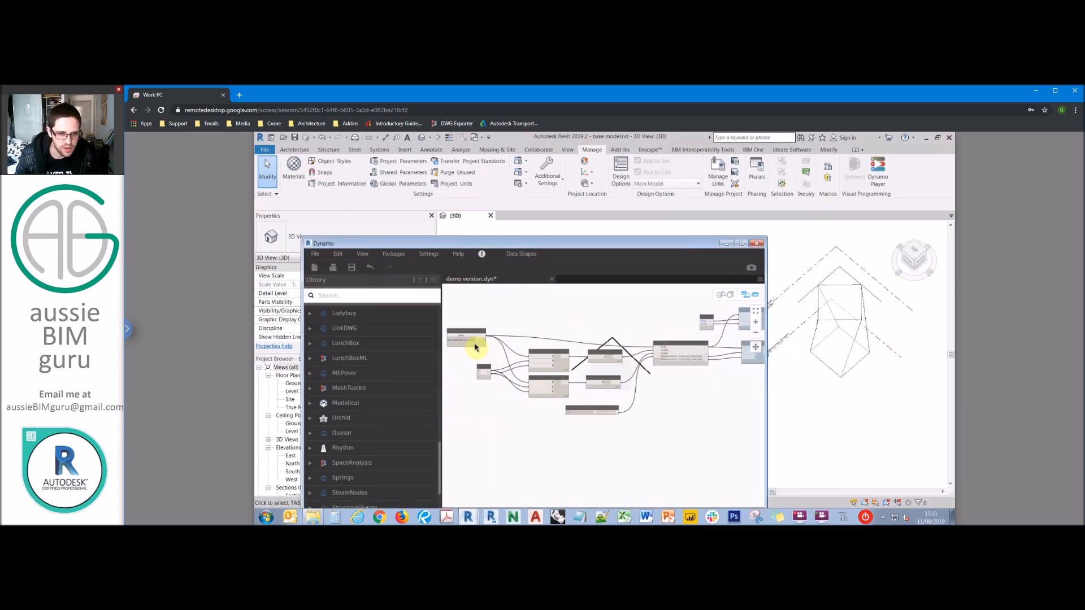
click(464, 334)
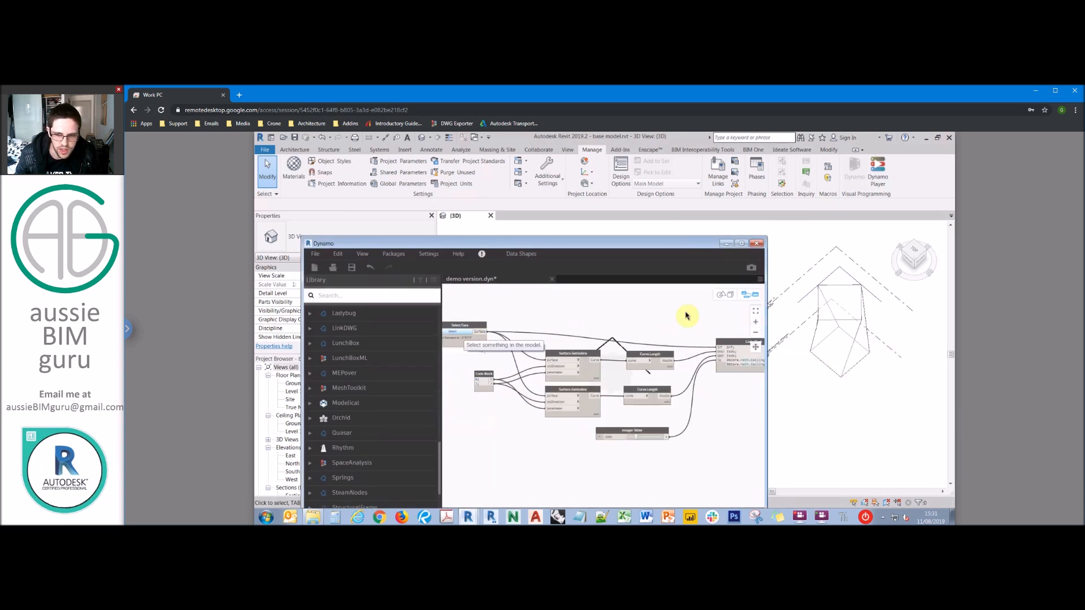
click(829, 327)
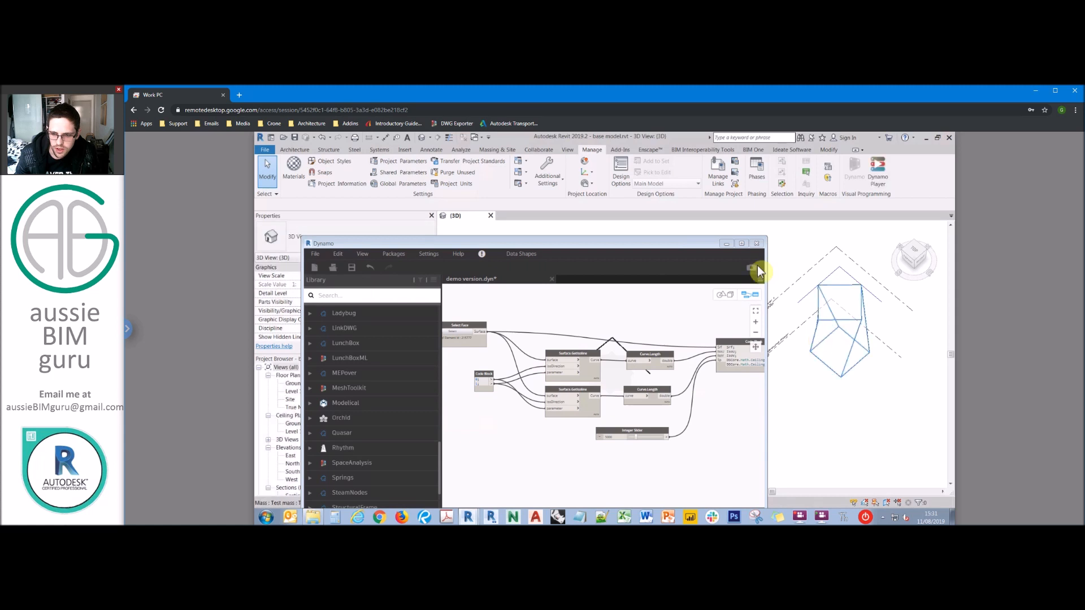
- Set the threshold Integer Slider to 2, run the graph and orbit the resulting geometry
scroll(758, 236, up, 2)
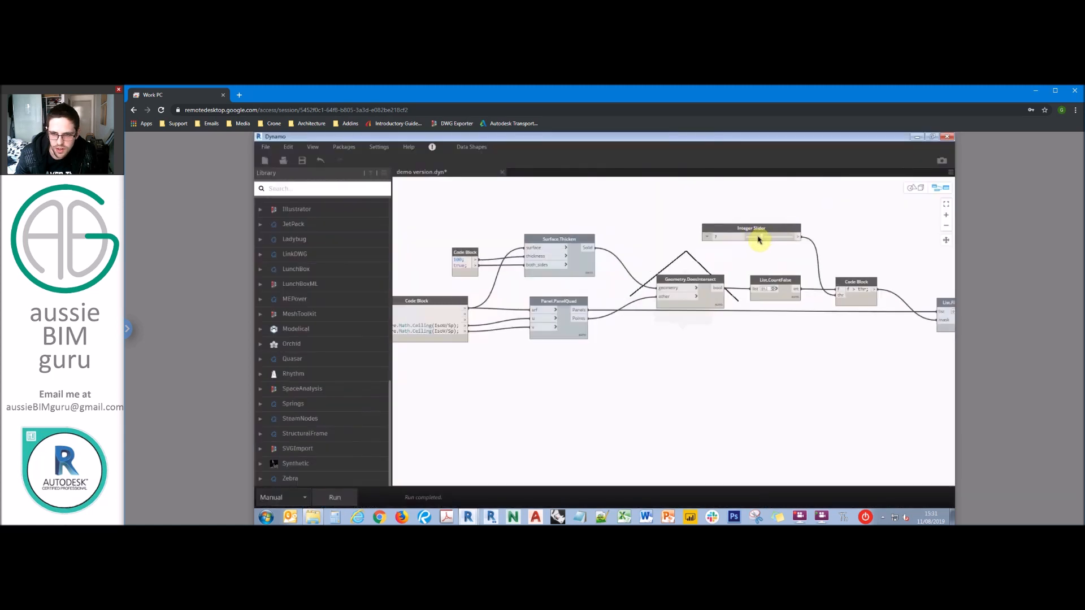
click(750, 240)
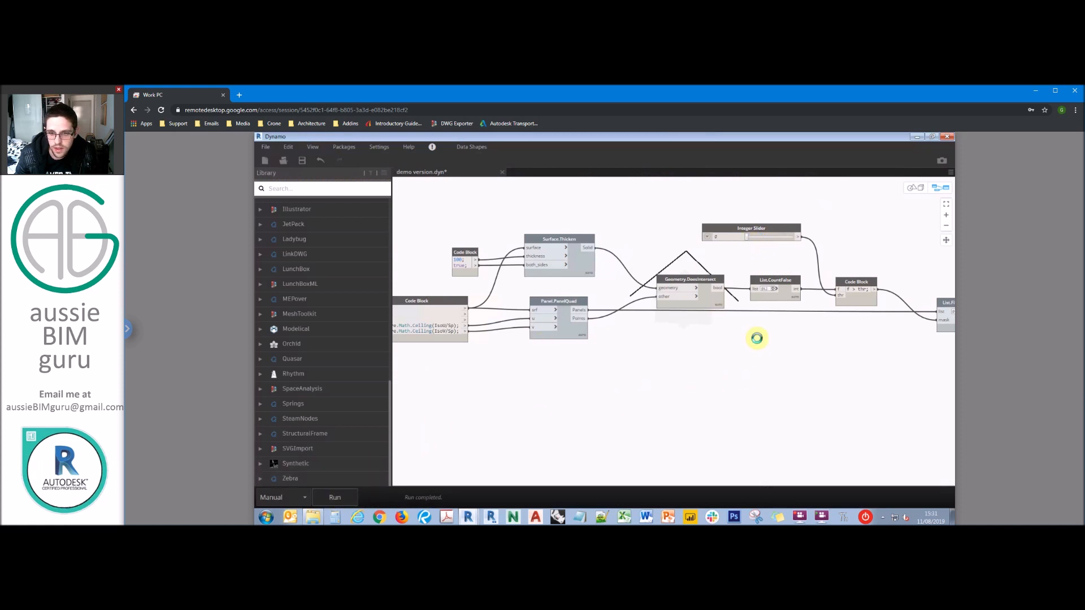
middle_drag(730, 342, 681, 333)
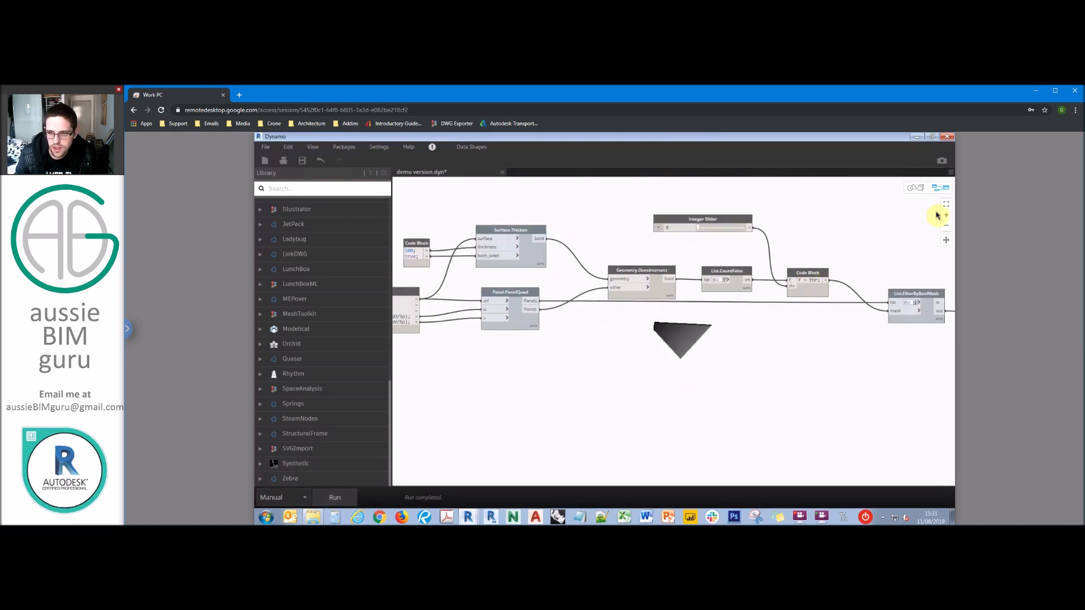
click(917, 190)
right_drag(785, 358, 787, 322)
click(945, 188)
- Turn off the geometry preview of the Select Face node and highlight the panels from List Create
scroll(848, 241, down, 4)
middle_drag(841, 293, 914, 277)
right_click(415, 241)
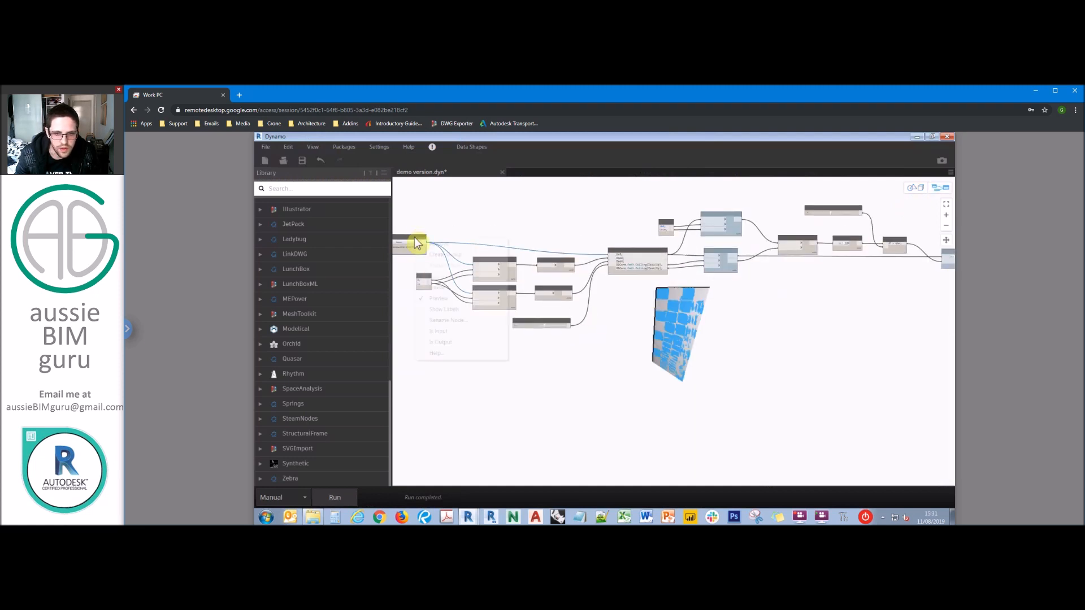
click(450, 310)
middle_drag(796, 349, 635, 344)
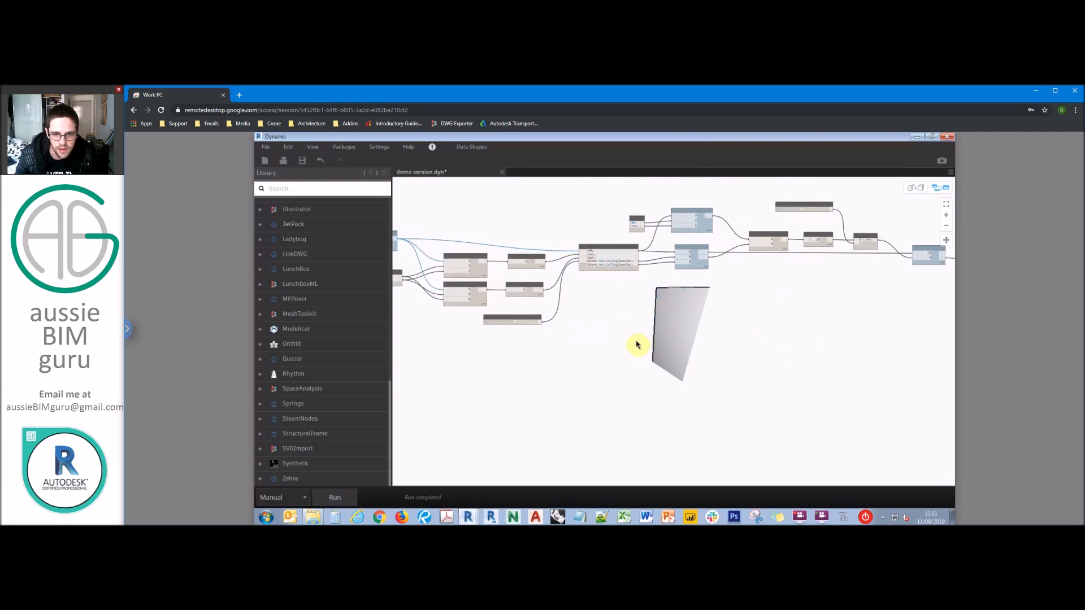
scroll(871, 271, up, 5)
drag(809, 256, 797, 248)
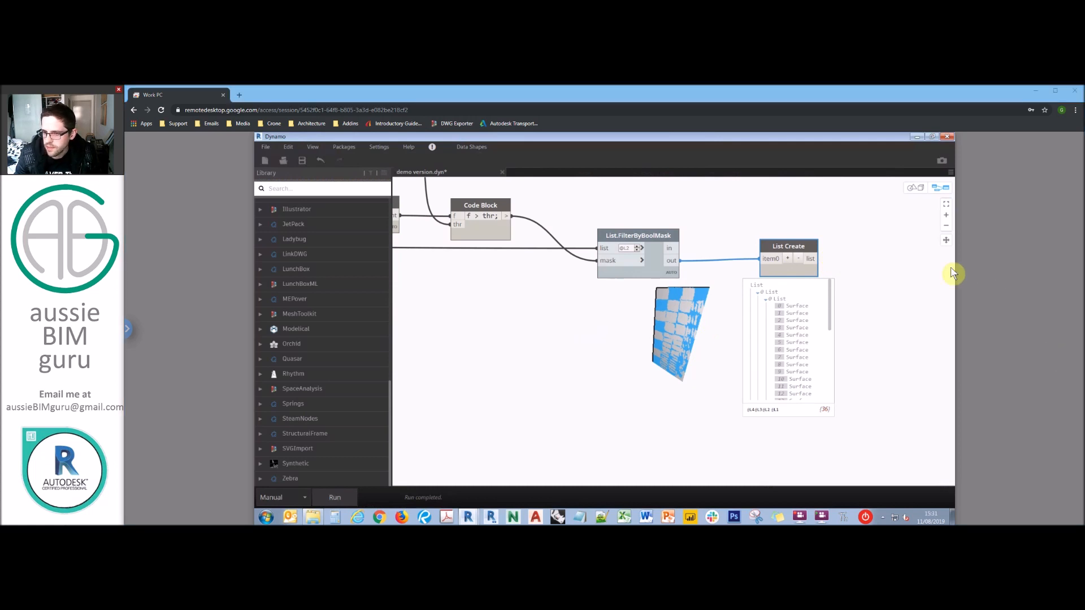
- Add a Surface.PointAtParameter node and connect List Create's list output to its surface input
click(877, 286)
middle_drag(877, 286, 807, 288)
double_click(807, 288)
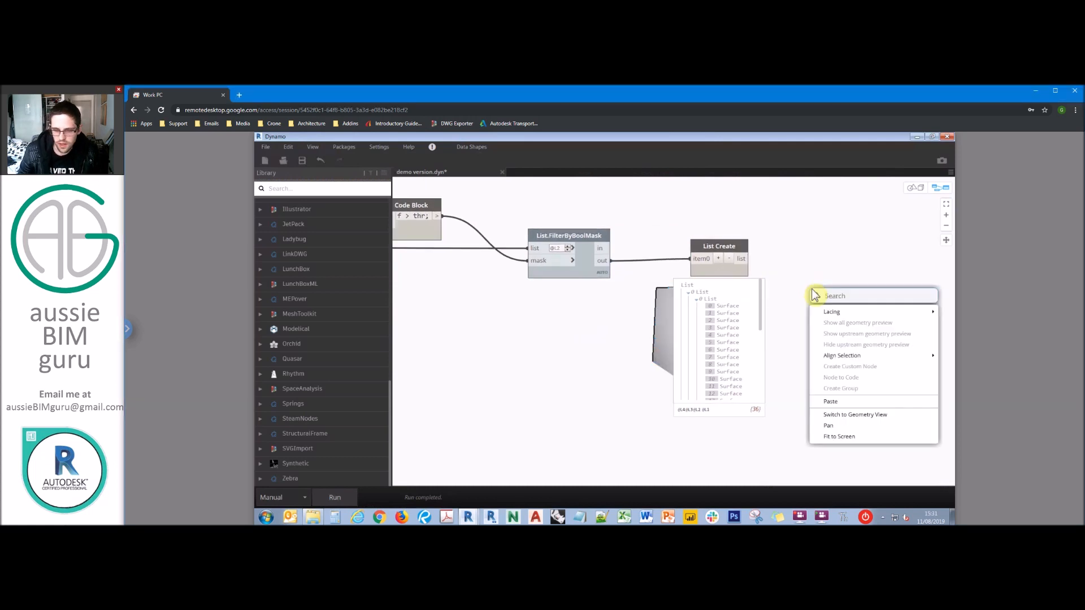
text(point at parameter)
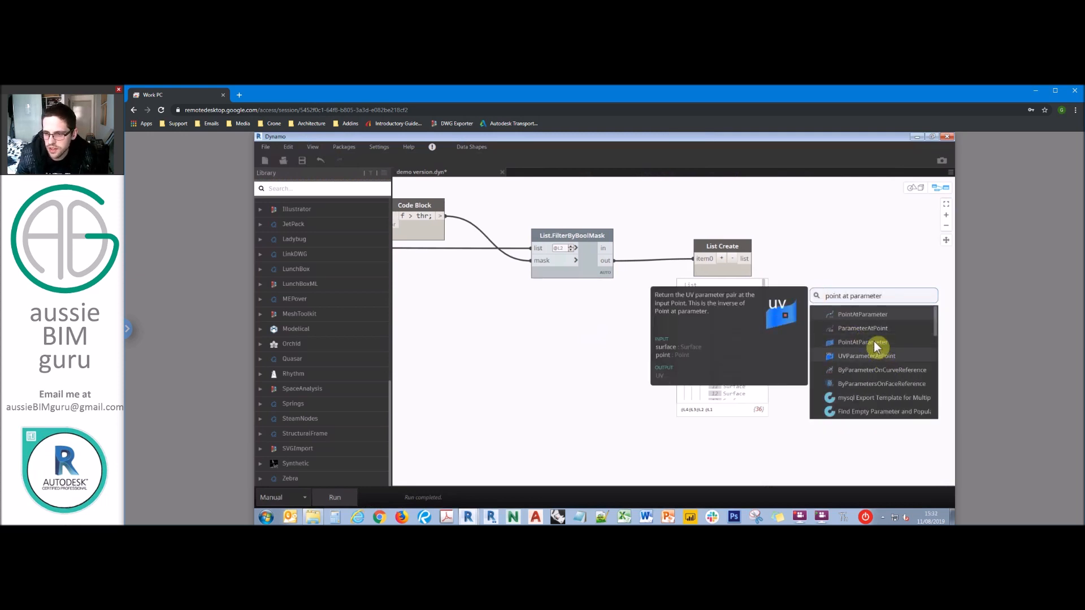
click(875, 343)
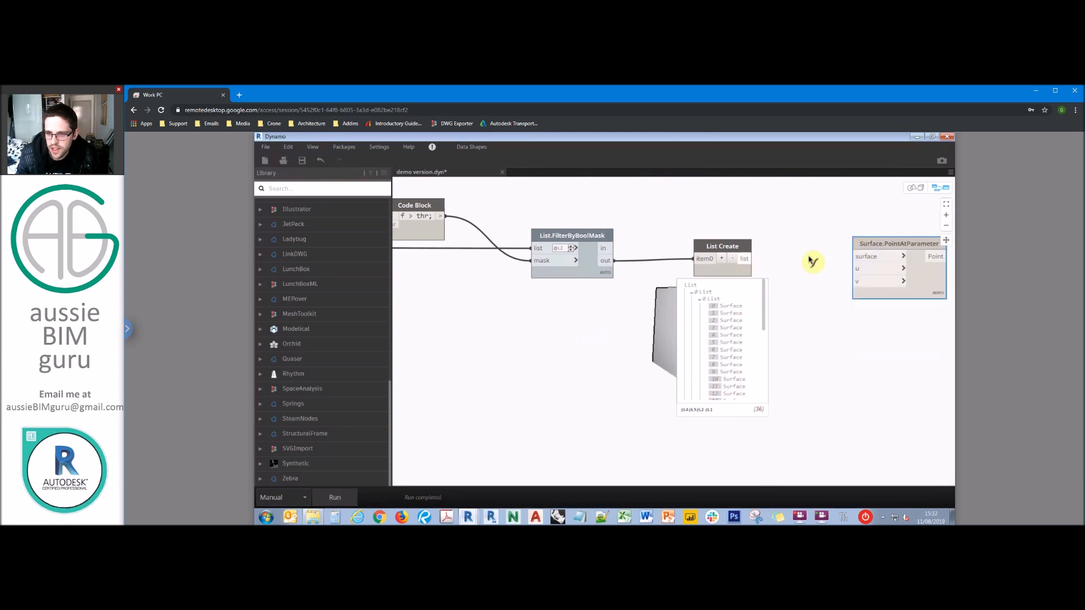
click(875, 258)
drag(885, 241, 887, 244)
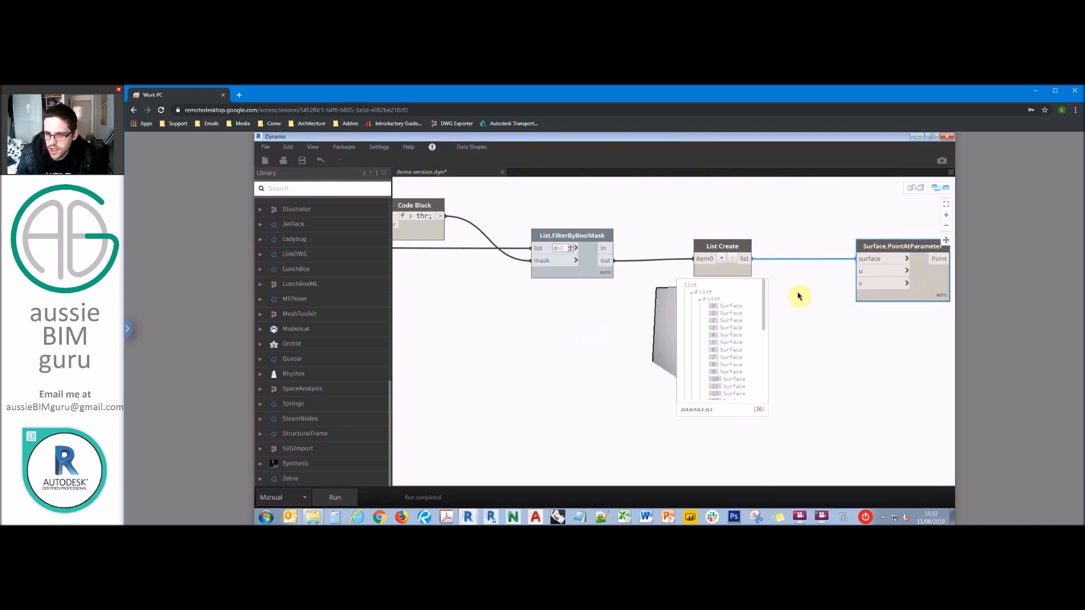
- Add a Code Block with the value 0.5 and connect it to the u and v inputs of Surface.PointAtParameter
double_click(785, 313)
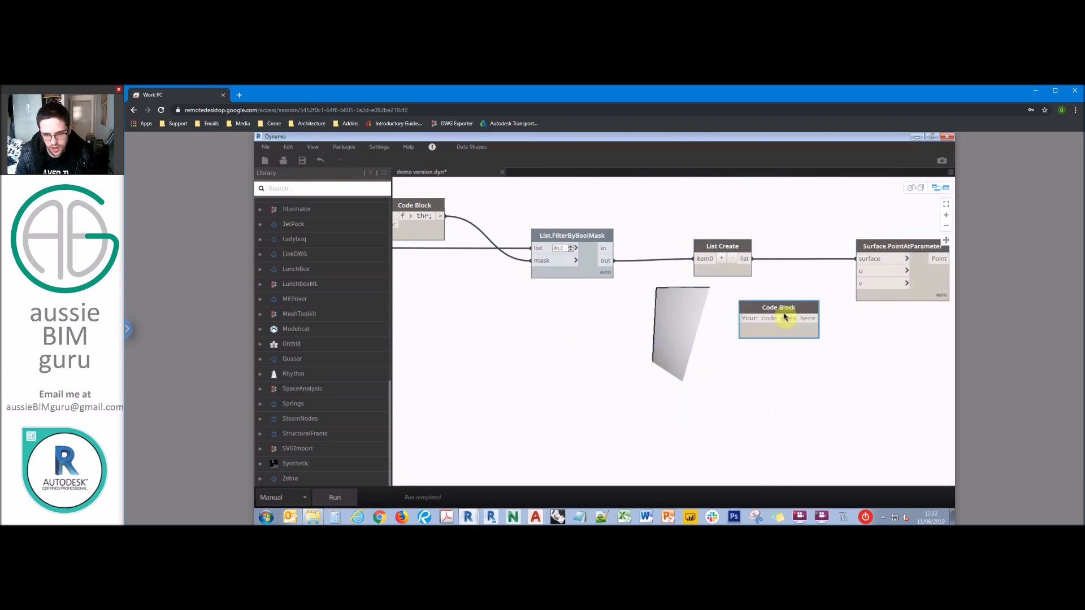
click(743, 318)
text(0.5)
click(804, 319)
click(775, 318)
click(863, 272)
click(864, 284)
click(775, 319)
drag(765, 299, 745, 289)
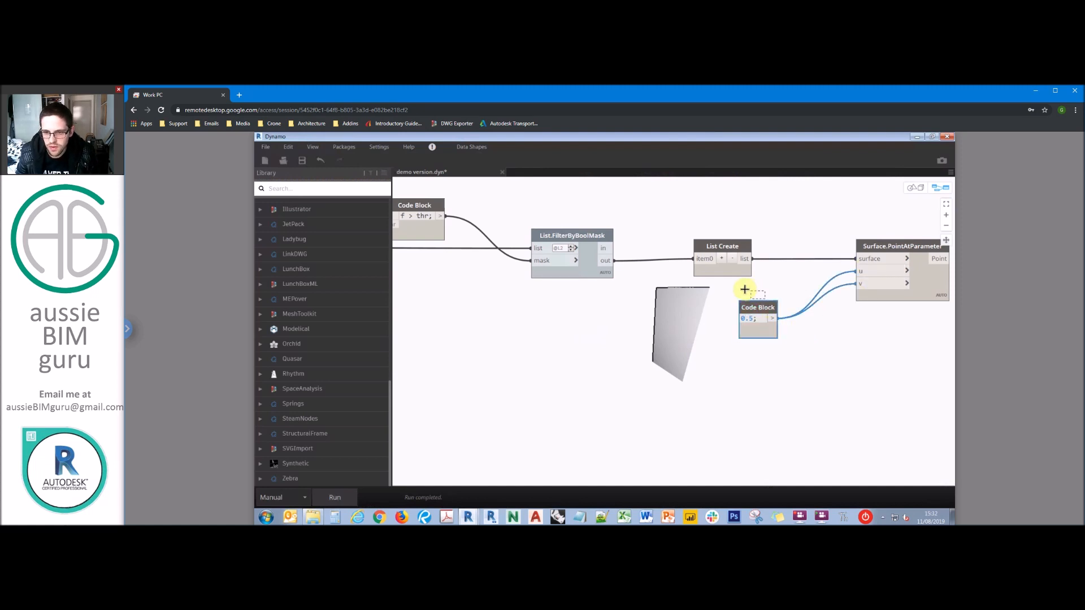
- Run the graph, turn off List Create's geometry preview and highlight the points from Surface.PointAtParameter
click(337, 495)
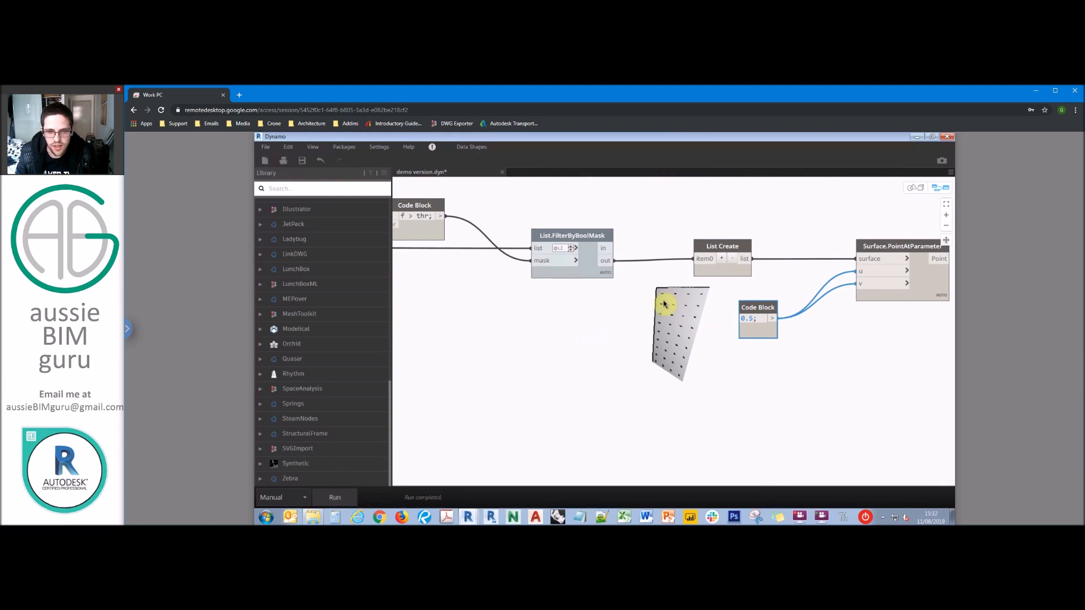
click(725, 248)
right_click(725, 247)
click(755, 310)
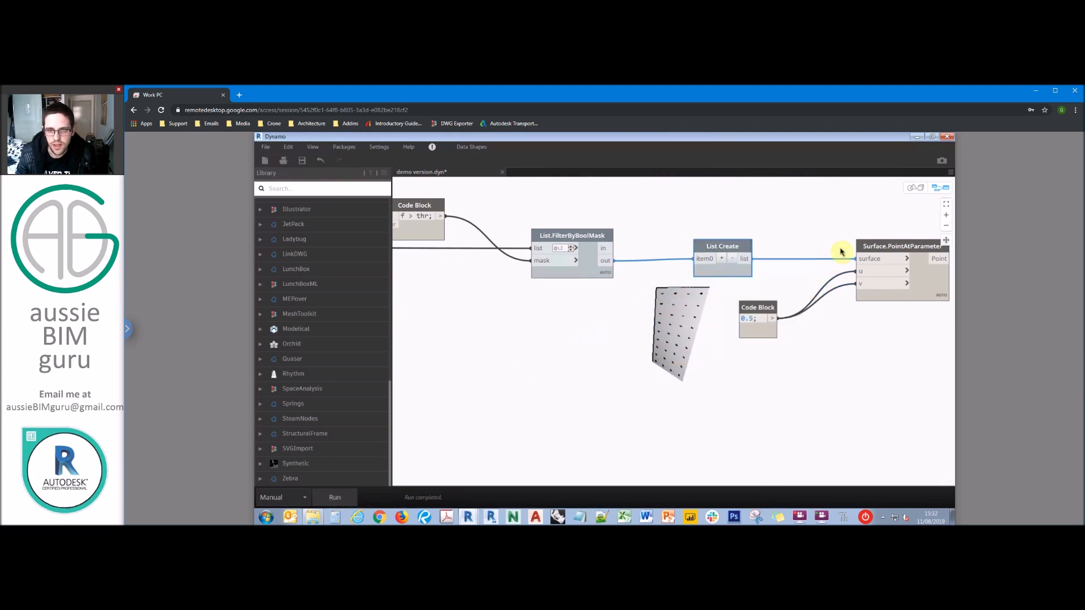
click(883, 248)
- Add a Surface.NormalAtPoint node and place it beside Surface.PointAtParameter
scroll(802, 235, down, 8)
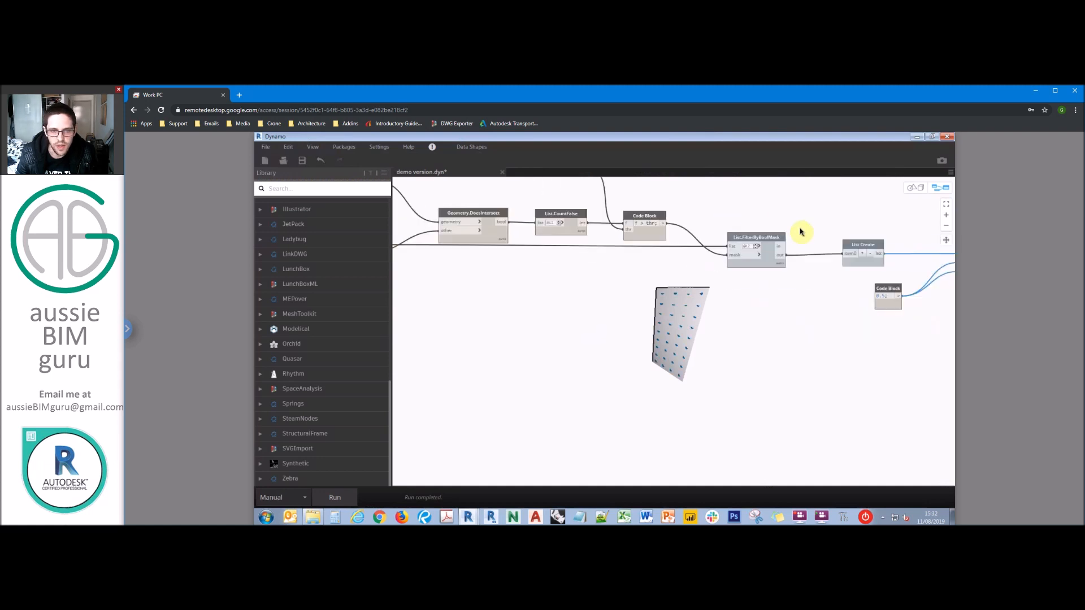
click(727, 283)
scroll(727, 284, up, 8)
middle_drag(600, 256, 535, 299)
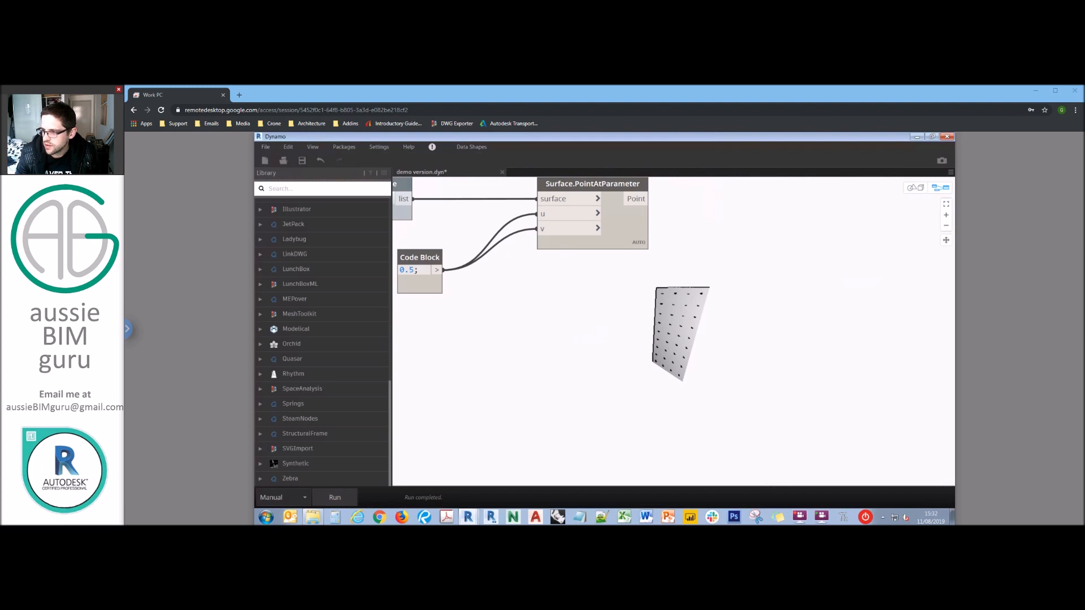
click(784, 273)
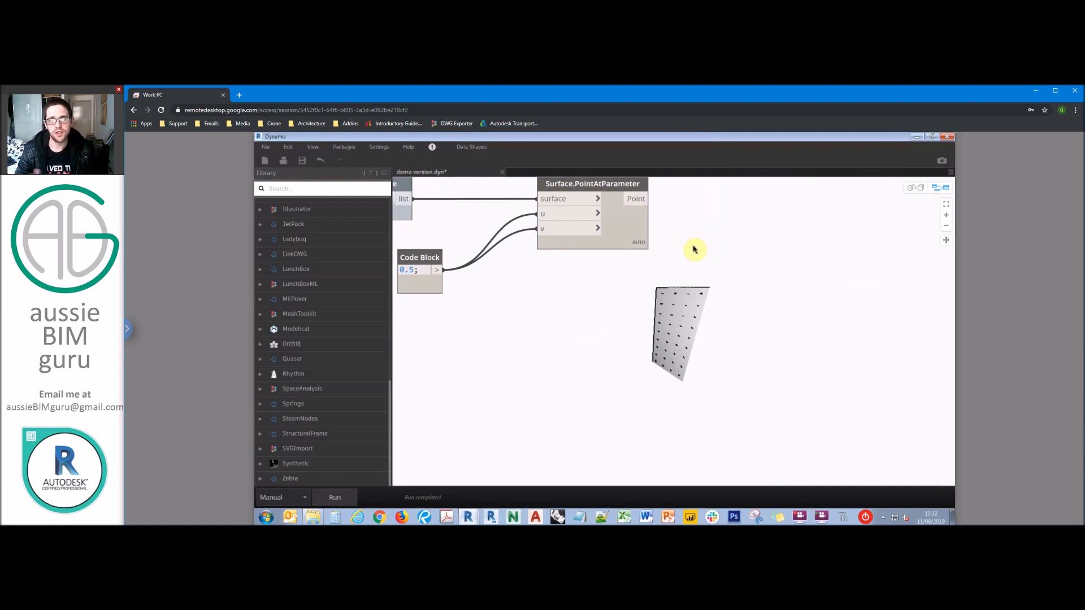
mouse_move(723, 266)
middle_down()
mouse_move(719, 300)
mouse_move(716, 271)
middle_up()
right_click(732, 267)
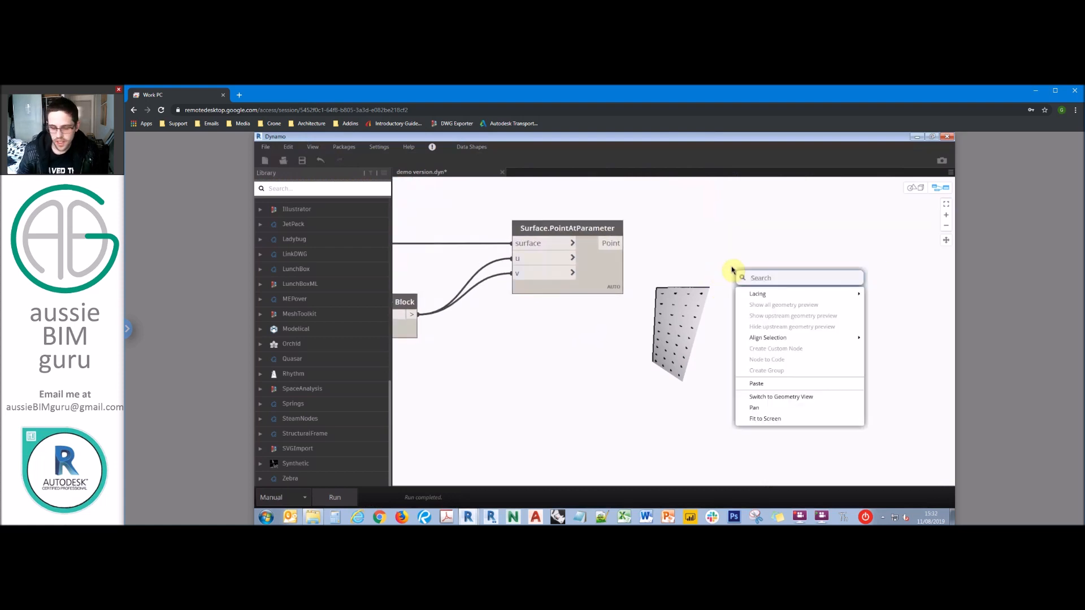
text(surface normal at)
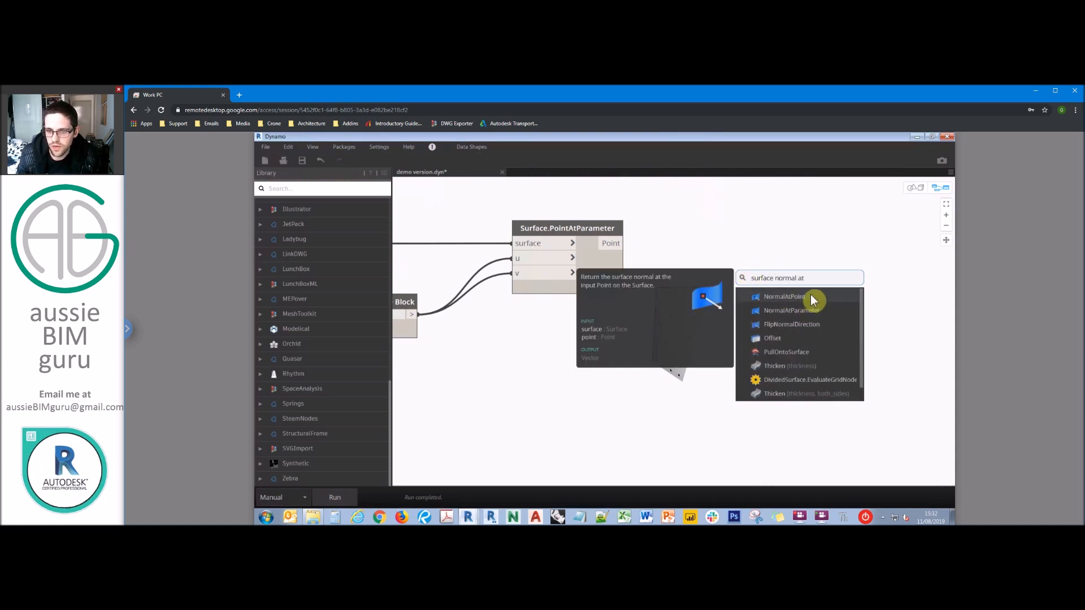
click(810, 295)
middle_drag(853, 281, 833, 312)
drag(833, 312, 789, 221)
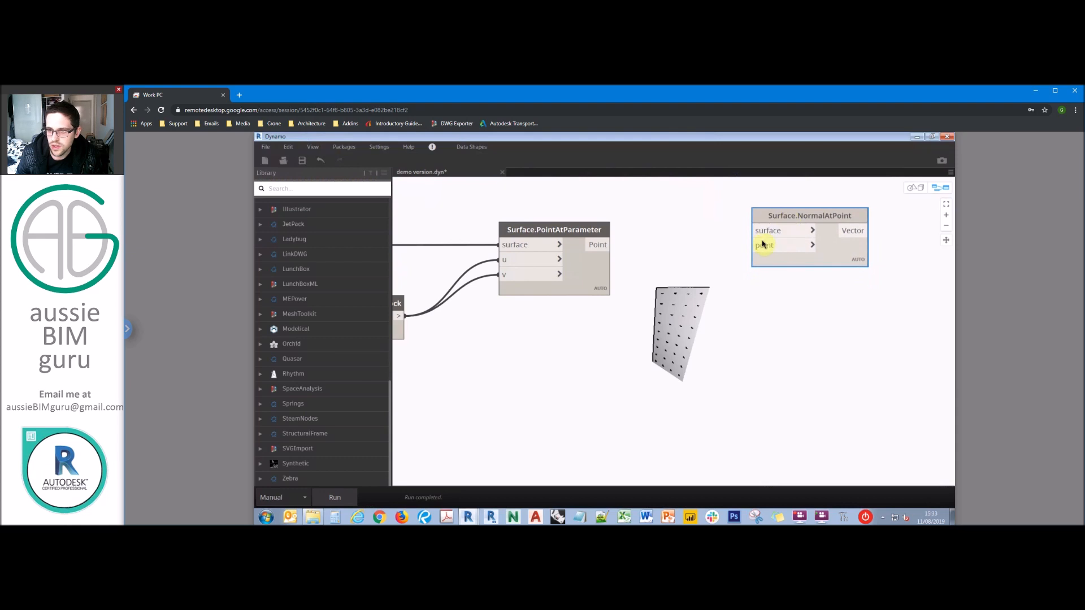
right_click(811, 230)
click(823, 235)
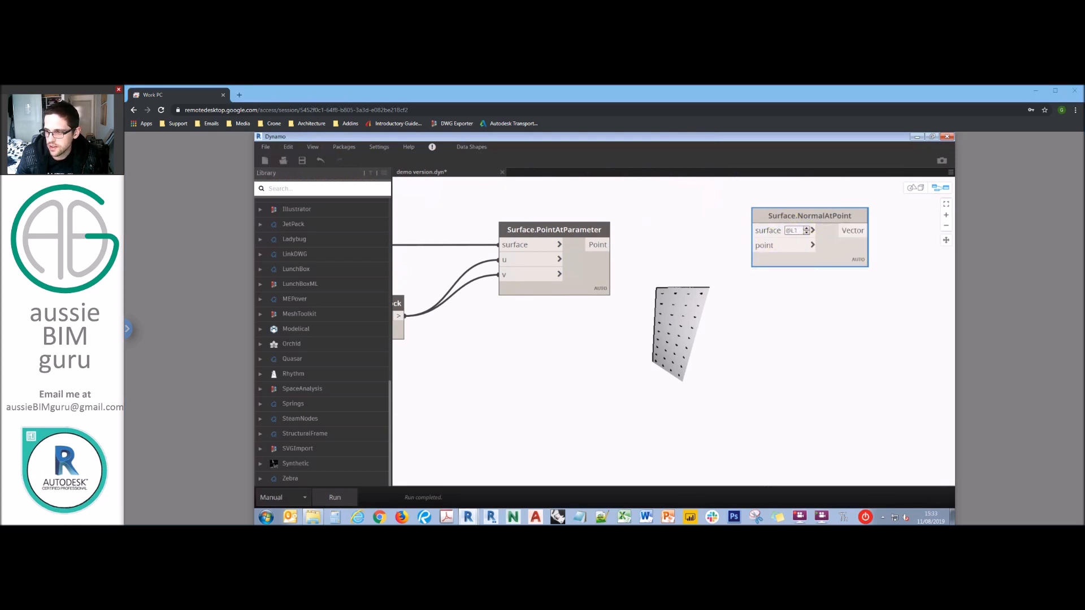
click(800, 291)
- Connect the Select Face node's output to the surface input of Surface.NormalAtPoint
click(761, 232)
scroll(872, 350, down, 6)
scroll(763, 260, up, 6)
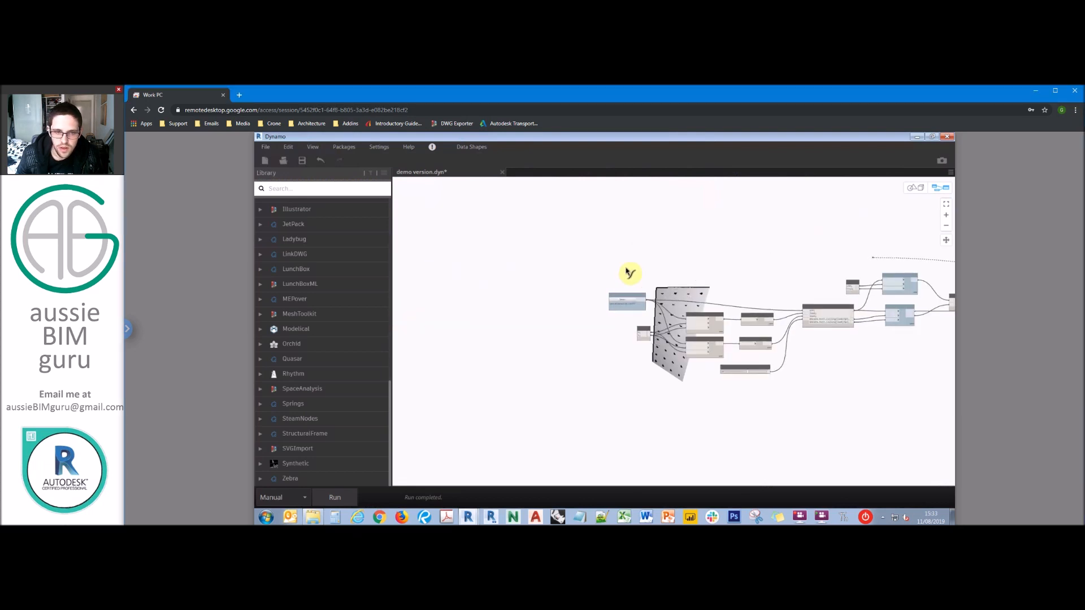
click(625, 317)
scroll(733, 272, down, 5)
middle_drag(878, 277, 504, 254)
scroll(933, 300, up, 3)
middle_drag(824, 298, 662, 290)
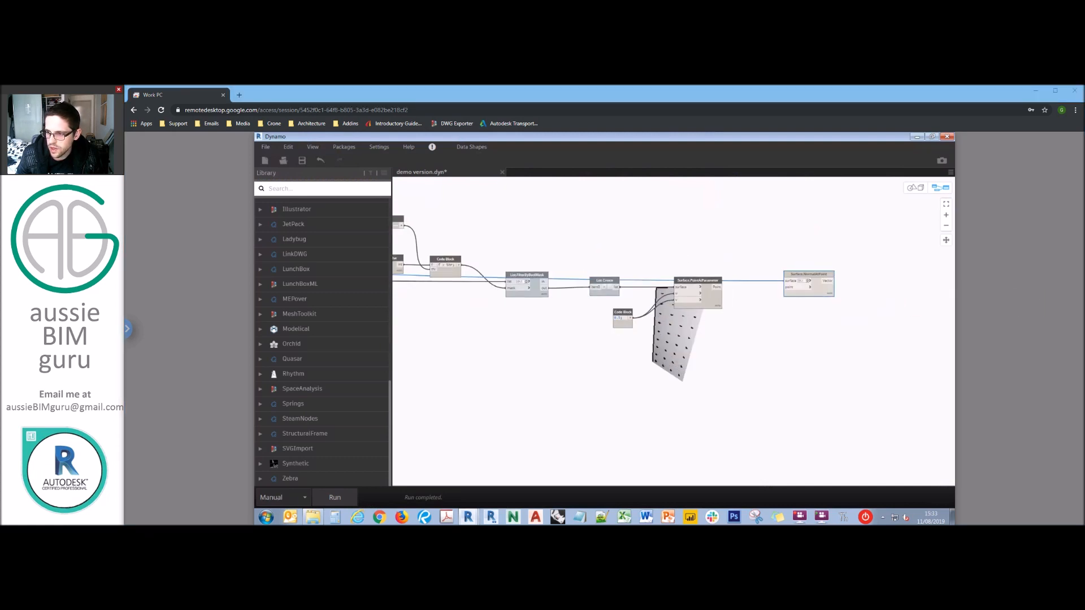
- Pin the output preview of Surface.PointAtParameter to examine how its points are nested in lists
scroll(727, 305, up, 4)
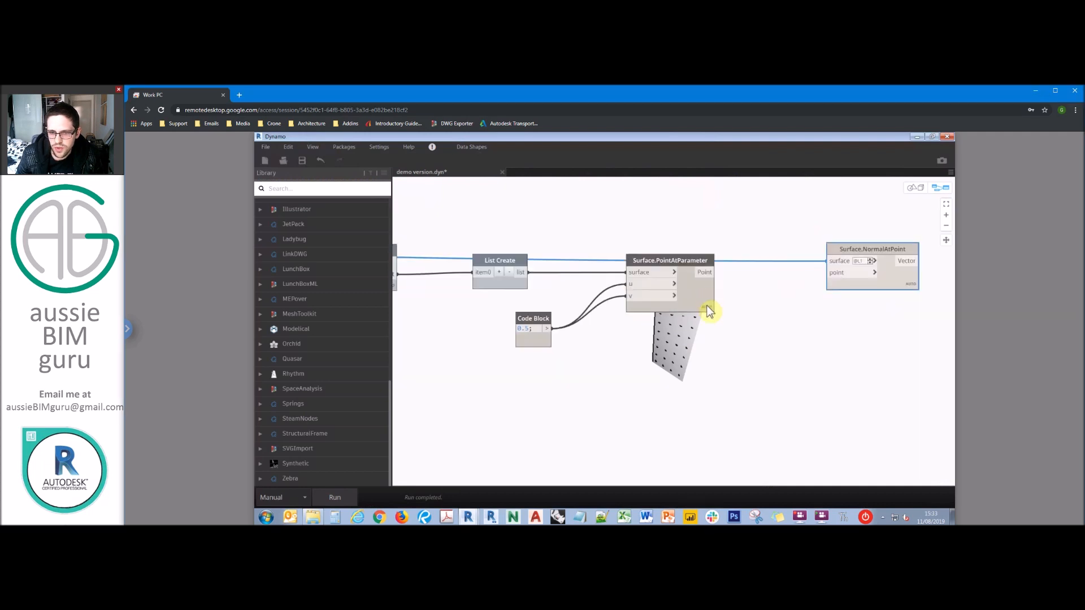
mouse_move(709, 321)
click(708, 322)
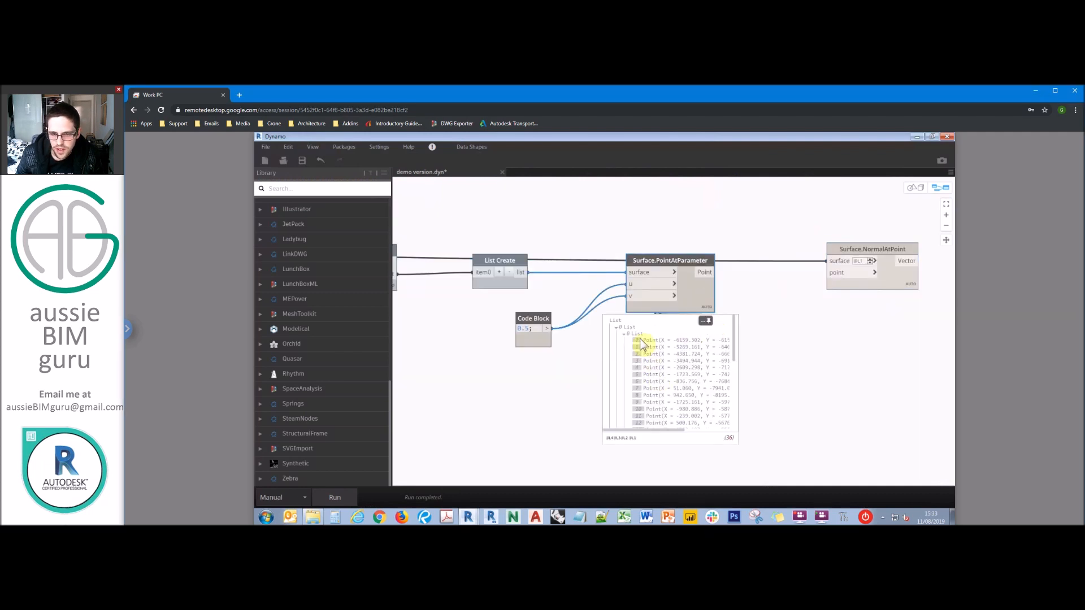
click(858, 310)
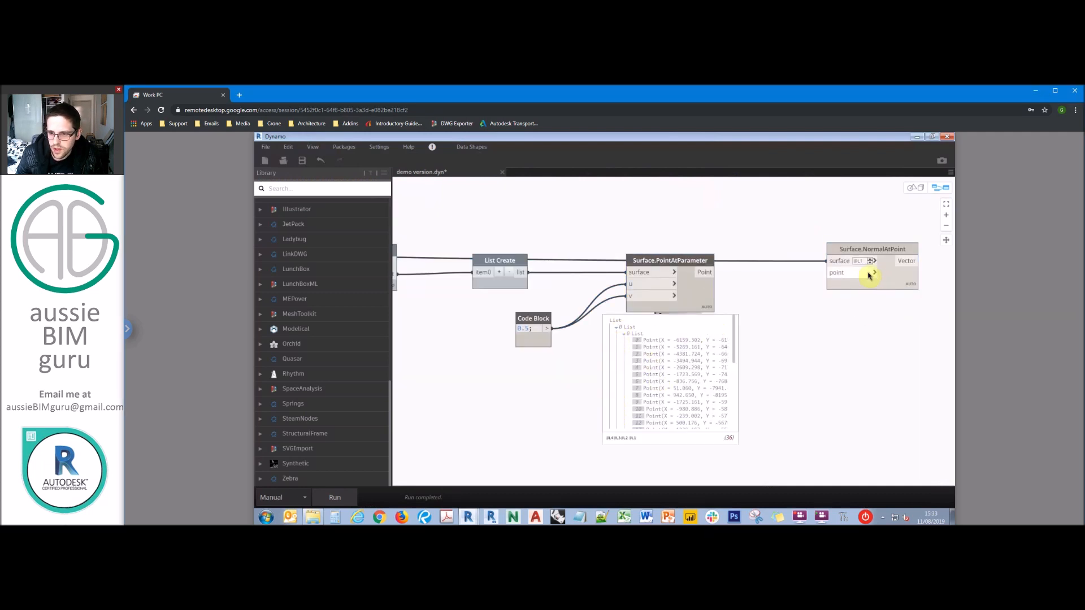
- Enable list levels on the point input of Surface.NormalAtPoint, connect Surface.PointAtParameter's Point output to it, and raise the node slightly
click(875, 272)
click(894, 274)
click(871, 272)
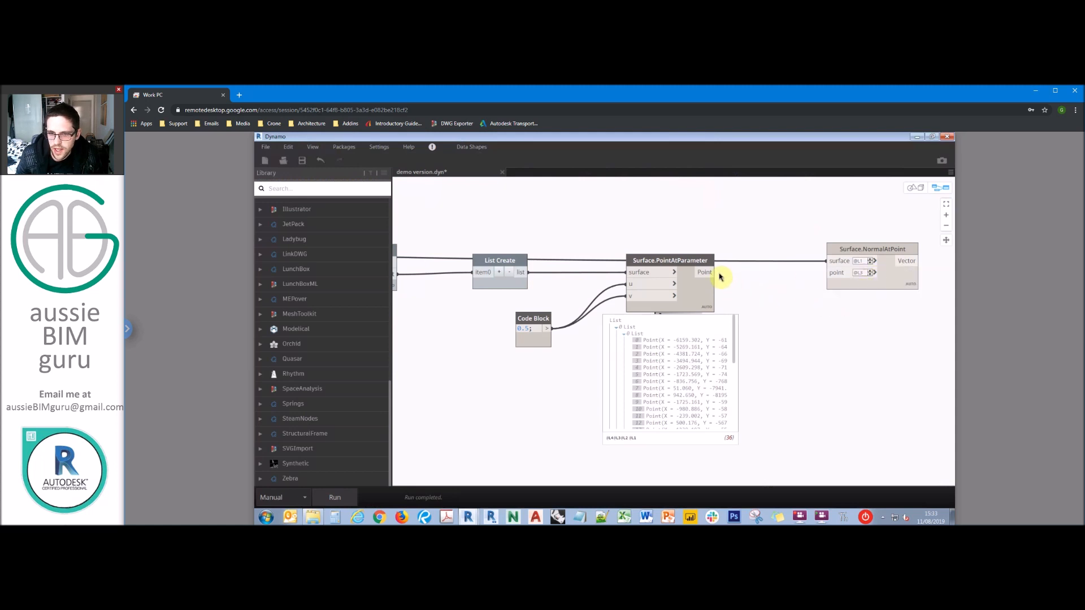
drag(839, 275, 705, 273)
drag(842, 249, 850, 220)
click(895, 328)
- Run the graph and examine the list of vectors output by Surface.NormalAtPoint
middle_drag(891, 326, 720, 315)
click(340, 498)
click(749, 259)
scroll(714, 303, down, 4)
scroll(715, 302, down, 3)
scroll(516, 388, down, 6)
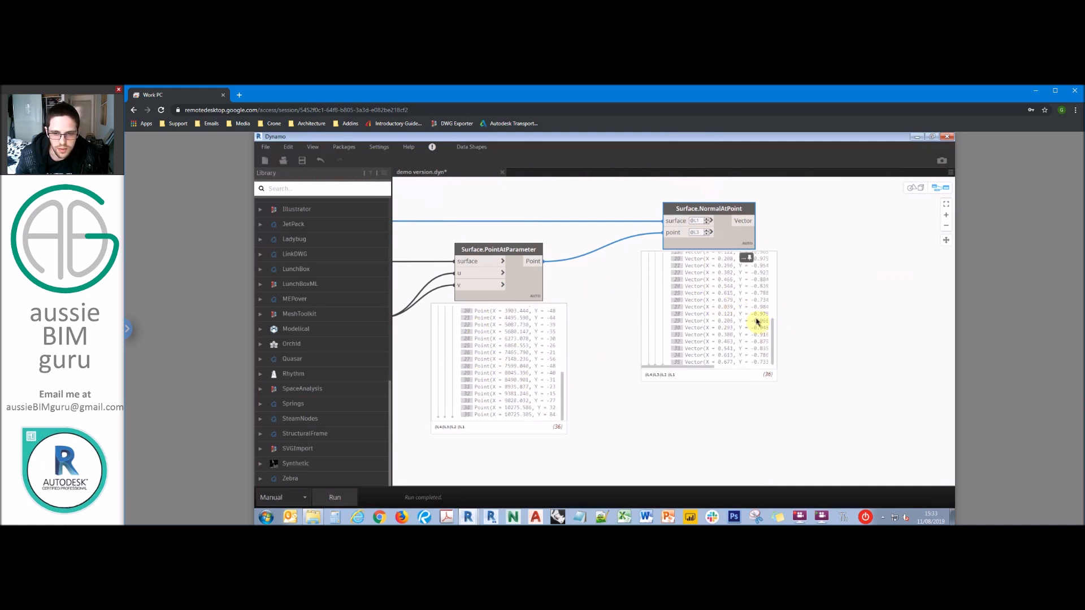
click(746, 258)
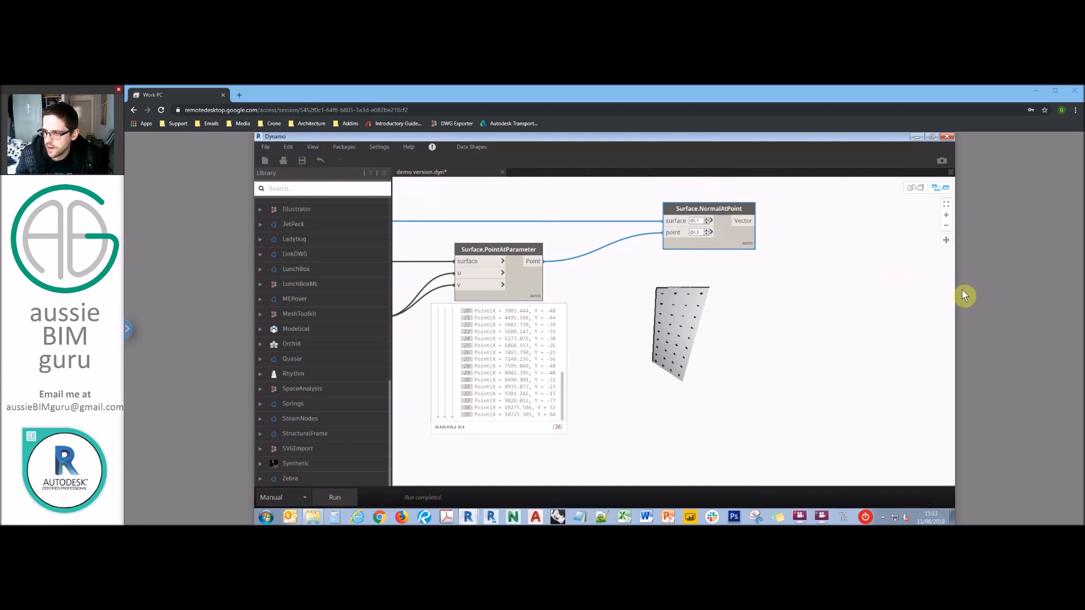
- Add a Vector.Reverse node beside Surface.NormalAtPoint and connect the Vector output to its vector input
right_click(812, 292)
text(vector)
scroll(874, 371, down, 5)
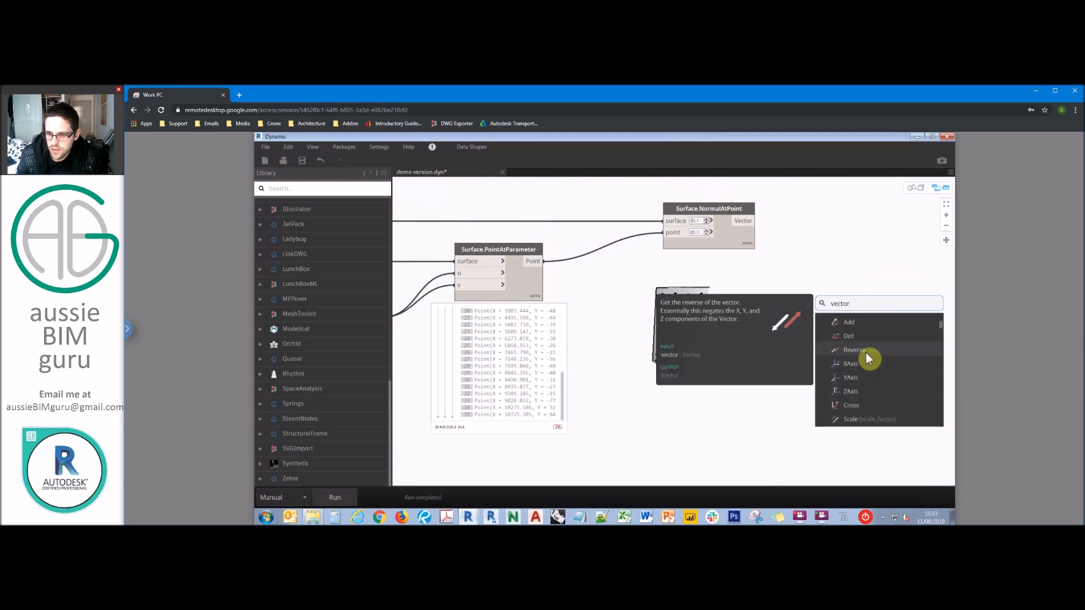
click(868, 355)
drag(883, 360, 820, 243)
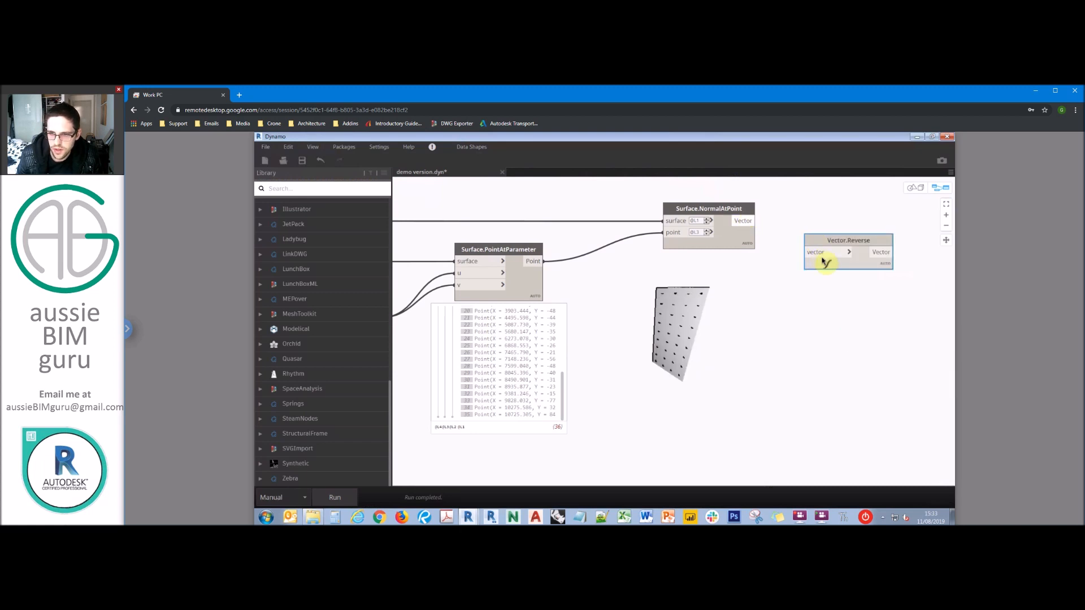
click(824, 255)
click(836, 207)
- Add a Logic.If node and place it beyond Vector.Reverse
middle_drag(810, 240, 728, 283)
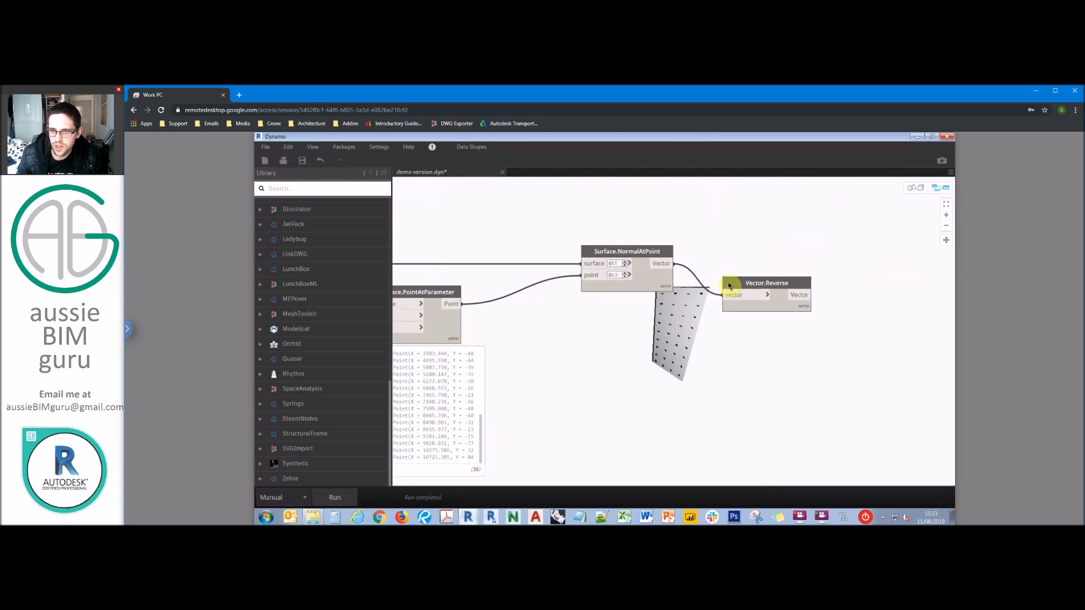
right_click(758, 262)
text(logic if)
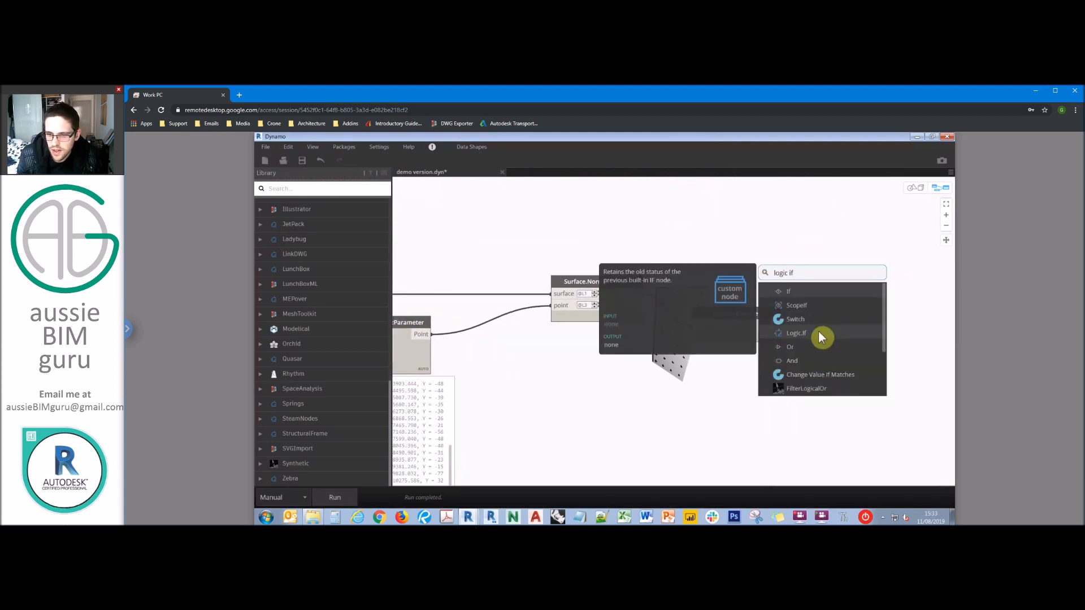
click(818, 332)
drag(847, 344, 840, 255)
- Add a Boolean node above Vector.Reverse, rename it "Normal flip?" and connect it to the test input of Logic.If
right_click(760, 212)
text(bool)
click(831, 247)
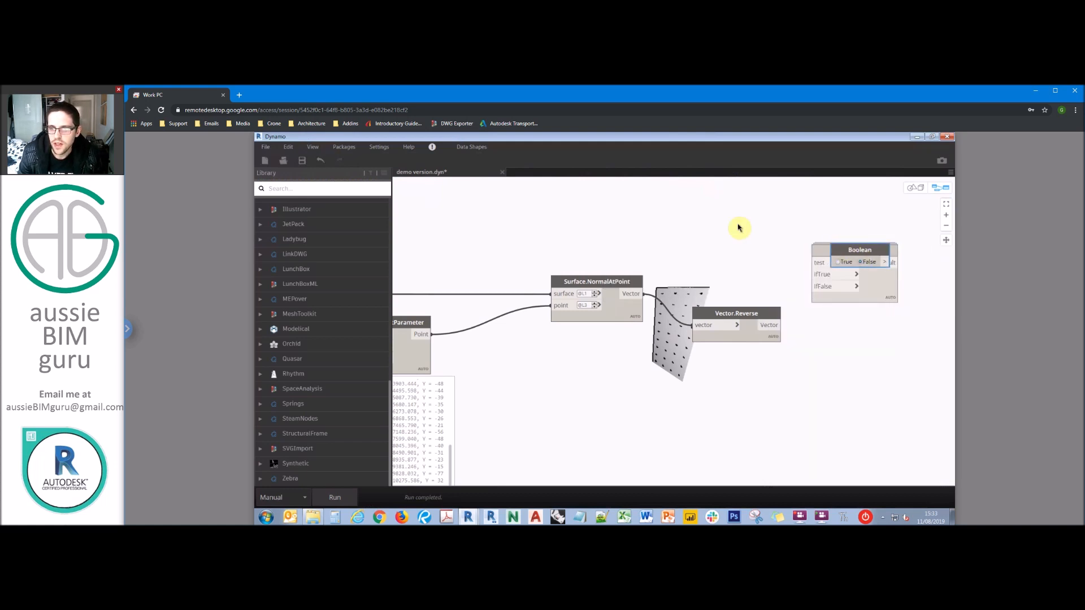
double_click(714, 225)
text(Normal flip?)
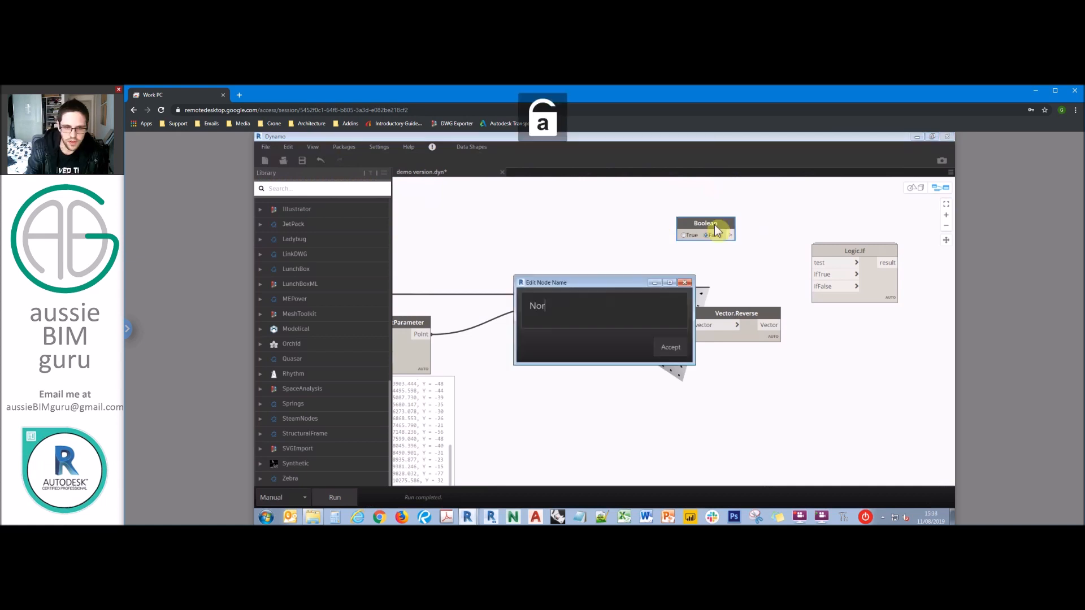
click(674, 347)
click(818, 263)
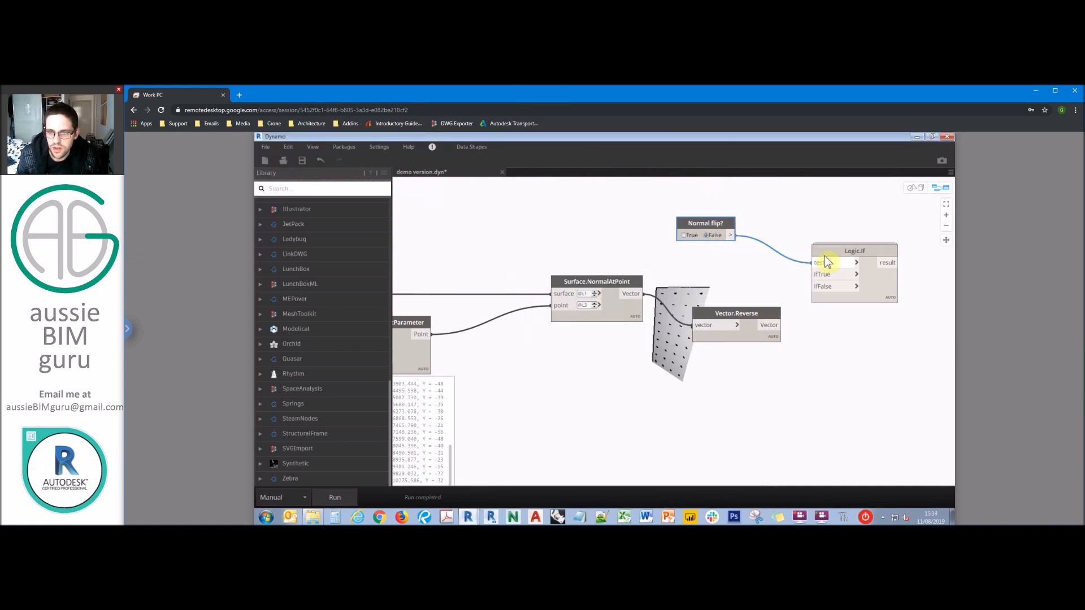
- Connect Surface.NormalAtPoint's vector to the ifTrue input of Logic.If and Vector.Reverse's vector to its ifFalse input
drag(836, 252, 865, 251)
click(642, 294)
click(840, 273)
drag(779, 316, 779, 325)
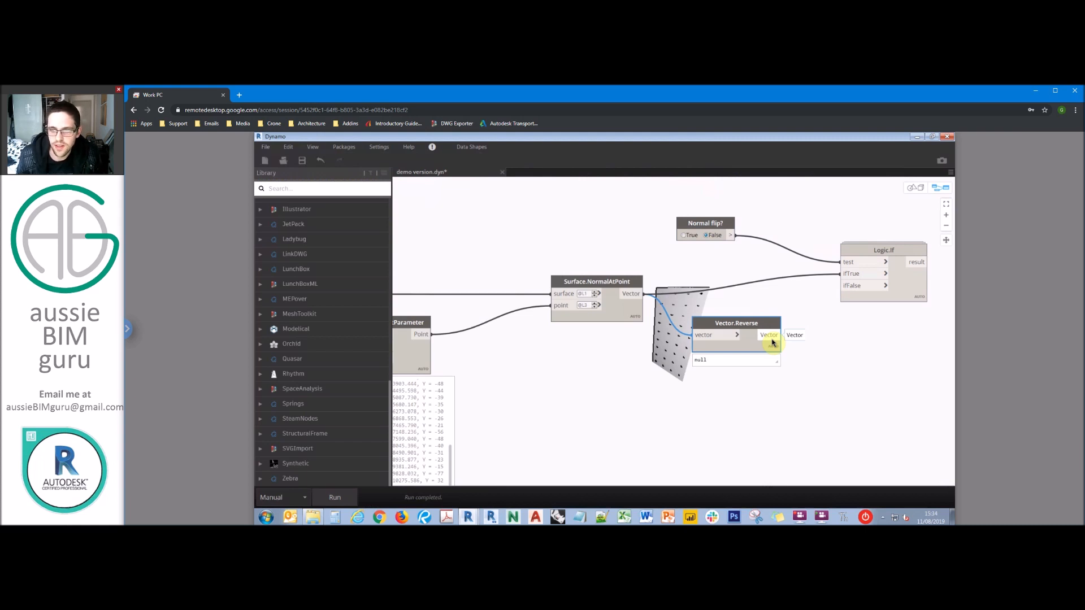
click(793, 330)
click(841, 285)
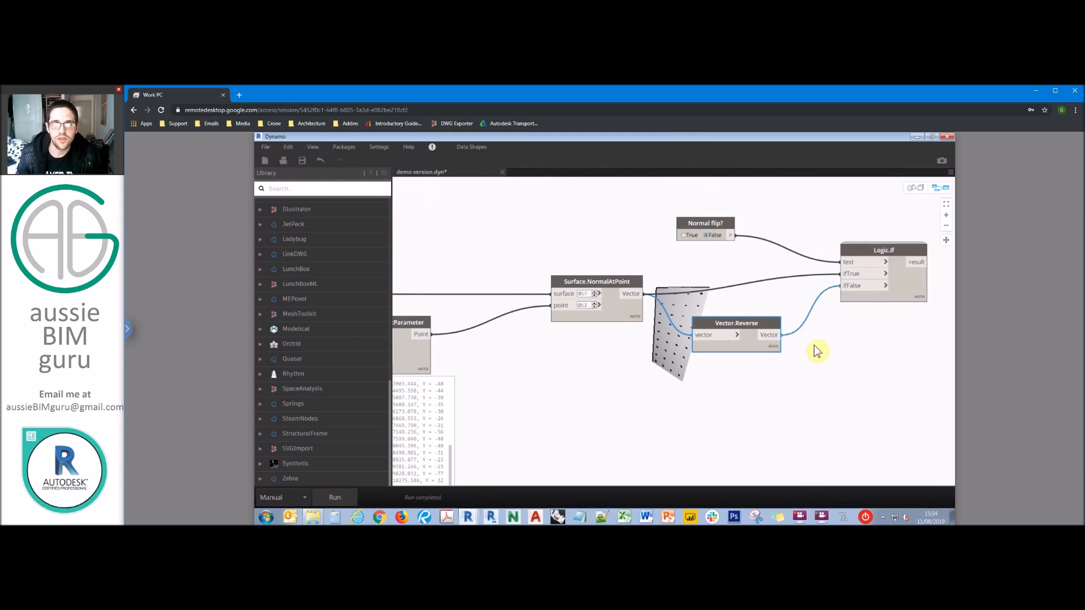
middle_drag(785, 353, 723, 351)
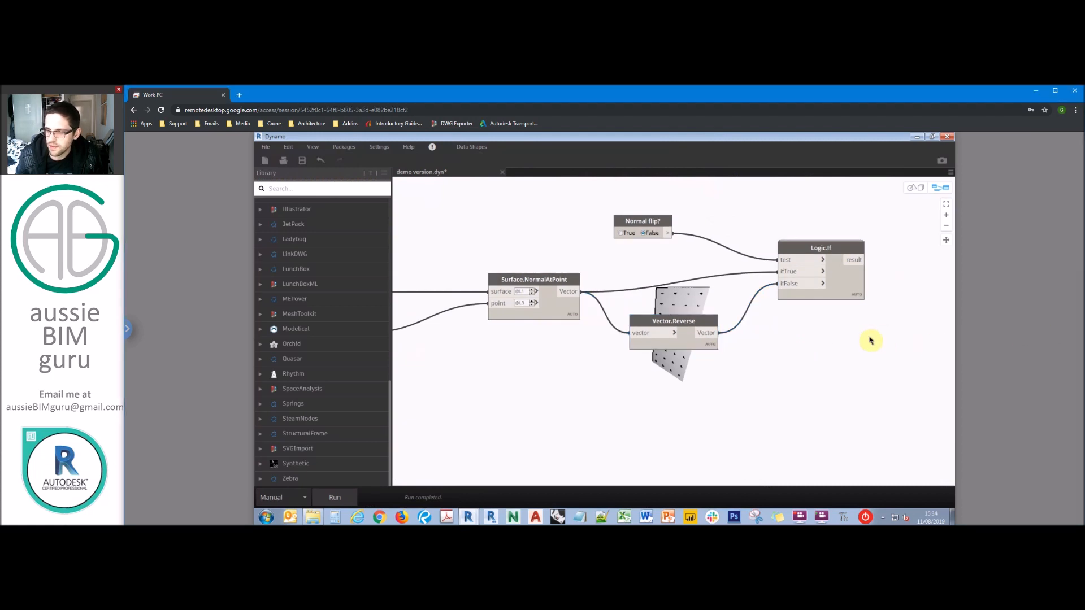
- Add a Geometry.Translate node with direction and distance inputs and place it beyond Logic.If
middle_drag(869, 336, 714, 340)
right_click(783, 310)
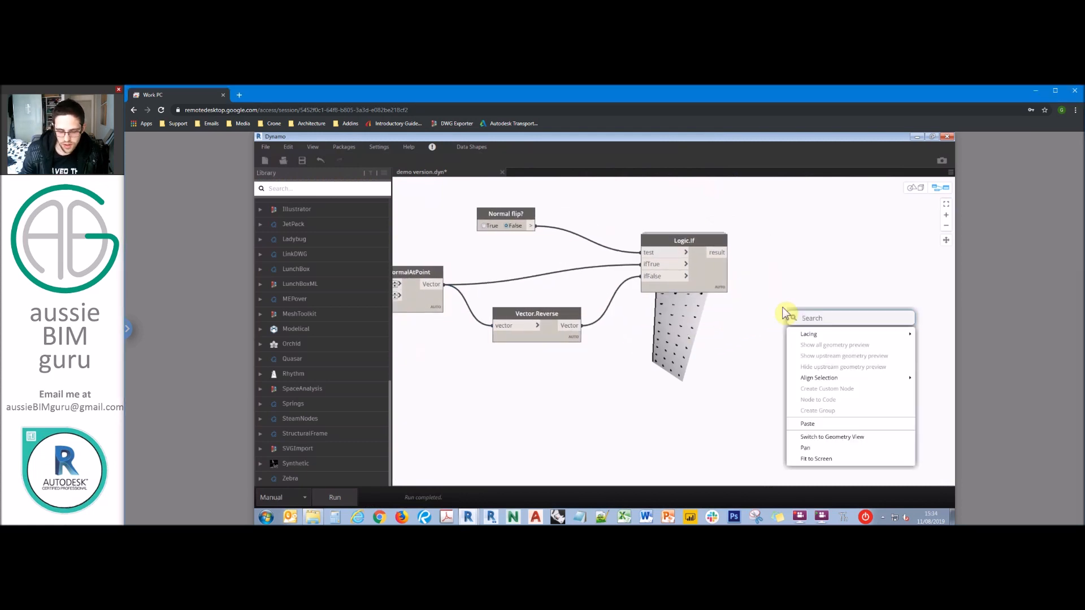
text(translate)
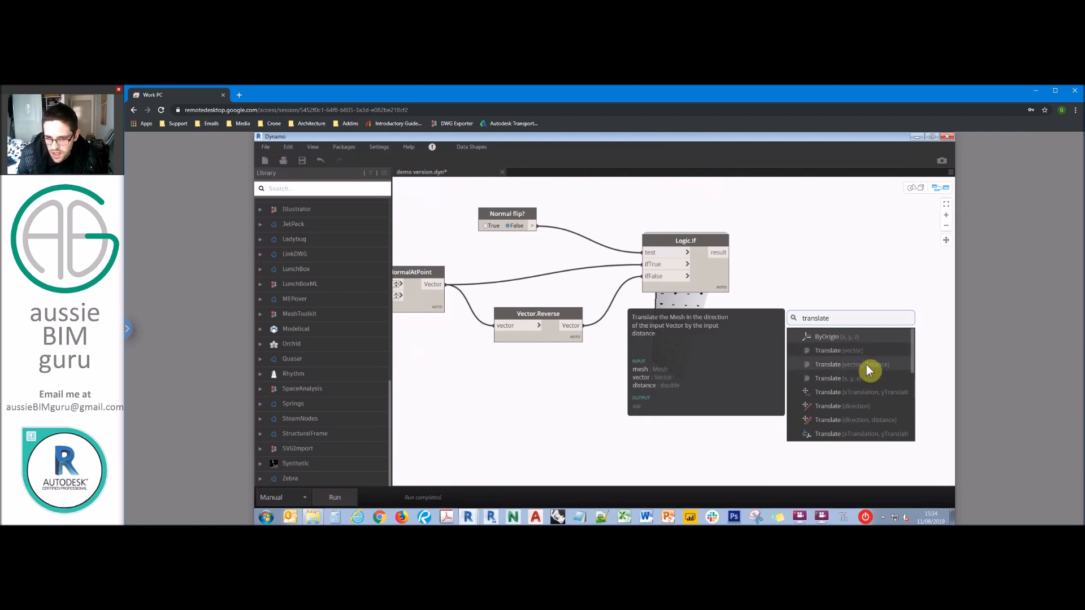
click(872, 423)
drag(882, 428, 824, 284)
- Connect Surface.PointAtParameter's Point output to the geometry input of Geometry.Translate
click(814, 293)
middle_drag(639, 368, 840, 336)
click(536, 286)
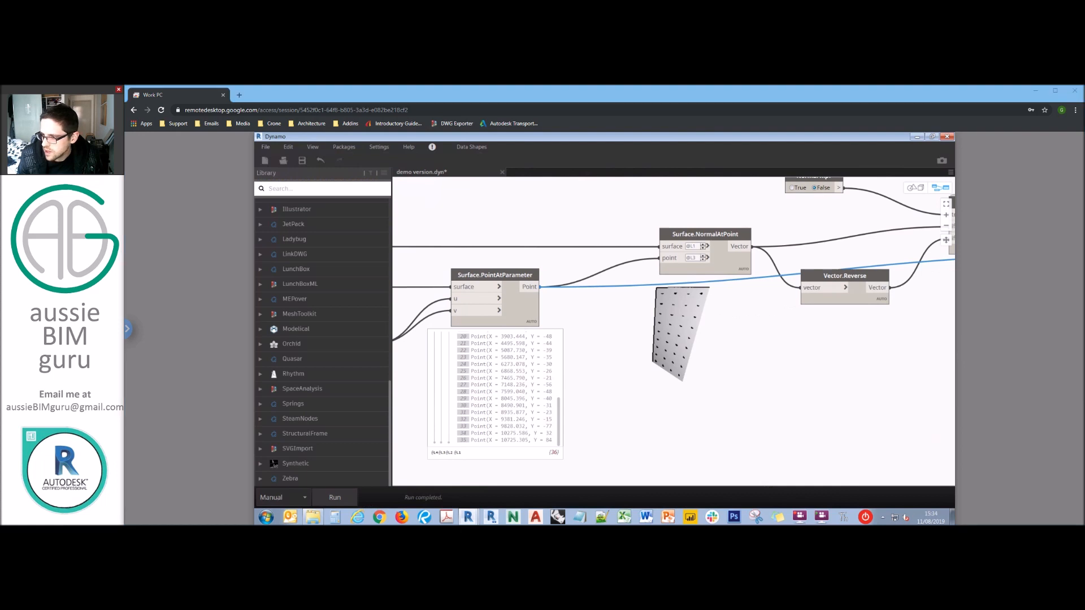
middle_drag(849, 354, 579, 364)
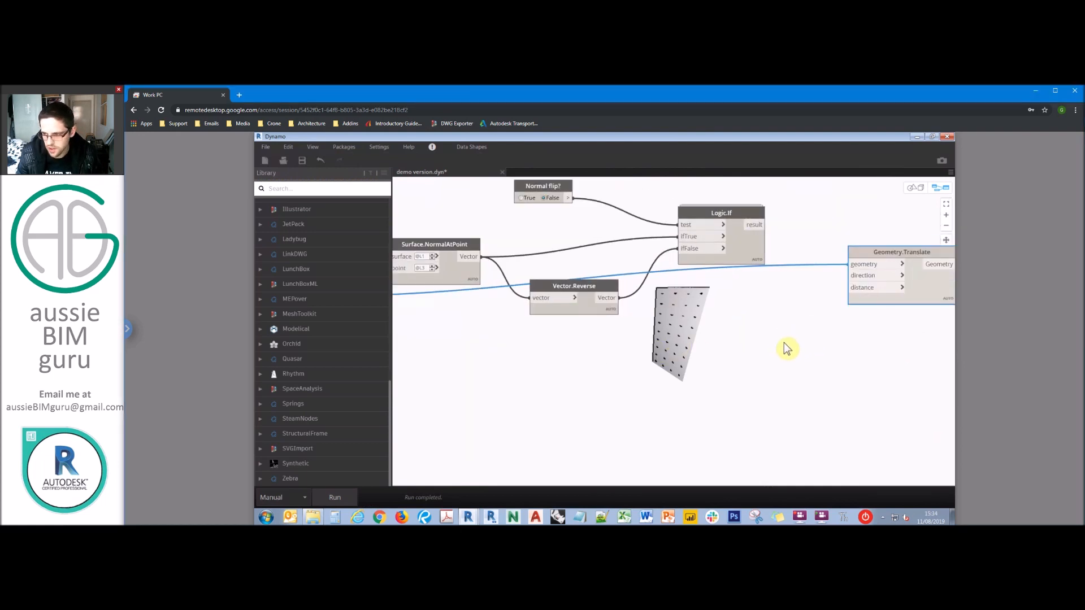
click(787, 349)
right_click(775, 326)
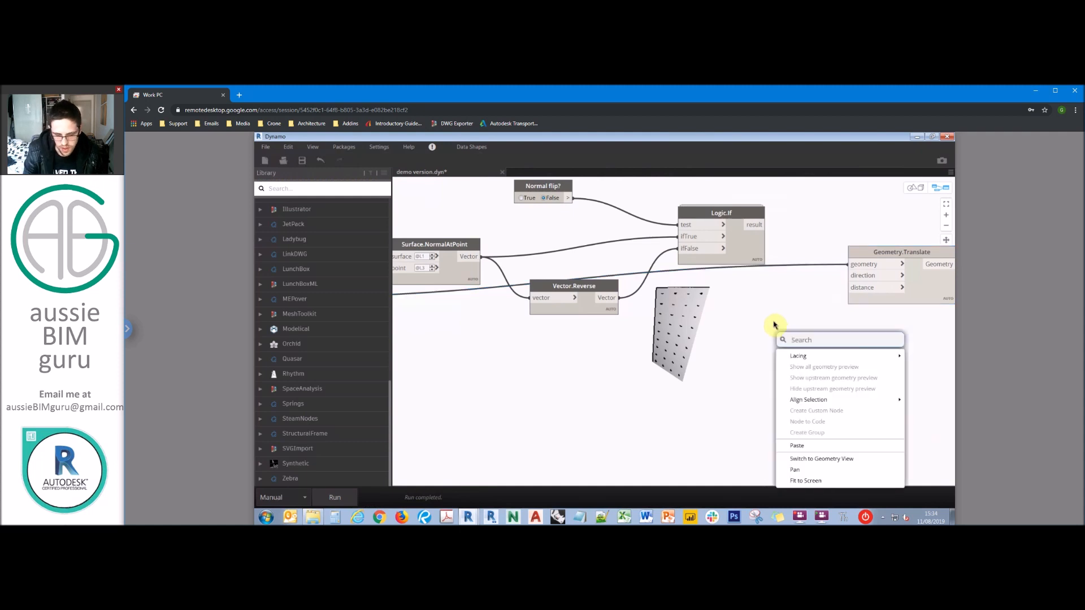
text(number)
click(825, 372)
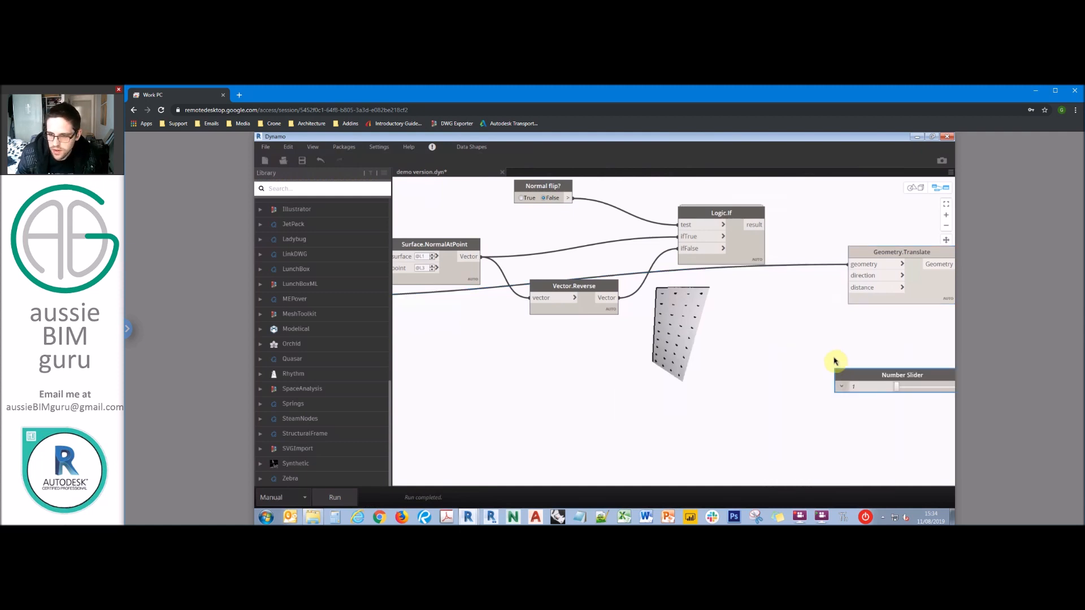
- Add a Number node with the value 150 and place it between Logic.If and Geometry.Translate, slightly below them
right_click(816, 353)
text(number)
click(877, 376)
middle_drag(901, 358, 773, 327)
click(795, 344)
key(Delete)
text(150)
drag(758, 350, 630, 300)
drag(782, 219, 797, 239)
drag(638, 299, 622, 284)
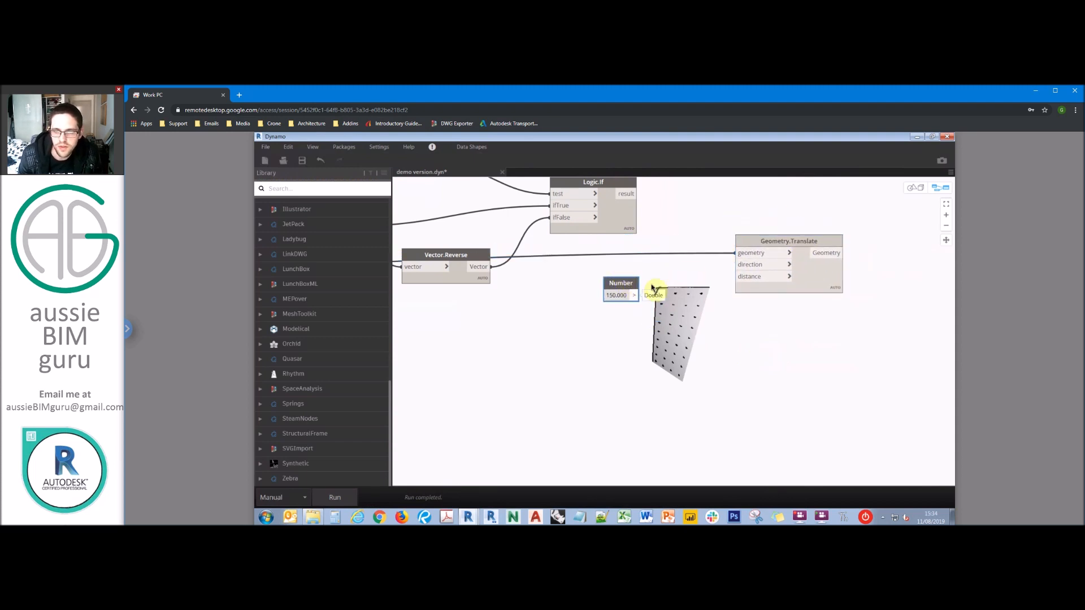
- Connect the 150 Number node to the direction input of Geometry.Translate and rename the node Offset
click(739, 264)
drag(632, 280, 603, 286)
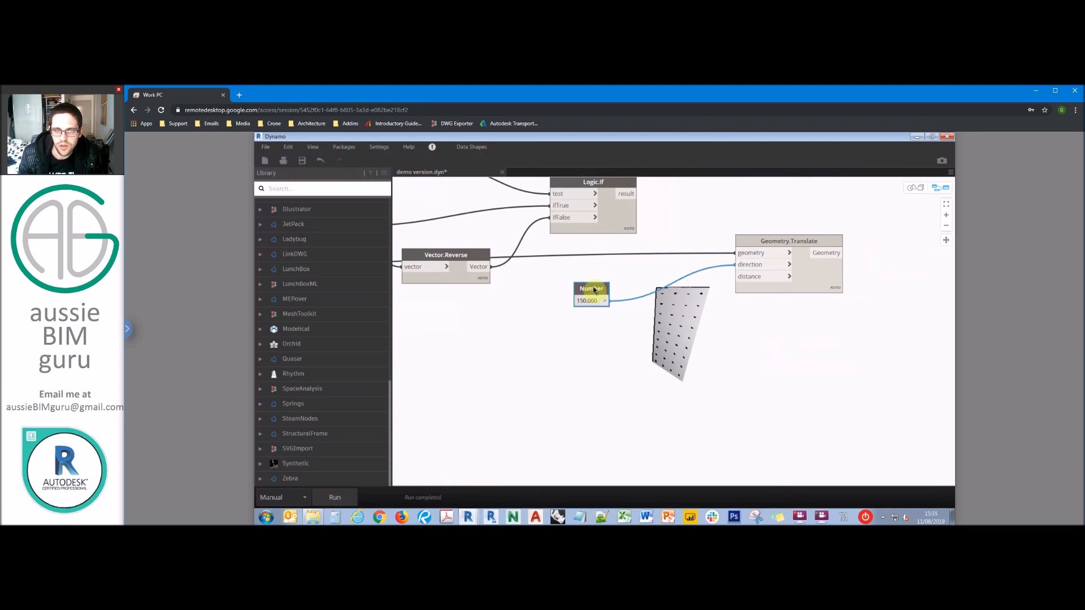
double_click(594, 289)
text(Offsets)
click(669, 346)
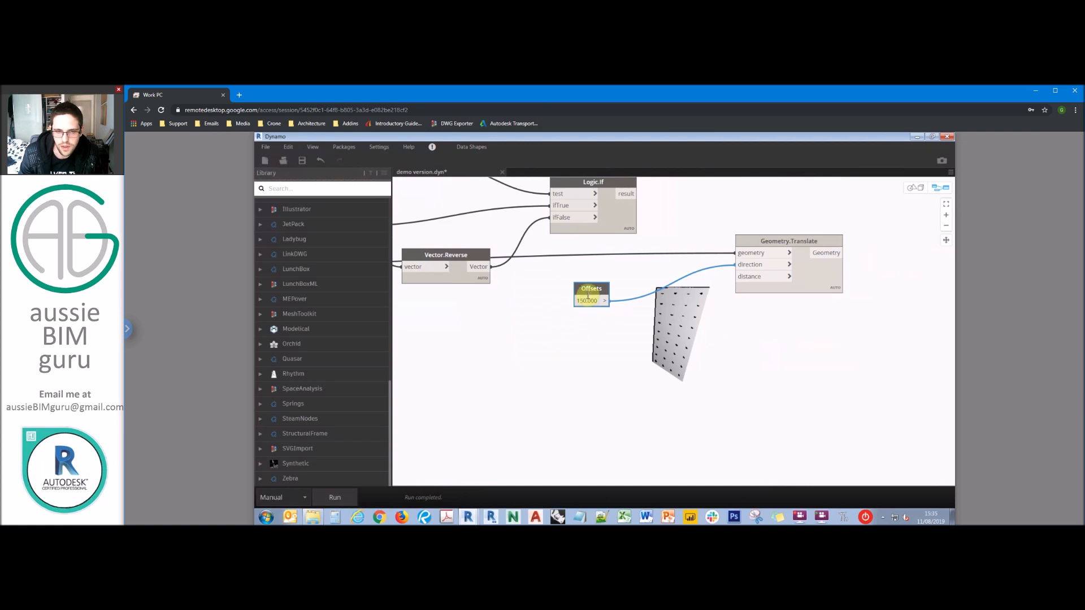
double_click(594, 289)
click(617, 313)
key(BackSpace)
click(680, 350)
click(764, 343)
- Connect the Logic.If result to the distance input of Geometry.Translate and nudge the Offset node down
middle_drag(712, 303, 702, 330)
drag(620, 222, 726, 304)
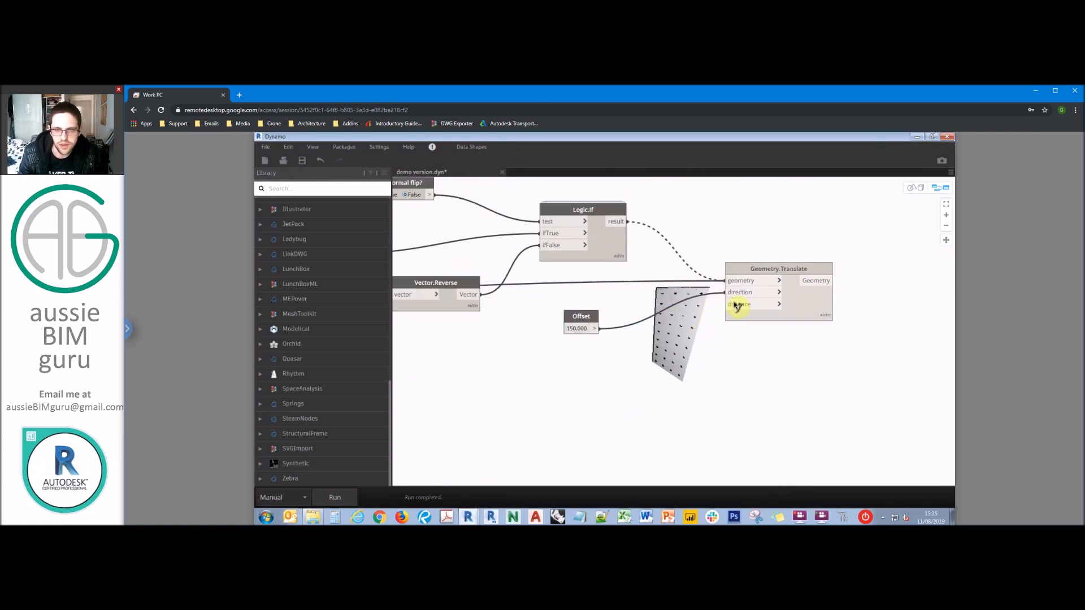
drag(576, 308, 571, 320)
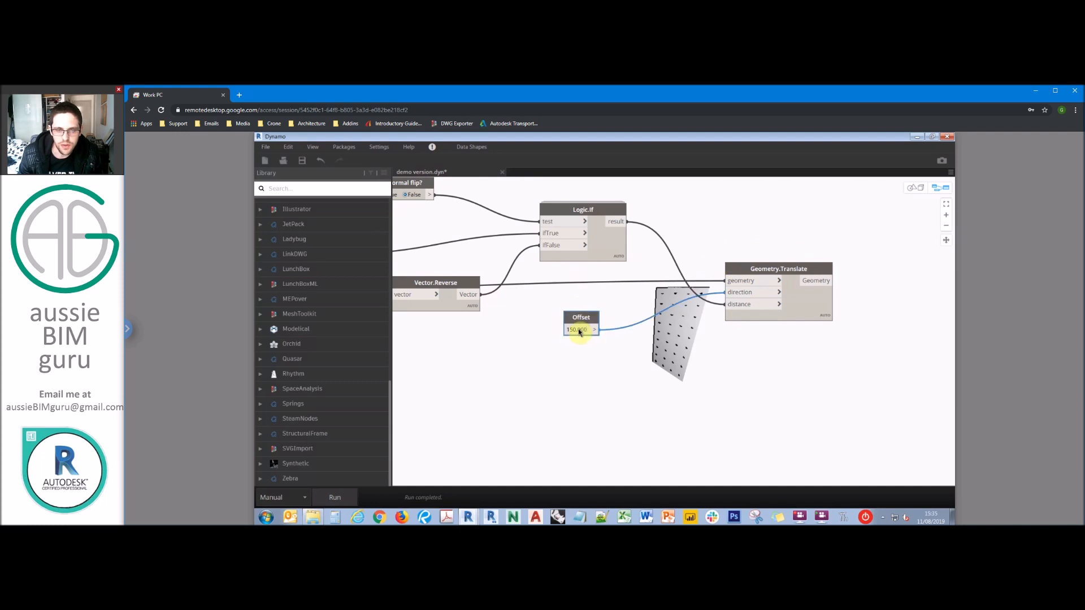
- Save demo version.dyn and run the graph, checking how Geometry.Translate evaluates
middle_drag(783, 235, 663, 238)
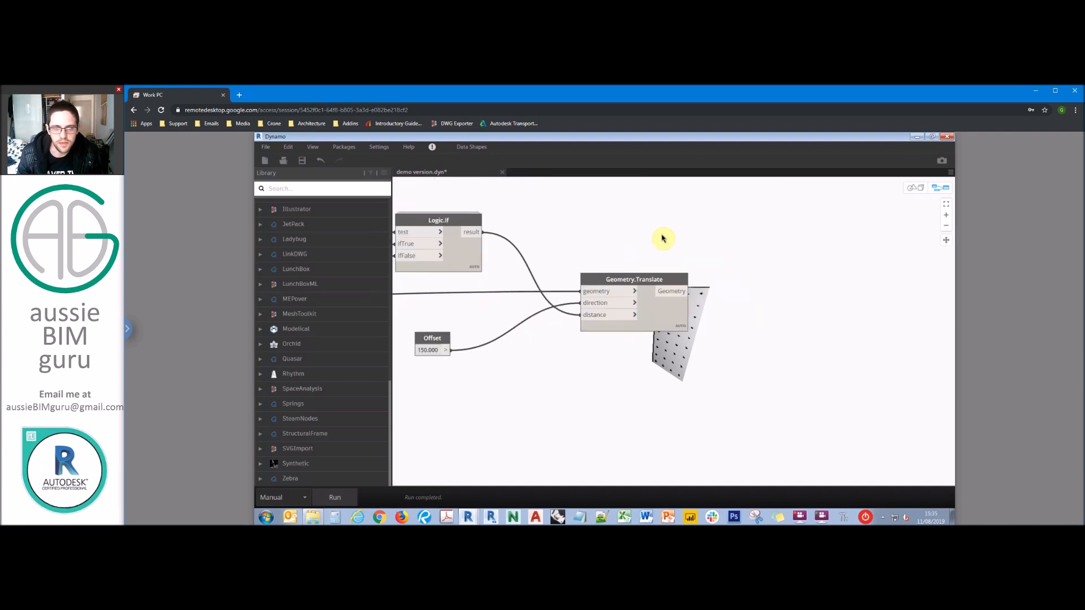
key(ctrl+s)
click(335, 497)
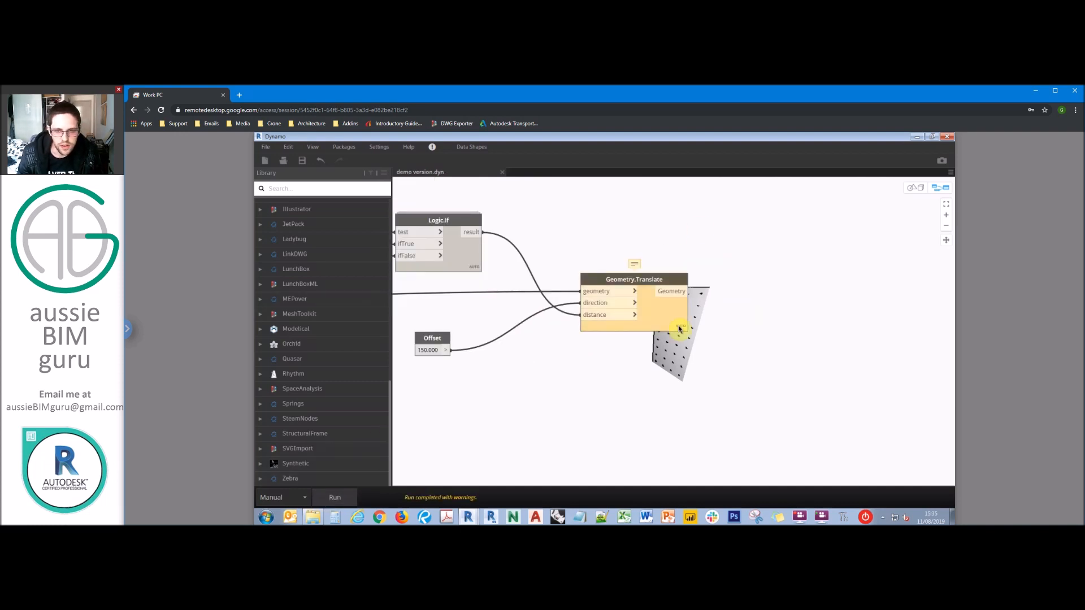
mouse_move(634, 262)
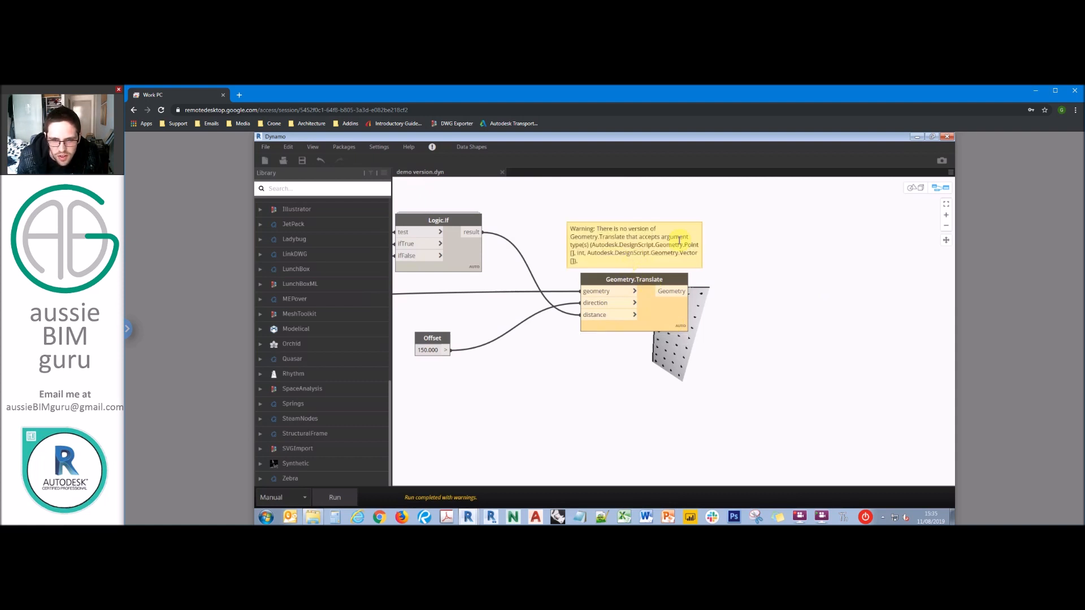
- Examine the output lists of Surface.PointAtParameter and Surface.NormalAtPoint upstream of Geometry.Translate
middle_drag(519, 315, 805, 283)
scroll(806, 282, down, 5)
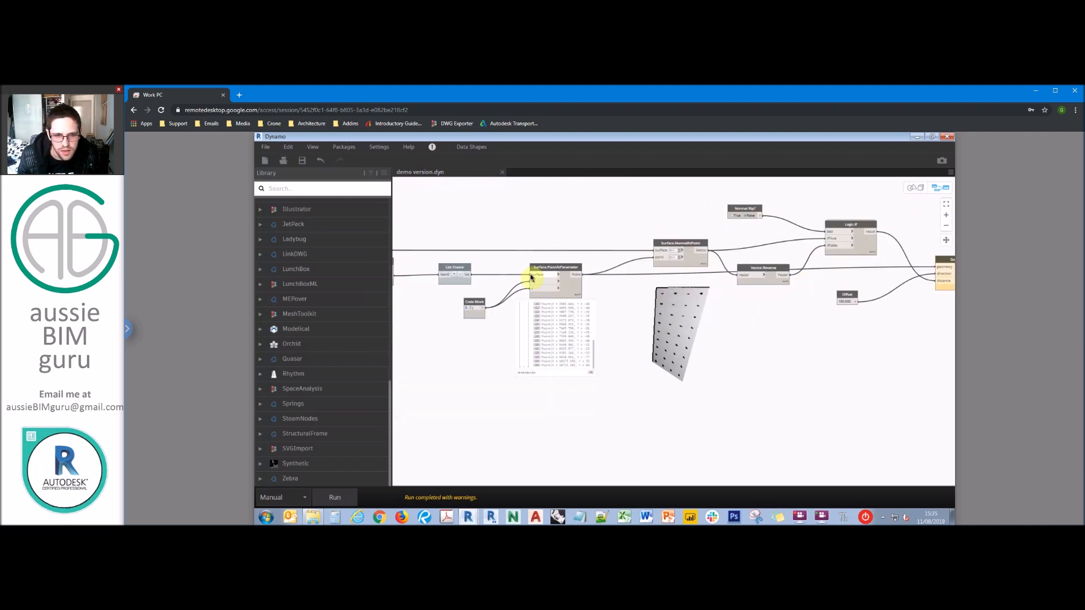
scroll(531, 277, up, 5)
scroll(613, 365, up, 8)
middle_drag(758, 338, 640, 343)
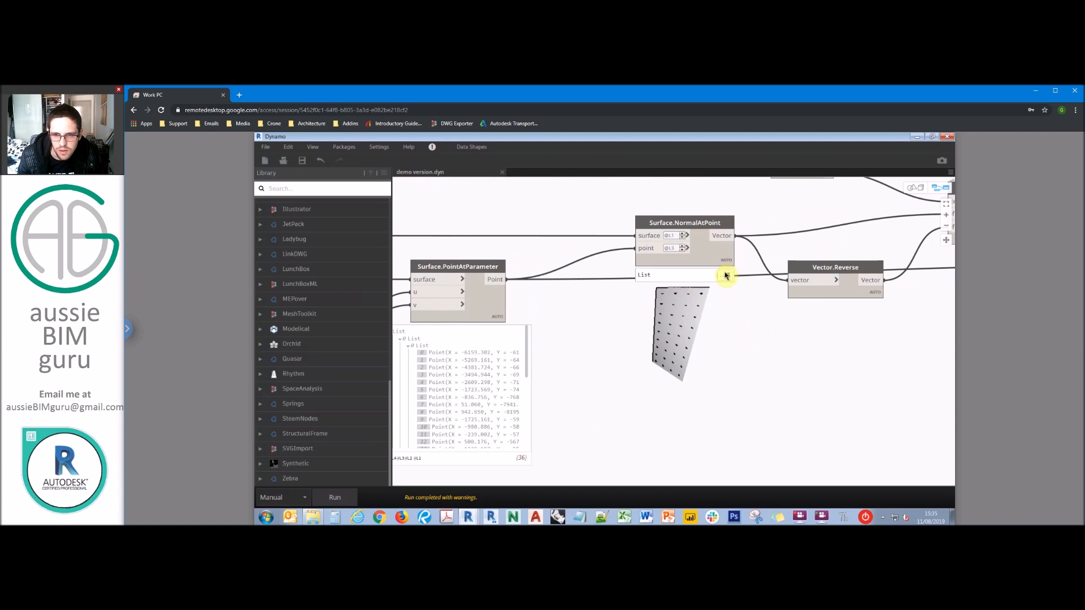
middle_drag(826, 322, 654, 303)
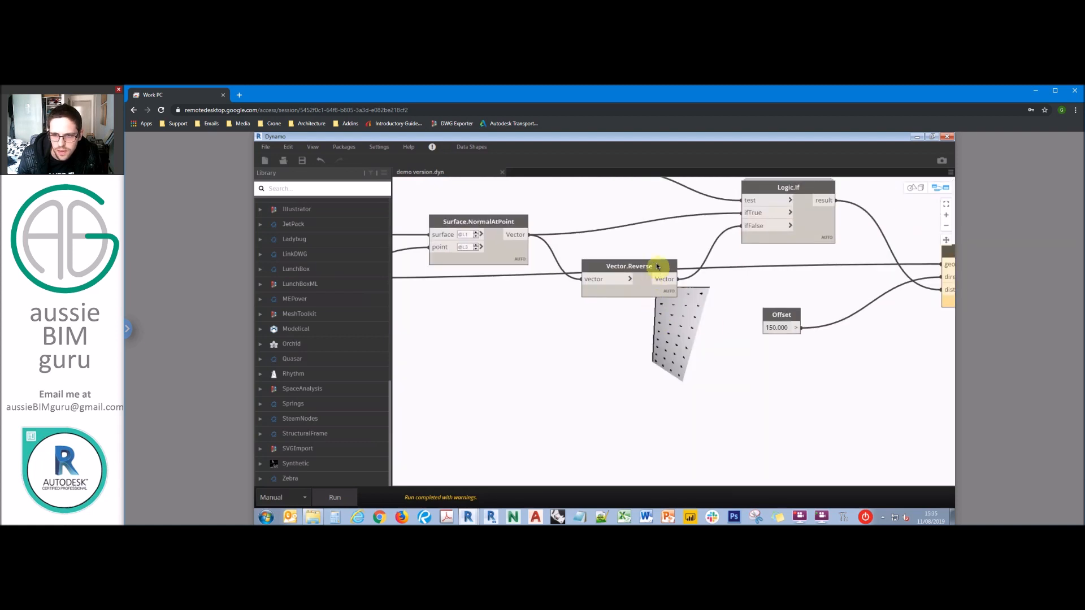
- Move Vector.Reverse up clear of the geometry wire and pin the output preview of Logic.If
drag(654, 267, 657, 236)
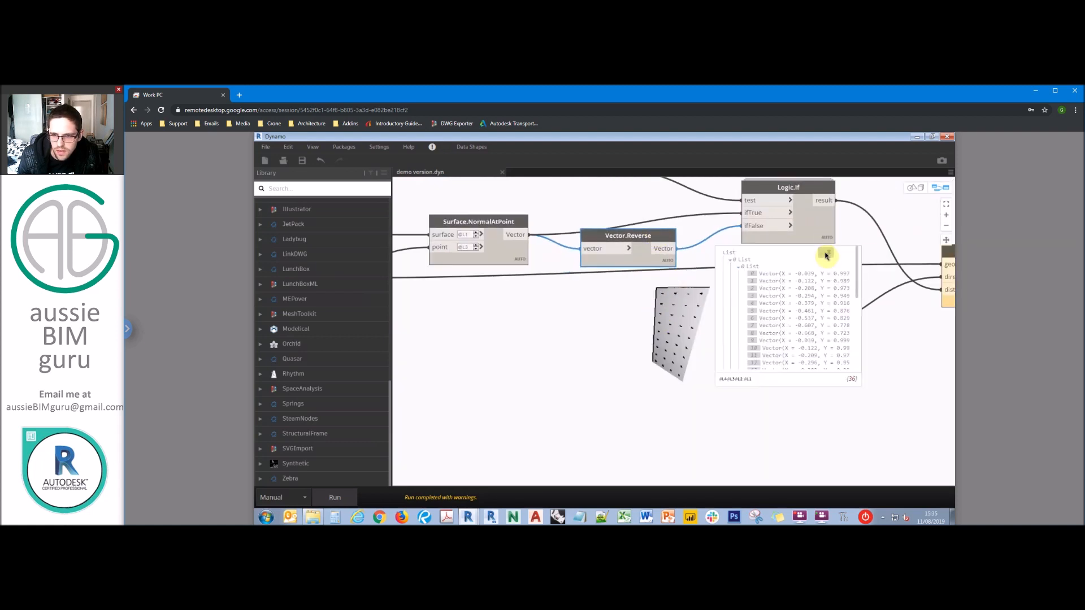
click(826, 254)
middle_drag(783, 238, 668, 234)
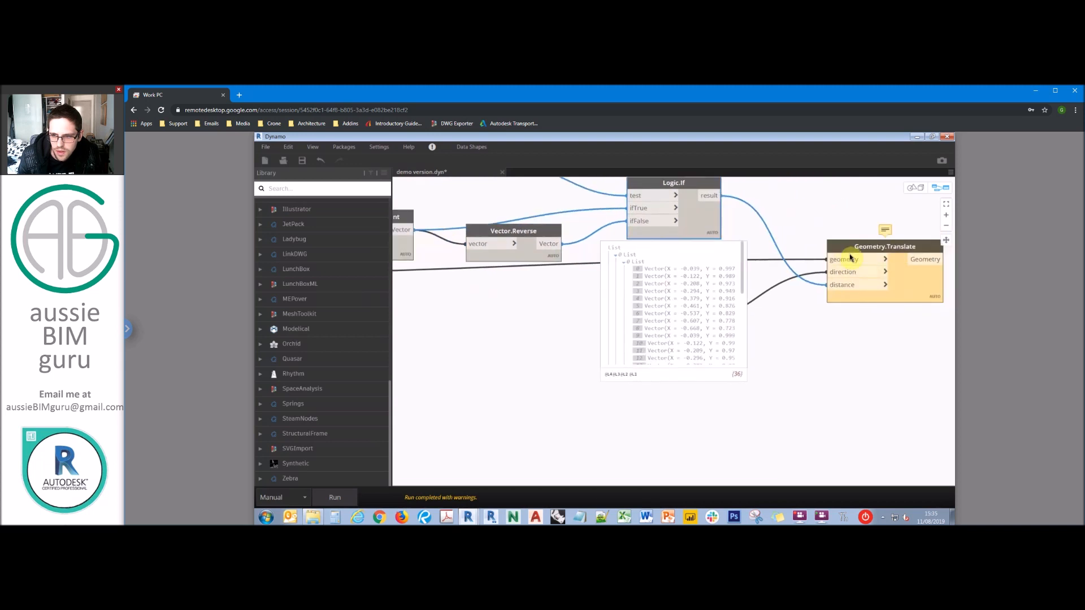
- Set the lacing of the Geometry.Translate node to Longest
scroll(705, 304, down, 6)
scroll(711, 303, up, 6)
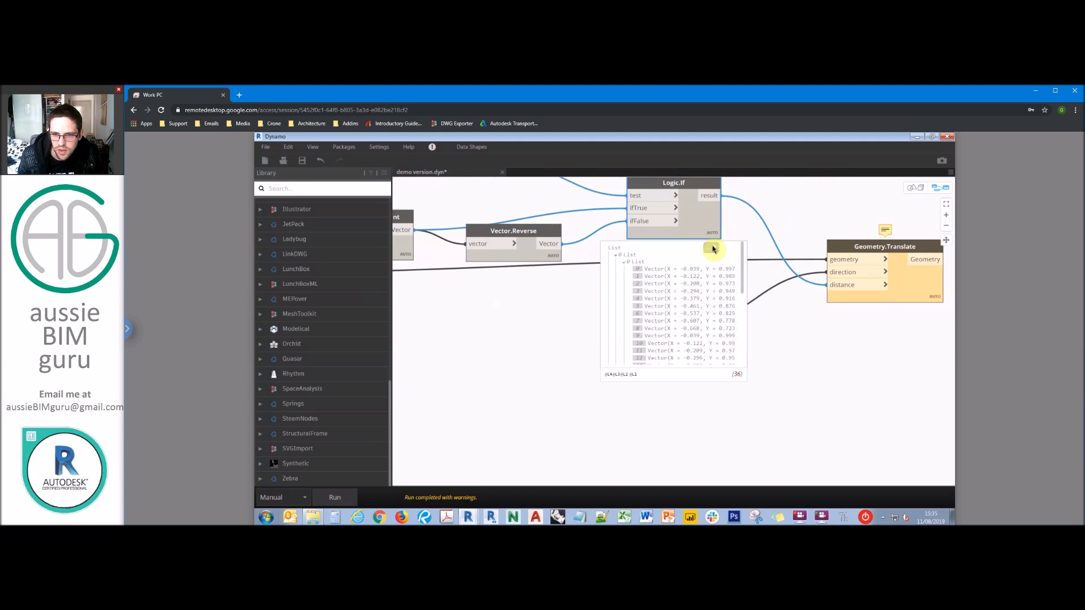
middle_drag(763, 196, 701, 211)
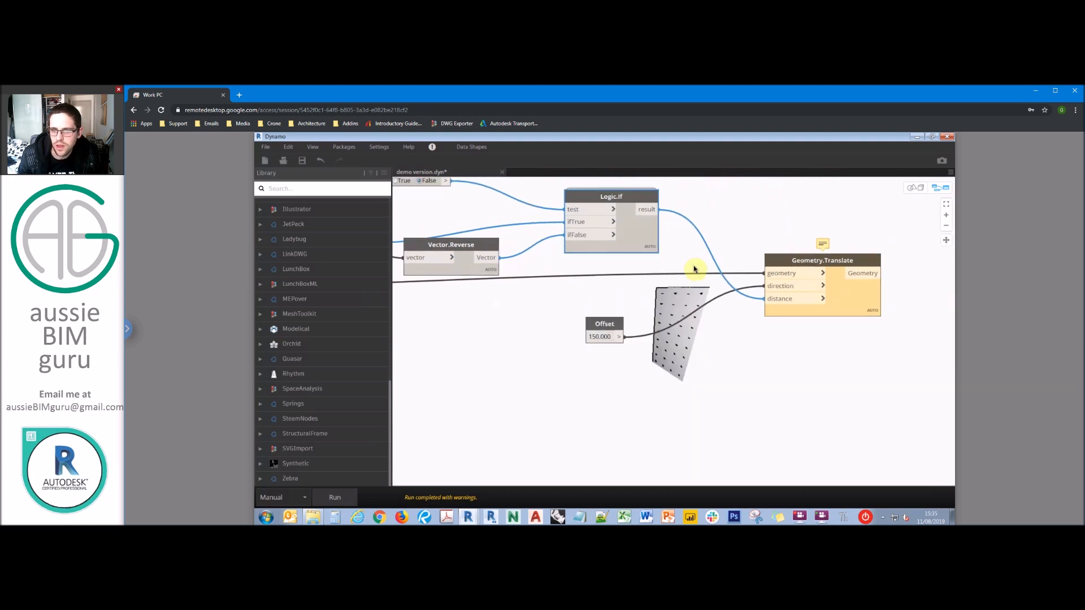
right_click(873, 311)
mouse_move(845, 367)
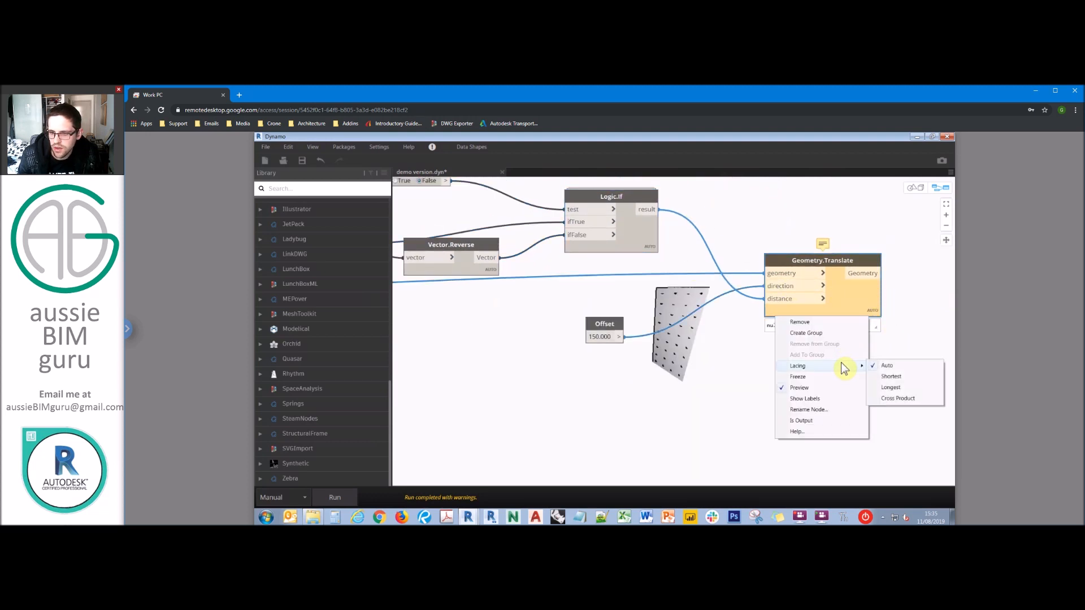
click(897, 391)
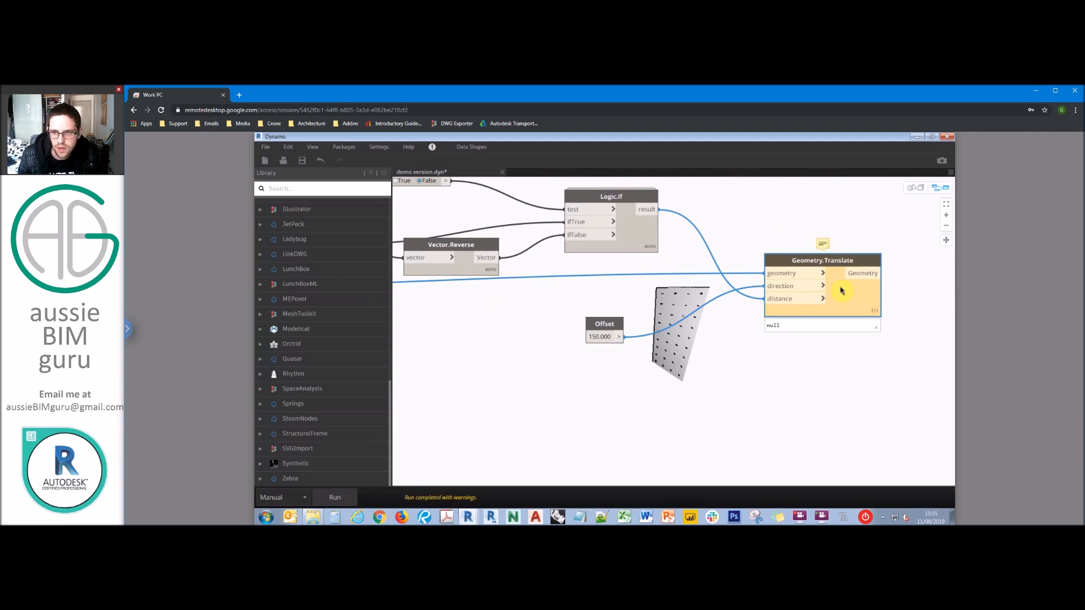
- Add a List.Flatten node beside Logic.If and connect the Logic.If result to its list input
right_click(629, 284)
text(flatten)
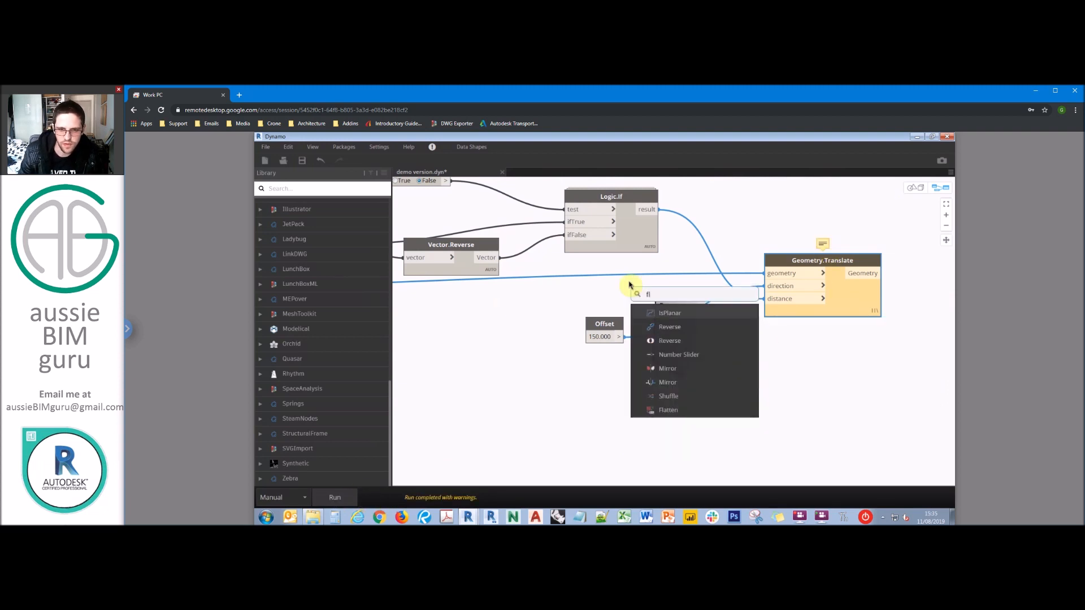
click(674, 313)
drag(699, 325, 727, 197)
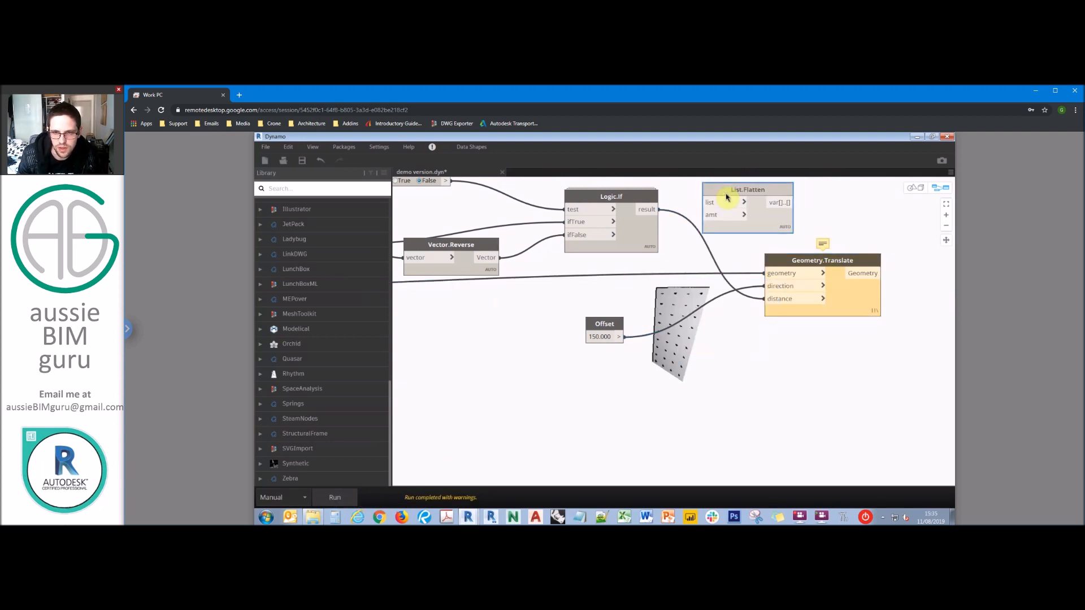
click(663, 211)
click(710, 202)
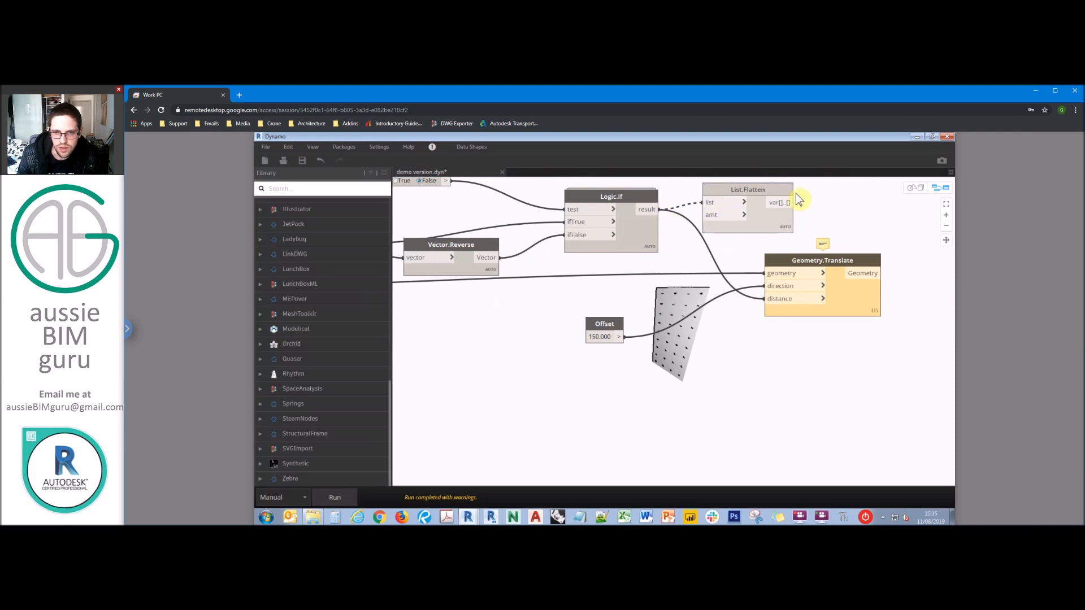
drag(770, 194, 755, 200)
- Shift Geometry.Translate aside and rewire it so the Logic.If result feeds direction and Offset feeds distance
drag(851, 263, 888, 273)
click(842, 295)
click(841, 306)
click(620, 337)
- Delete the List.Flatten node and run the graph, inspecting the list of translated points from Geometry.Translate
click(733, 220)
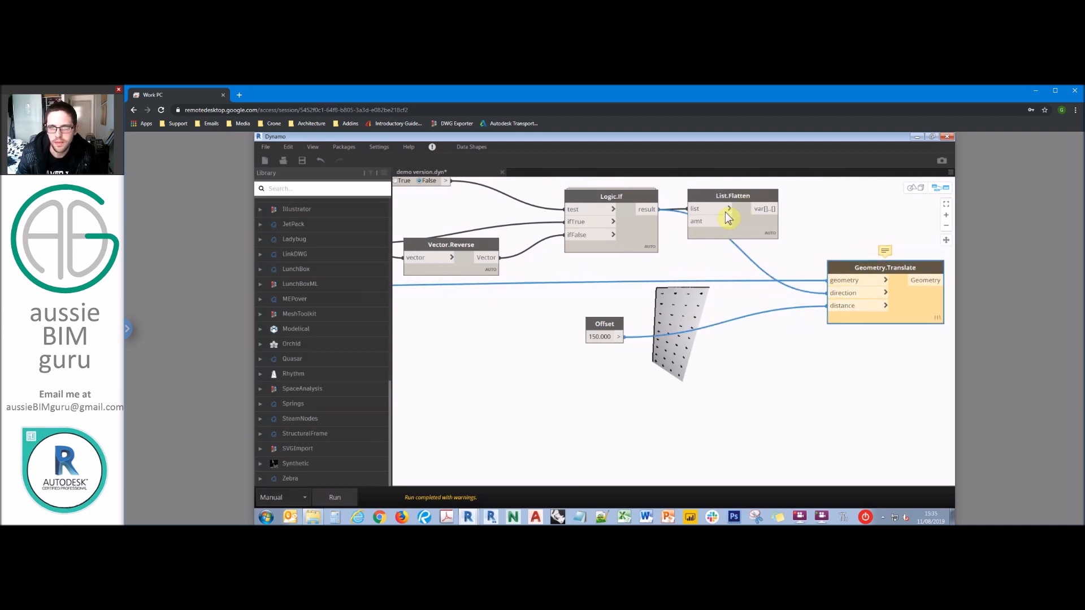
key(Delete)
click(340, 497)
drag(856, 272, 794, 261)
click(867, 276)
mouse_move(873, 320)
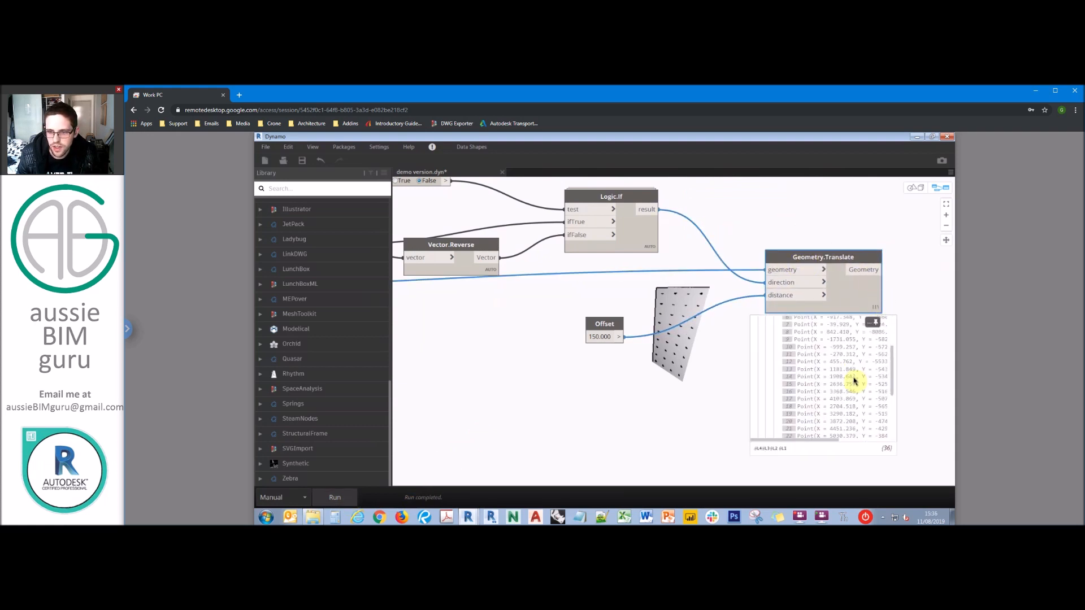
- Set the Offset to 3000, run the graph and orbit the 3D background preview to judge the offset
double_click(600, 337)
text(3000)
click(421, 438)
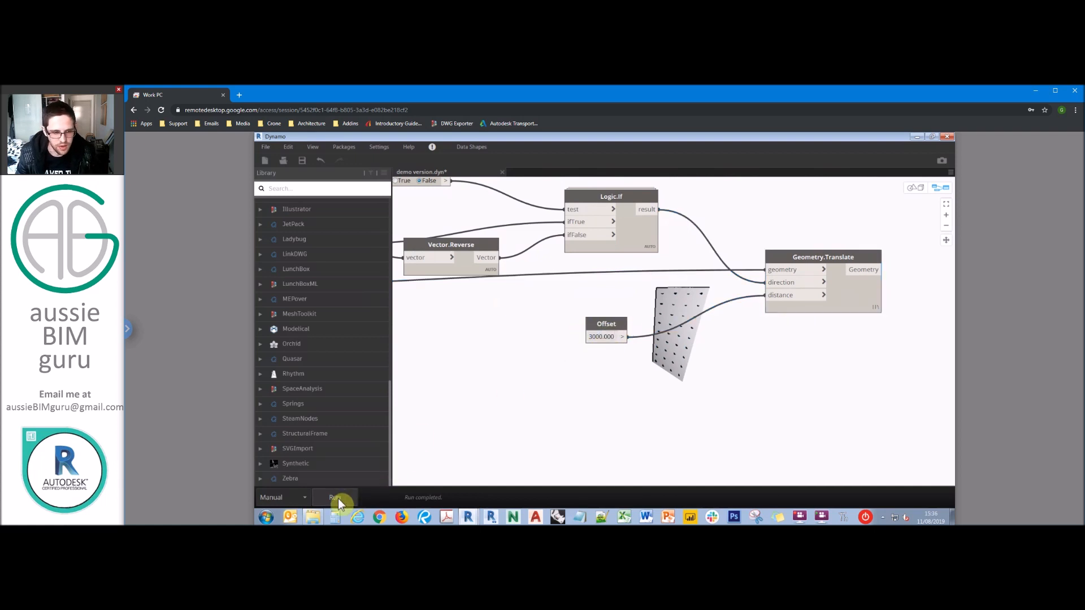
key(ctrl+b)
drag(802, 337, 644, 346)
- Switch to Revit and orbit the 3D view to inspect the offset points against the mass, returning to Dynamo
click(917, 137)
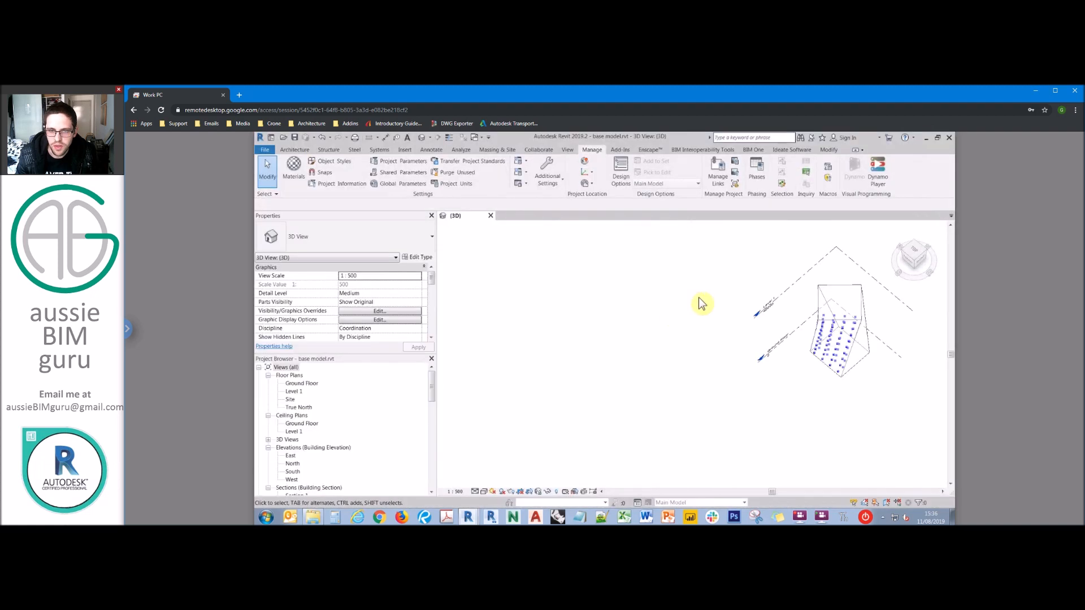
shift+middle_drag(766, 356, 853, 313)
click(474, 517)
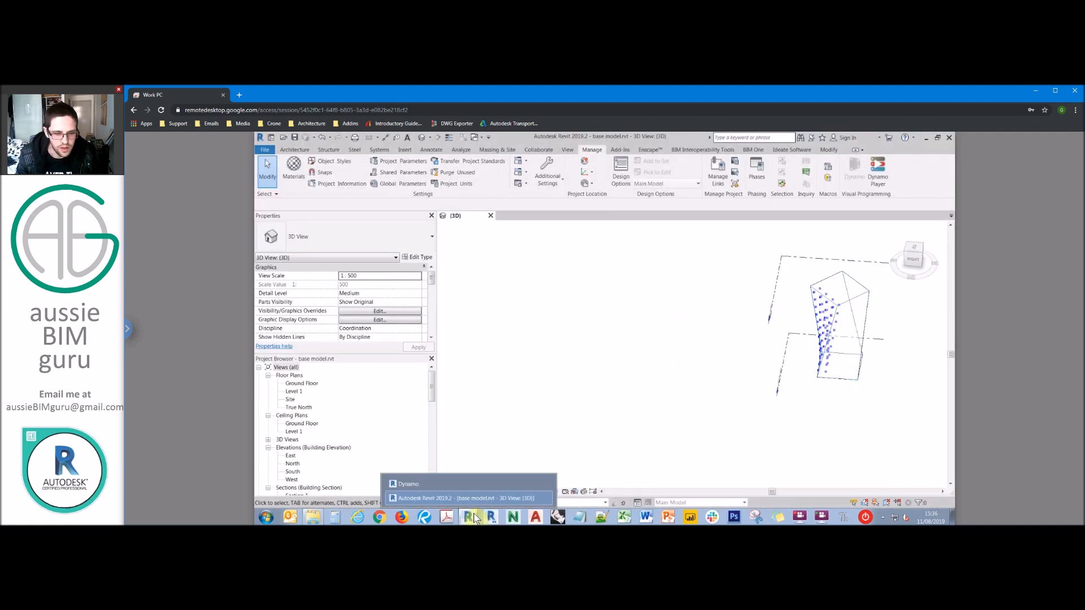
click(476, 484)
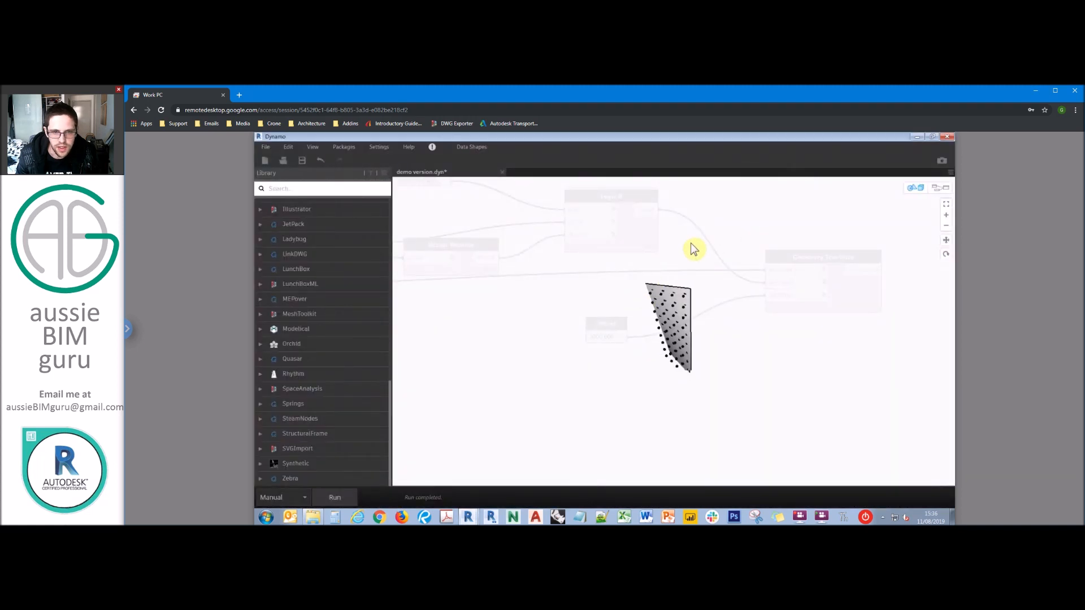
- Set Normal flip? to True, run the graph and check in Revit which side of the face the points move to
click(941, 188)
middle_drag(650, 262, 746, 305)
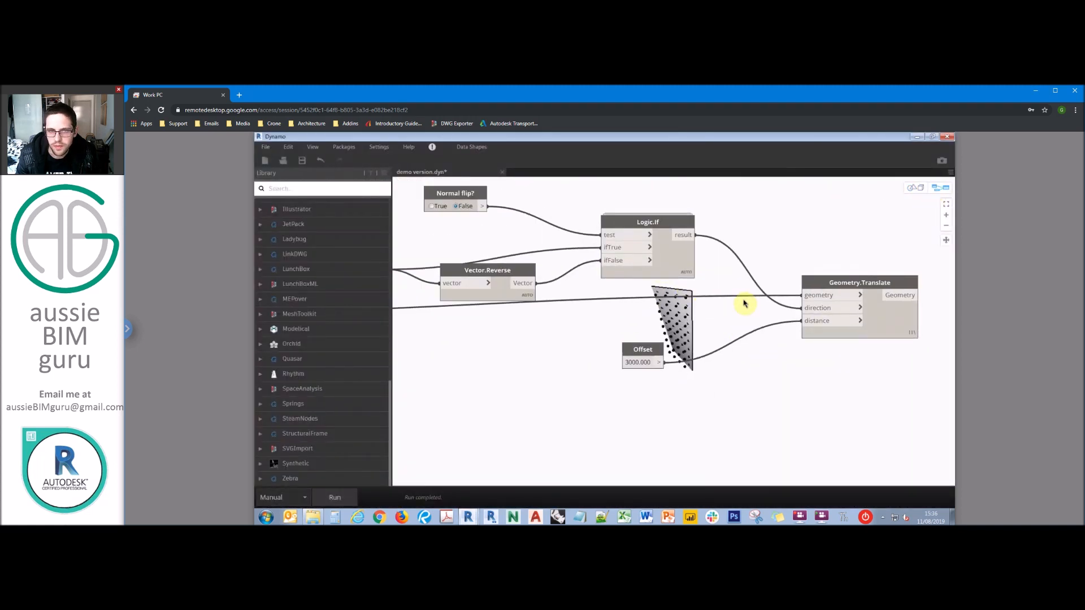
click(490, 224)
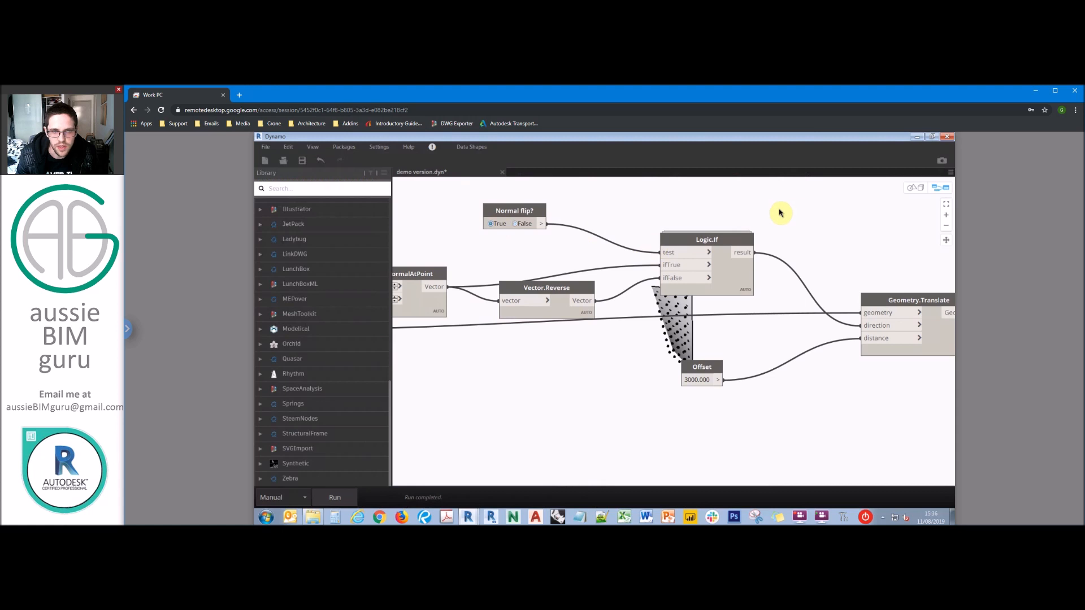
middle_drag(540, 391, 465, 394)
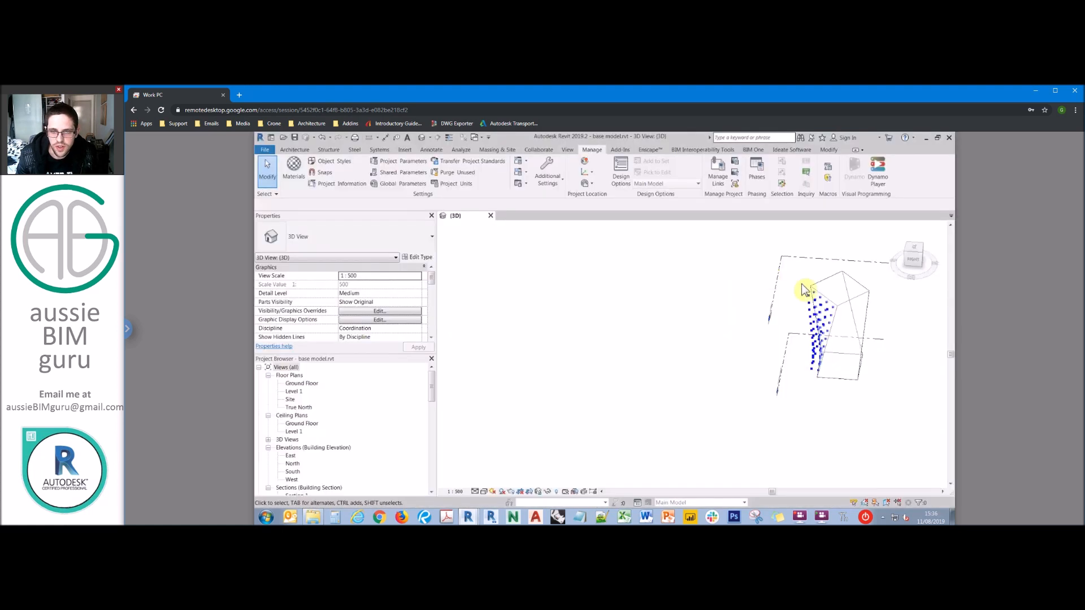
mouse_move(824, 401)
shift+middle_down()
mouse_move(840, 347)
mouse_move(809, 393)
shift+middle_up()
click(477, 484)
- Set the Offset value to 150
click(623, 385)
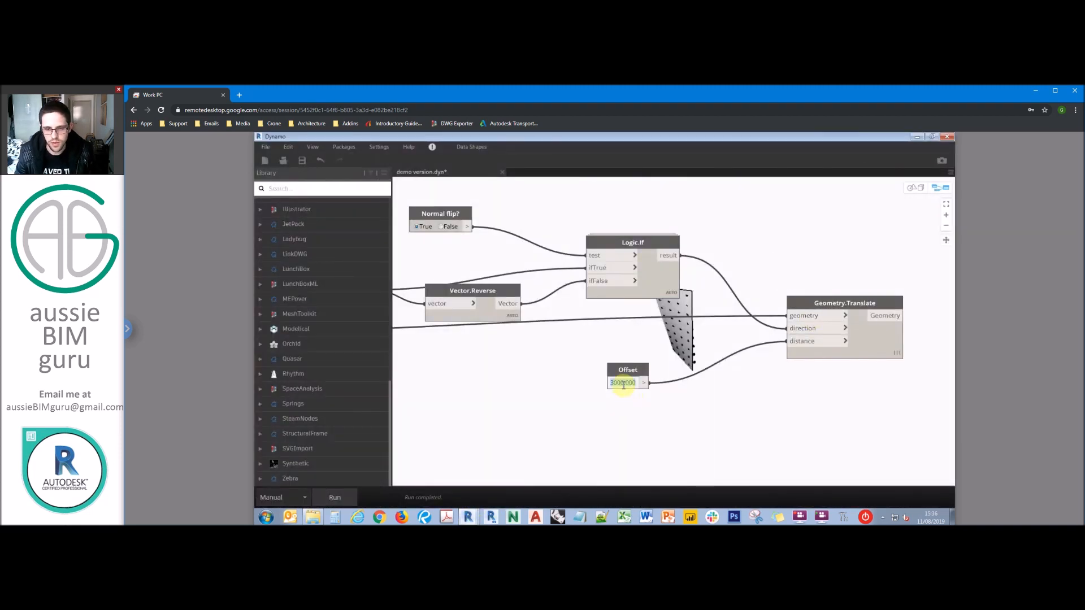
text(150)
click(737, 412)
- Turn off the geometry preview of the Surface.PointAtParameter node
scroll(738, 408, down, 5)
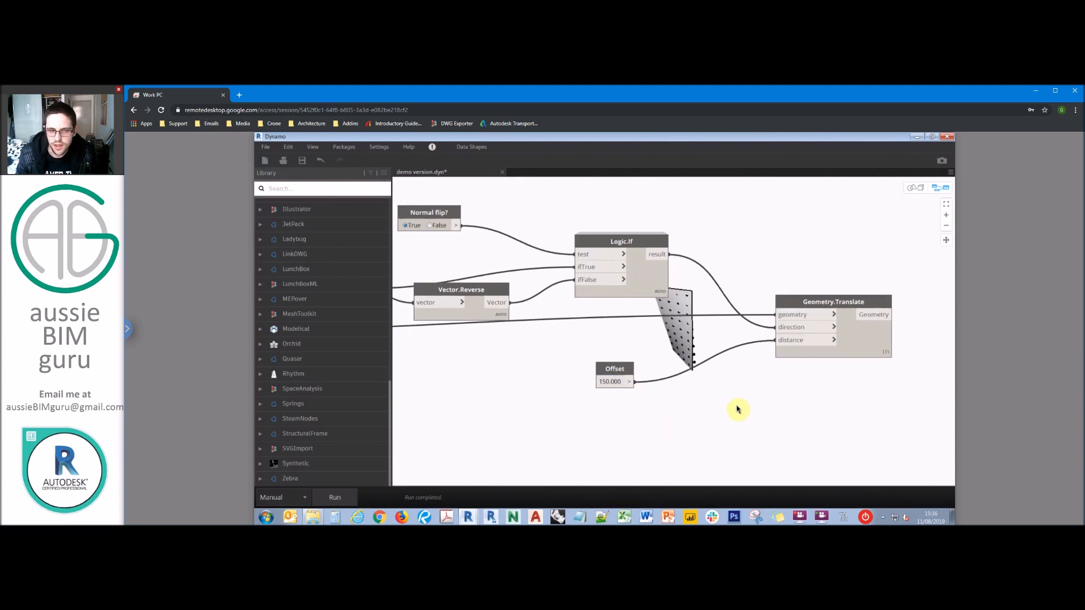
click(490, 327)
middle_drag(468, 294, 668, 255)
click(550, 316)
right_click(550, 317)
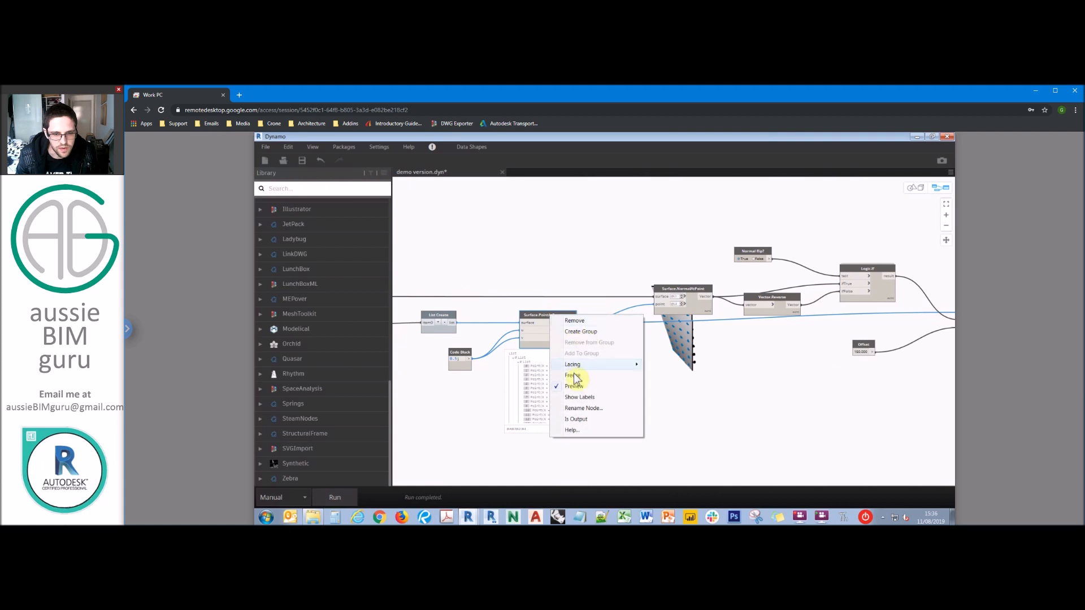
click(581, 388)
click(655, 362)
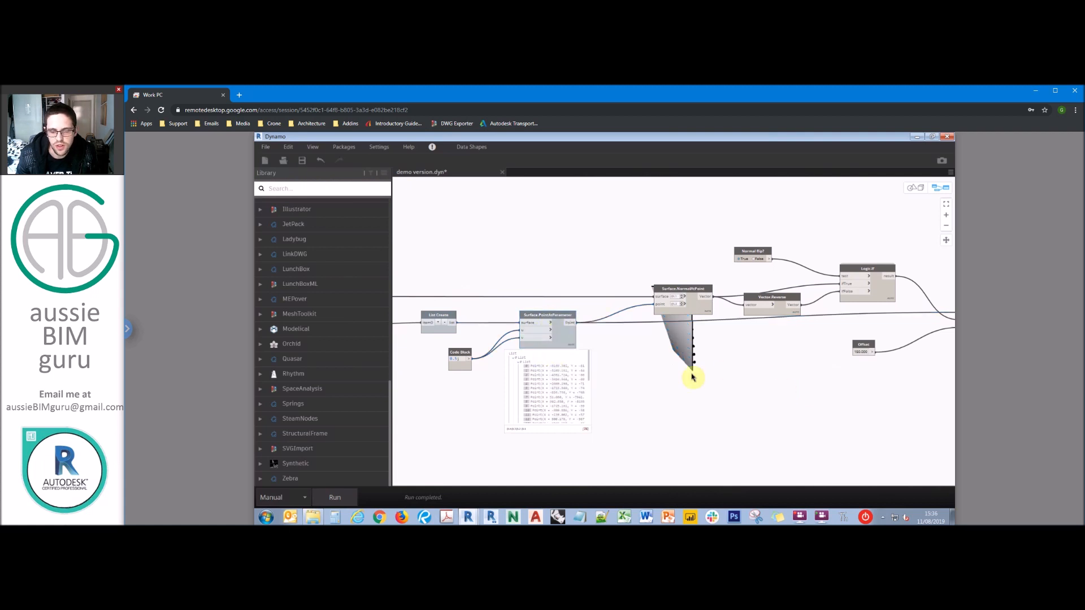
- Orbit the 3D background preview to check the offset points and save demo version.dyn
click(913, 188)
right_drag(835, 266, 693, 271)
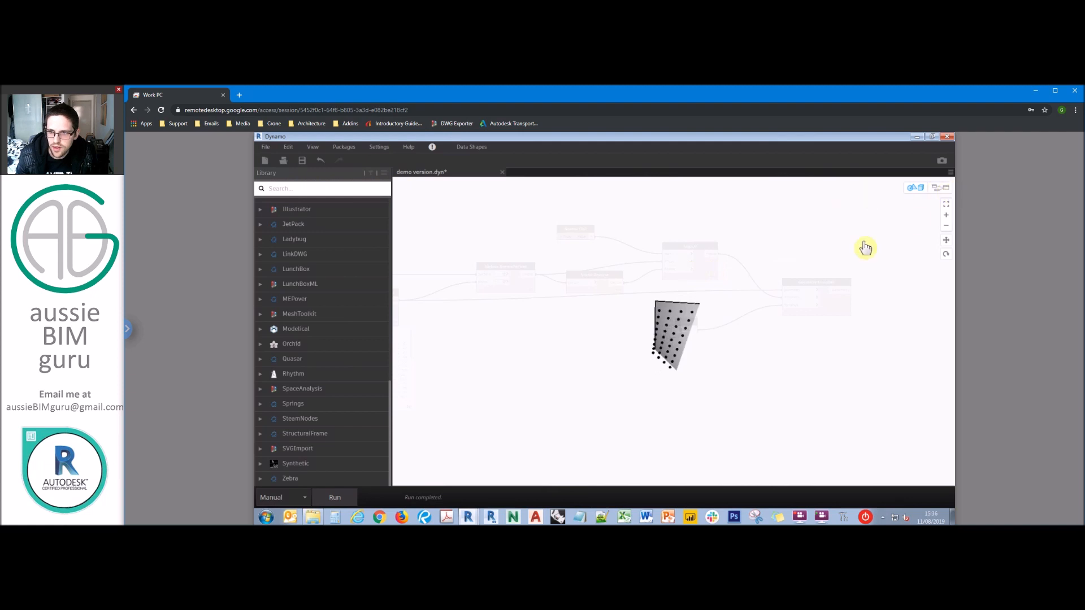
key(ctrl+b)
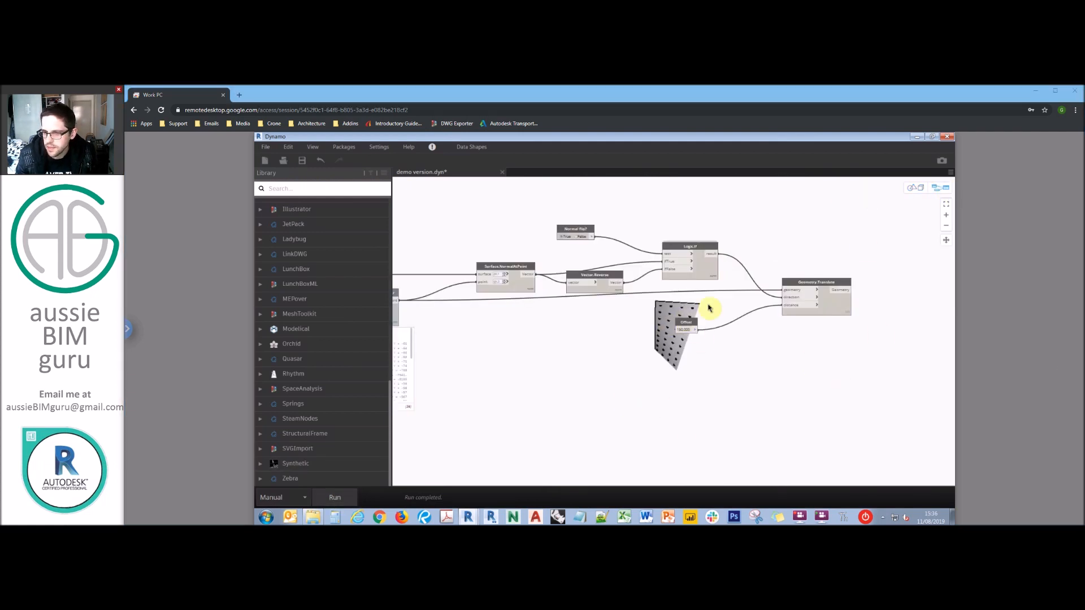
click(812, 367)
key(ctrl+s)
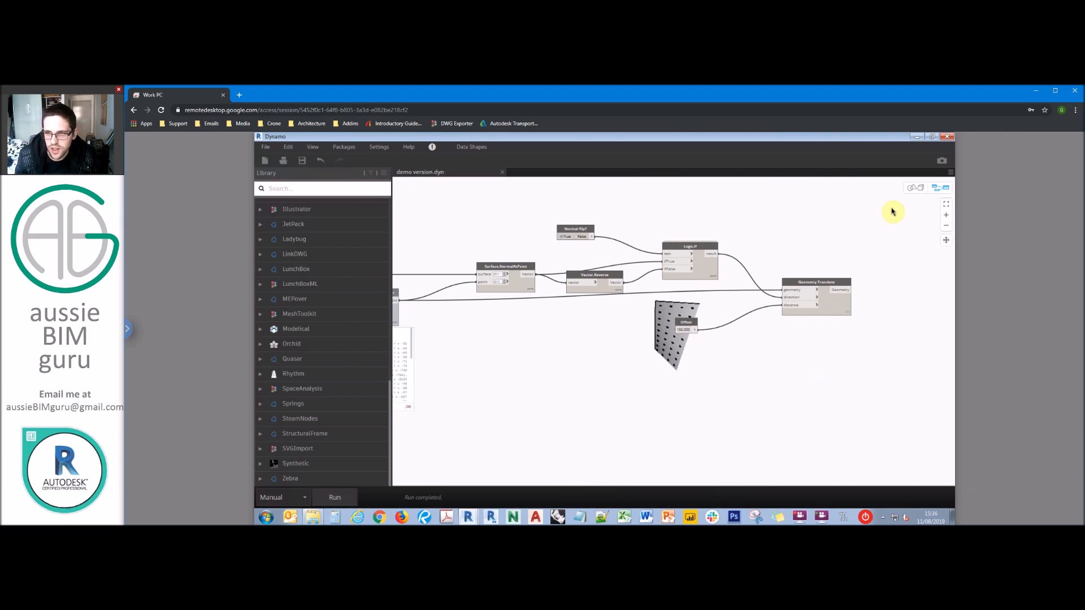
- Switch to Revit, locate the Detector family under Generic Models and open it for editing
click(918, 136)
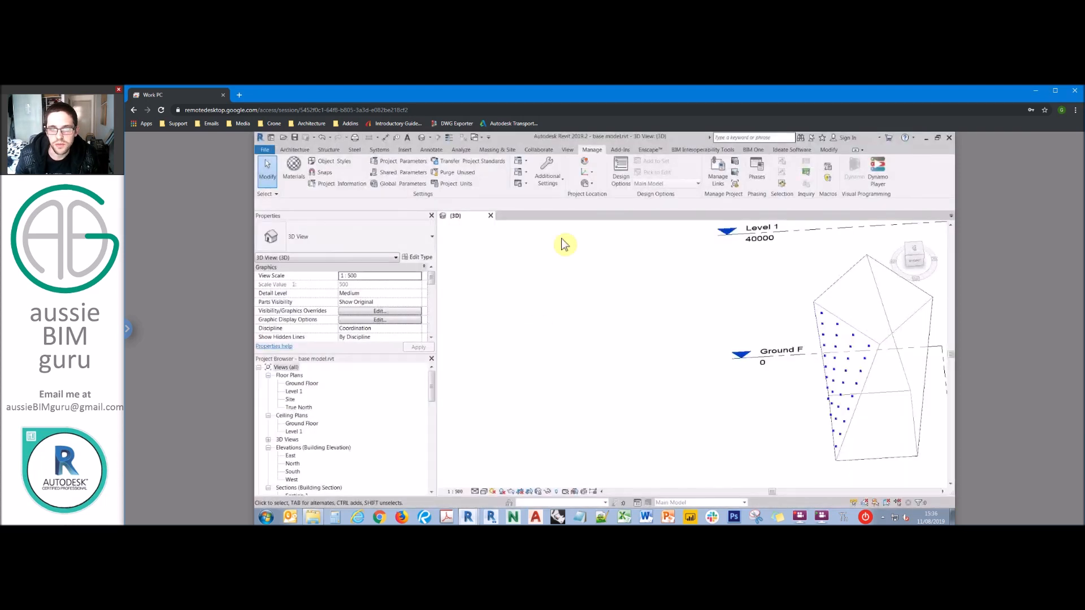
click(380, 426)
scroll(362, 432, down, 10)
scroll(334, 427, down, 4)
double_click(294, 456)
right_click(299, 463)
click(322, 401)
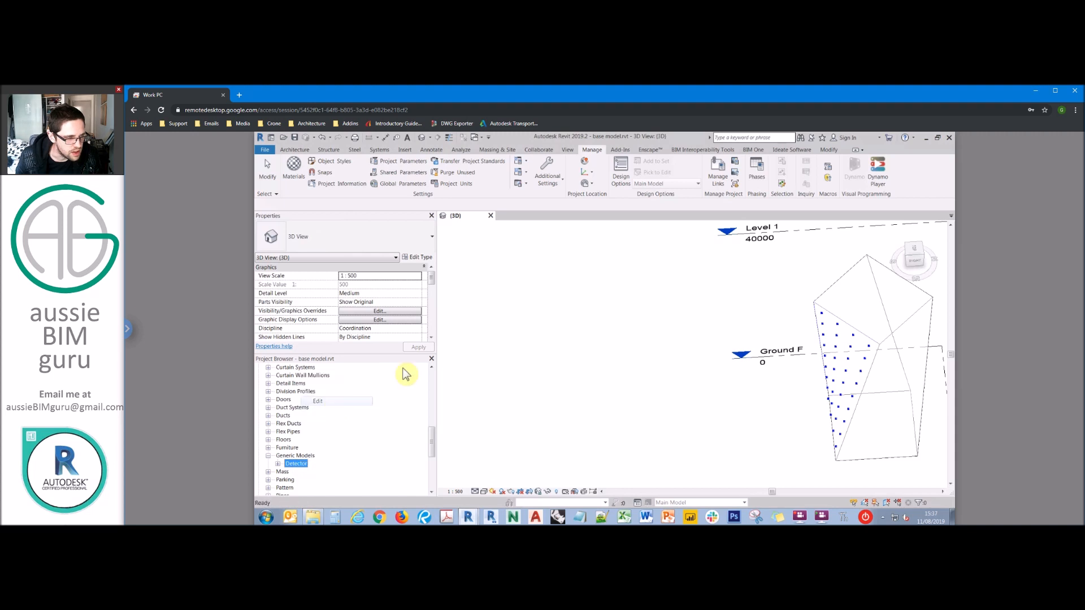
- Set the visual style of the Detector family's 3D view to Wireframe
scroll(701, 386, up, 6)
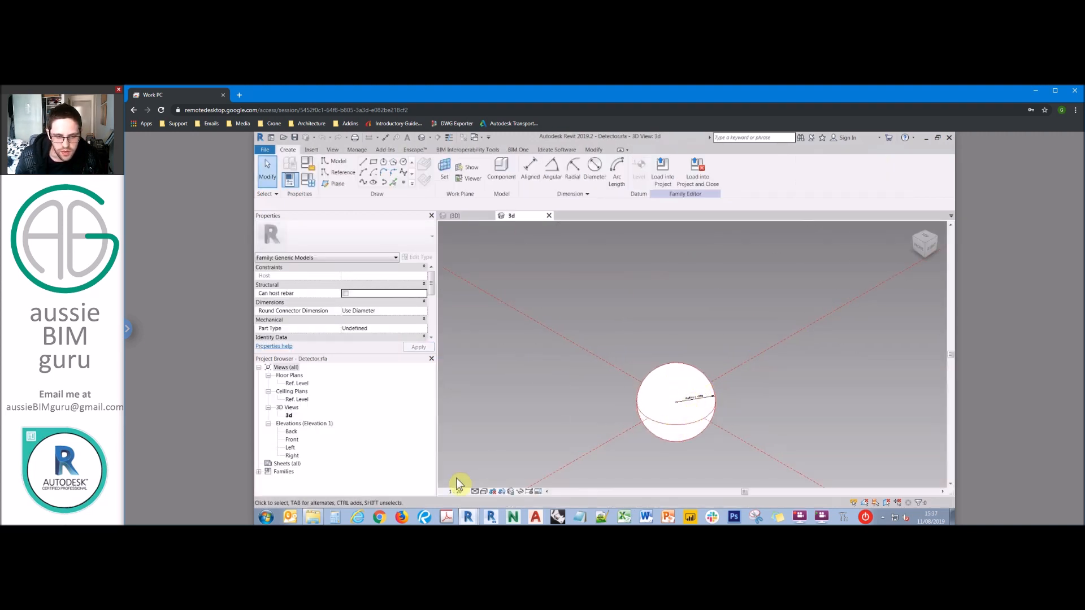
click(484, 491)
click(509, 437)
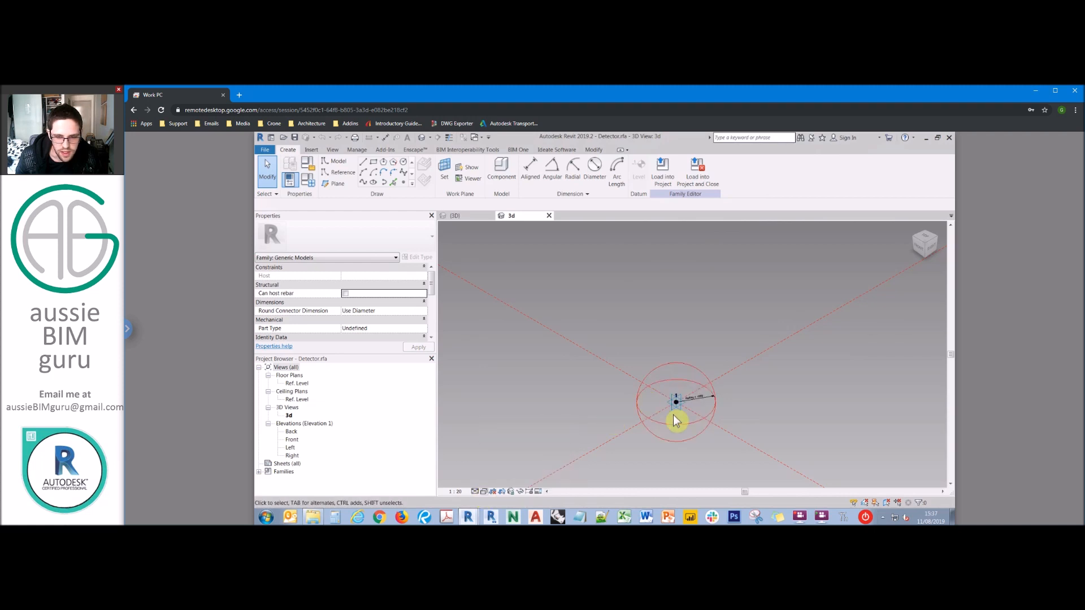
- Open the Detector family's type parameters and review the comment, radius and area parameters, focusing on the two comment parameters
scroll(703, 397, up, 3)
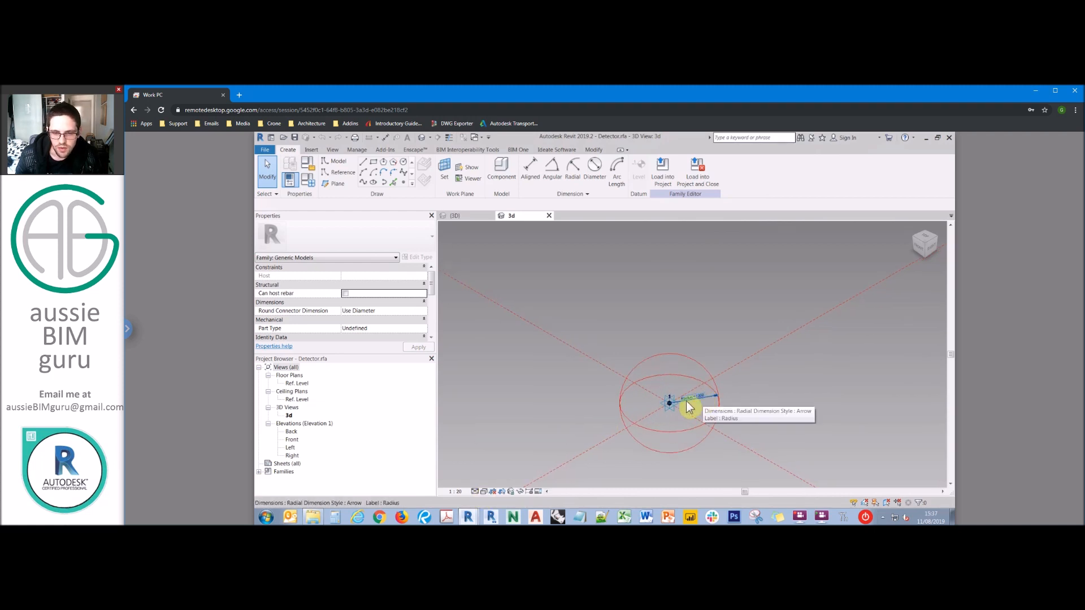
middle_drag(717, 398, 725, 310)
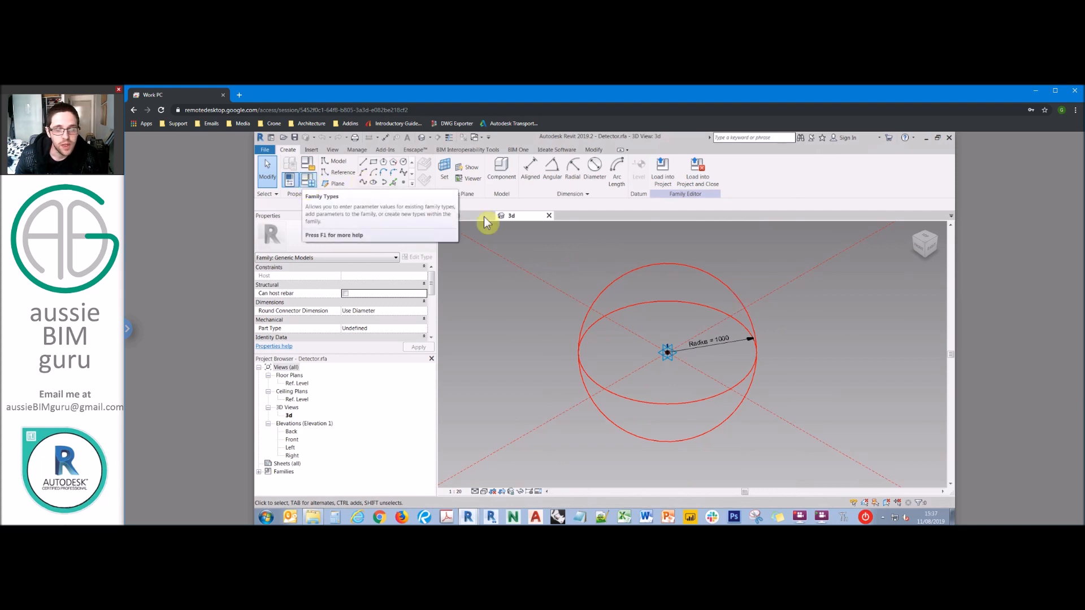
click(310, 180)
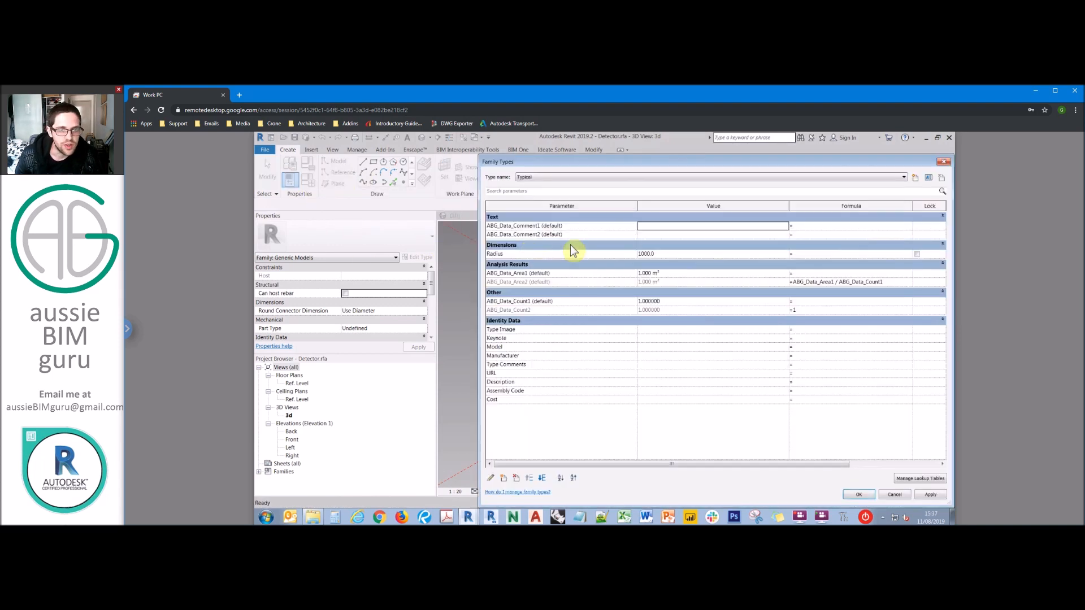
click(567, 227)
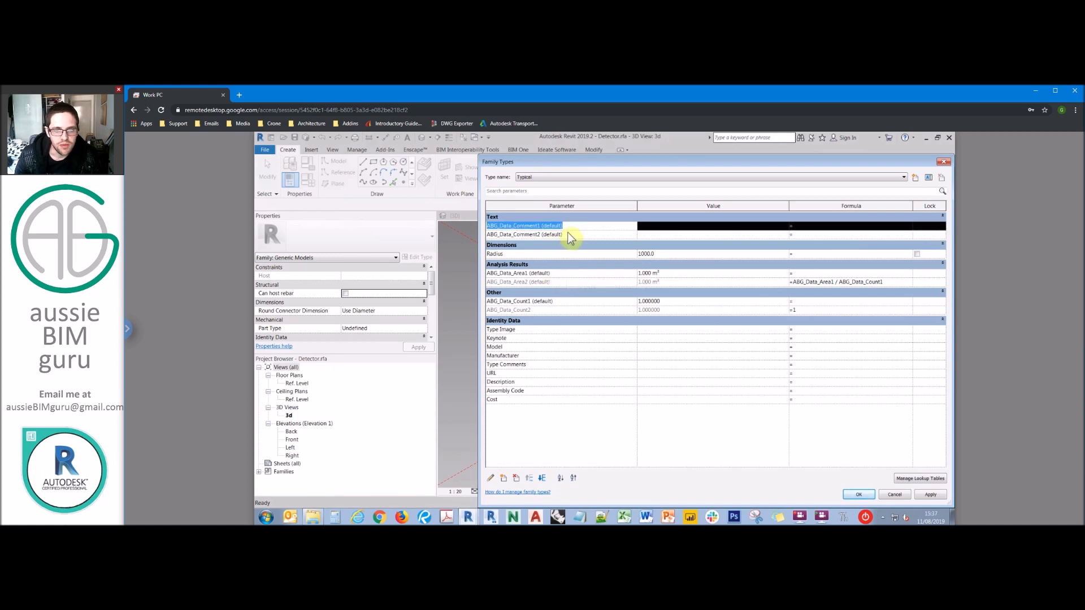
click(563, 234)
click(557, 254)
click(571, 273)
click(582, 282)
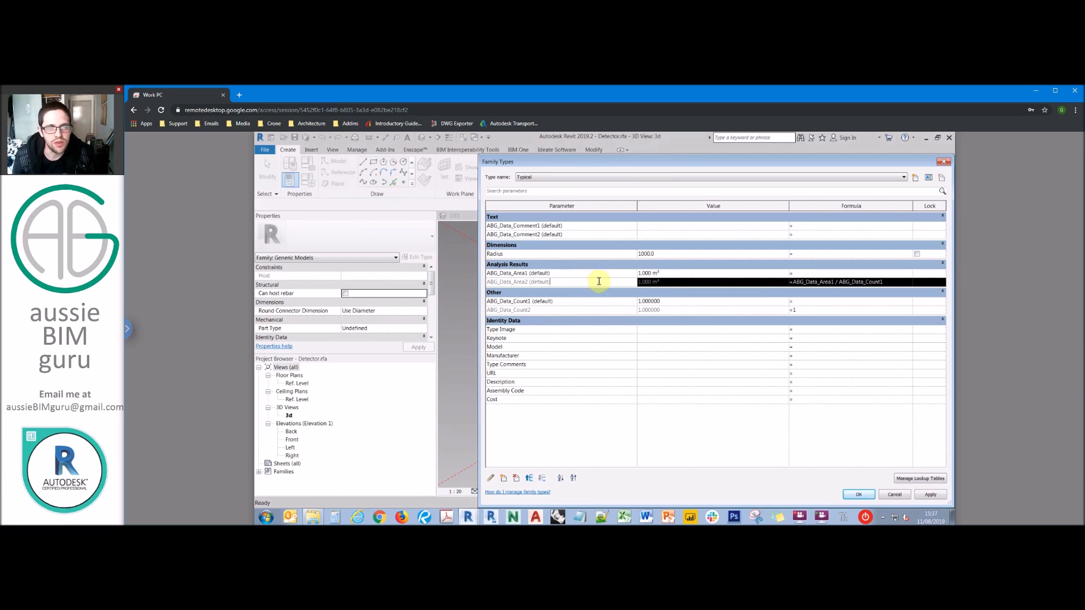
click(564, 227)
double_click(573, 228)
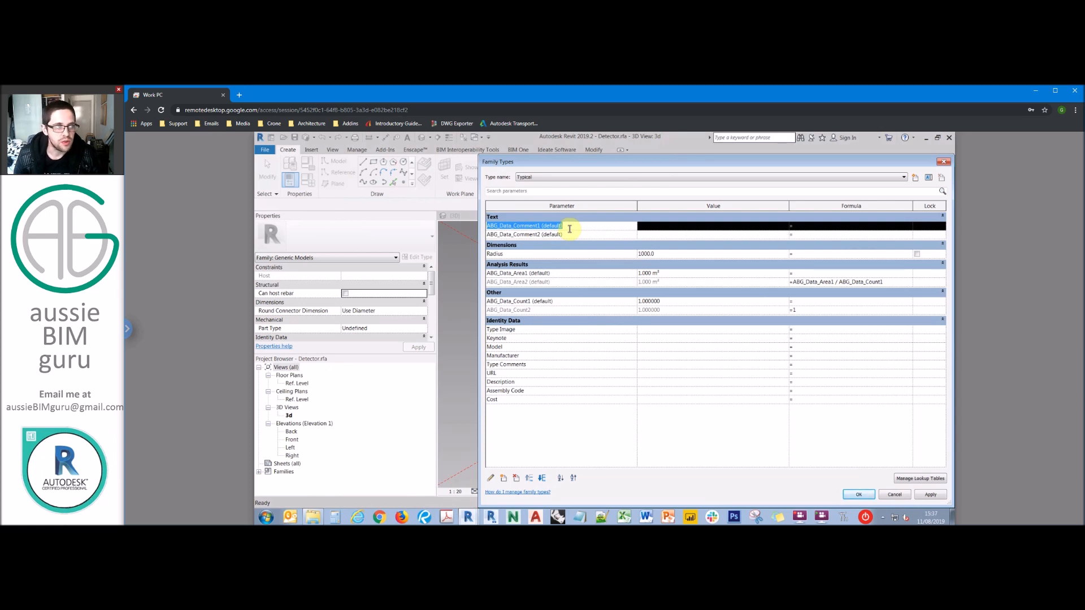
click(546, 228)
click(545, 237)
click(544, 228)
click(548, 232)
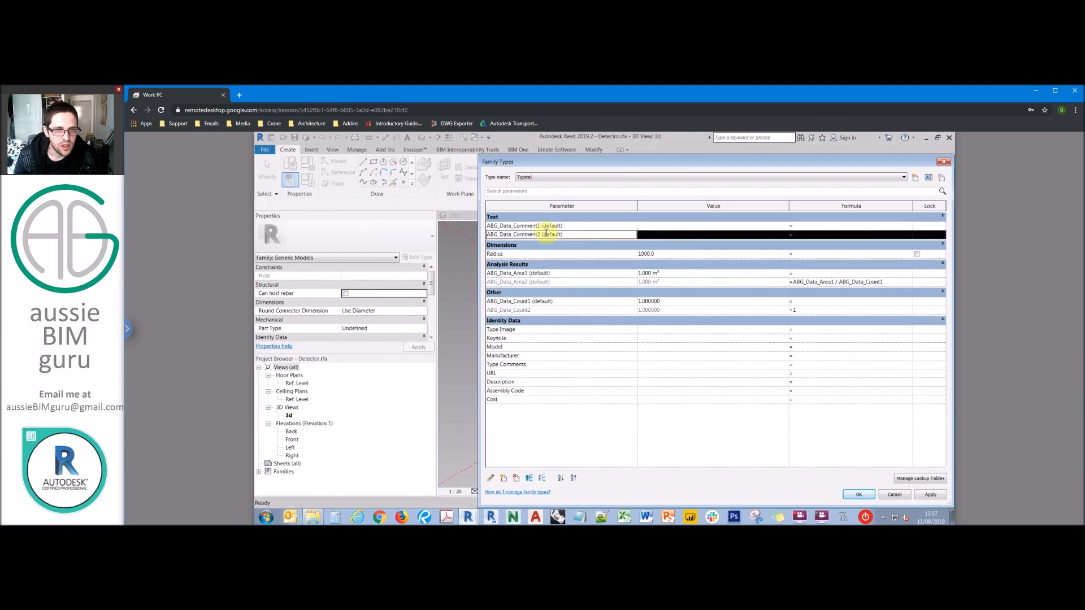
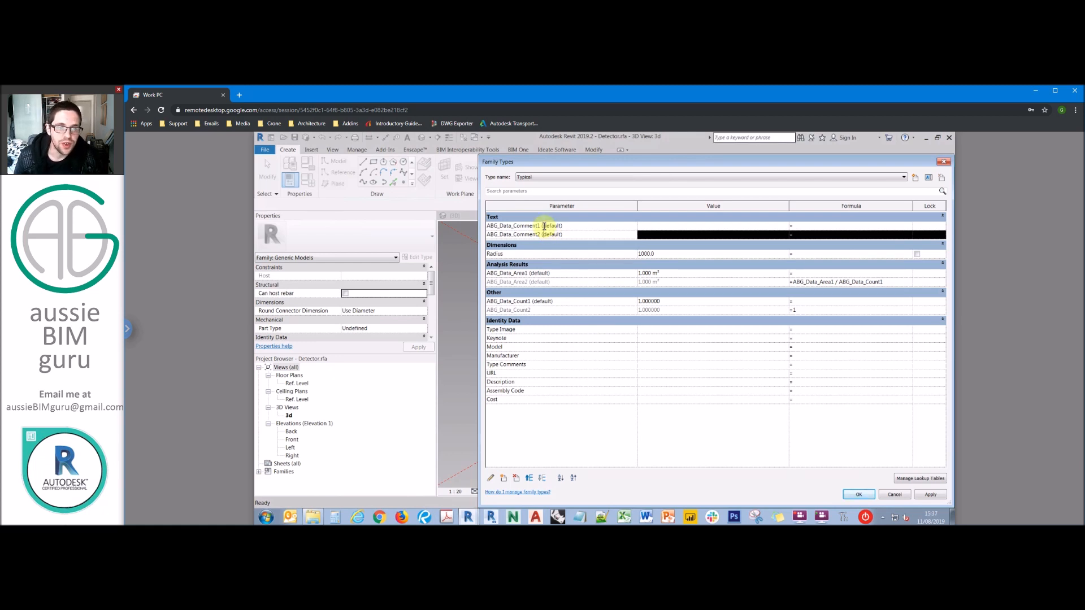
- Examine the area and count parameters of the Detector family, including the ABG_Data_Area2 formula, and close the family types
click(560, 273)
click(570, 280)
click(571, 273)
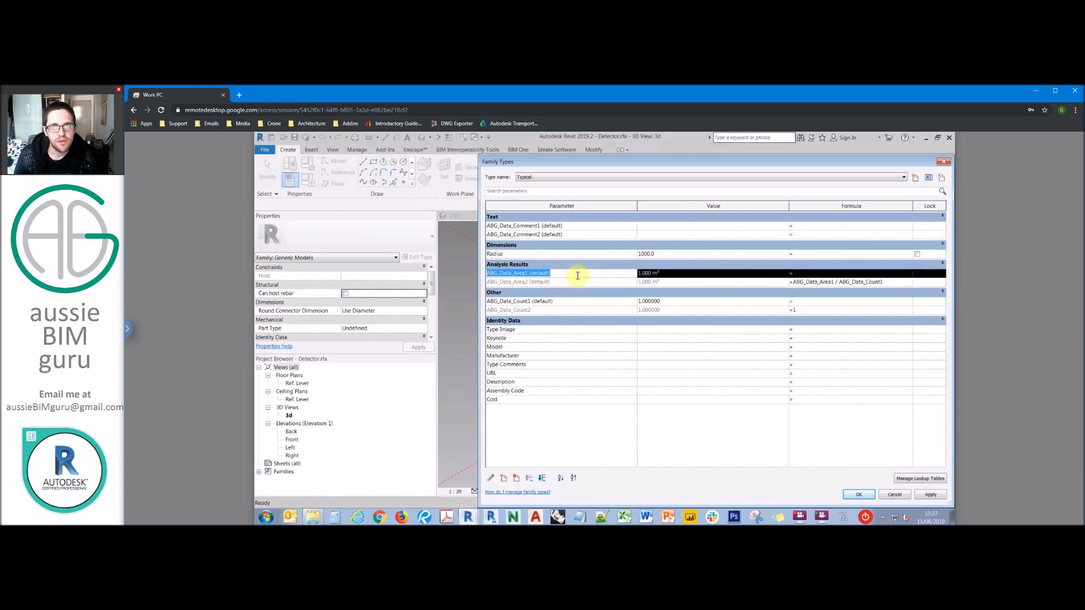
click(660, 275)
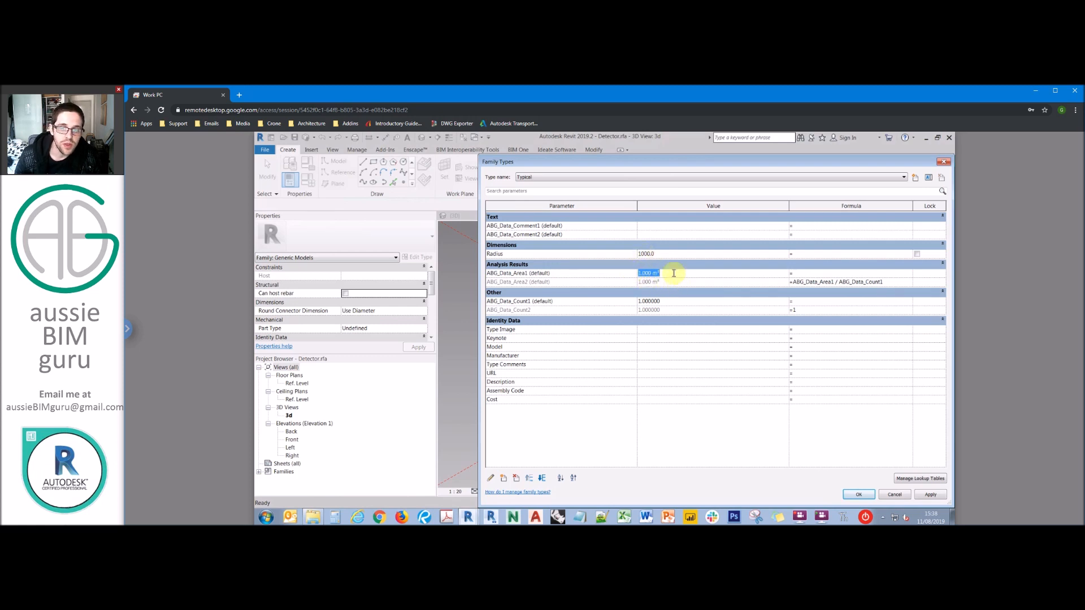
click(615, 283)
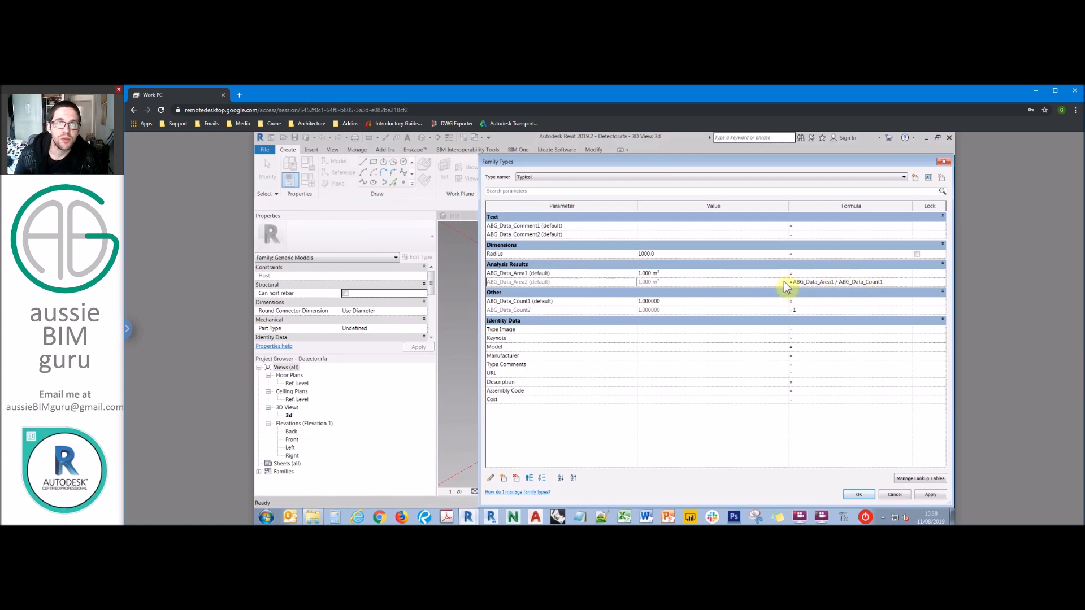
click(555, 305)
click(557, 310)
click(517, 302)
click(517, 302)
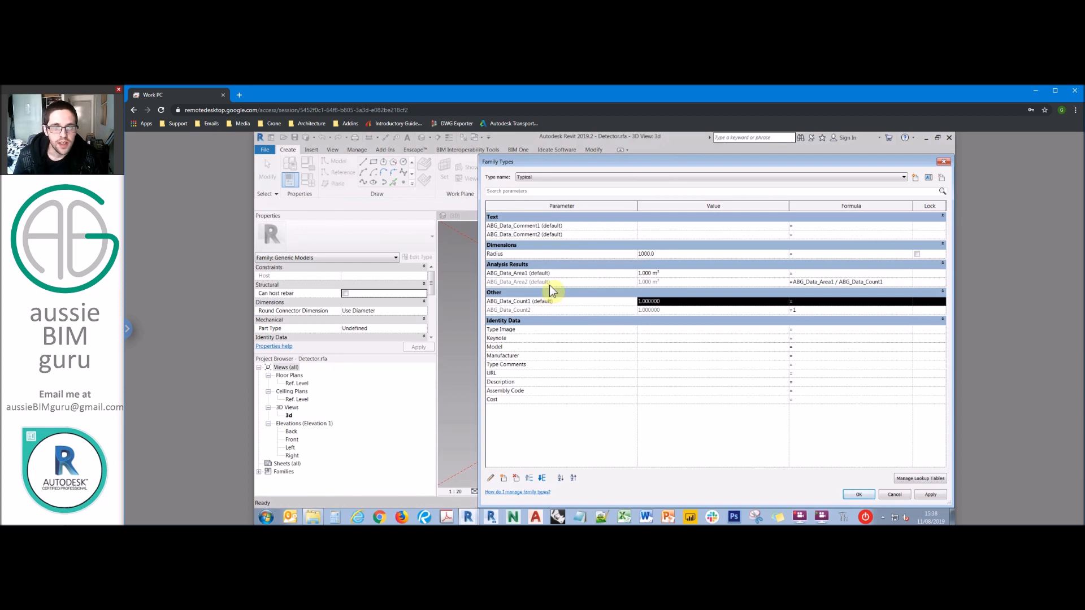
click(550, 283)
click(552, 275)
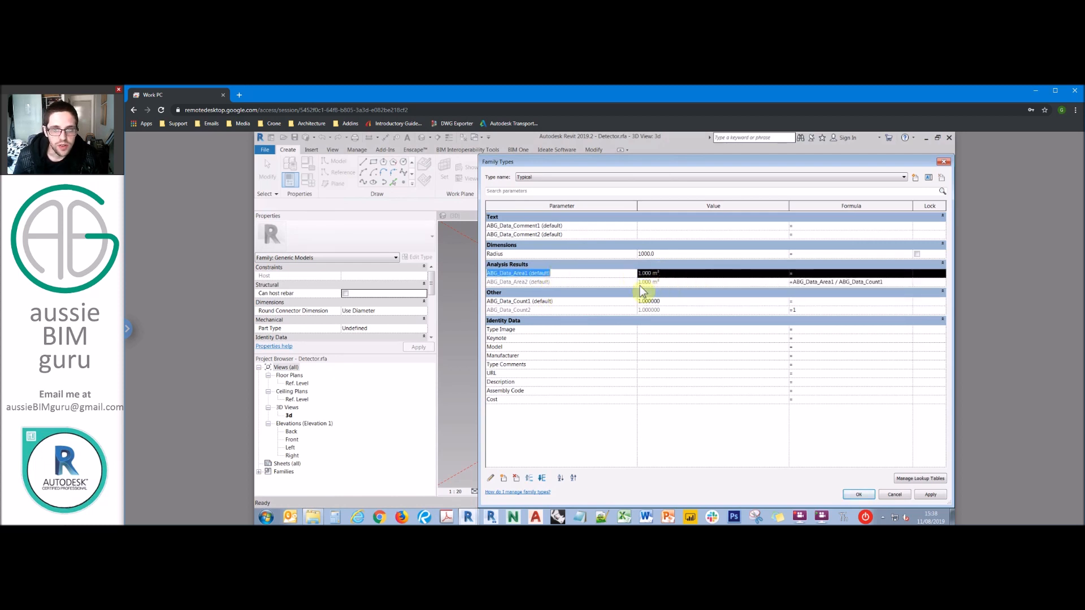
click(575, 301)
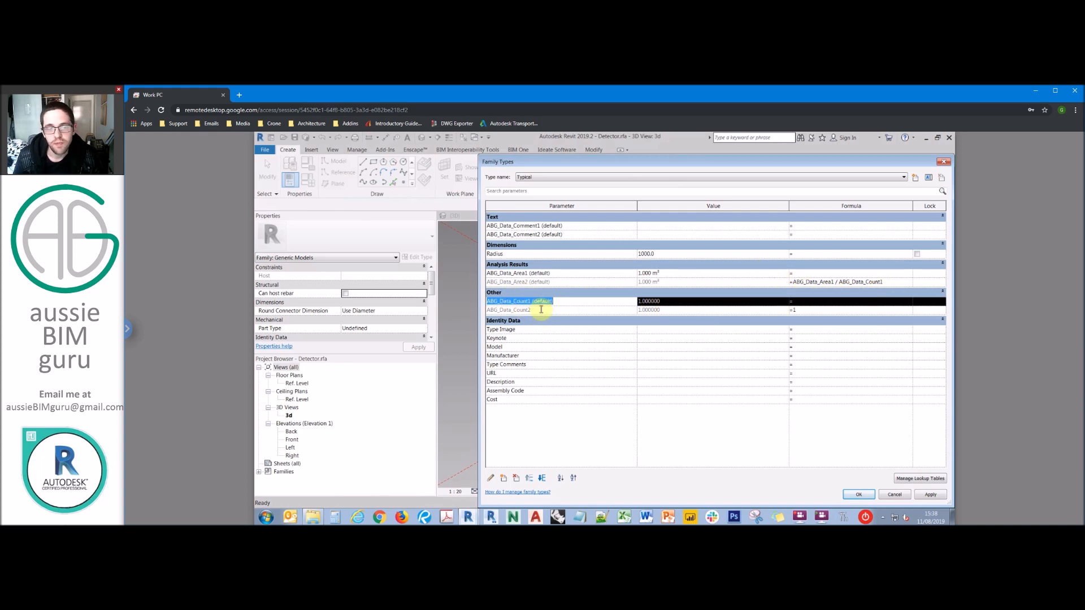
click(659, 313)
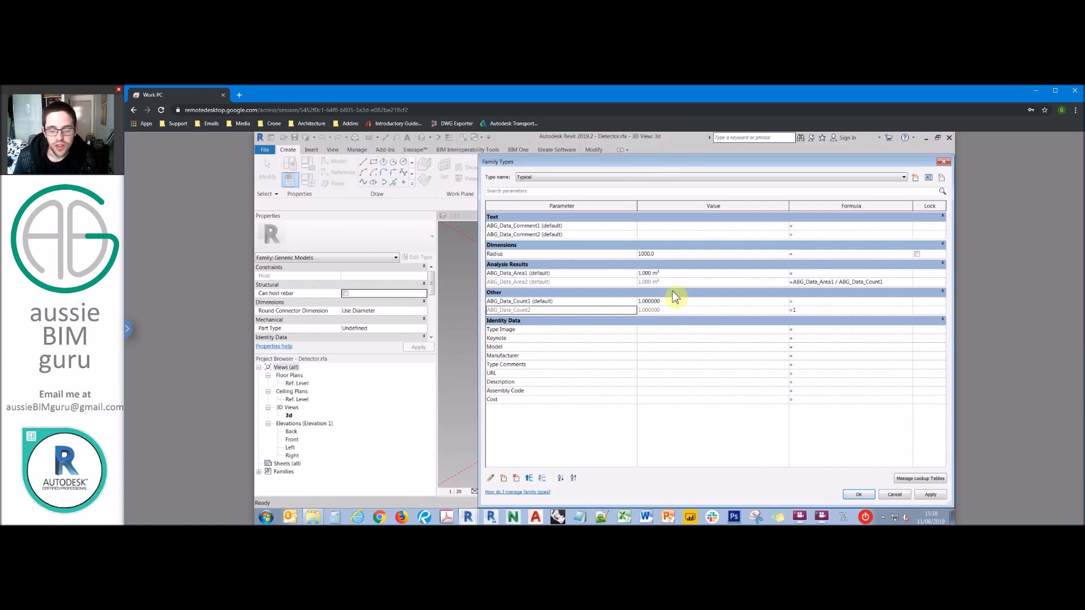
click(859, 495)
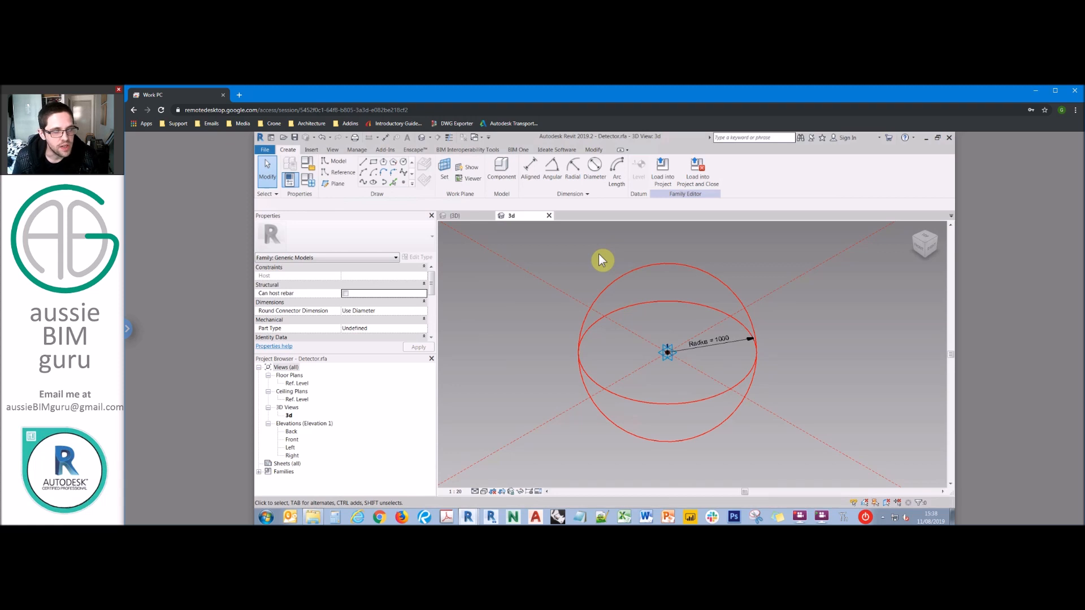
- Close the Detector family's 3D view and switch from the base model to the Dynamo graph
click(549, 216)
click(632, 326)
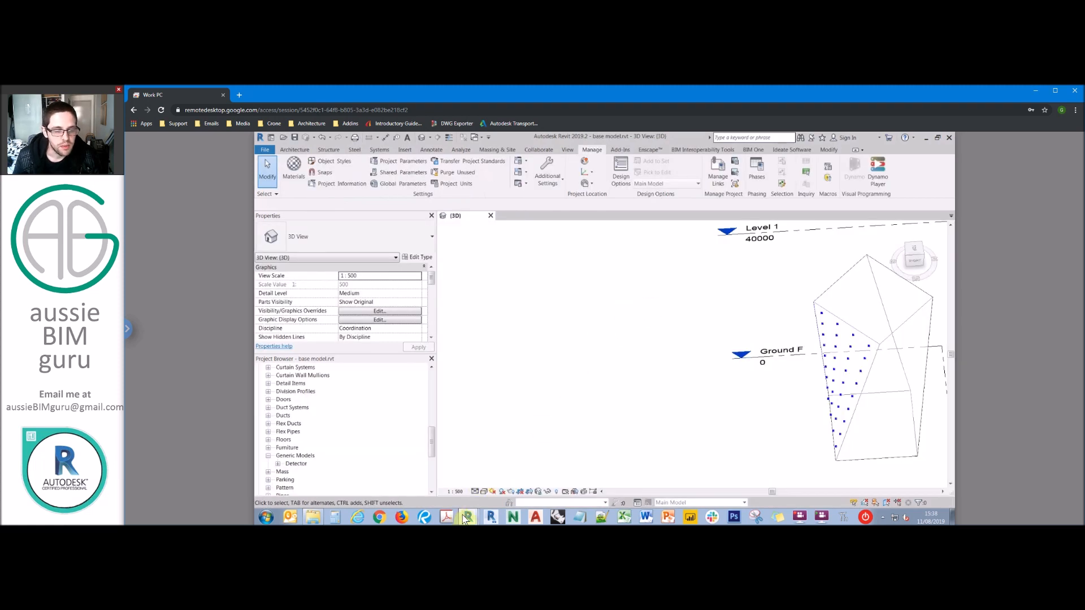
mouse_move(466, 520)
click(474, 482)
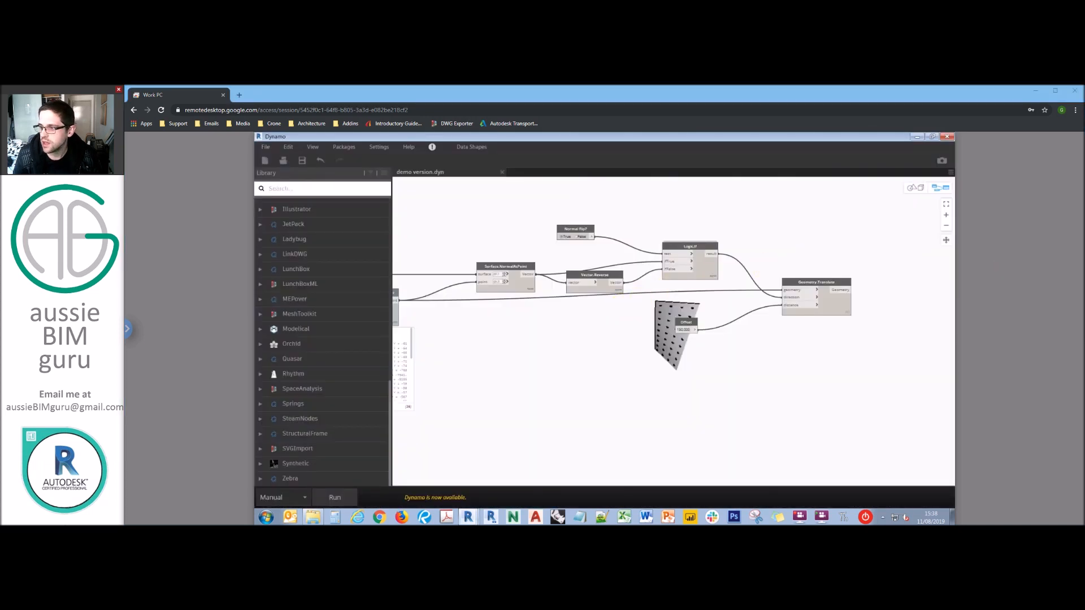
click(723, 357)
right_click(785, 236)
text(adaptiv)
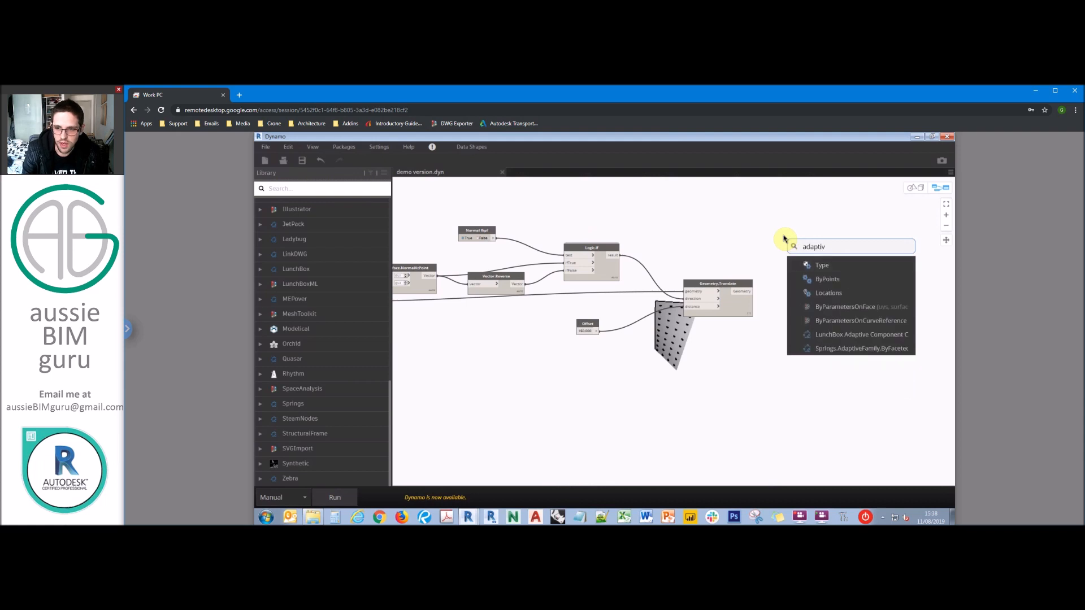
text(e componewnts)
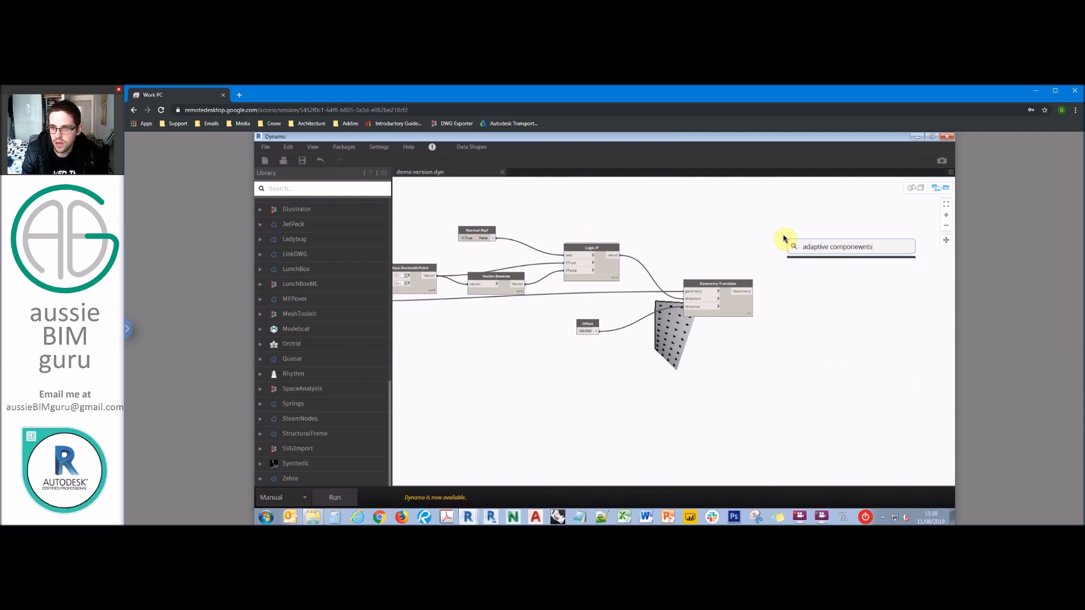
key(BackSpace)
key(BackSpace)
key(BackSpace)
key(BackSpace)
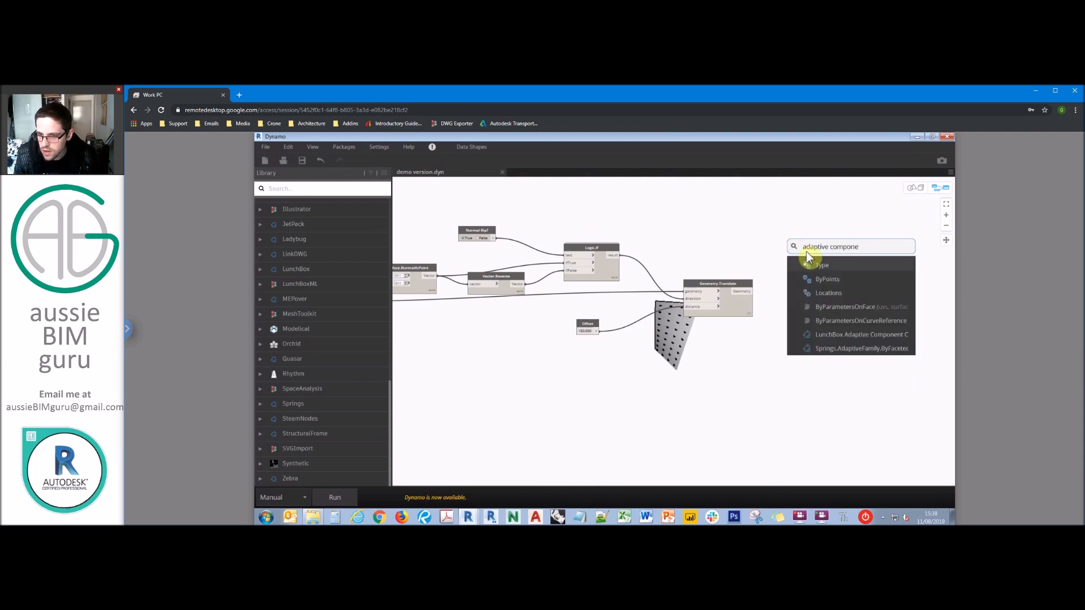
click(876, 339)
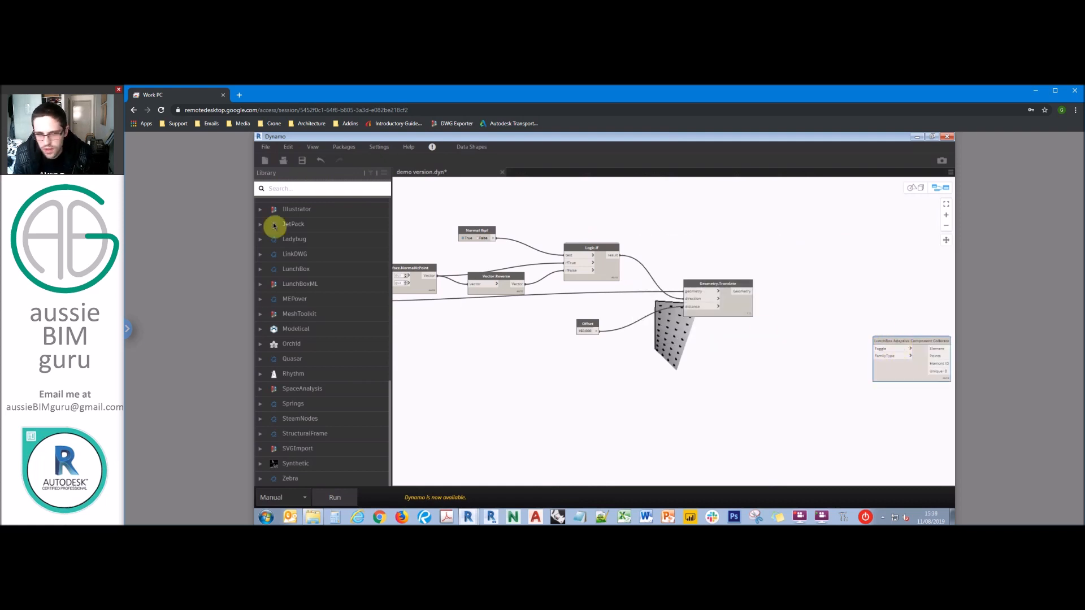
key(Delete)
- Search the node library for "adaptive component" and place an AdaptiveComponent.ByPoints node beyond the Geometry.Translate node
click(310, 188)
text(adaptibe)
key(BackSpace)
key(BackSpace)
text(ve component)
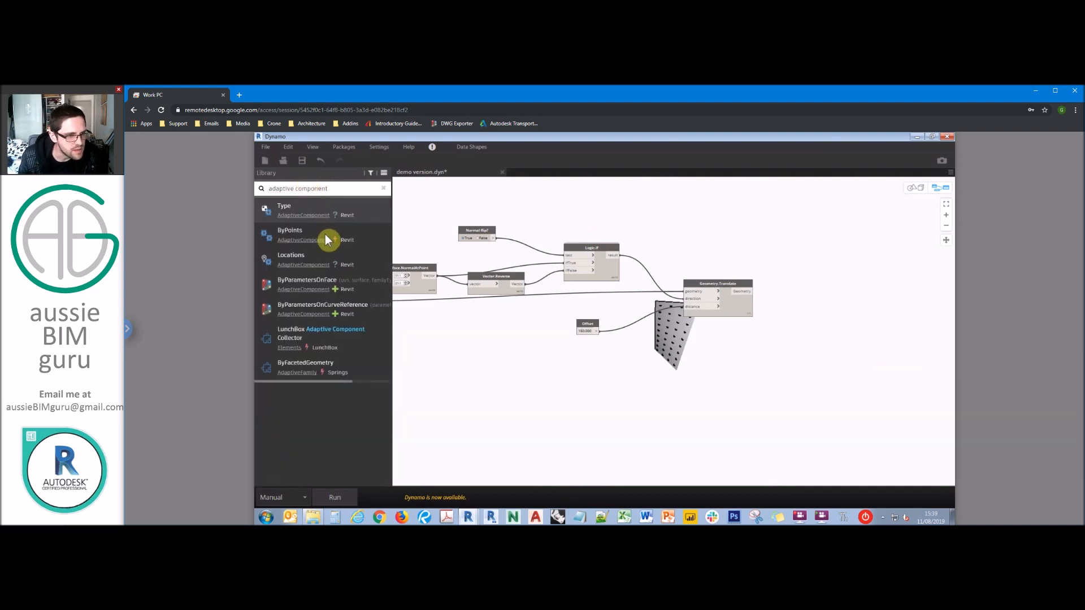
drag(325, 233, 842, 258)
middle_drag(792, 241, 751, 237)
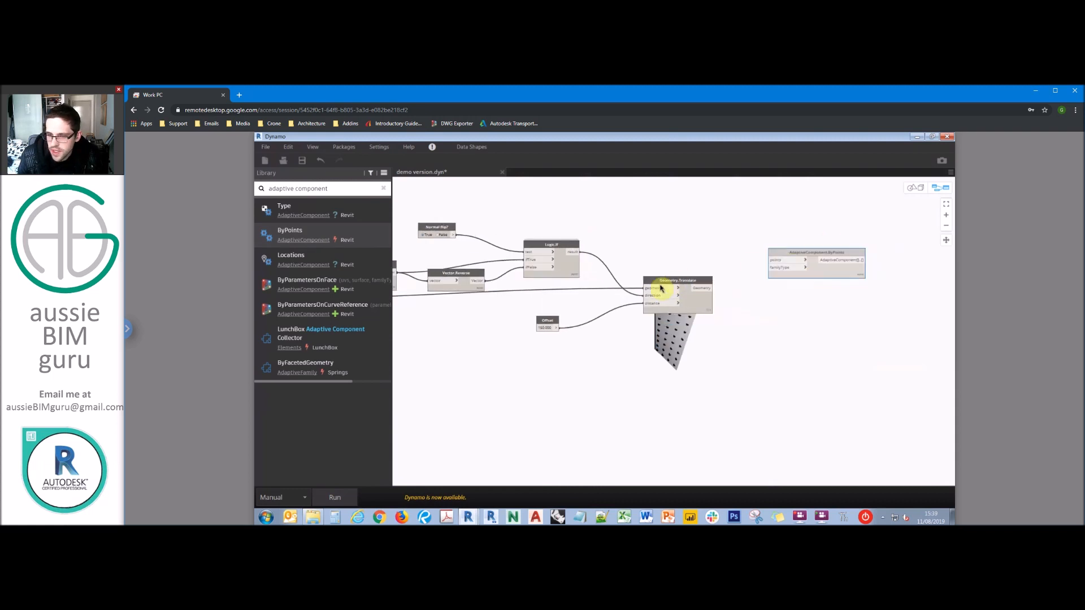
- Add a List.Flatten node fed by the Geometry.Translate output and connect its result to the points input of AdaptiveComponent.ByPoints
drag(704, 294, 717, 253)
right_click(751, 301)
text(flatte)
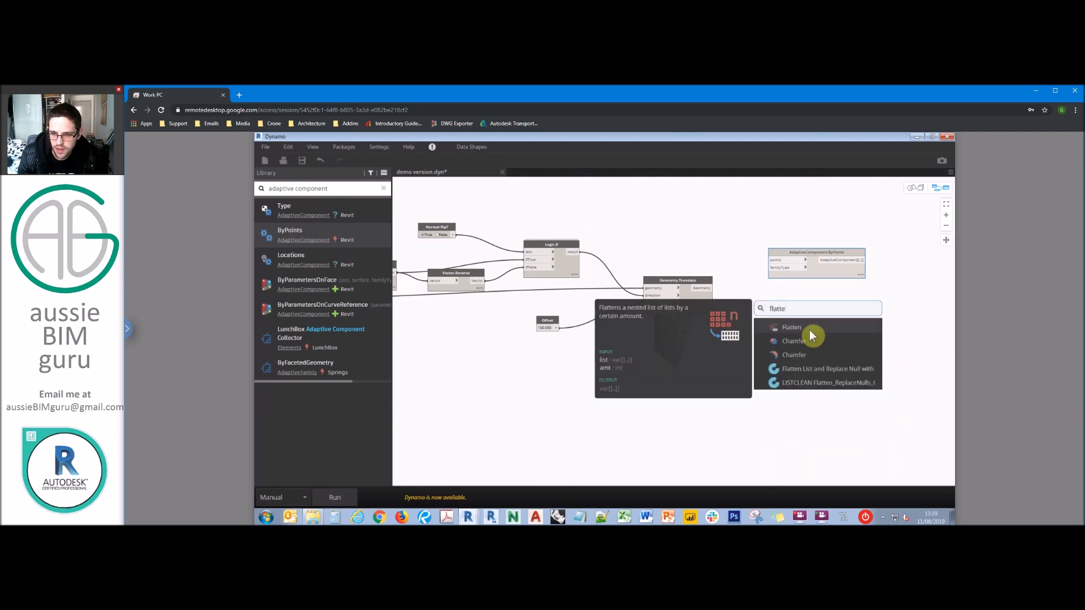
click(810, 331)
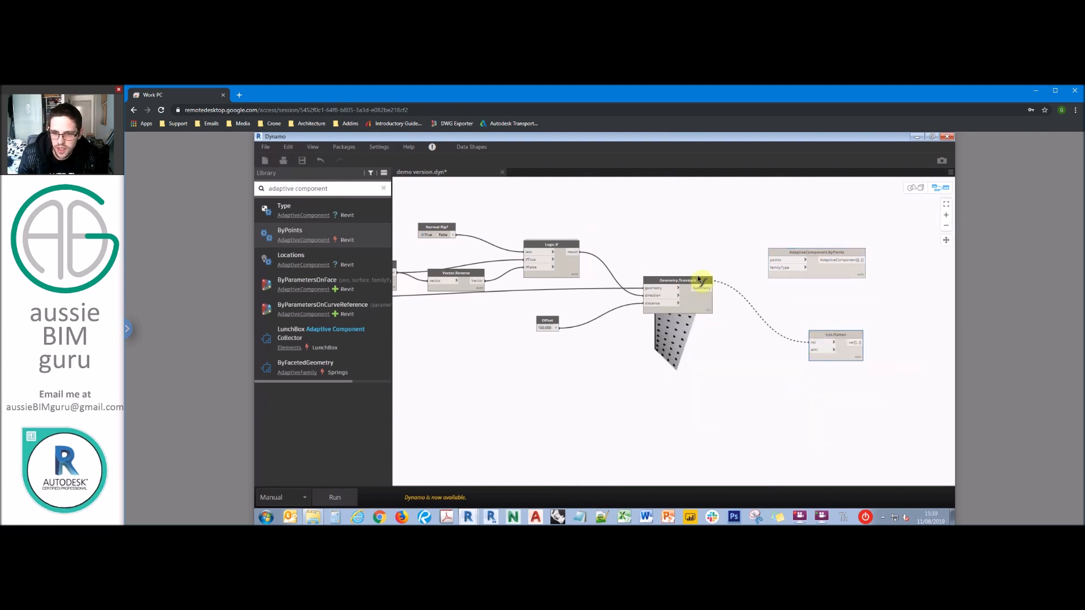
drag(821, 334, 846, 269)
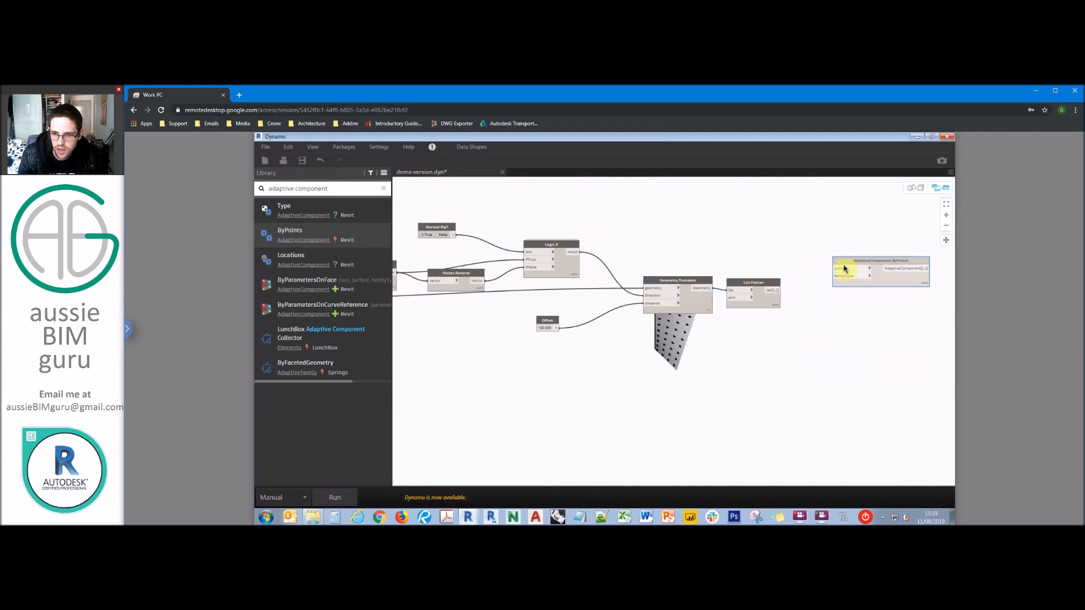
click(780, 290)
click(848, 272)
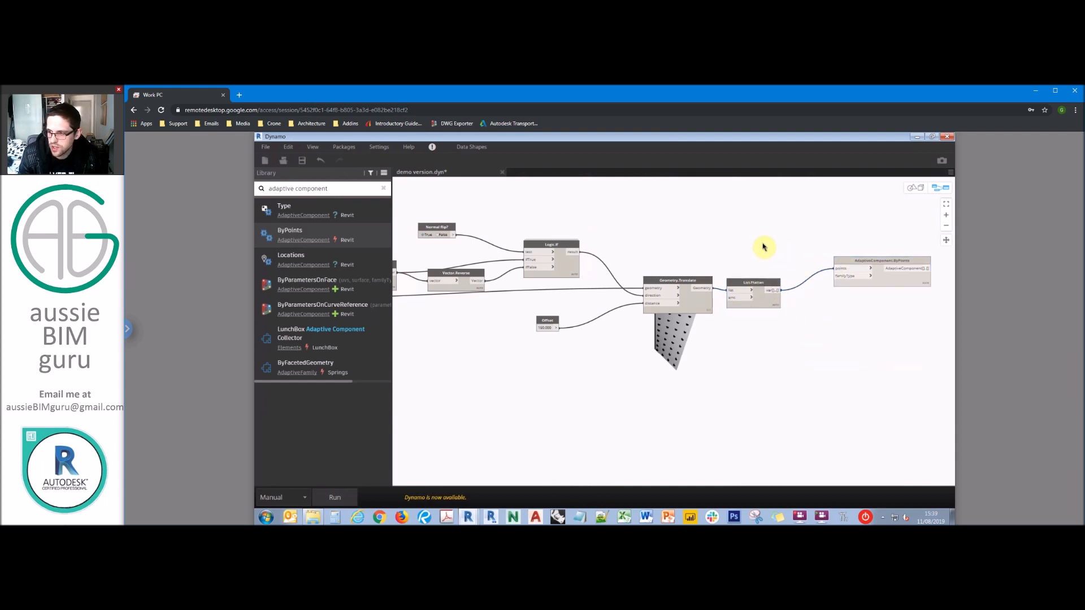
- Add a Family Types node and set its family type to Detector:Typical
right_click(754, 240)
text(famni)
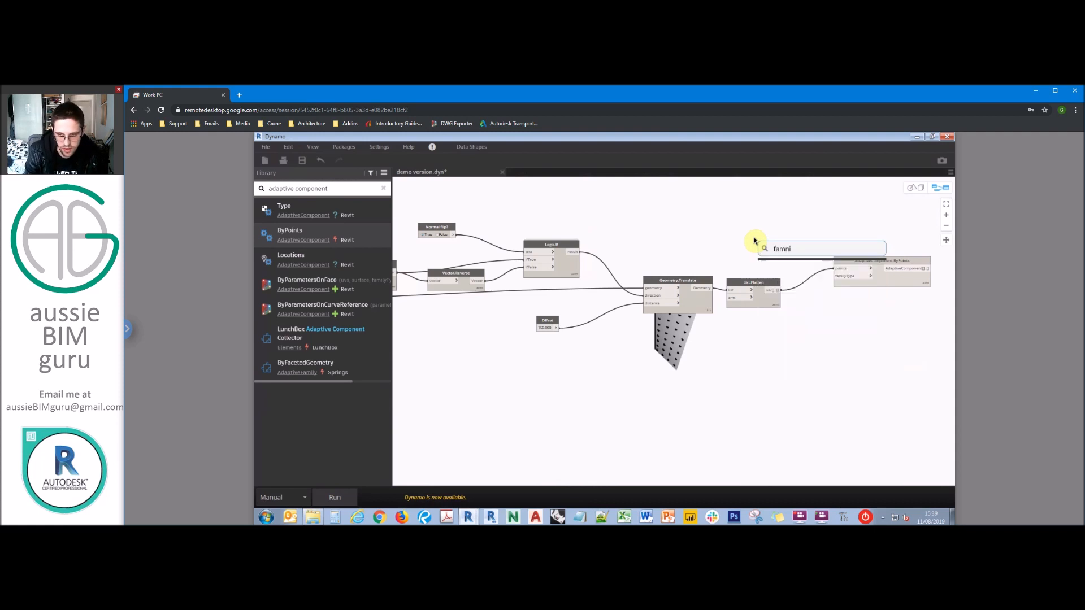
key(BackSpace)
text(ily types)
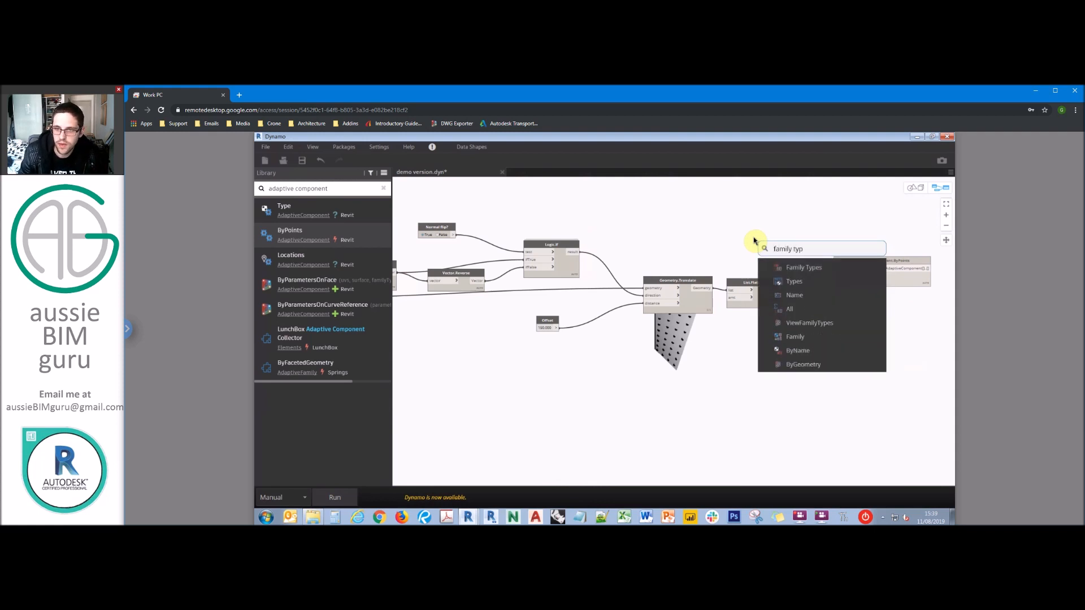
click(824, 275)
click(825, 278)
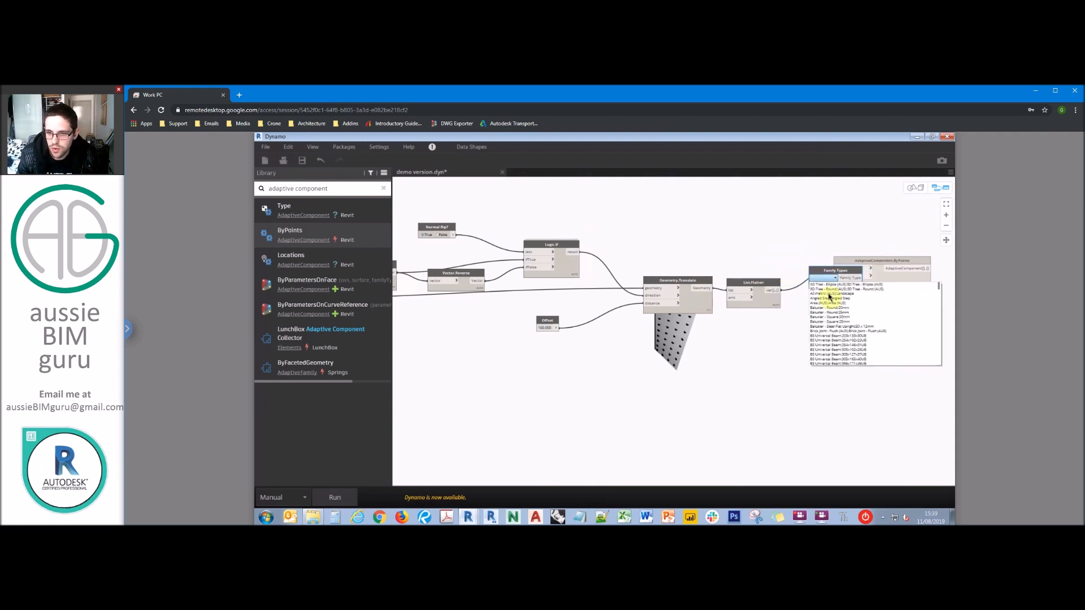
scroll(837, 305, down, 3)
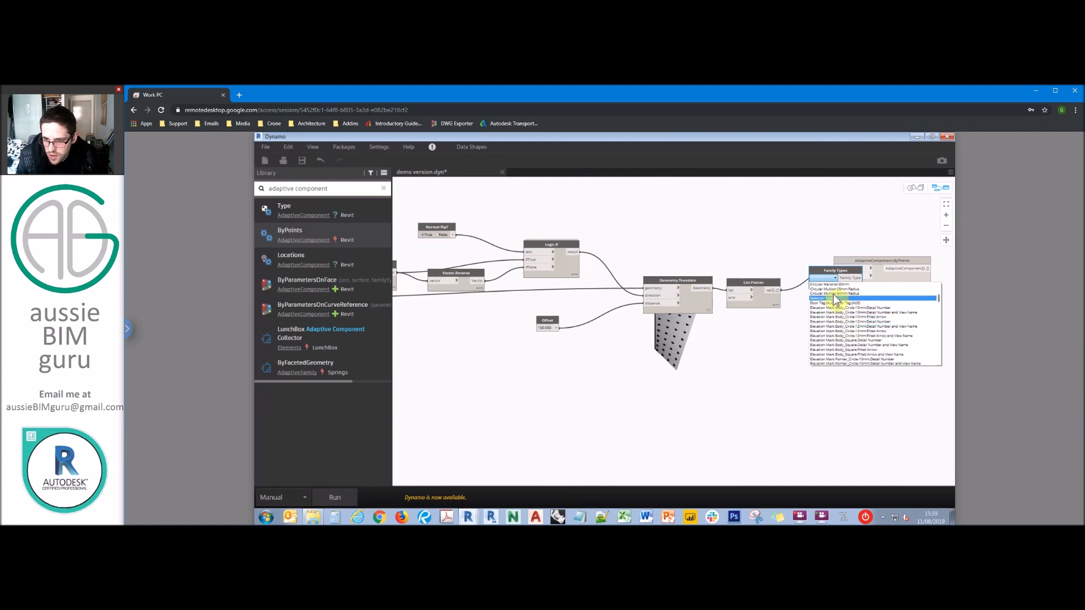
click(835, 294)
click(834, 279)
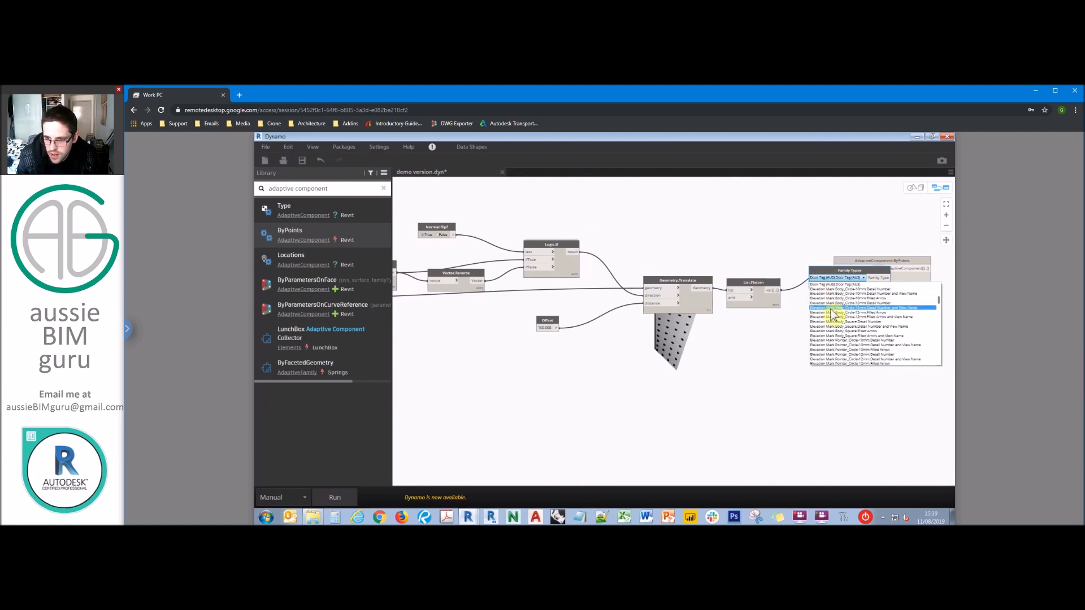
click(828, 293)
- Place the Family Types node above List.Flatten and connect it to the familyType input of AdaptiveComponent.ByPoints
drag(826, 275, 742, 243)
click(840, 275)
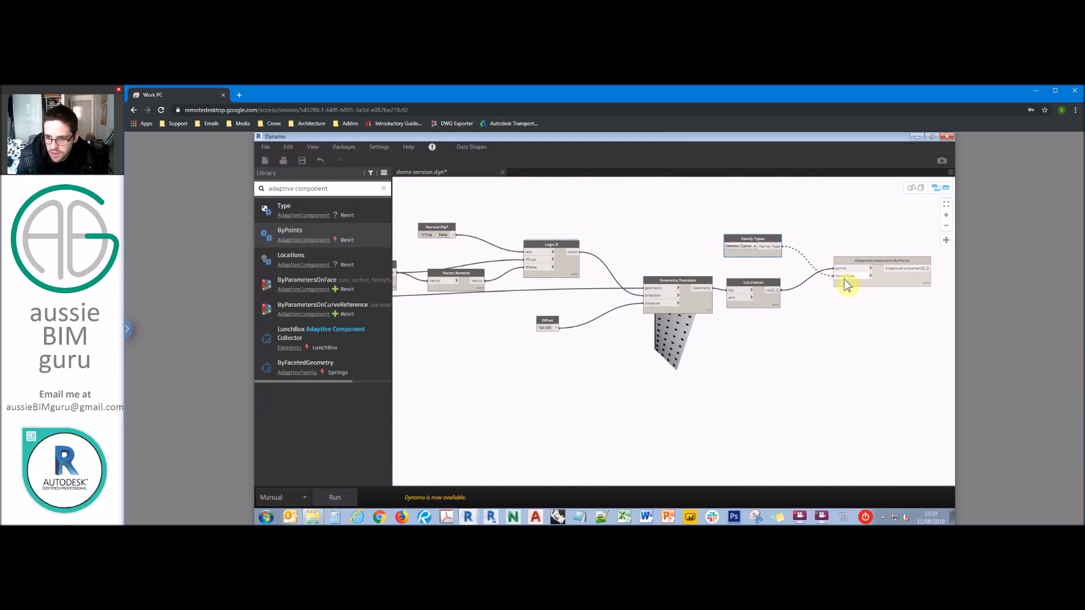
middle_drag(826, 317, 801, 310)
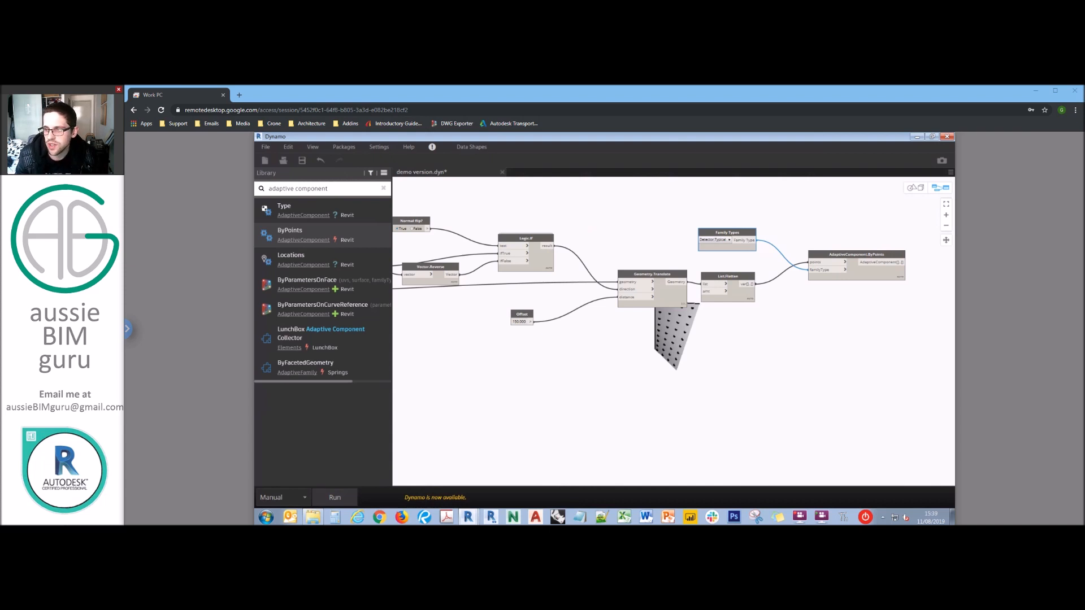
- Add a Surface.Area node and place it below the Geometry.Translate node
right_click(713, 351)
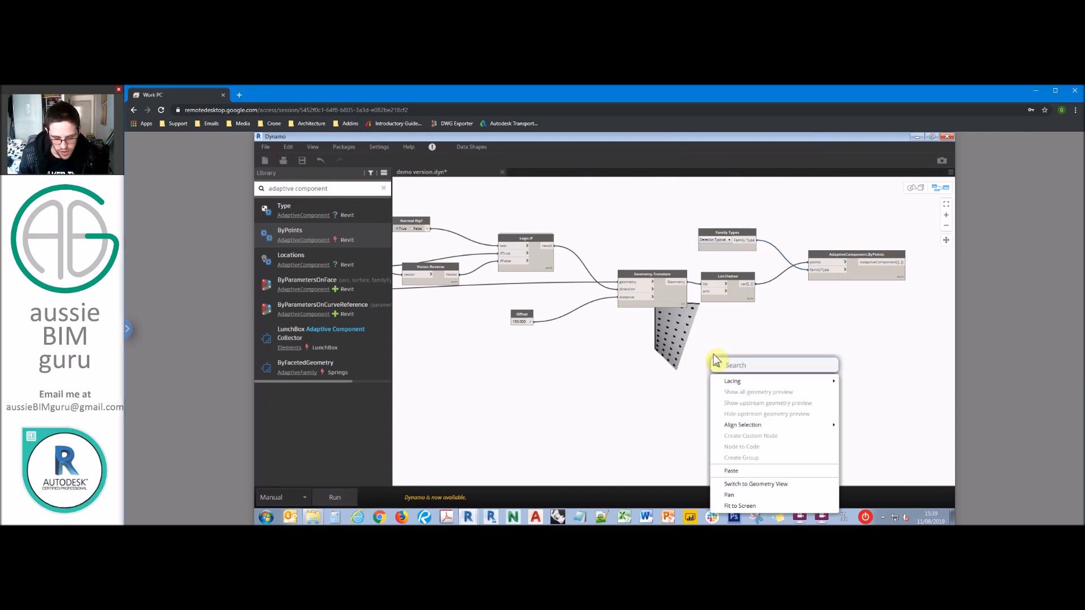
text(surface area)
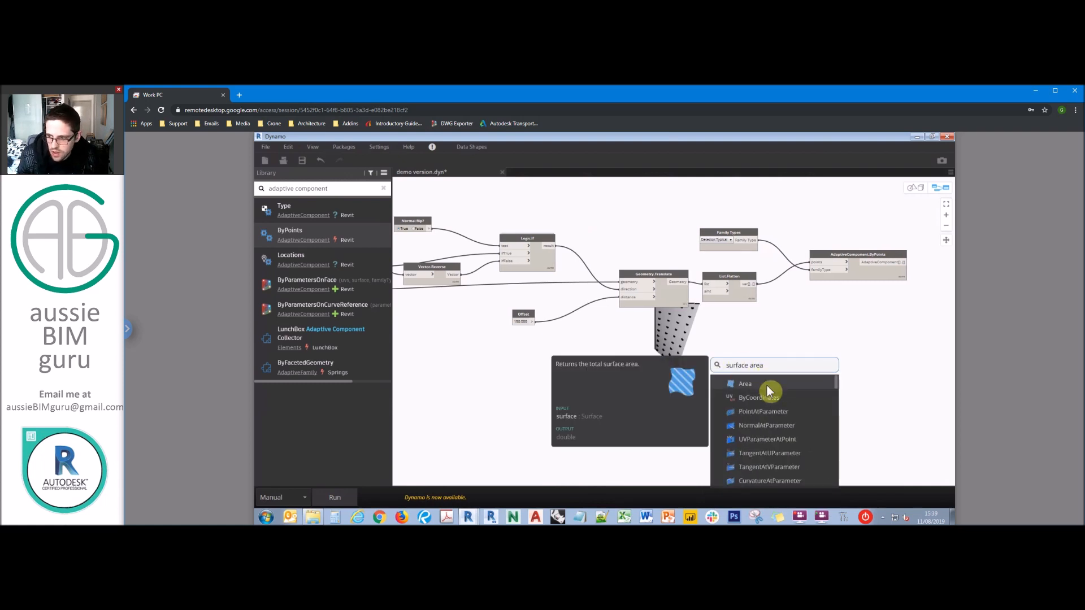
click(766, 384)
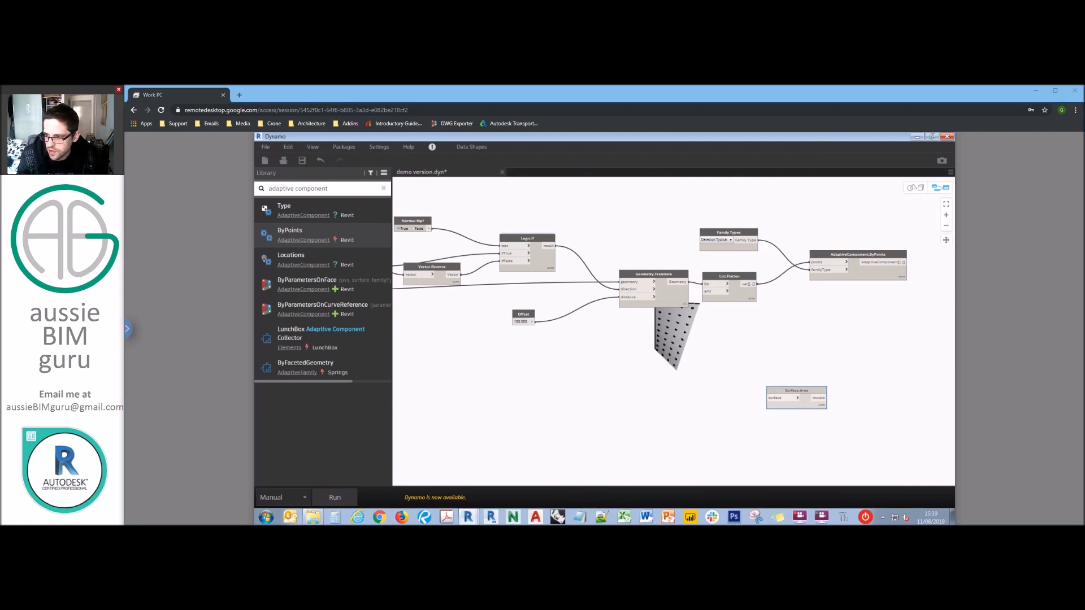
drag(790, 387, 676, 384)
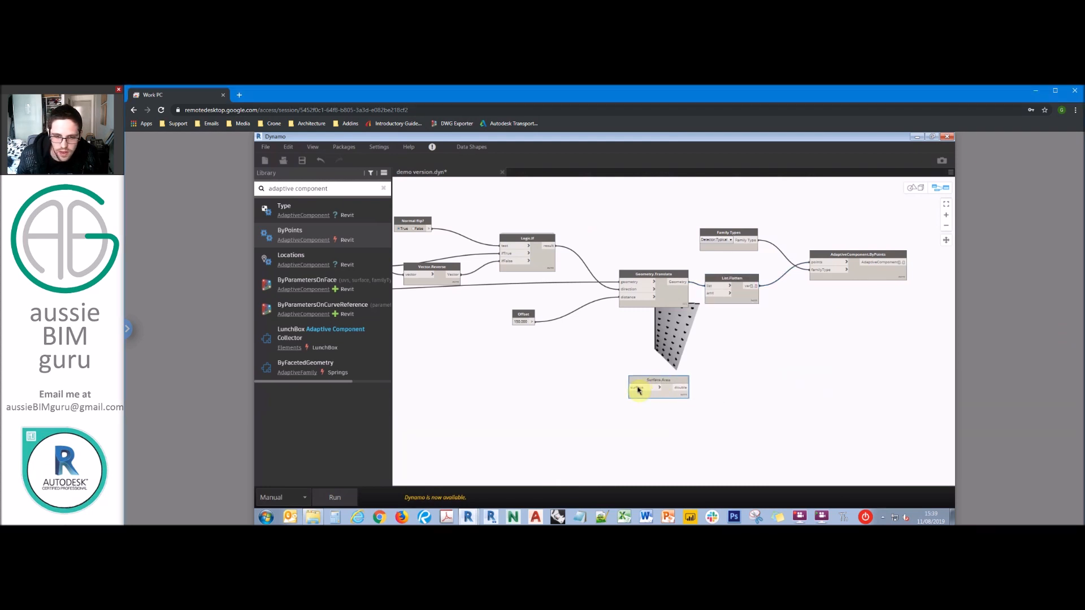
- Connect the surface output from the first node of the graph to the surface input of Surface.Area
scroll(667, 378, down, 5)
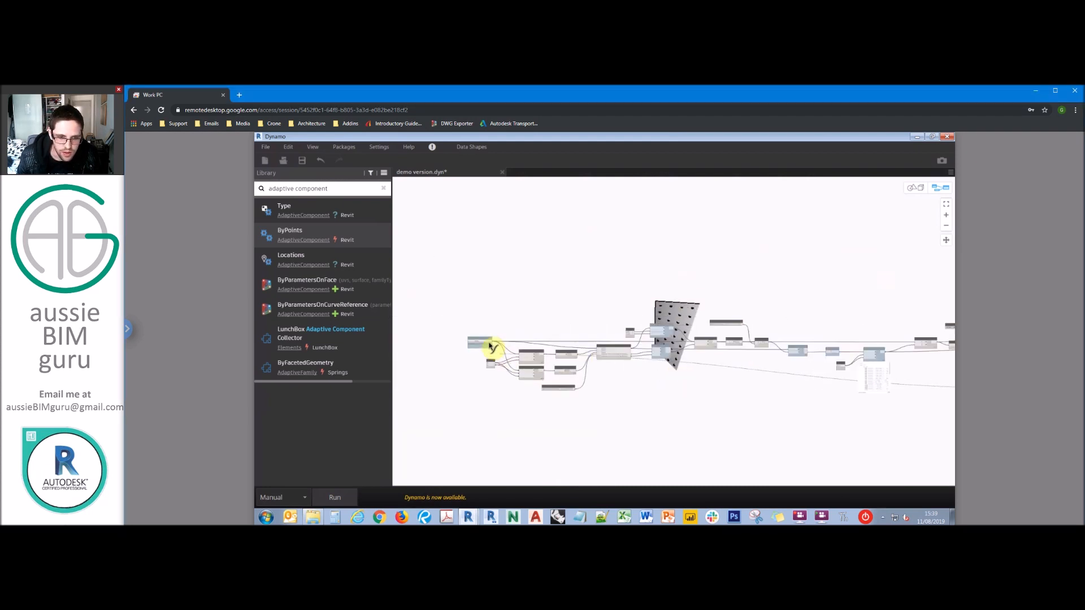
scroll(492, 347, up, 5)
scroll(533, 288, down, 5)
middle_drag(858, 348, 645, 334)
scroll(647, 333, up, 5)
drag(703, 277, 696, 259)
middle_drag(756, 248, 701, 300)
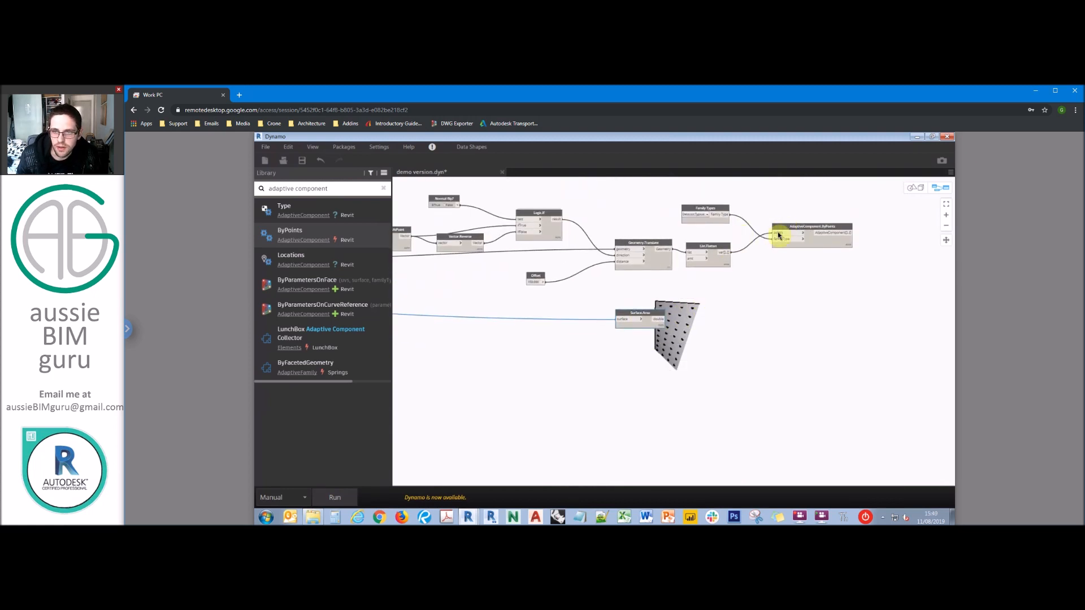
- Freeze the AdaptiveComponent.ByPoints node and run the graph to check the Surface.Area output
right_click(799, 229)
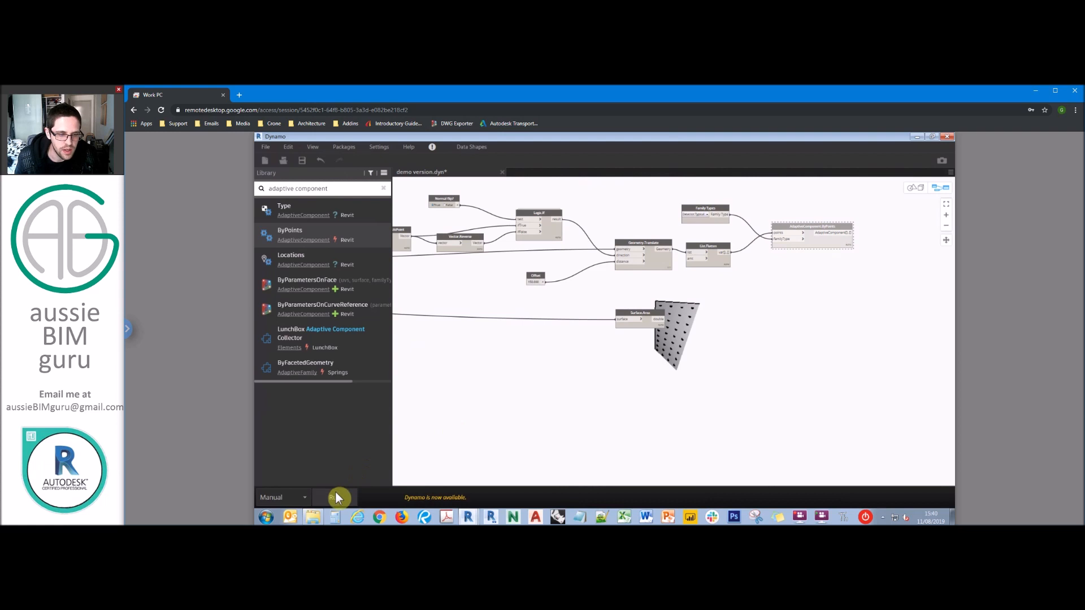
scroll(661, 319, up, 3)
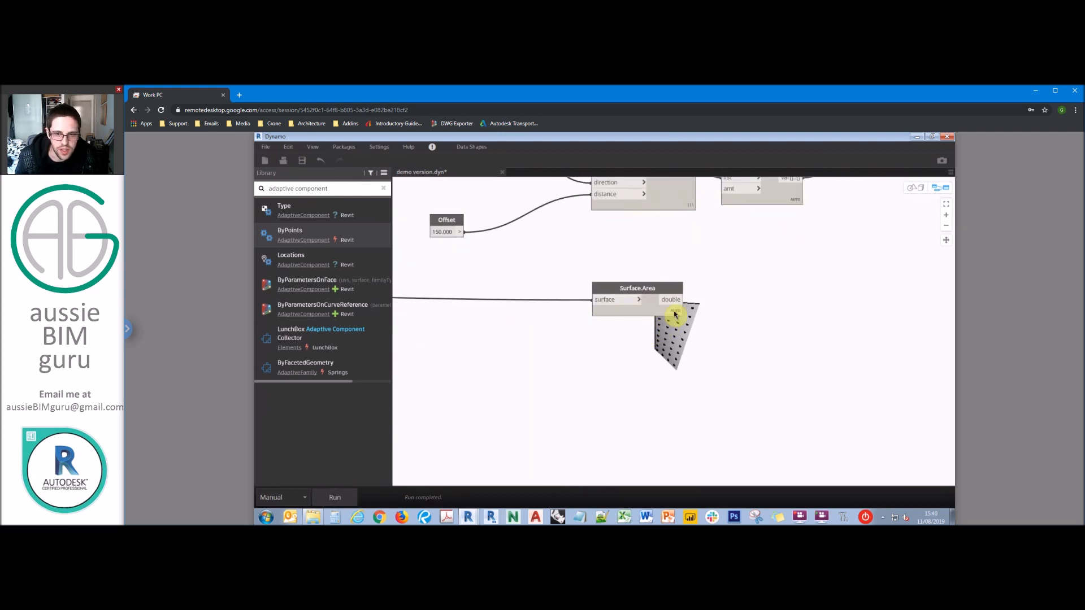
click(652, 310)
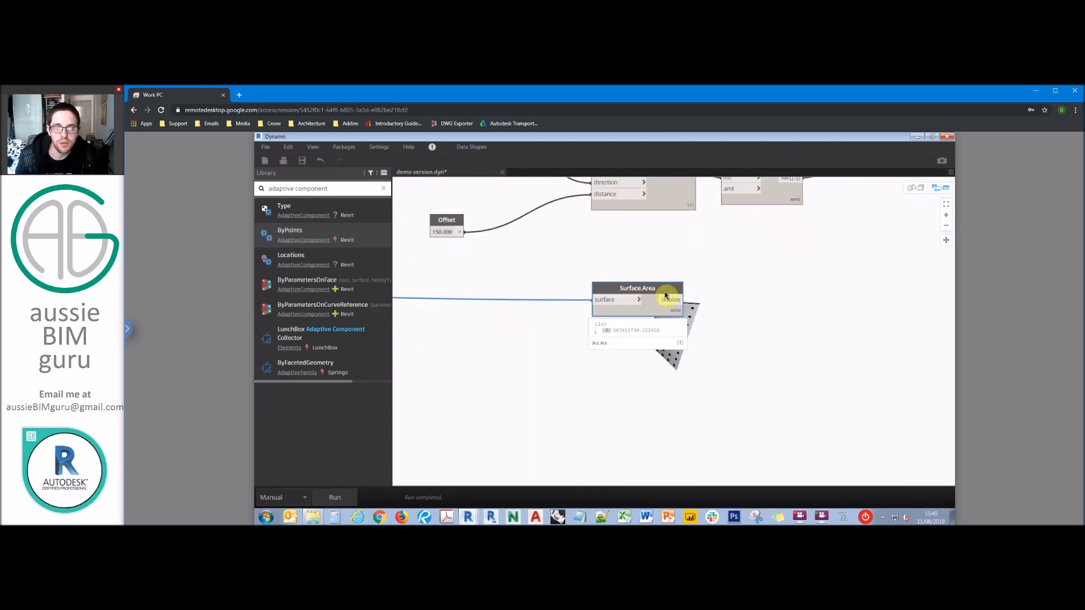
drag(666, 292, 670, 267)
click(727, 260)
- Add a Convert Between Units node fed by Surface.Area and set it to convert Area from SquareMillimeter to SquareMeter
middle_drag(725, 277, 711, 279)
right_click(711, 279)
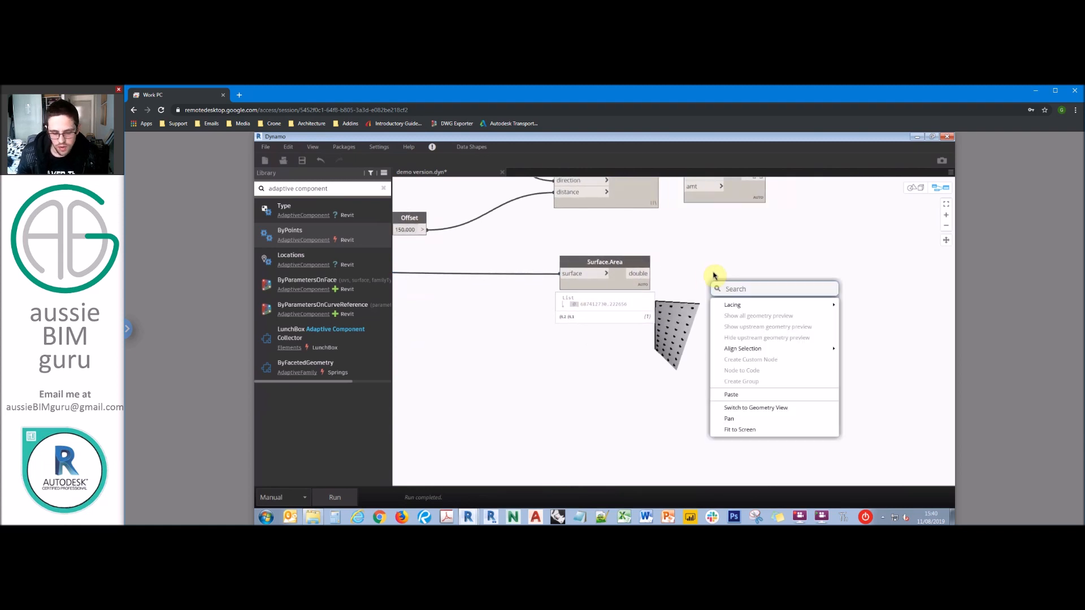
text(unit convert)
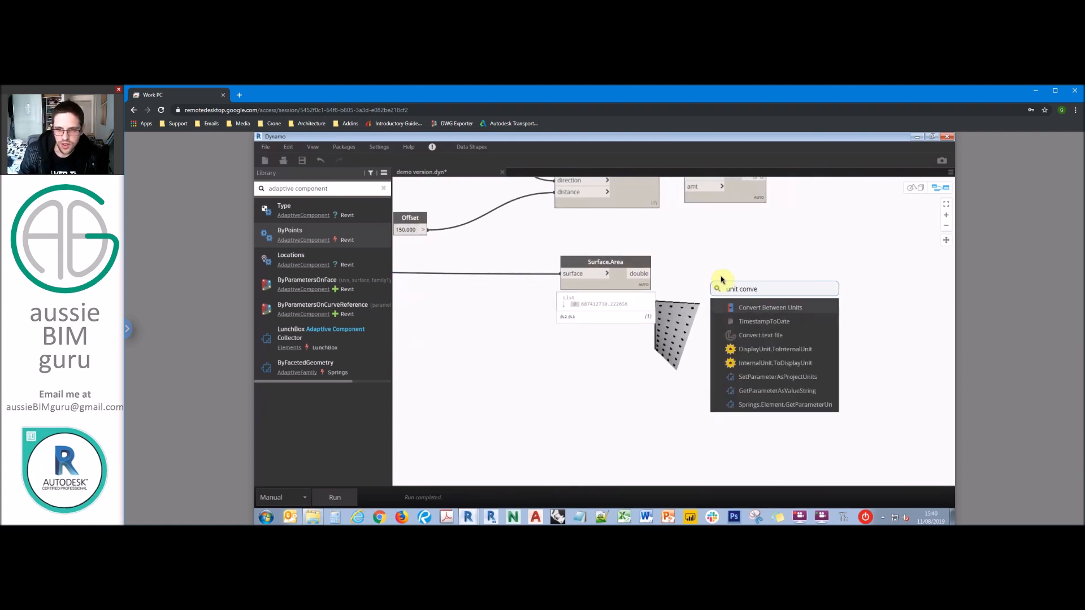
click(799, 309)
click(651, 274)
click(790, 295)
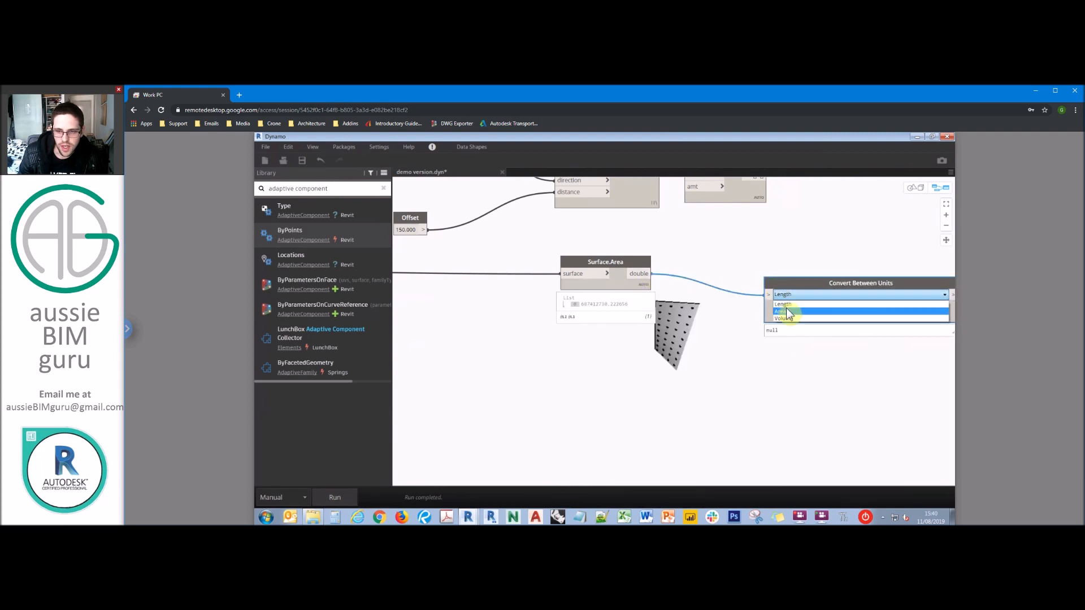
click(786, 307)
click(811, 306)
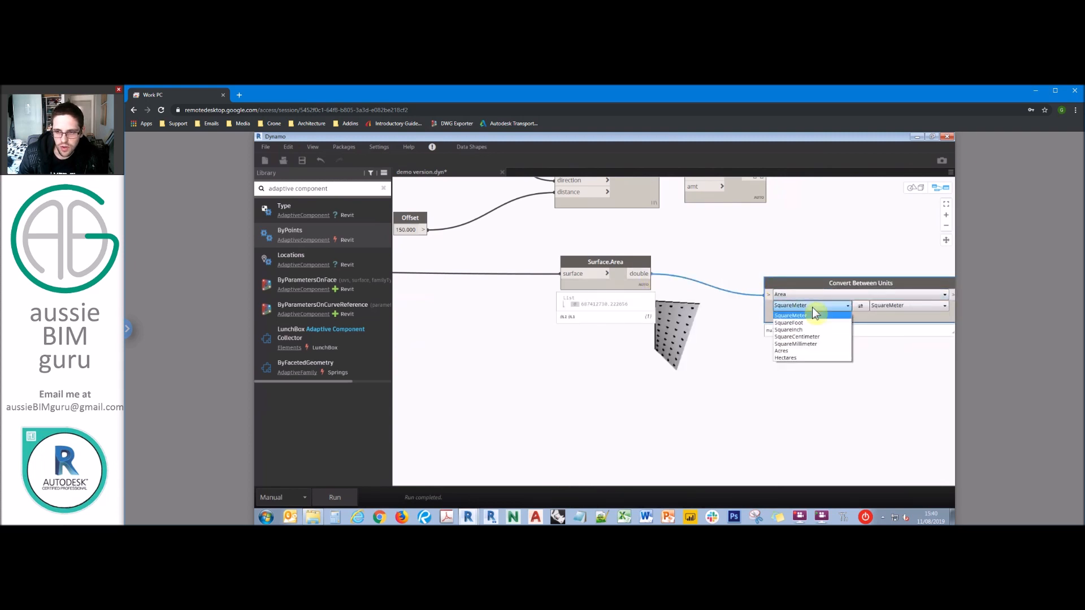
click(814, 344)
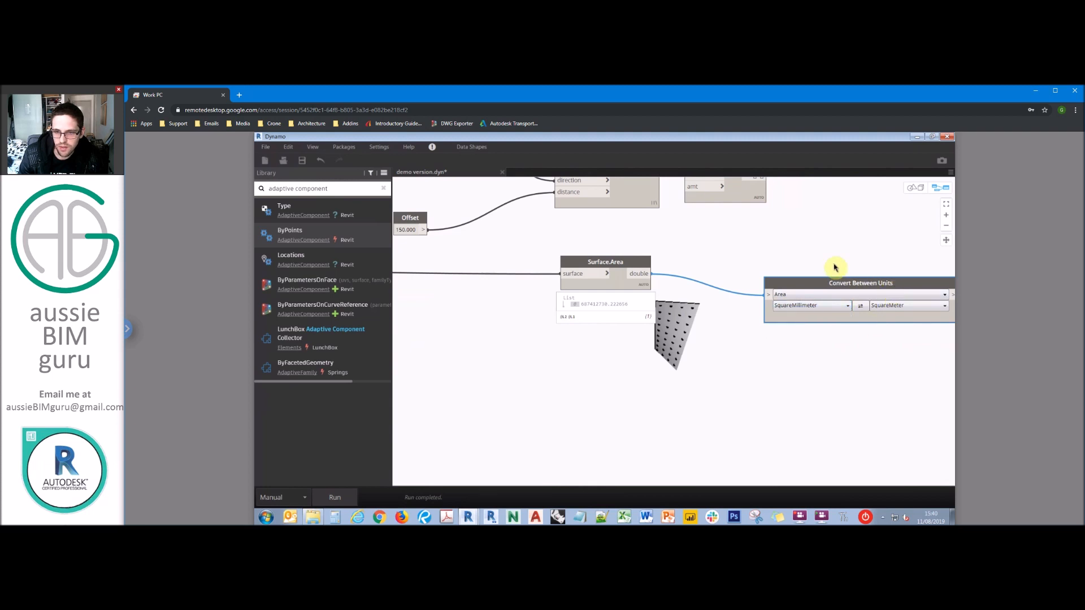
- Place the Convert Between Units node beside Surface.Area and run the graph to check the converted area
drag(909, 282, 828, 266)
middle_drag(857, 329, 670, 336)
click(338, 502)
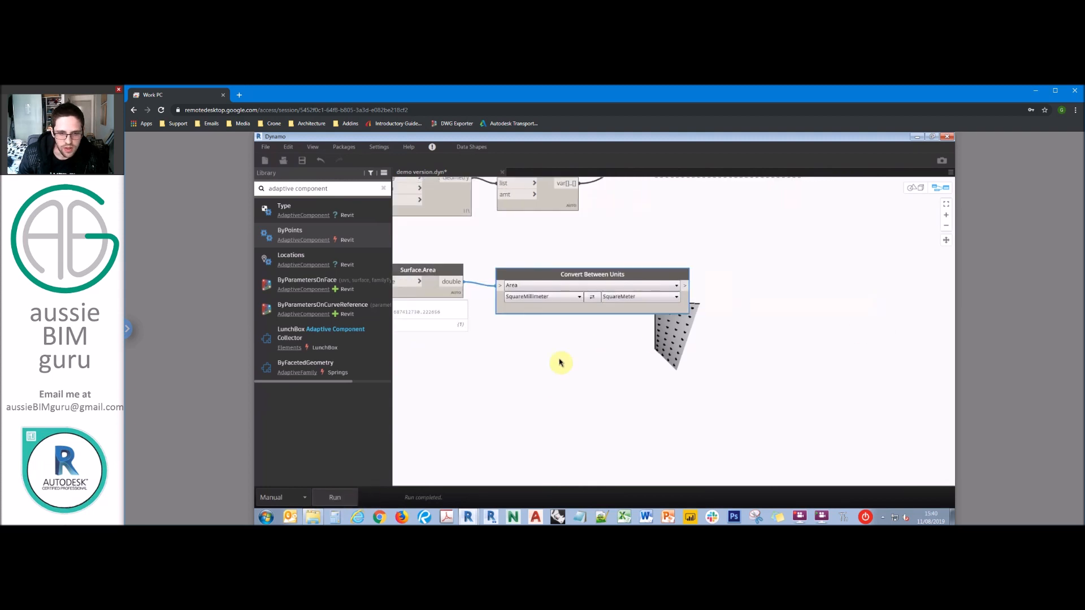
click(683, 321)
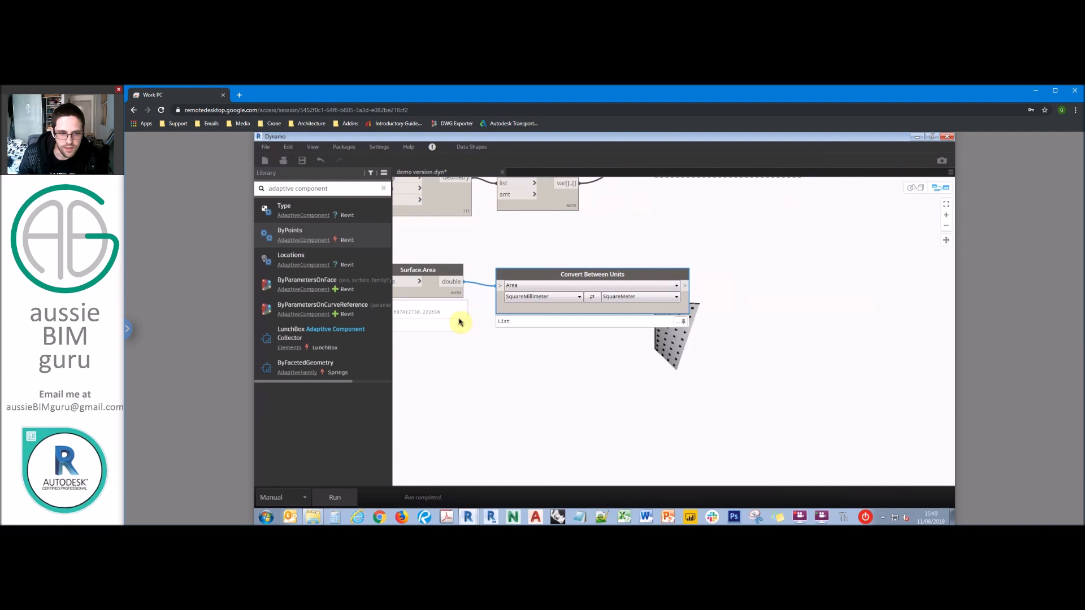
click(461, 307)
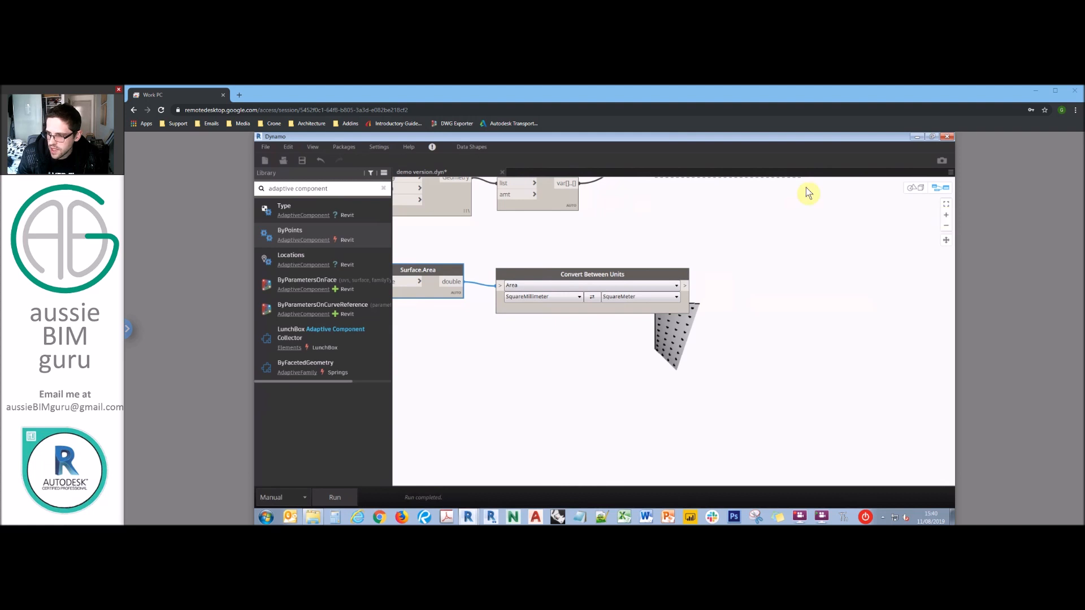
- Add a List.Count node below AdaptiveComponent.ByPoints and feed it from the List.Flatten output
click(740, 215)
middle_drag(731, 277, 683, 363)
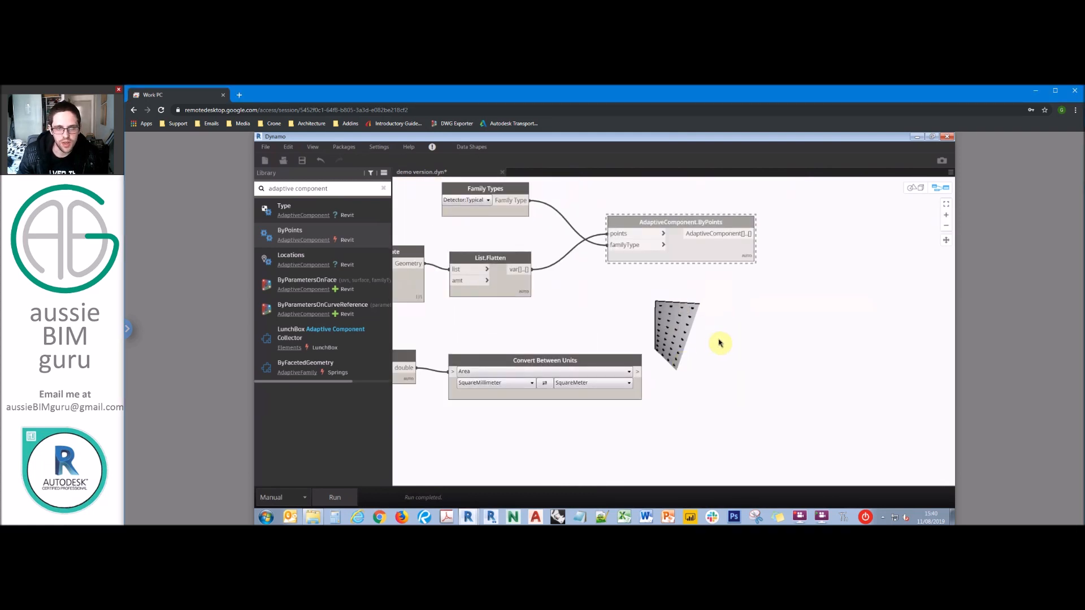
right_click(719, 343)
text(list count)
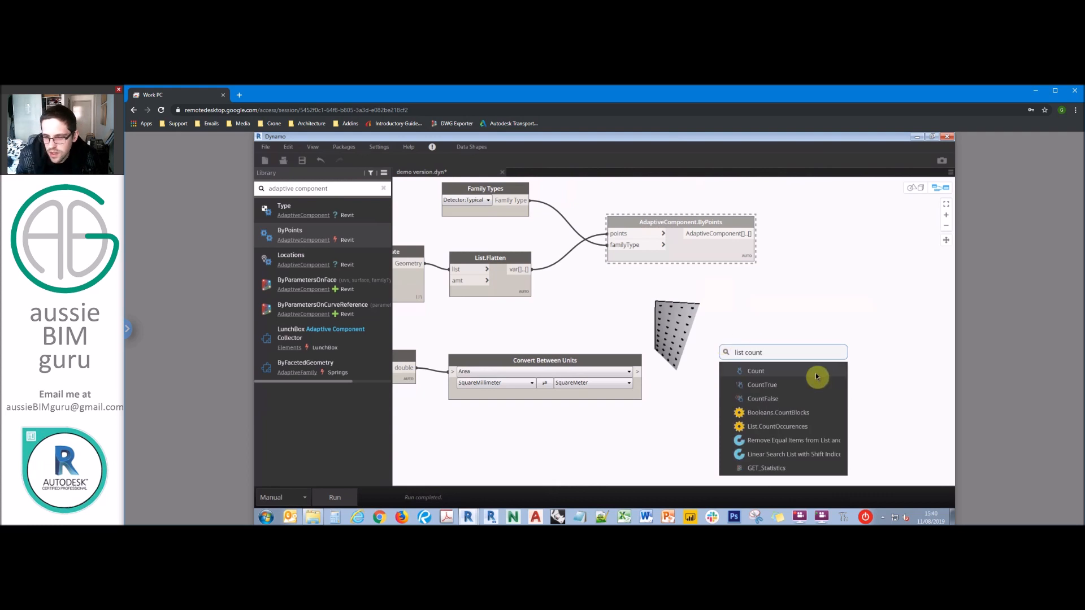
click(786, 372)
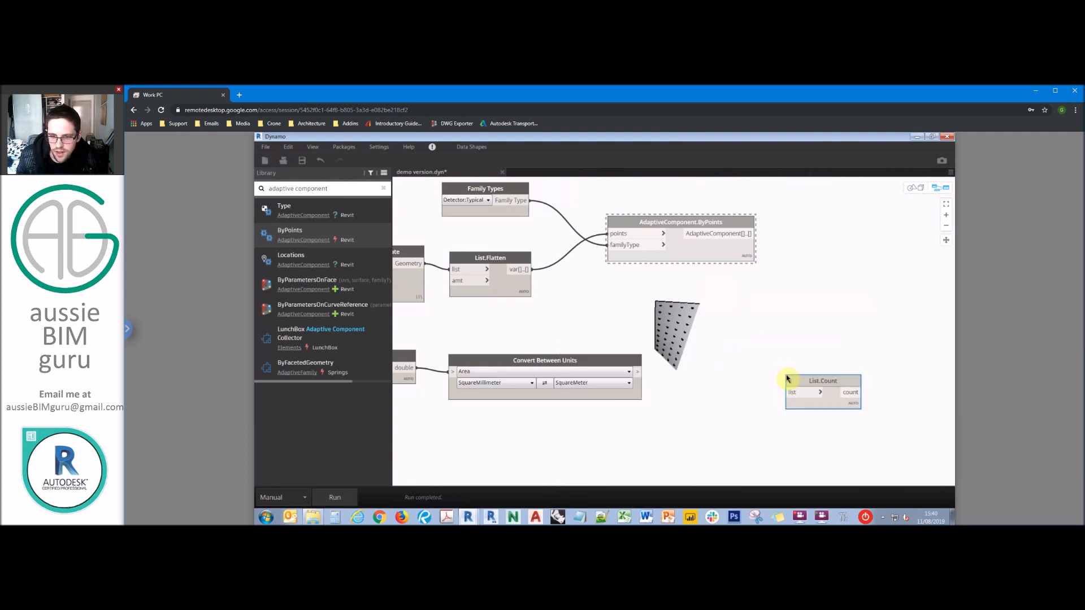
drag(803, 383, 700, 290)
drag(525, 269, 685, 299)
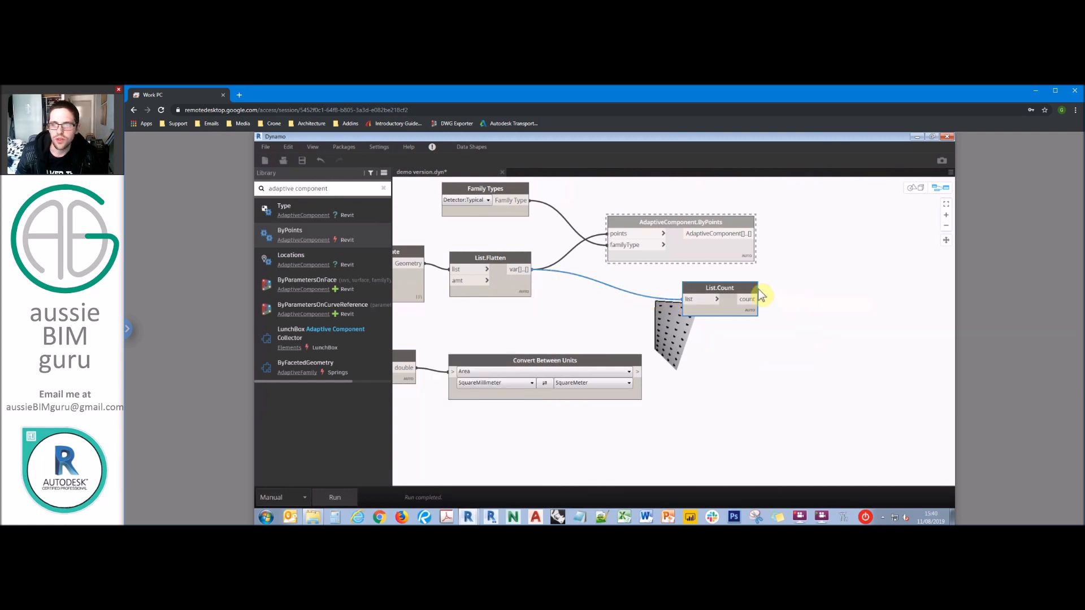
- Add a List Create node beyond List.Count and extend it to four item inputs
right_click(775, 318)
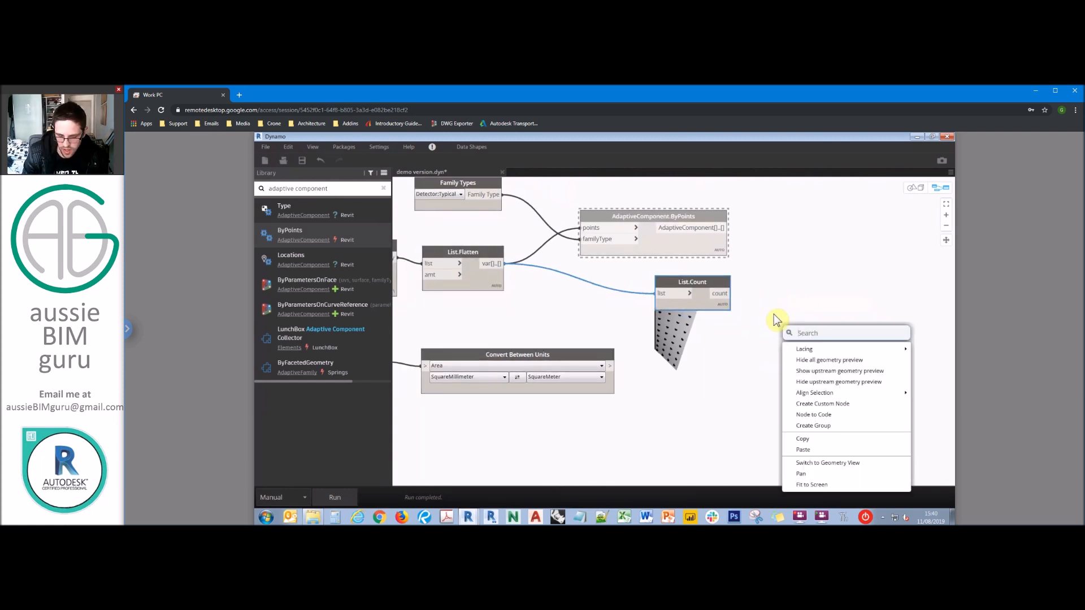
text(list)
click(843, 351)
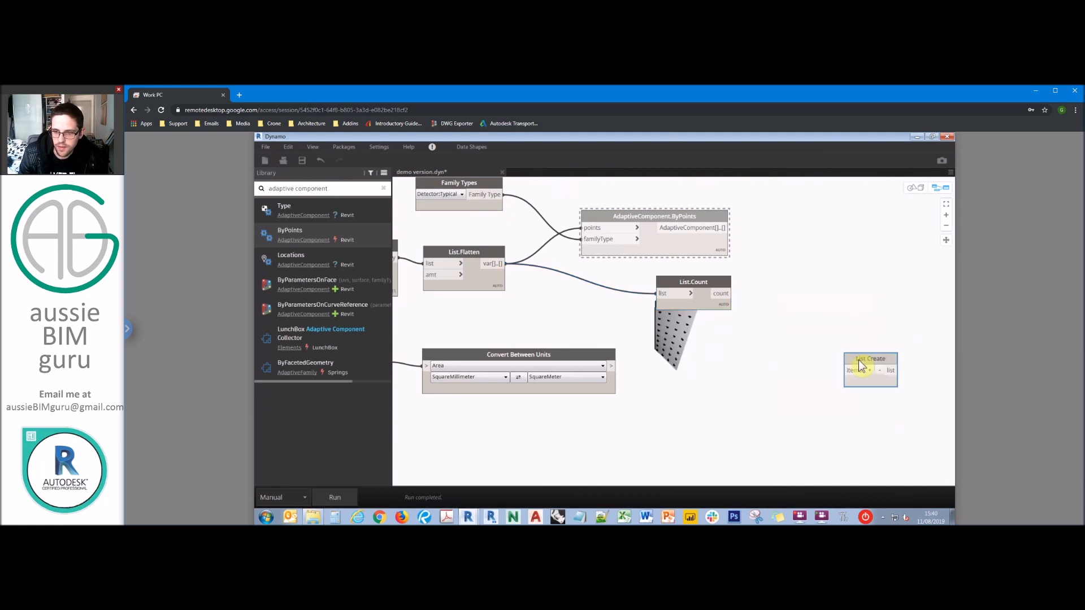
click(870, 371)
click(870, 371)
click(871, 371)
drag(851, 360, 834, 333)
- Connect the List.Count output to item0 and the Convert Between Units output to item1 of List Create
scroll(714, 288, up, 1)
drag(734, 294, 858, 356)
drag(600, 378, 840, 322)
- Add a String node below List.Count, rename it Mass Name and set its text to "Mass Name"
right_click(712, 402)
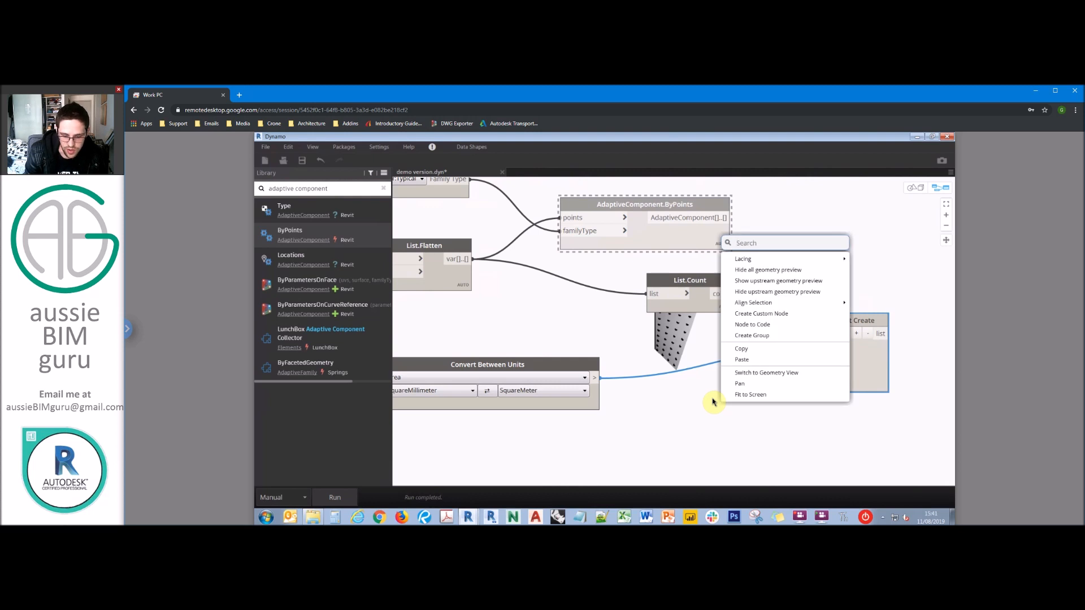
text(string)
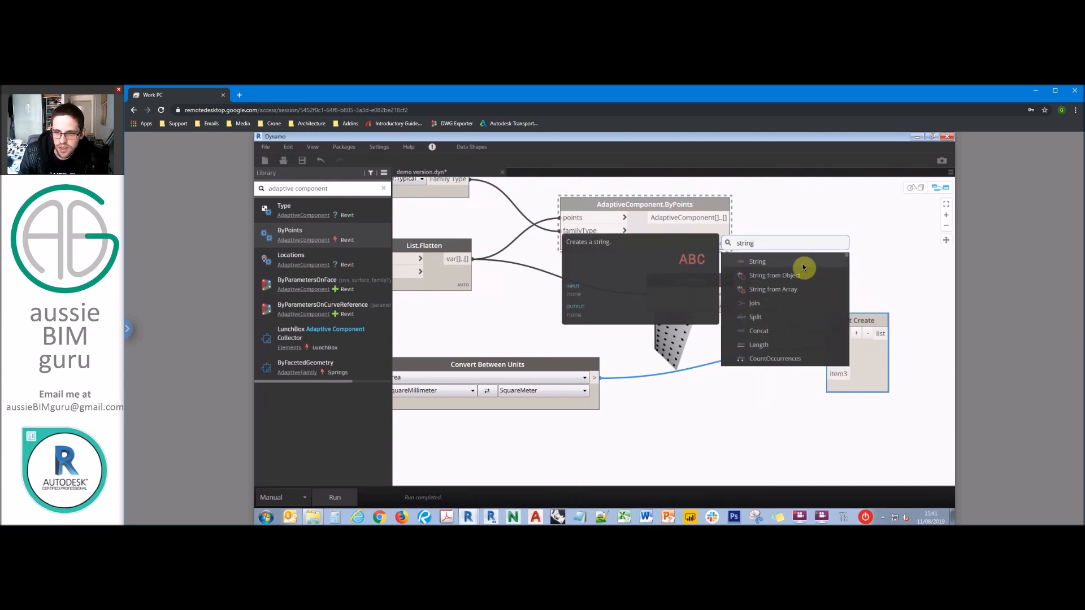
click(804, 266)
double_click(714, 400)
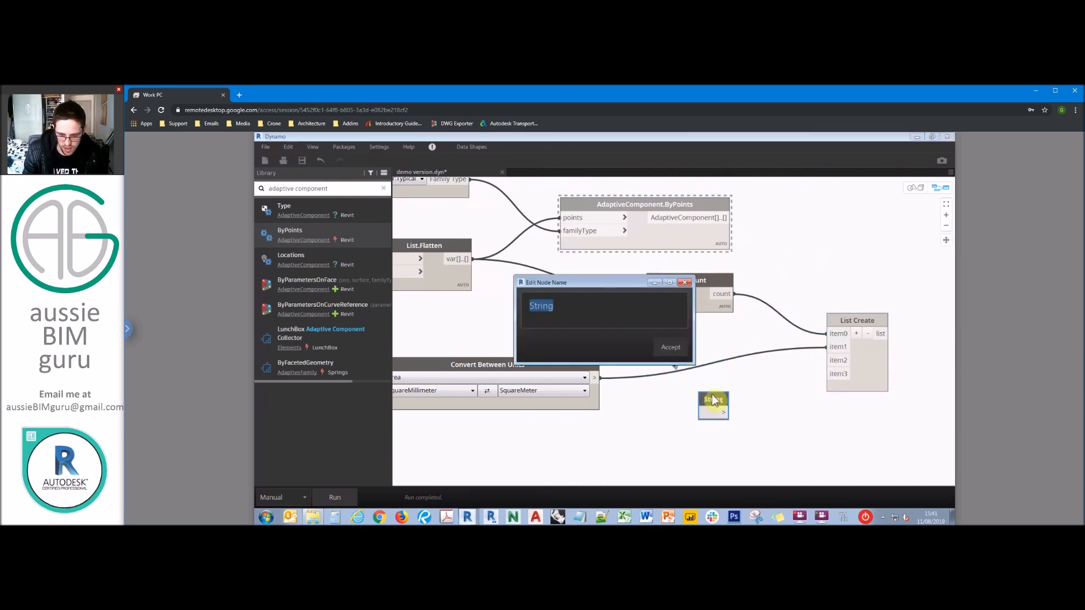
key(Caps_Lock)
text(Mass Name)
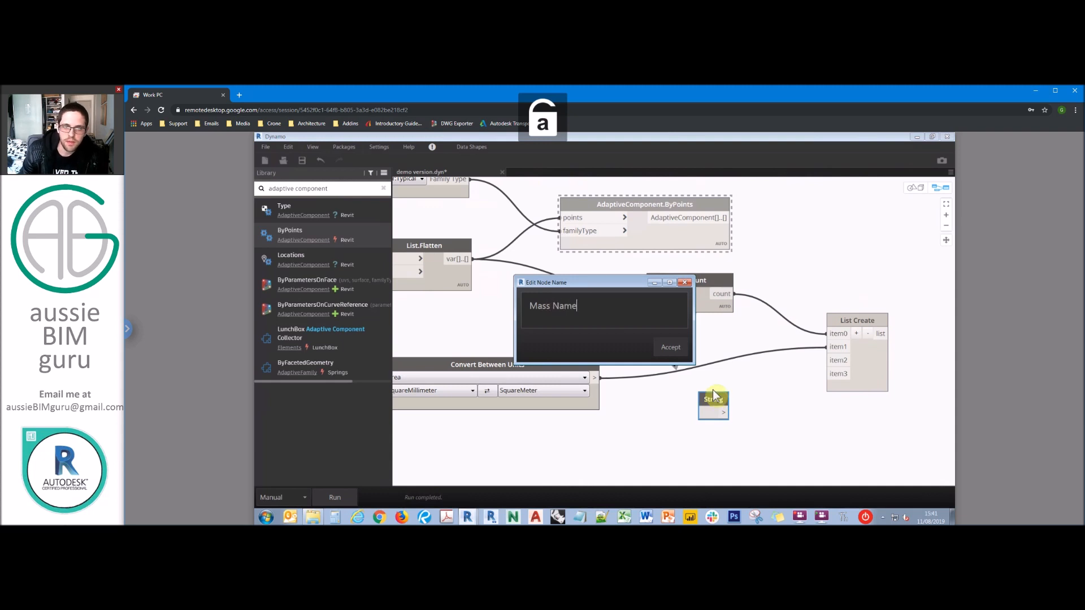
click(669, 345)
click(705, 413)
key(Caps_Lock)
text(A)
key(Caps_Lock)
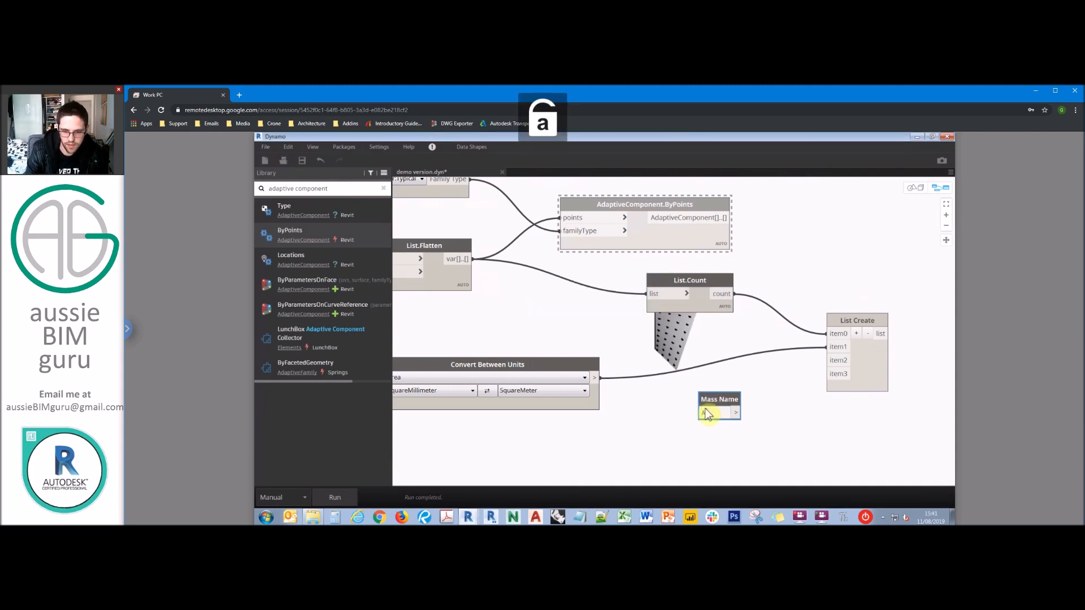
text(ass Name)
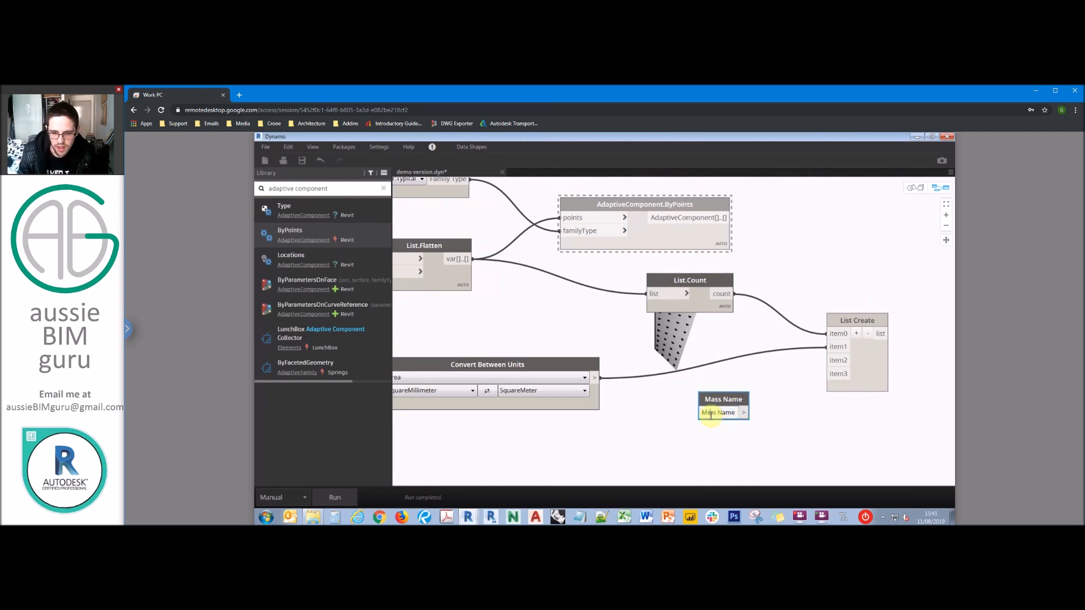
- Duplicate the Mass Name string node, place the copy beneath it and set its text to "Face Name"
click(724, 399)
key(ctrl+c)
key(ctrl+v)
drag(793, 431, 711, 436)
key(Caps_Lock)
click(720, 445)
text(A)
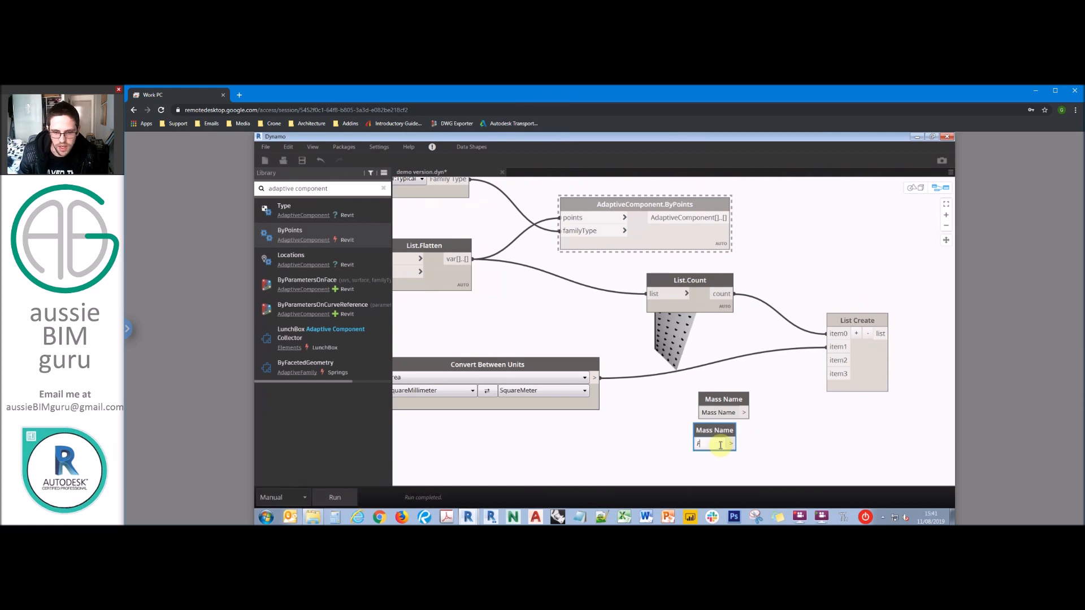
key(Caps_Lock)
text(ace N)
key(Caps_Lock)
text(ame)
click(773, 383)
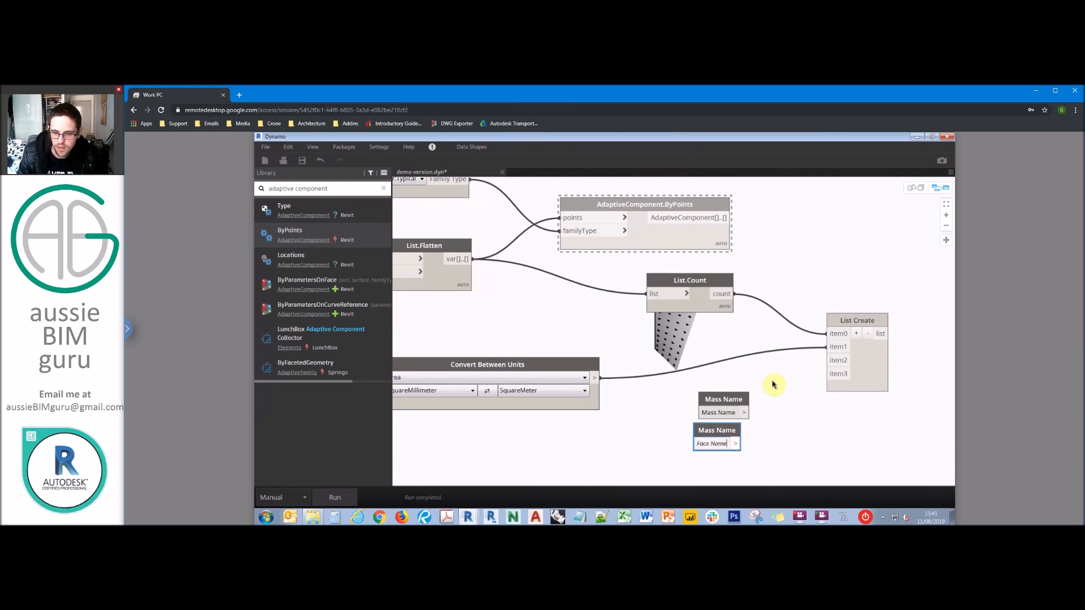
- Connect the Mass Name string to item2 and the Face Name string to item3 of List Create, aligning the two string nodes
click(837, 365)
click(837, 375)
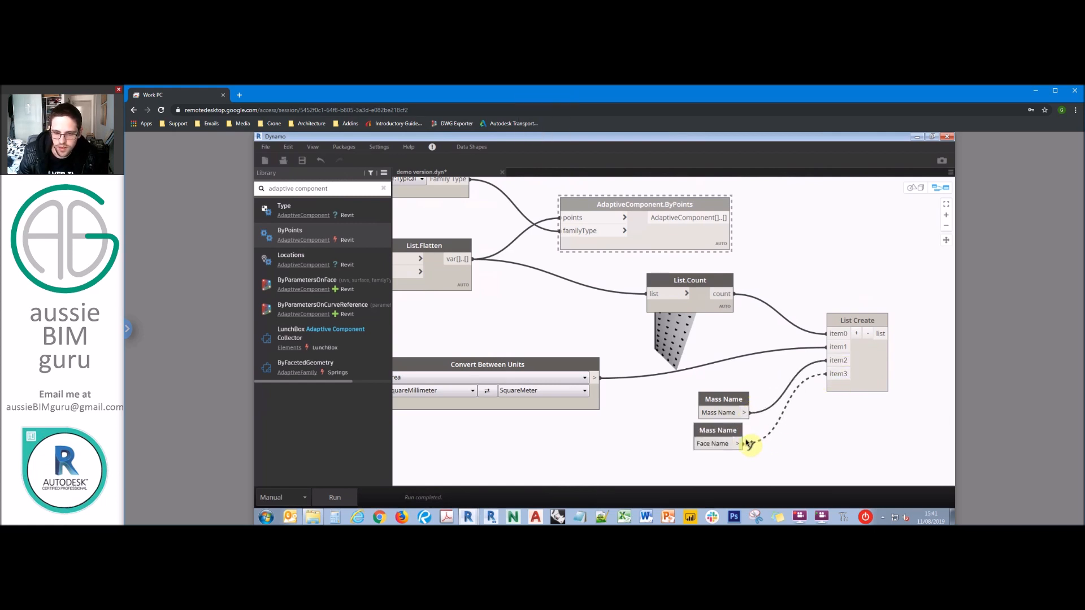
click(738, 444)
drag(740, 433, 745, 433)
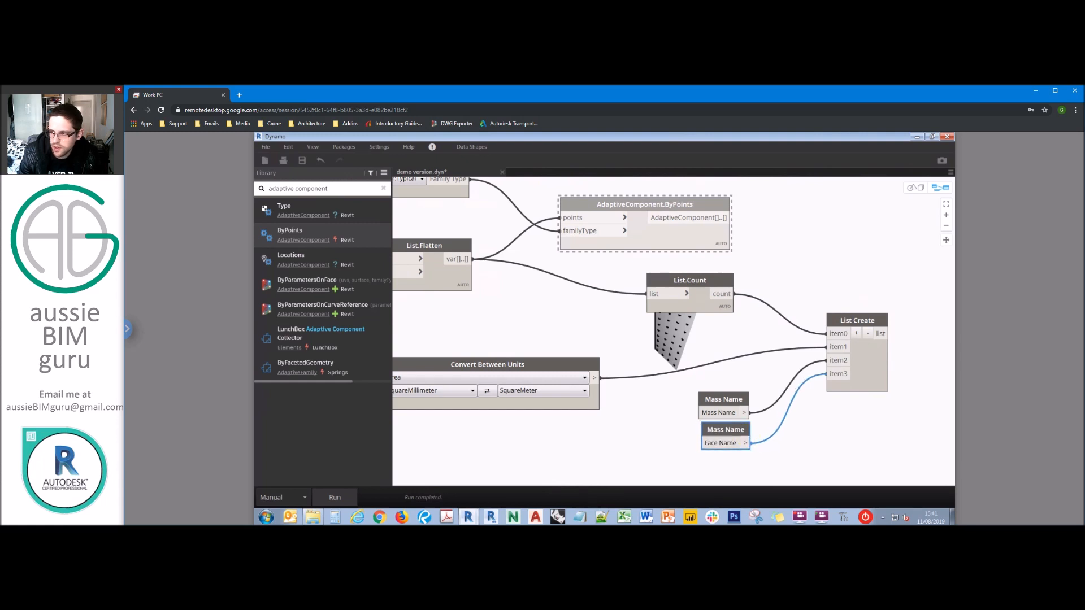
- Add a List.Flatten node beside List Create and connect the created list to its list input
click(887, 245)
middle_drag(886, 245, 813, 257)
right_click(812, 257)
text(flatte)
click(870, 288)
drag(878, 293, 857, 324)
click(809, 344)
click(868, 344)
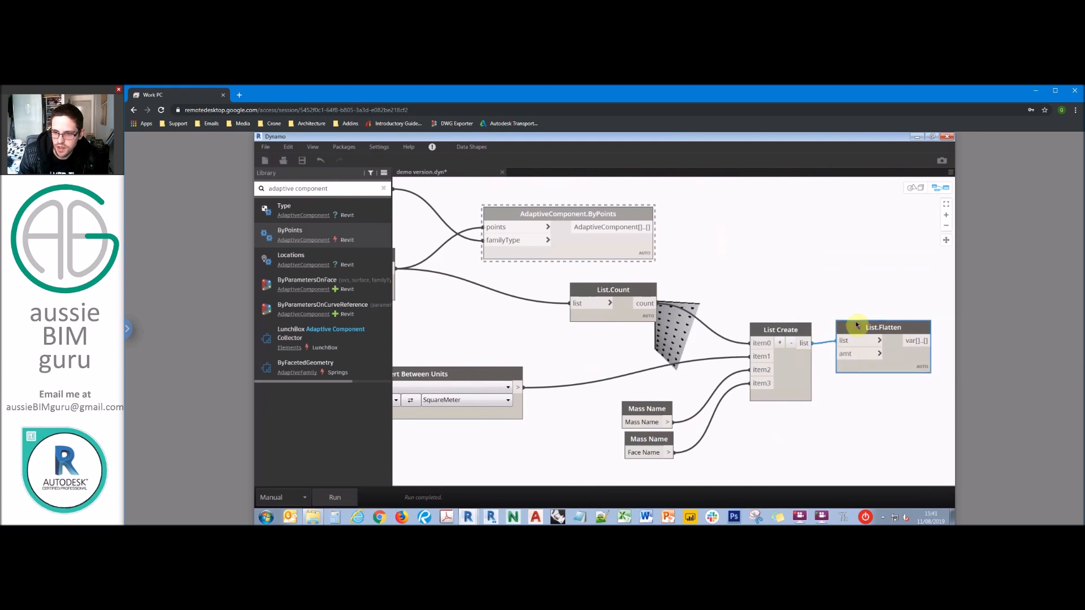
- Save the Dynamo graph
click(867, 298)
middle_drag(867, 298, 741, 274)
key(ctrl+s)
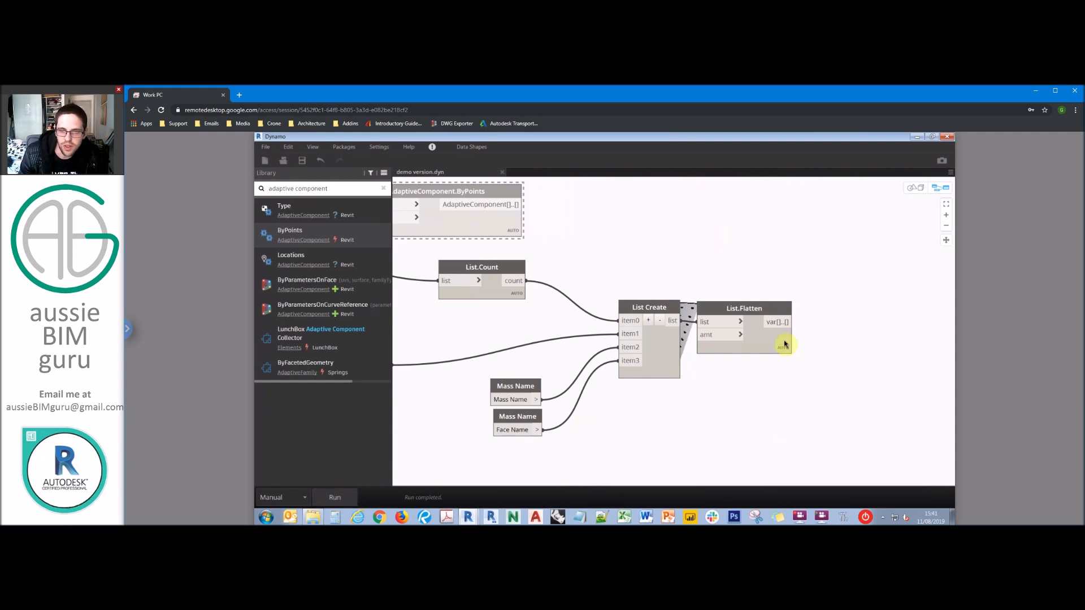
- Preview the output list of the List.Flatten node
click(782, 366)
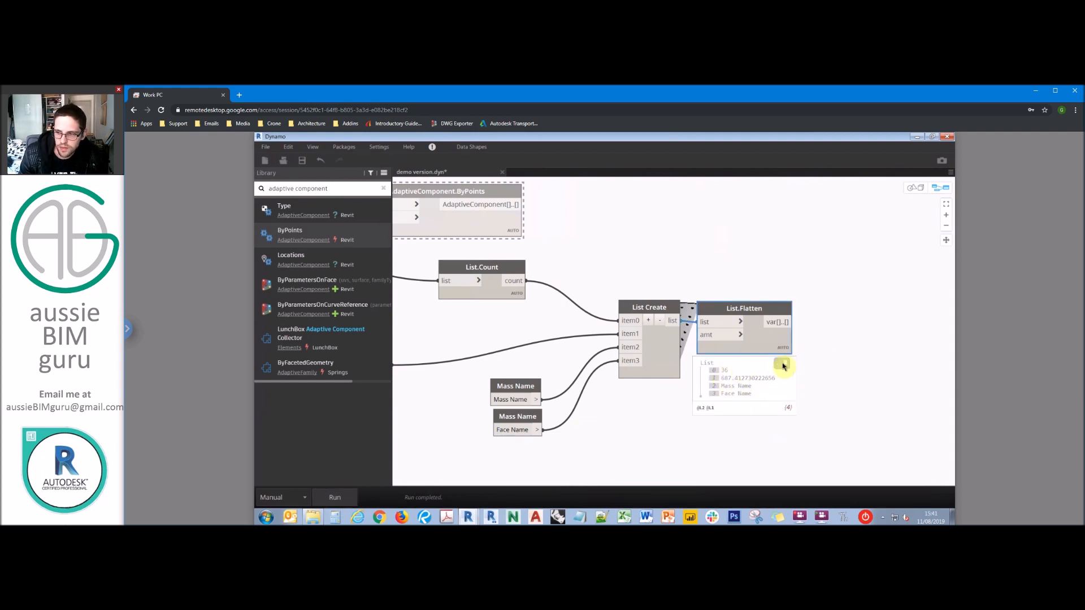
click(803, 369)
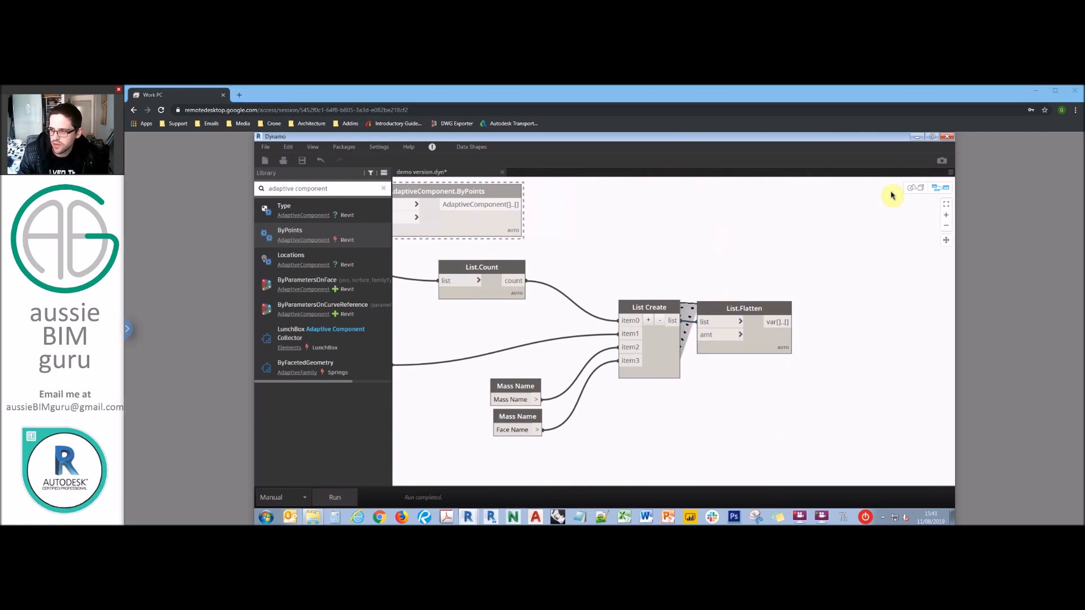
middle_drag(784, 250, 773, 273)
right_click(781, 252)
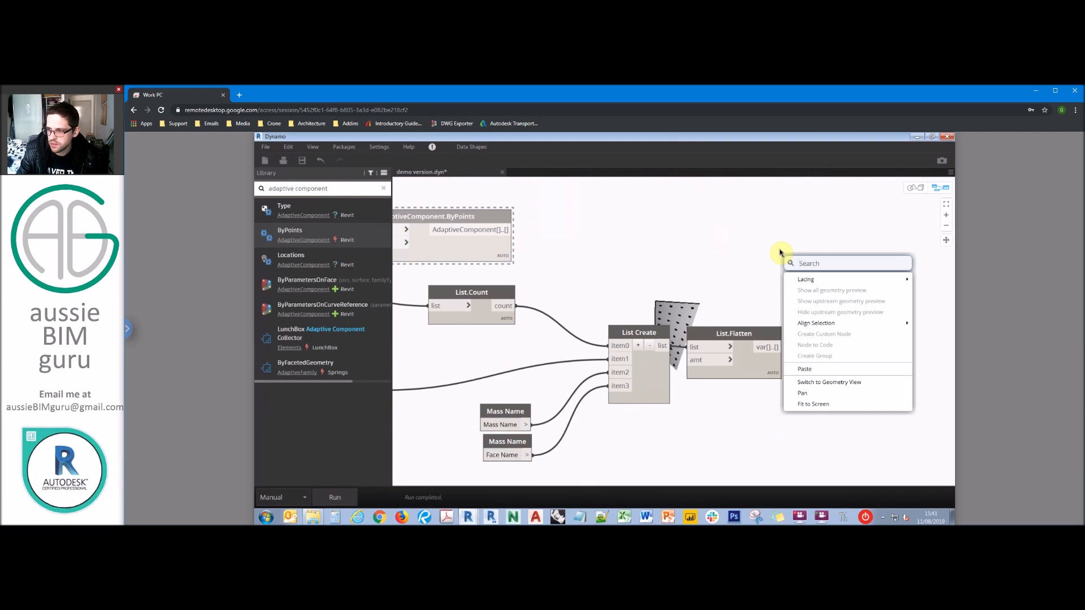
click(742, 243)
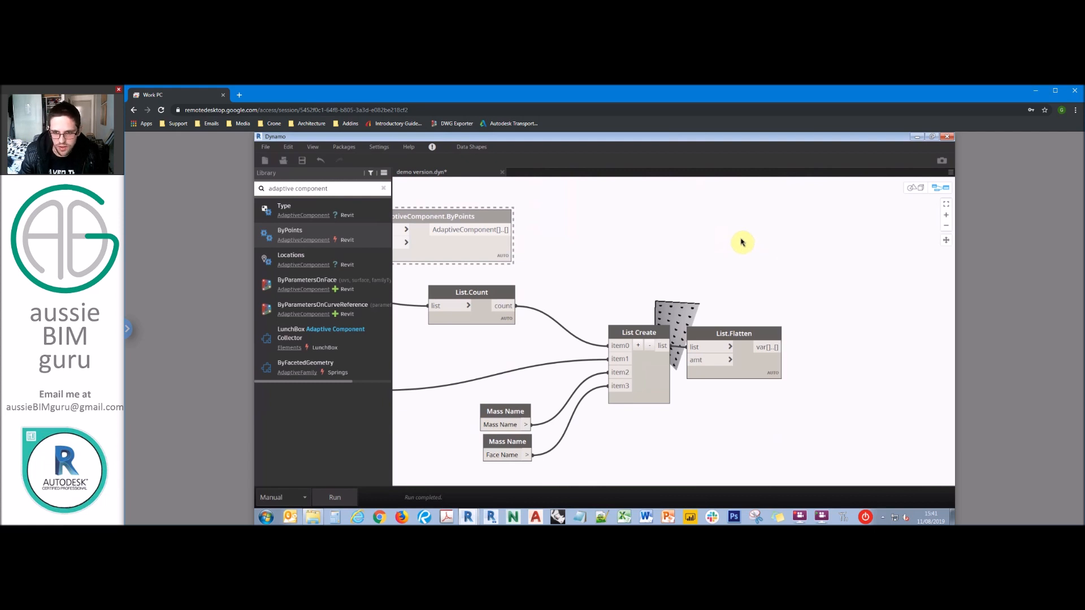
- Add a code block above List.Flatten containing the string "ABG_Data_Count1"; on its first line
double_click(742, 243)
text(")
key(Caps_Lock)
text(ABG)
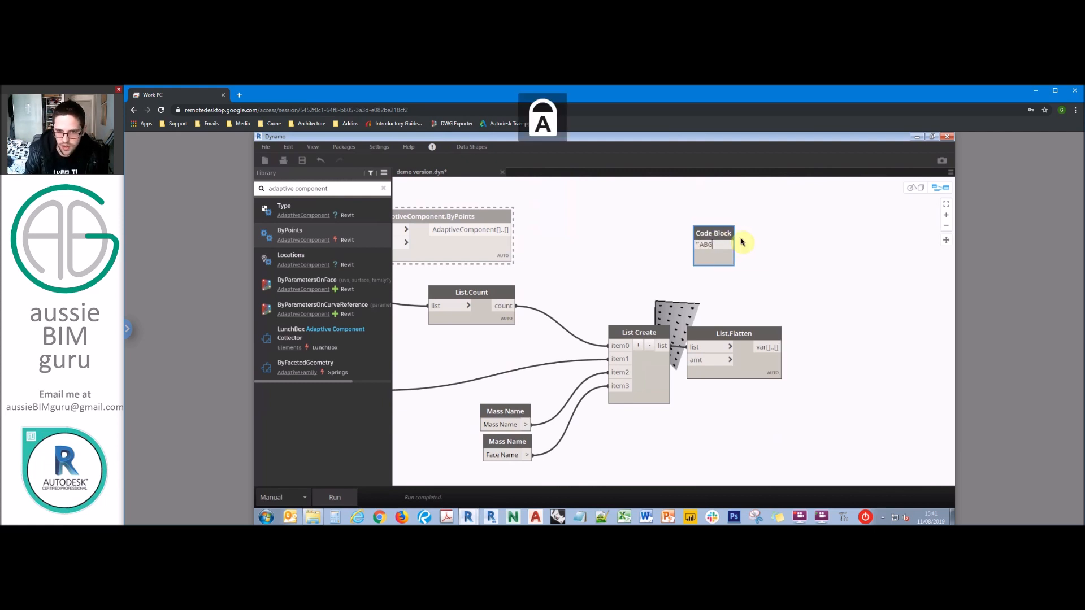
text(_D)
key(Caps_Lock)
key(Caps_Lock)
key(Caps_Lock)
text(ara)
key(BackSpace)
key(BackSpace)
text(ta_)
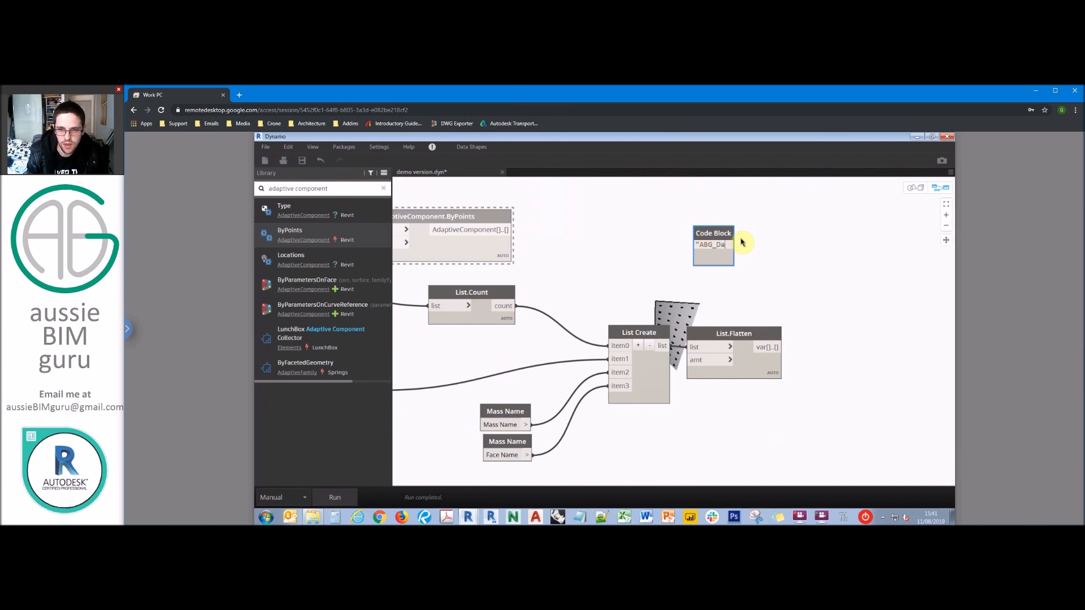
key(Caps_Lock)
text(C)
key(Caps_Lock)
text(ount1";)
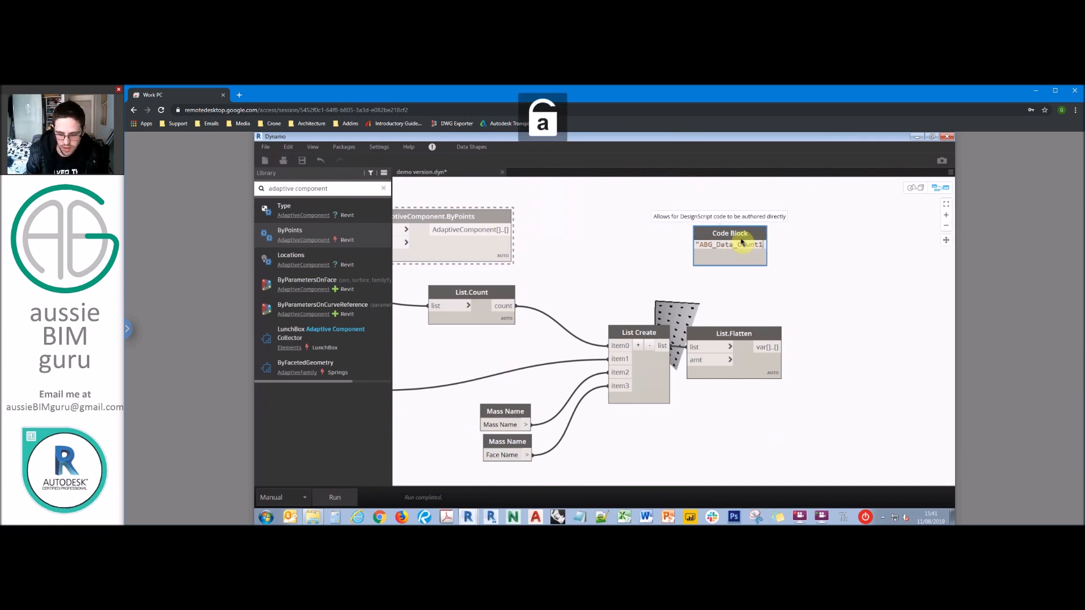
key(Return)
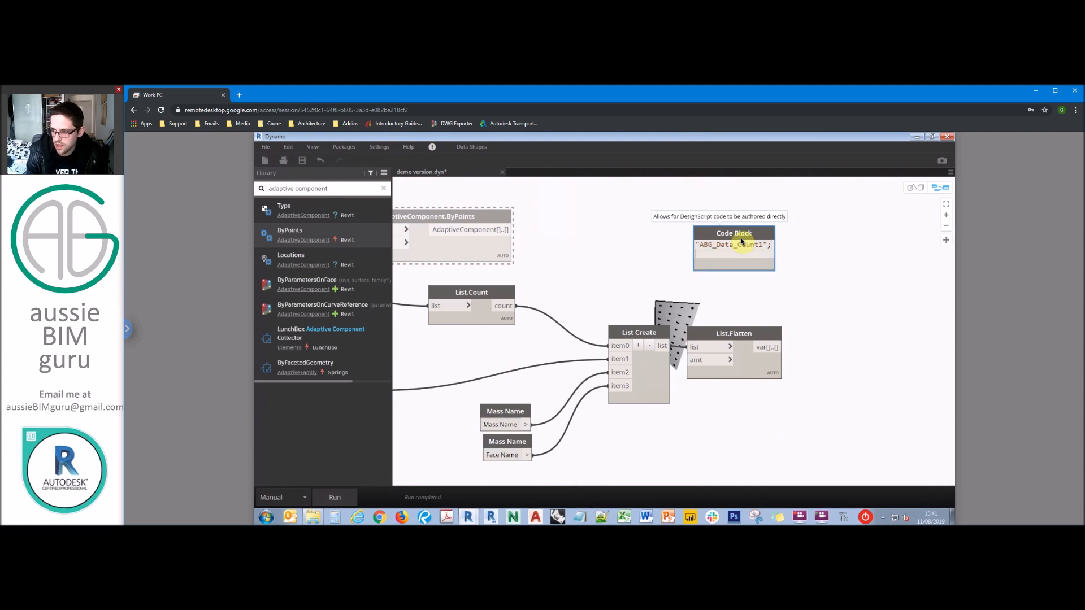
- Insert an opening square bracket before the code block's first string and add "ABG_Data_Area1"; on the second line
click(695, 246)
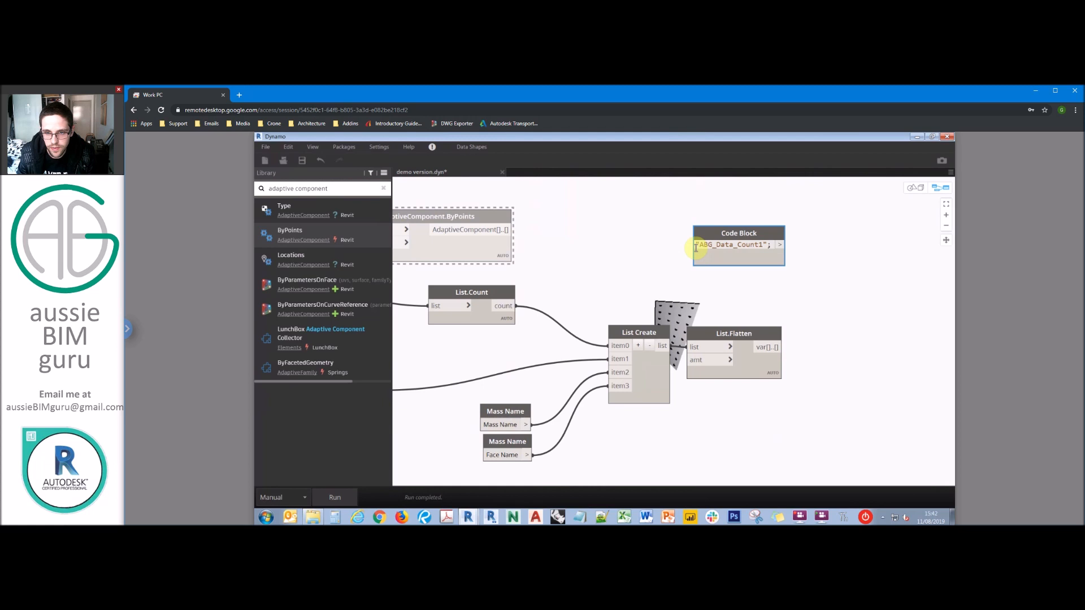
text([)
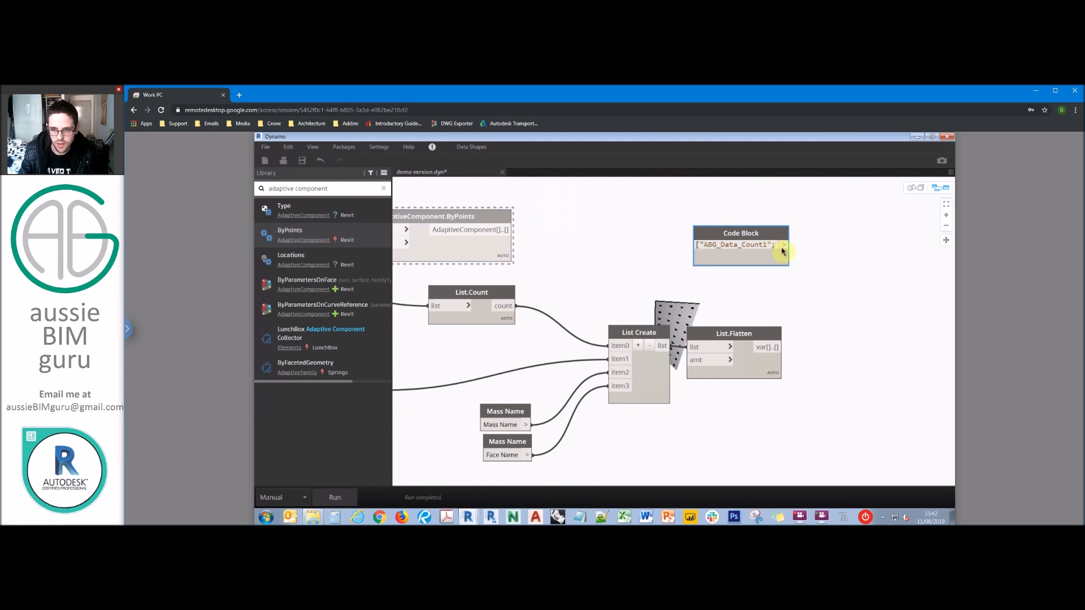
key(Return)
text(")
key(Caps_Lock)
text(ABG_)
key(Caps_Lock)
text(Data_Area1")
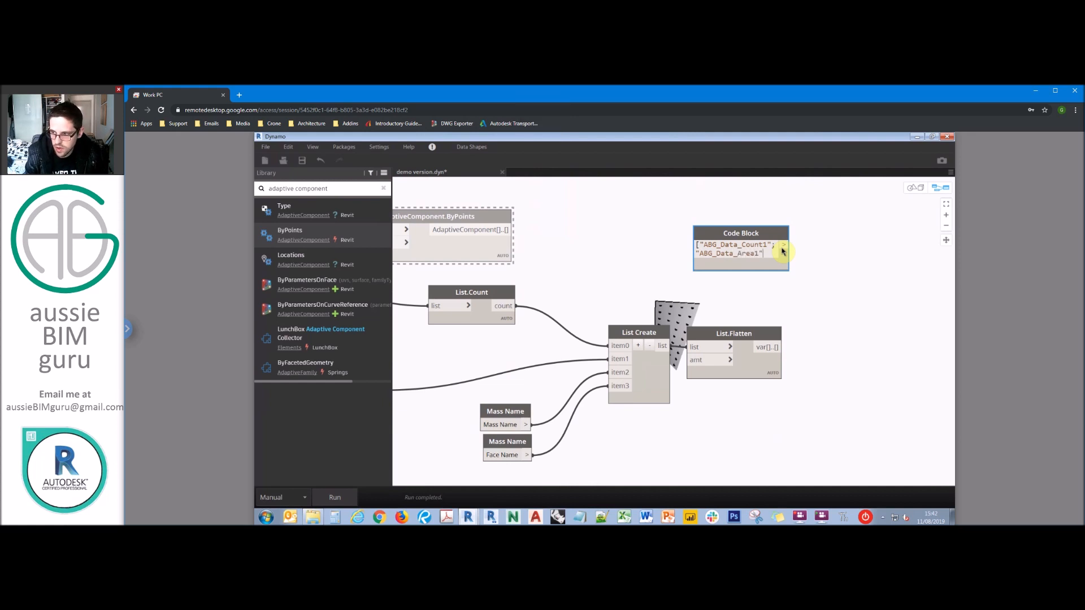
text(;)
- Add "ABG_Data_Comment1"; as the third line of the code block
key(Return)
text(")
key(Caps_Lock)
text(ABG_)
key(Caps_Lock)
text(Data_C)
key(Caps_Lock)
text(omment1)
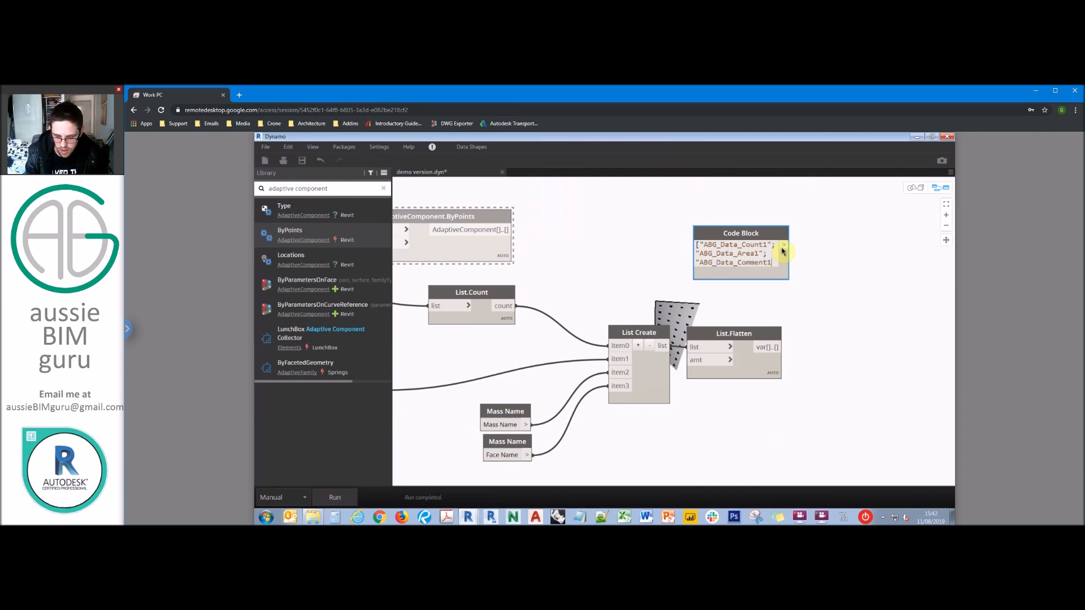
text(";)
- Add "ABG_Data_Comment2" as the code block's fourth line, close the list with a square bracket and commit the code
key(Return)
text(")
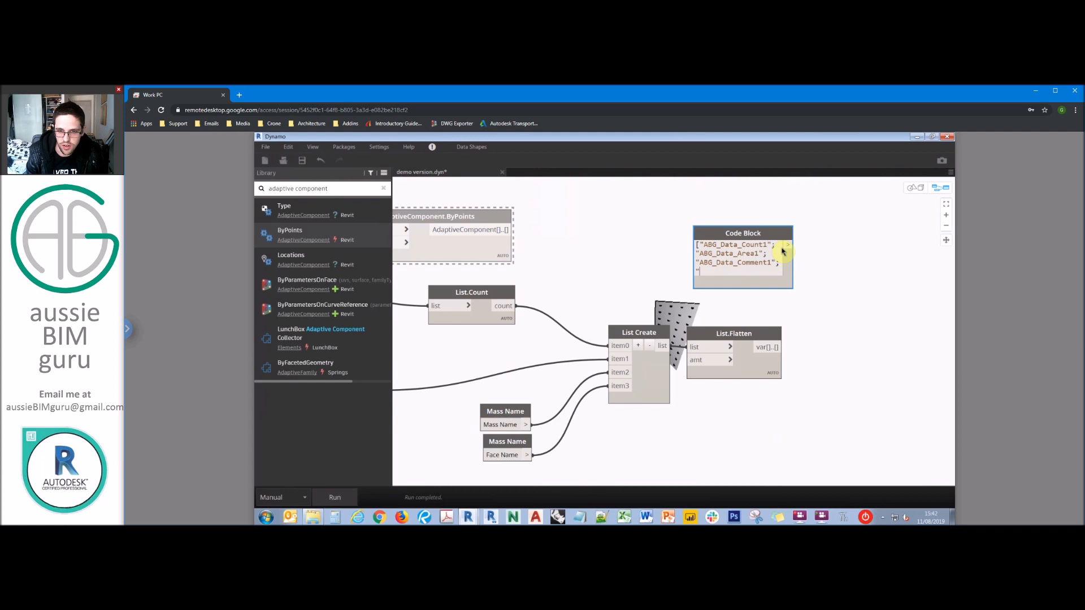
key(Caps_Lock)
text(ABG)
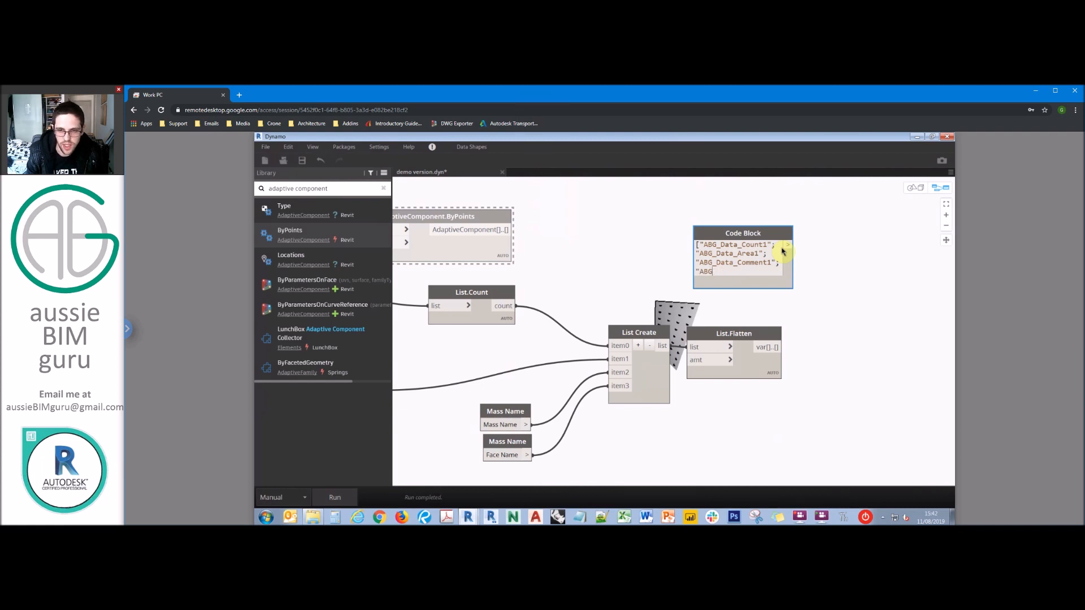
text()_DD)
key(Caps_Lock)
text(ata_)
key(Caps_Lock)
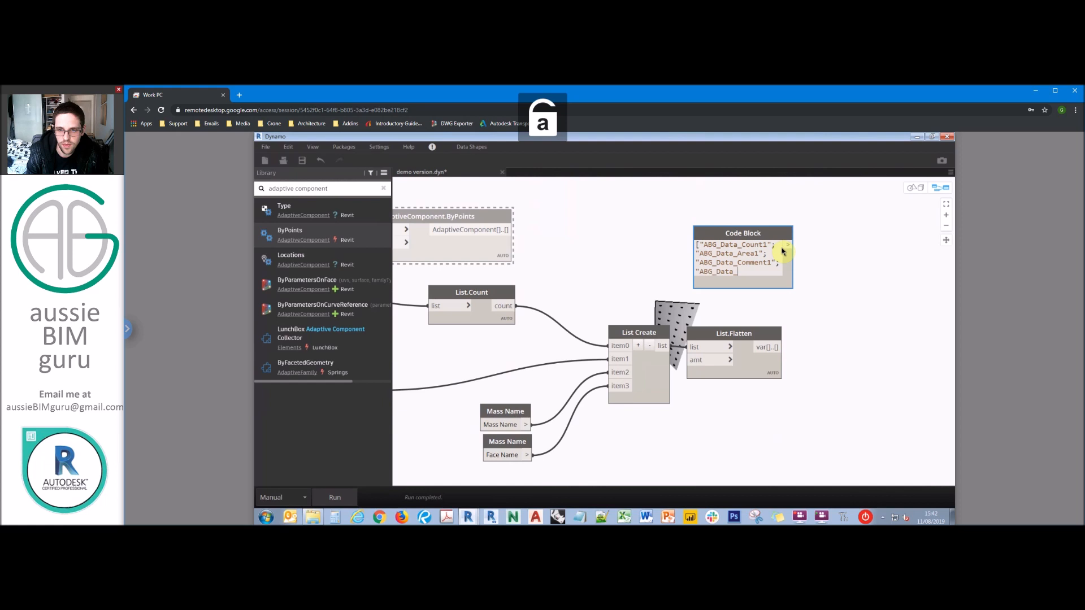
text(Comment2")
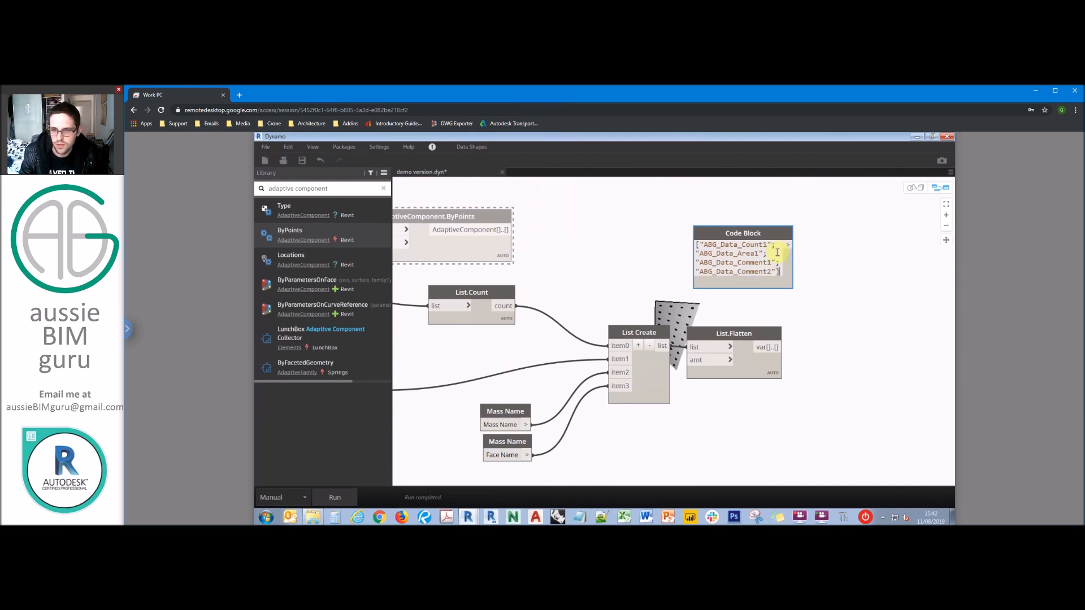
click(826, 247)
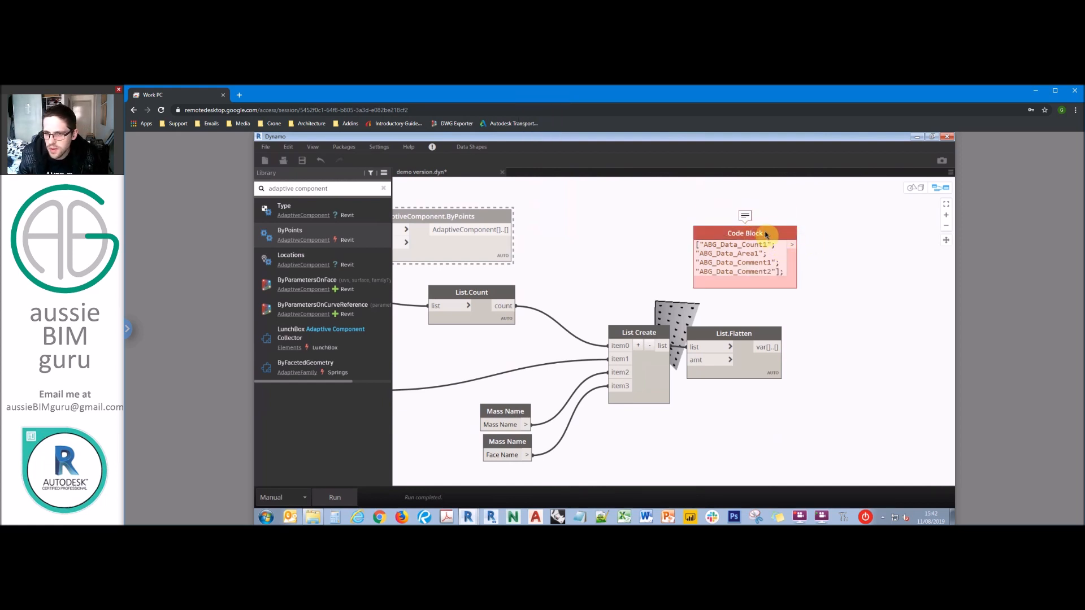
- Replace the semicolons between the code block's strings with commas and move the block closer above List.Flatten
mouse_move(748, 218)
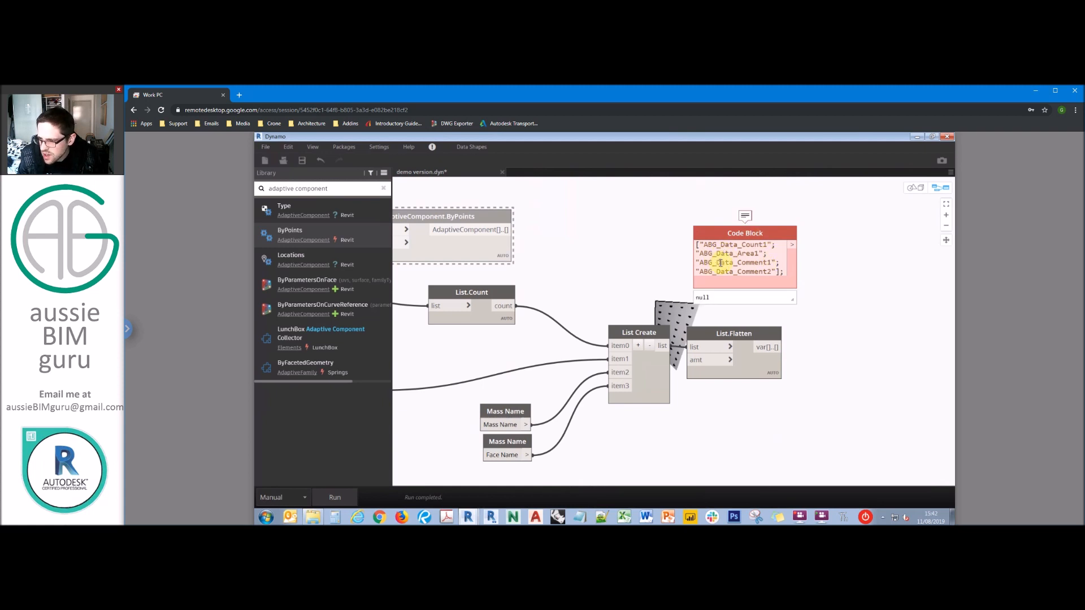
click(777, 263)
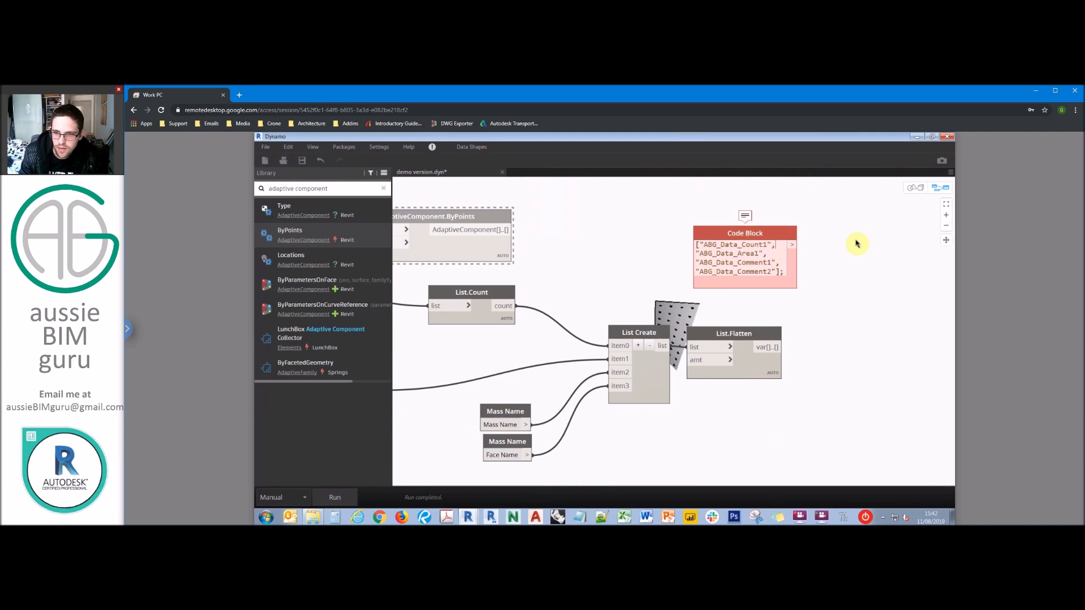
click(919, 239)
mouse_move(775, 231)
mouse_down()
mouse_move(769, 246)
mouse_move(762, 239)
mouse_up()
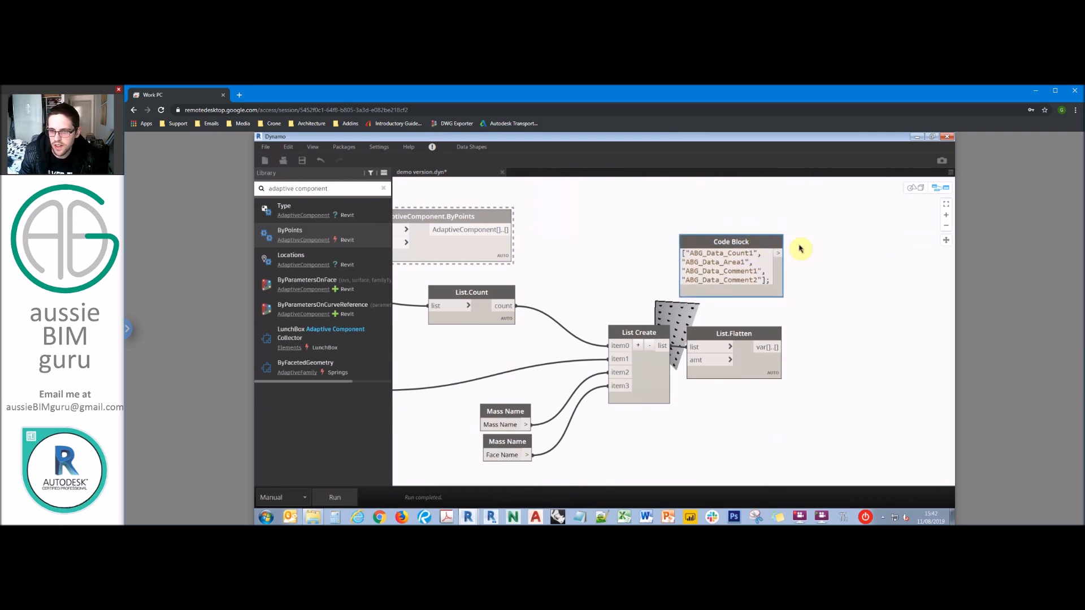
- Find SetParameterByName in the node search and add an Element.SetParameterByName node beside the code block
middle_drag(890, 285, 843, 291)
right_click(843, 292)
text(set param)
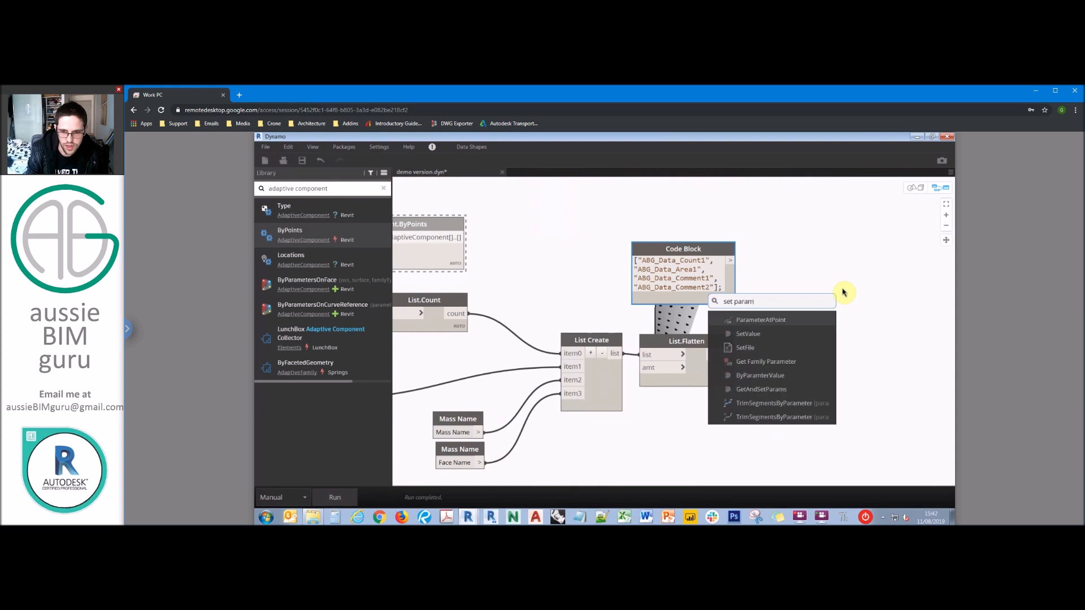
key(Caps_Lock)
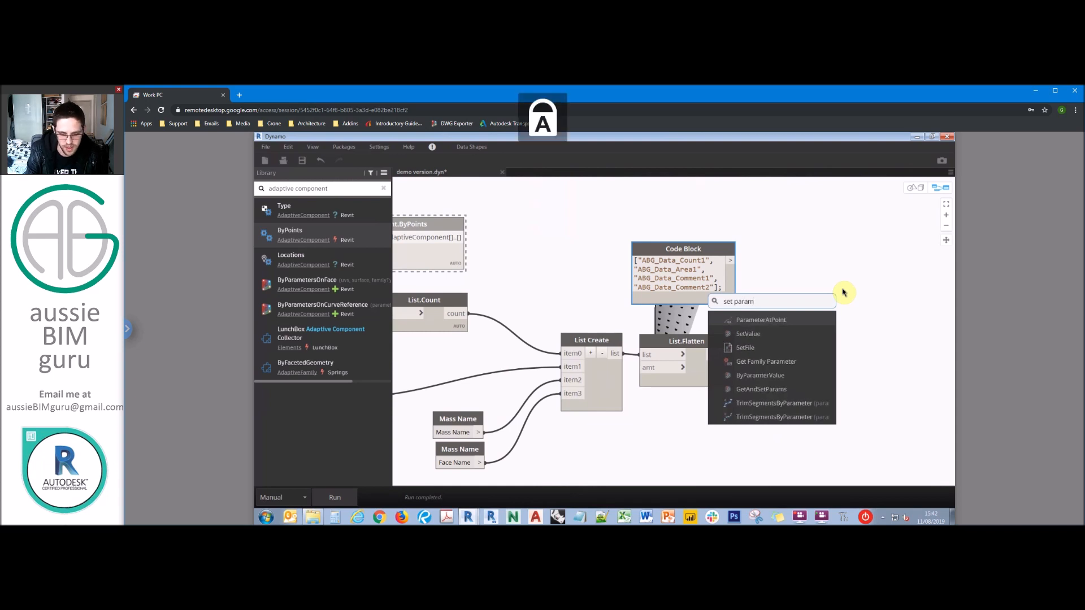
text(ETER BY NA)
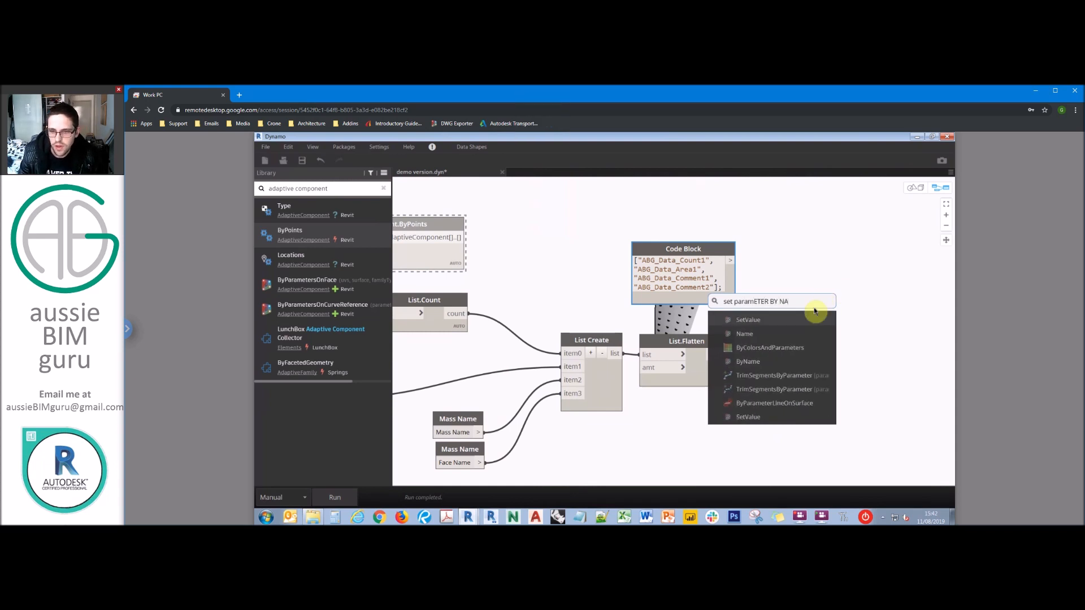
text(ME)
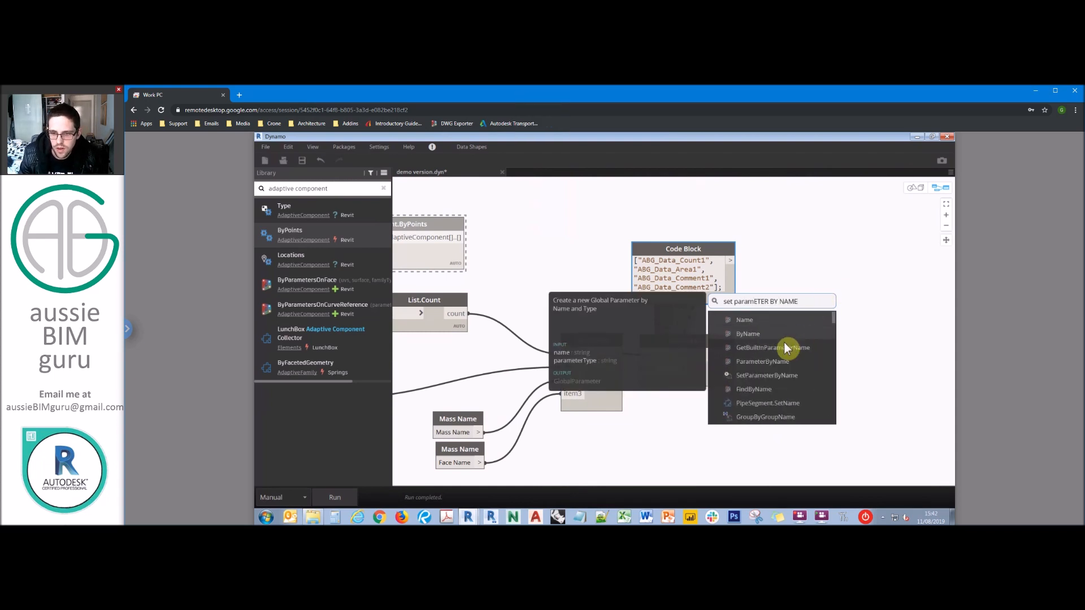
click(794, 377)
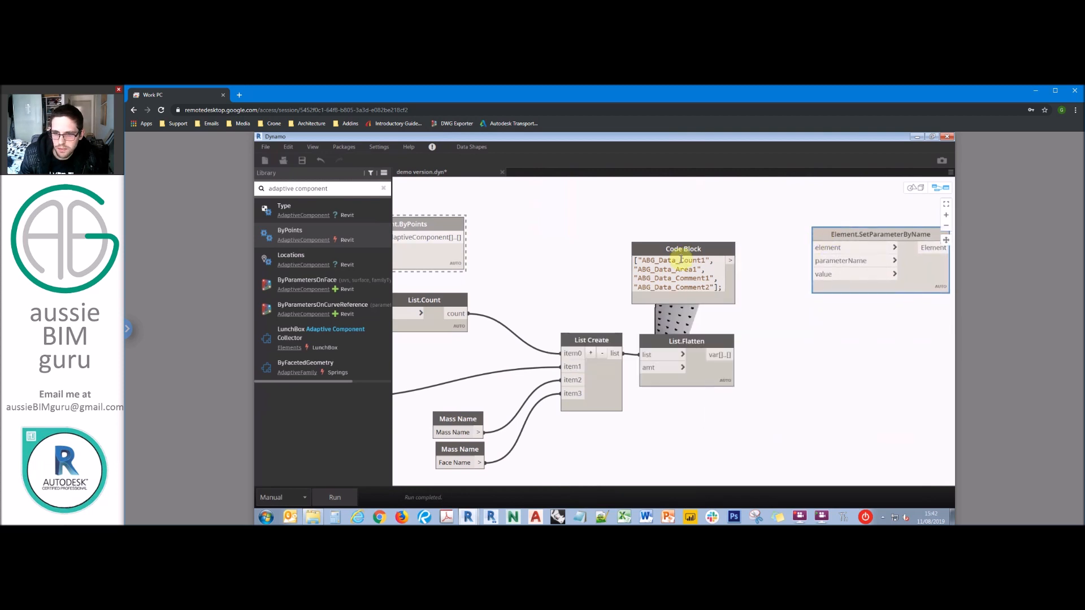
- Connect the code block to parameterName and the List.Flatten output to value of Element.SetParameterByName
click(821, 262)
click(824, 274)
click(734, 353)
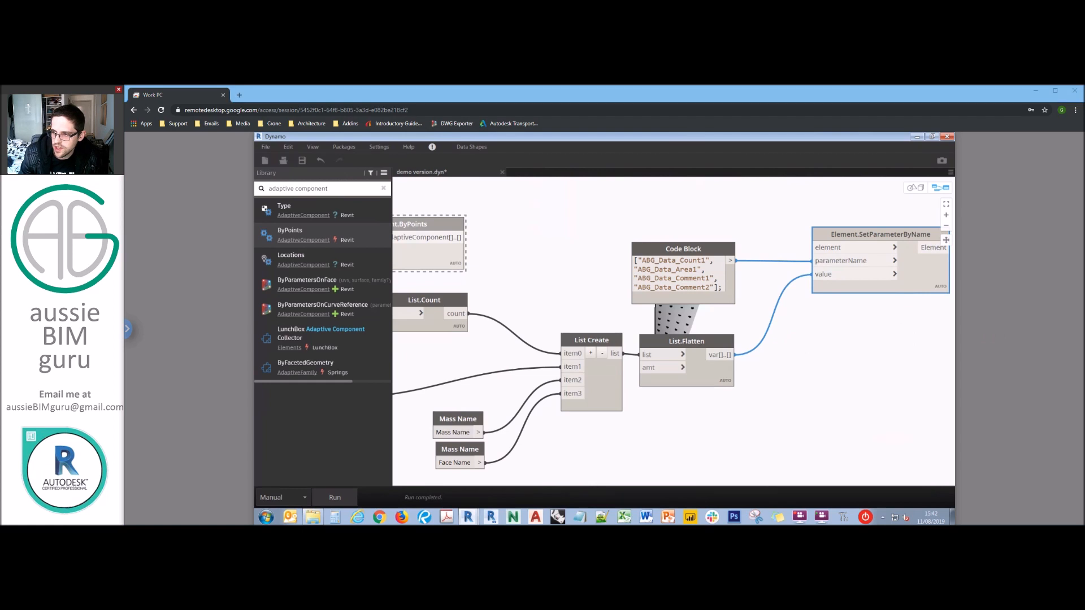
- Add a List.Map node beyond Element.SetParameterByName and connect the AdaptiveComponent.ByPoints output to its list input
scroll(816, 216, down, 1)
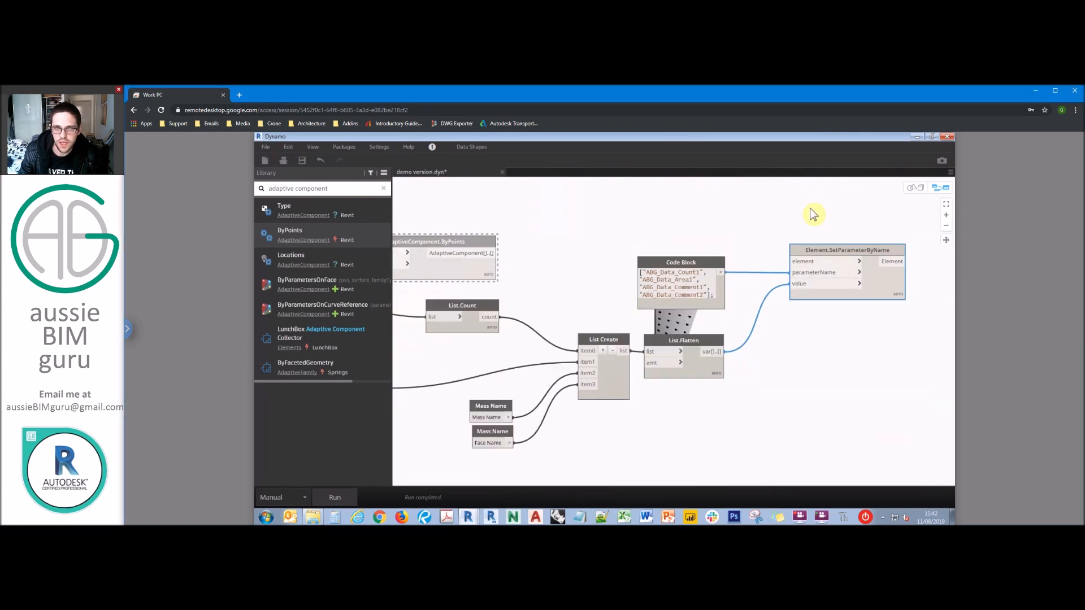
double_click(813, 214)
text(LIST MAP)
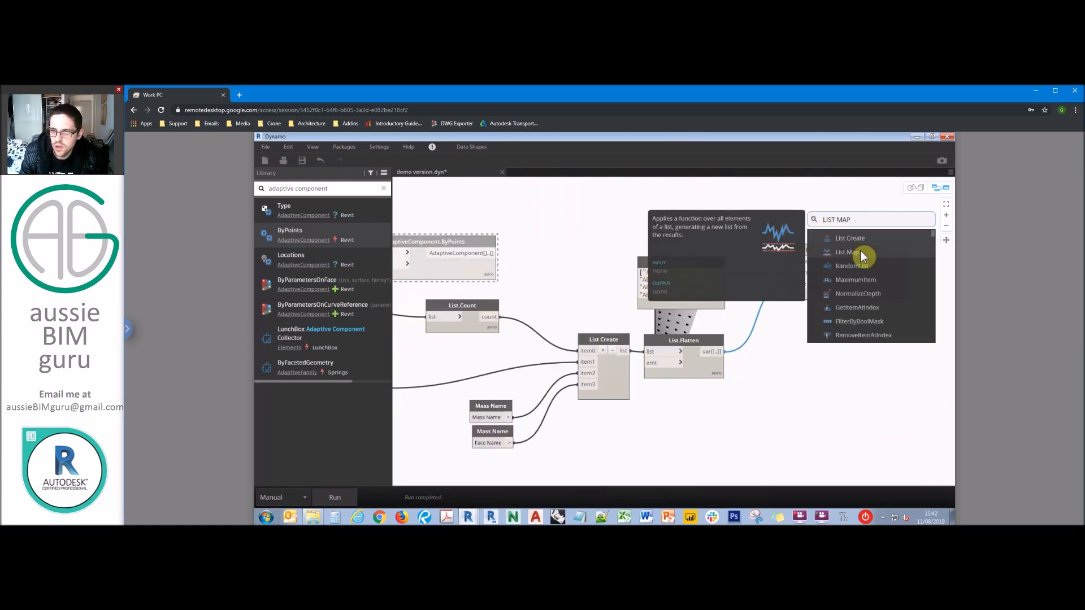
click(860, 249)
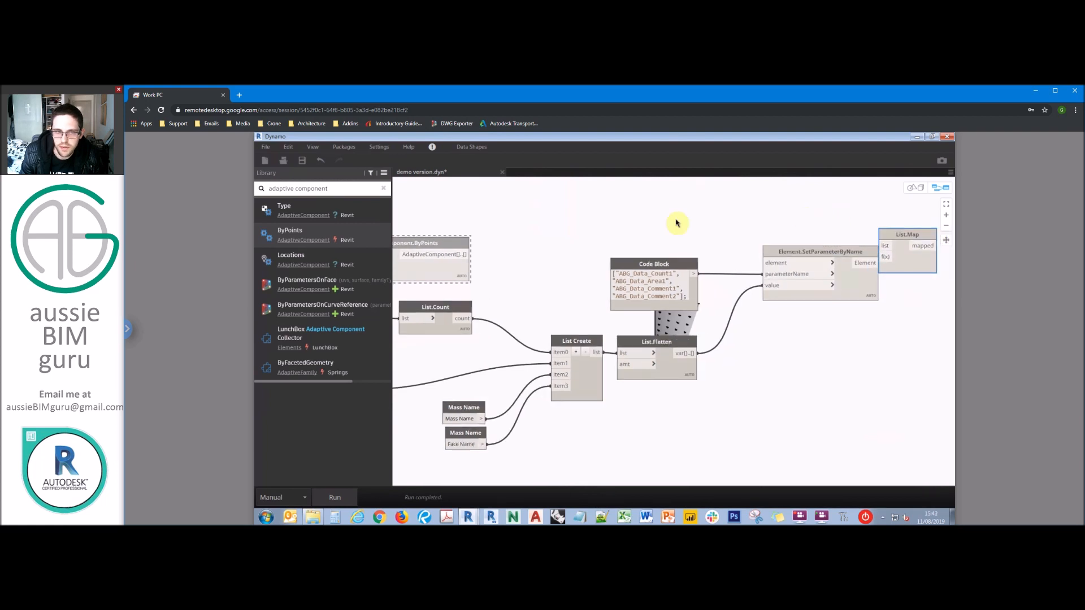
scroll(679, 223, down, 5)
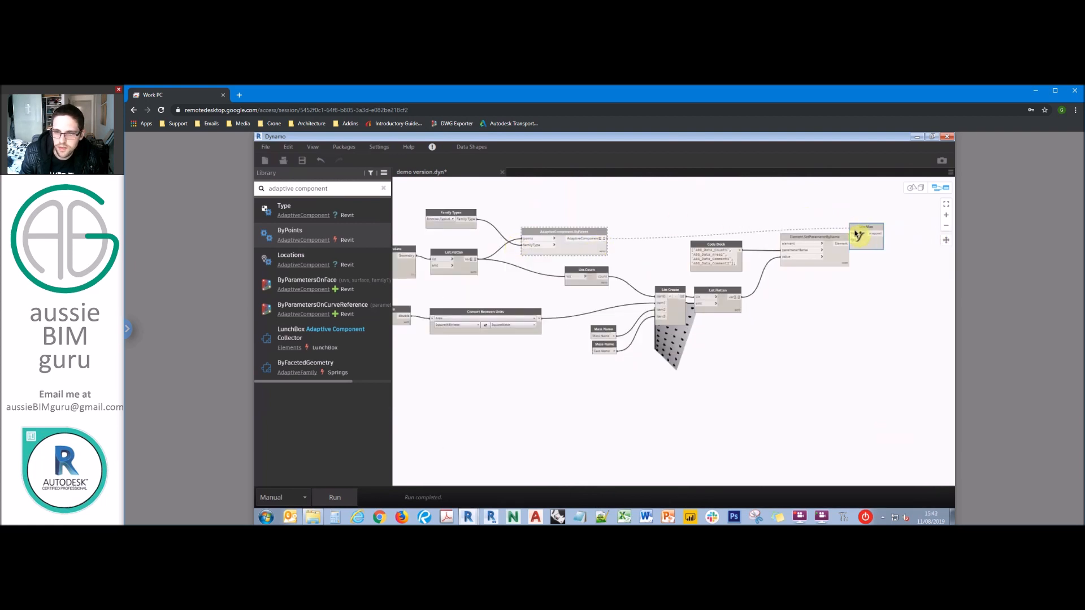
drag(865, 233, 896, 224)
- Connect the Element.SetParameterByName output to List.Map's f(x) input, and shift the SetParameterByName node and code block down
scroll(865, 236, up, 4)
click(838, 248)
click(893, 232)
drag(759, 238, 753, 263)
drag(659, 249, 661, 264)
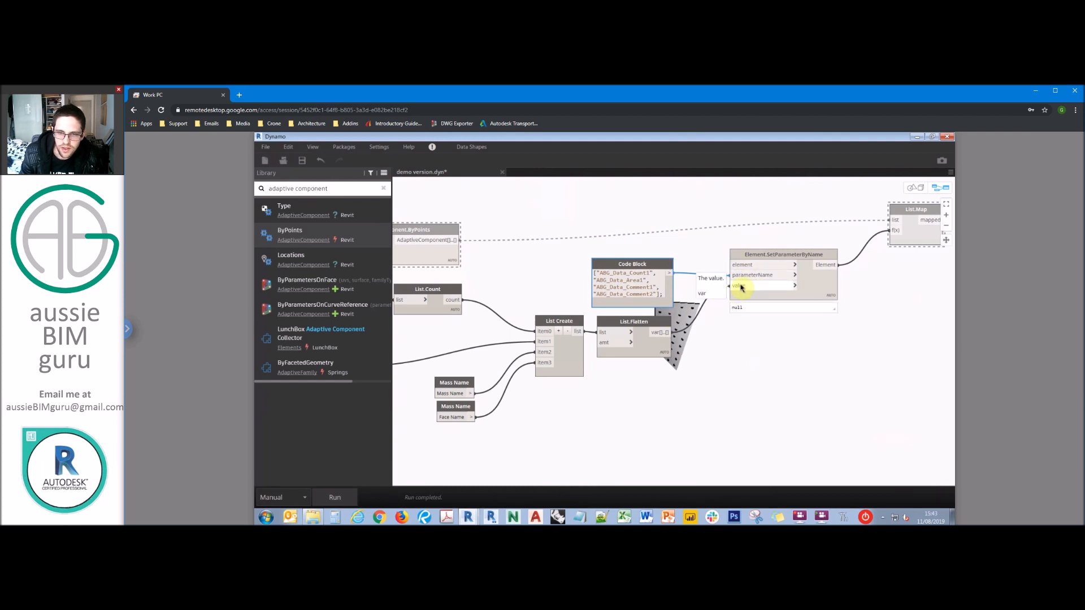
click(896, 220)
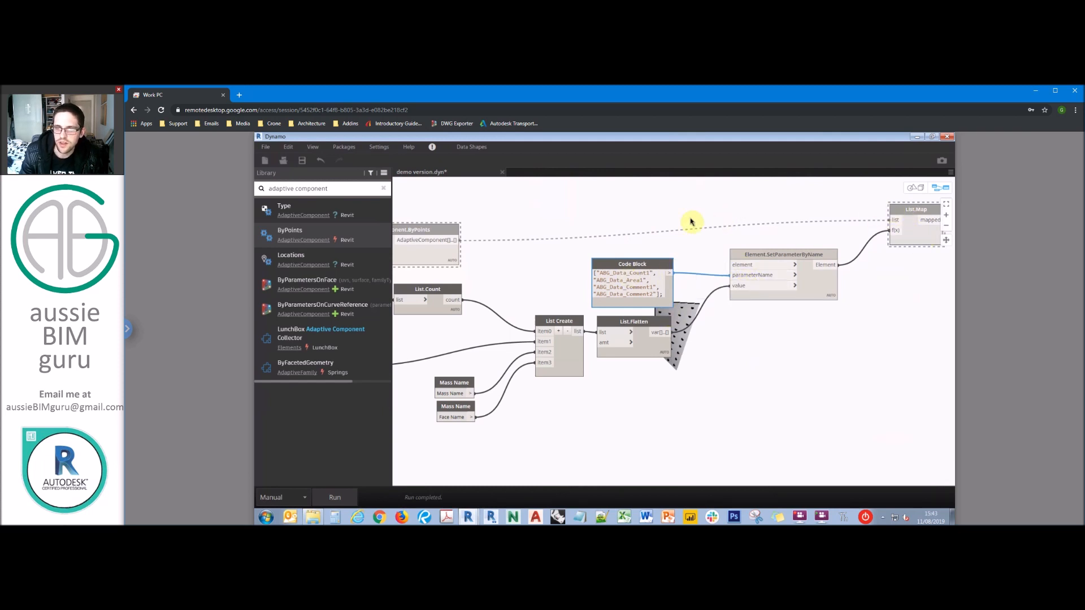
- Unfreeze the AdaptiveComponent.ByPoints node
middle_drag(417, 227, 625, 230)
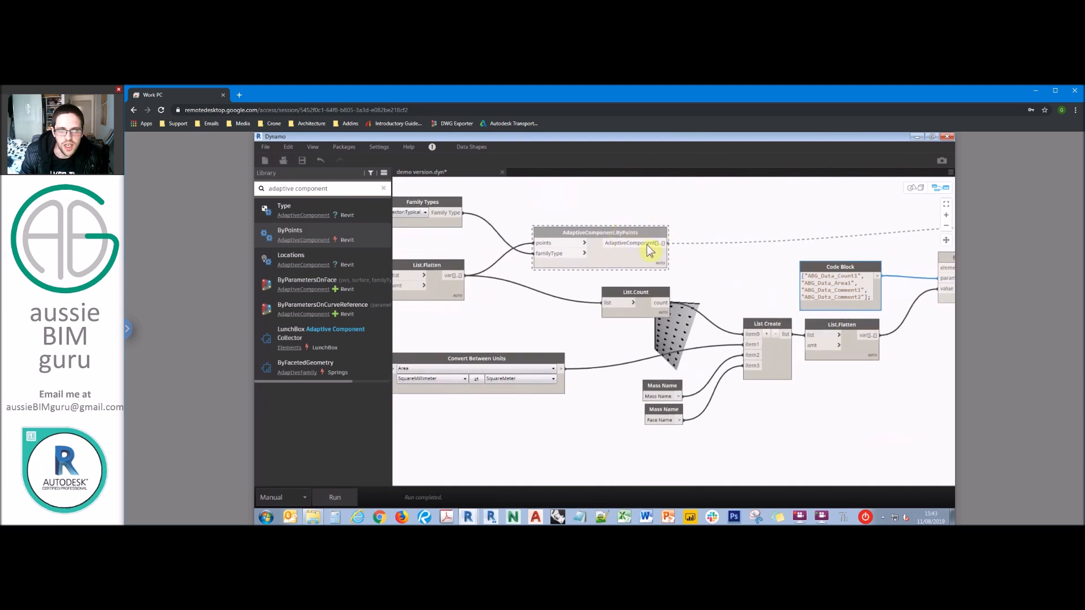
right_click(621, 231)
click(650, 296)
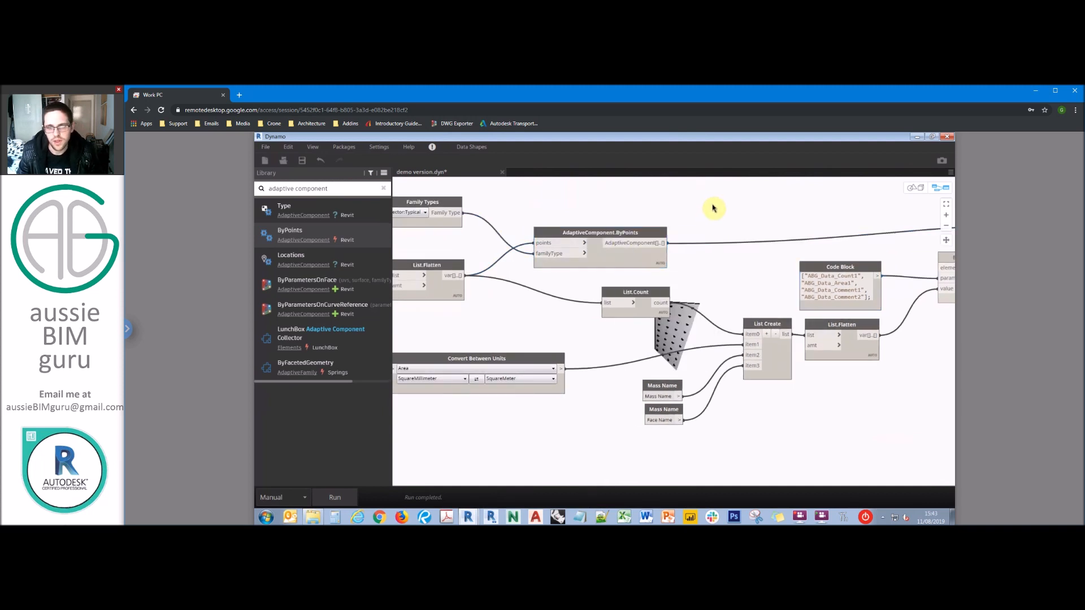
scroll(709, 209, down, 5)
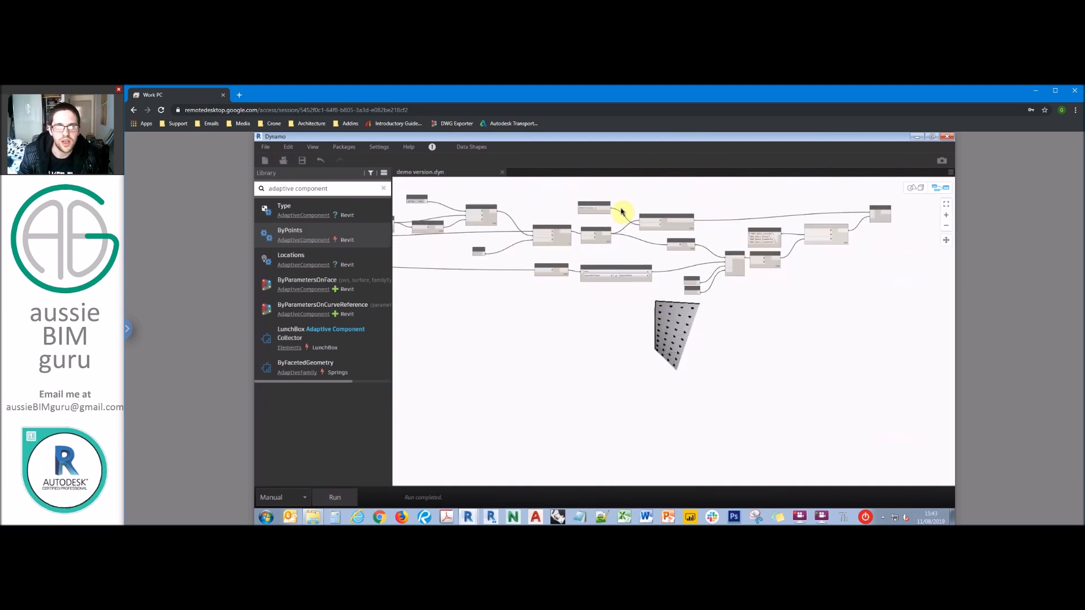
- Reduce the Dynamo window so the Revit 3D view shows beside it, and run the graph
click(932, 137)
drag(639, 236, 630, 214)
shift+middle_drag(816, 298, 848, 286)
click(382, 475)
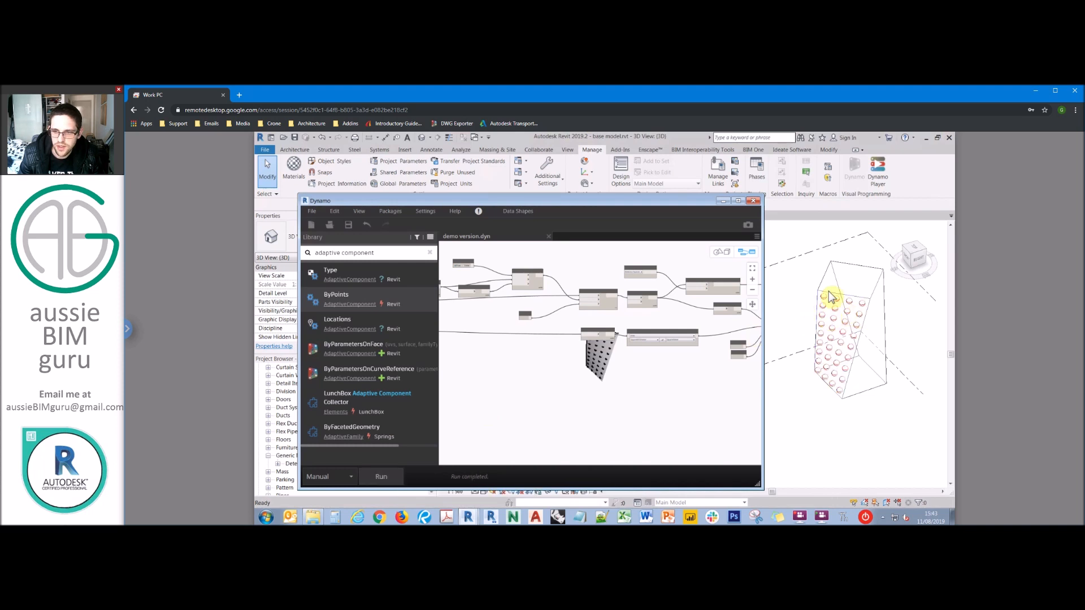
- Examine the detectors placed on the mass face in the Revit 3D view from several angles
scroll(825, 299, up, 5)
shift+middle_drag(877, 343, 877, 283)
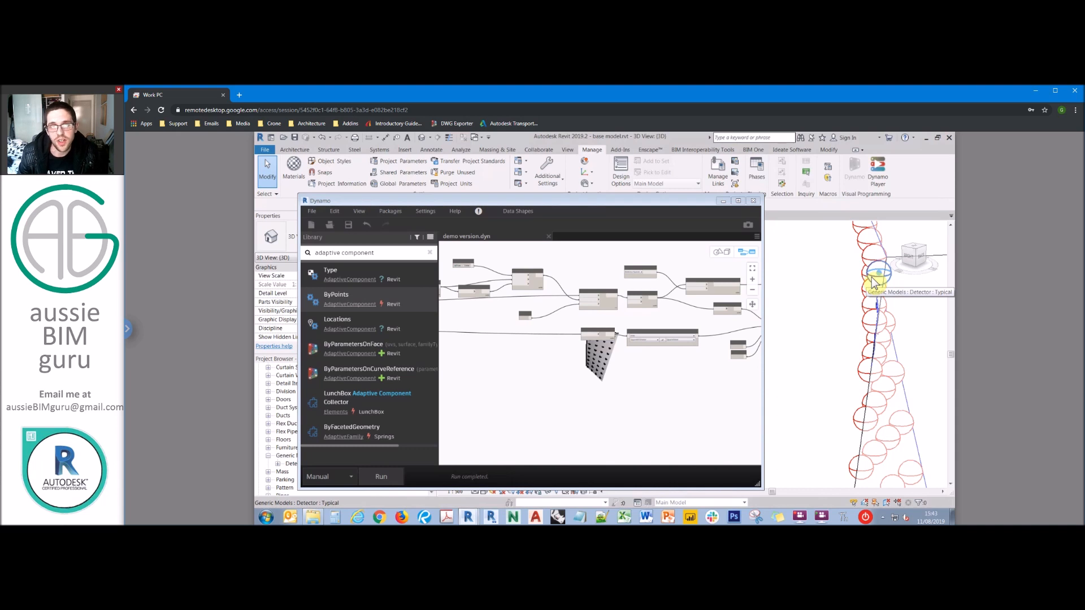
shift+middle_drag(842, 271, 865, 260)
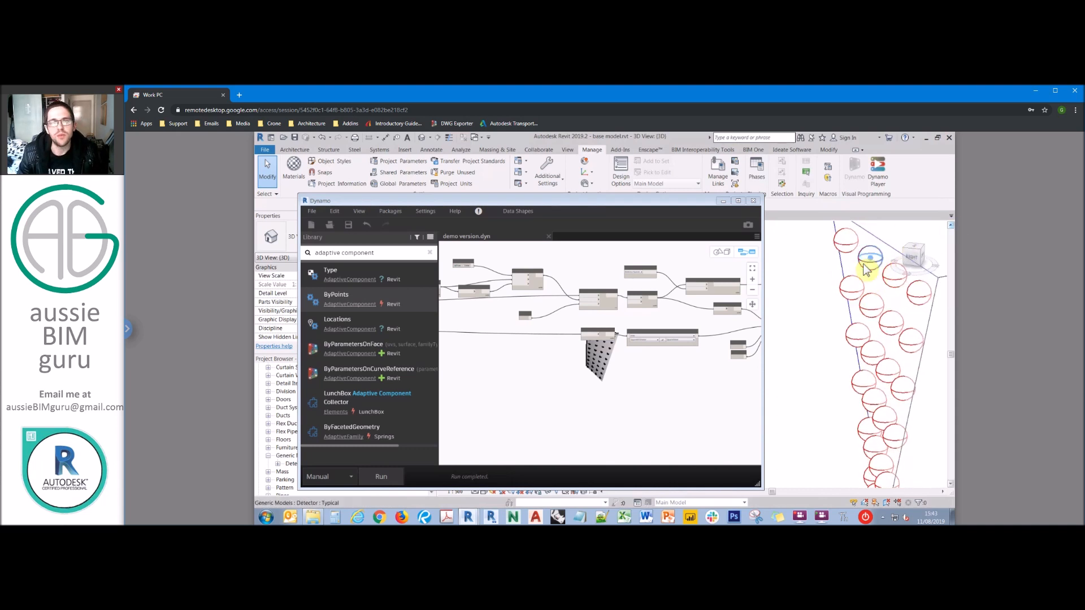
shift+middle_drag(847, 273, 812, 277)
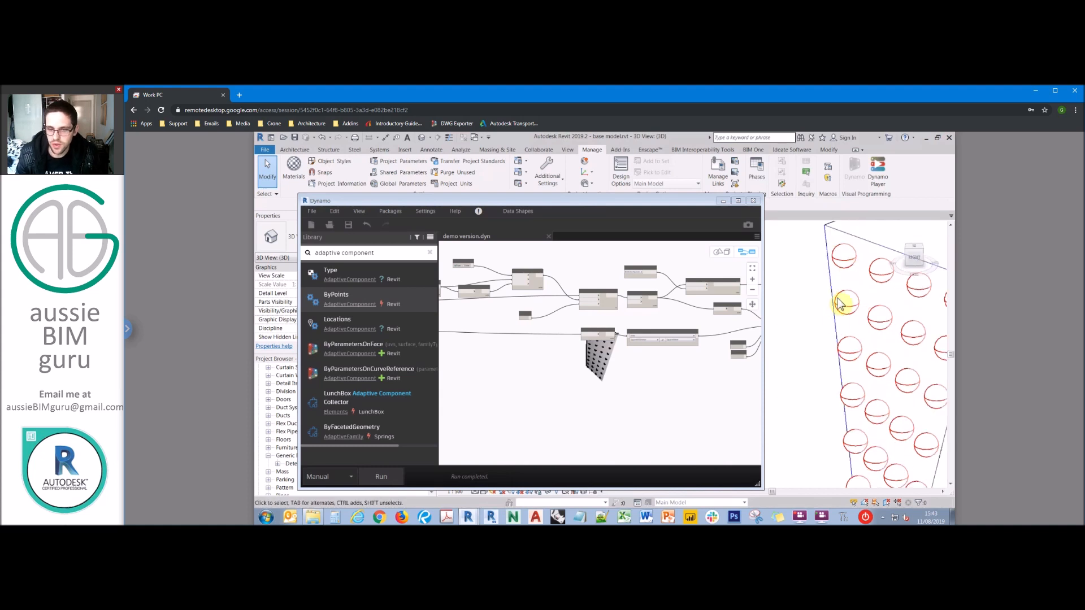
scroll(839, 305, down, 5)
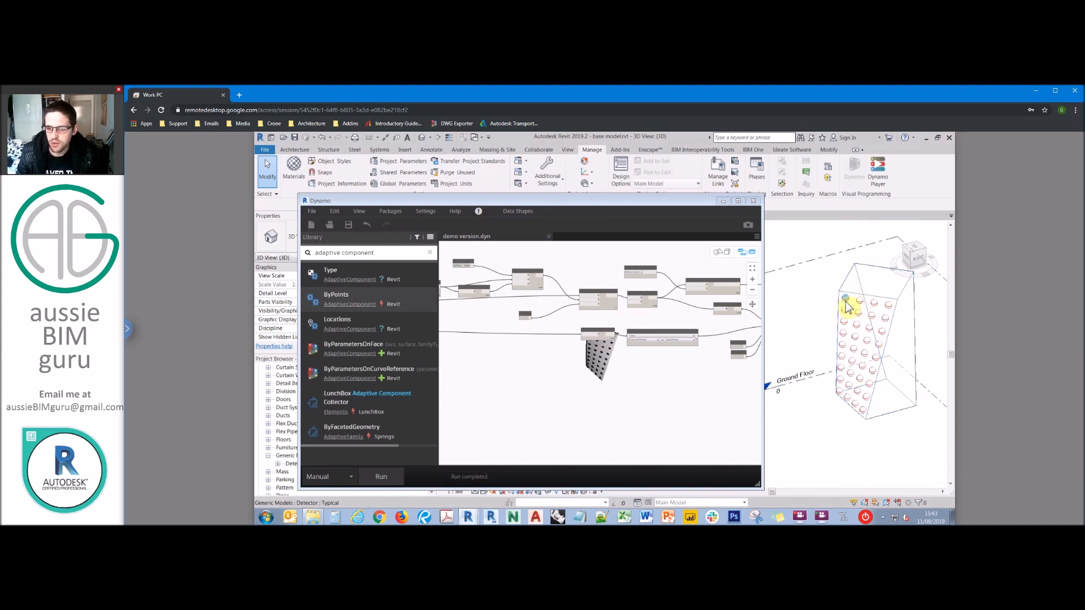
- Select all Detector instances visible in the view and check their ABG_Data comment, area and count parameters
click(846, 300)
right_click(848, 301)
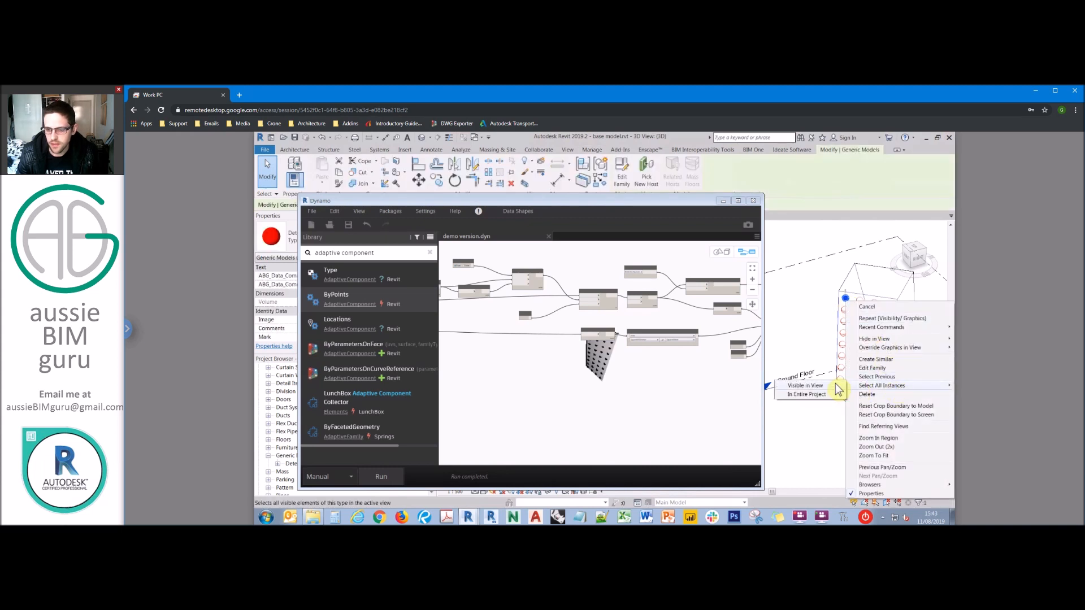
click(805, 385)
drag(738, 208, 921, 216)
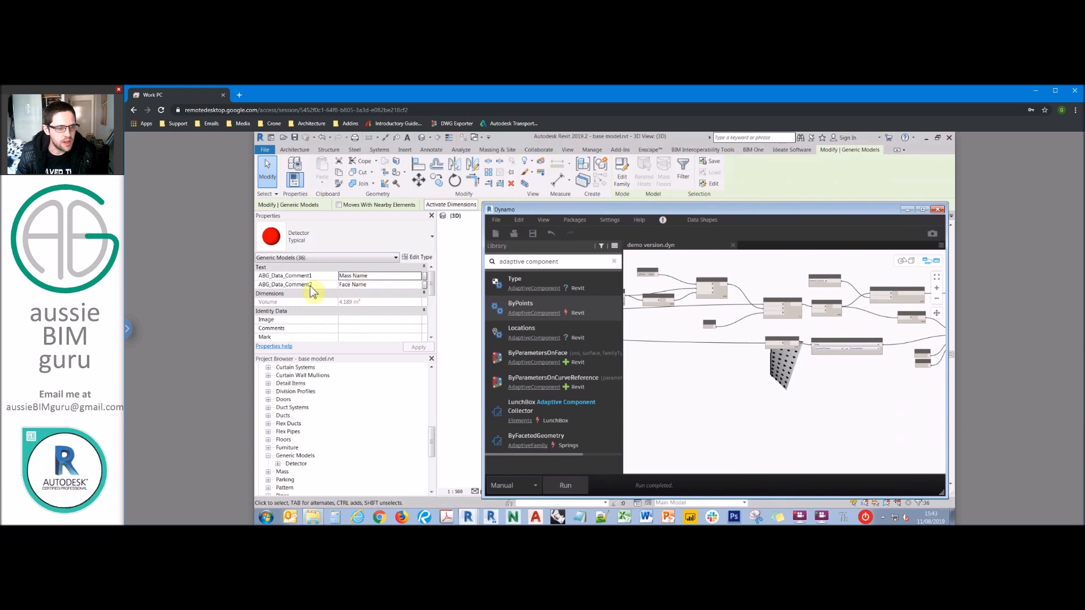
drag(433, 287, 427, 308)
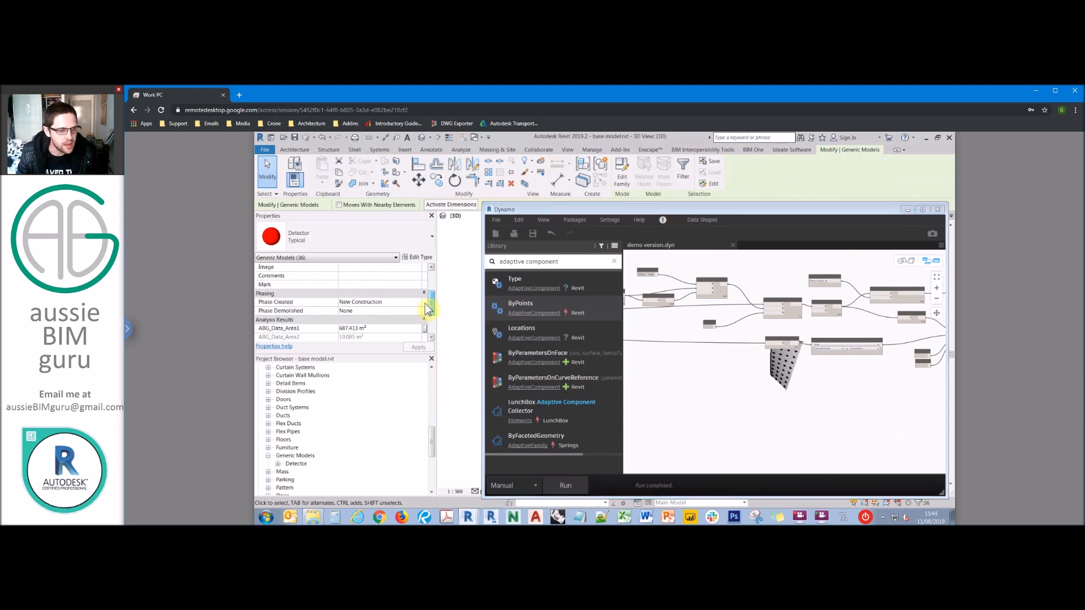
scroll(428, 313, down, 1)
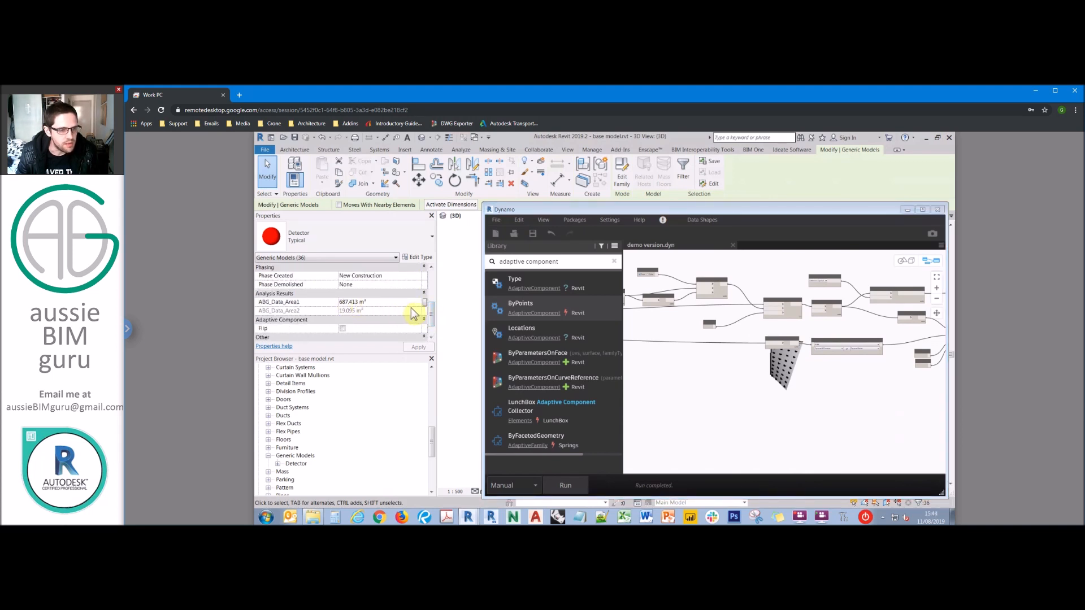
scroll(436, 317, down, 1)
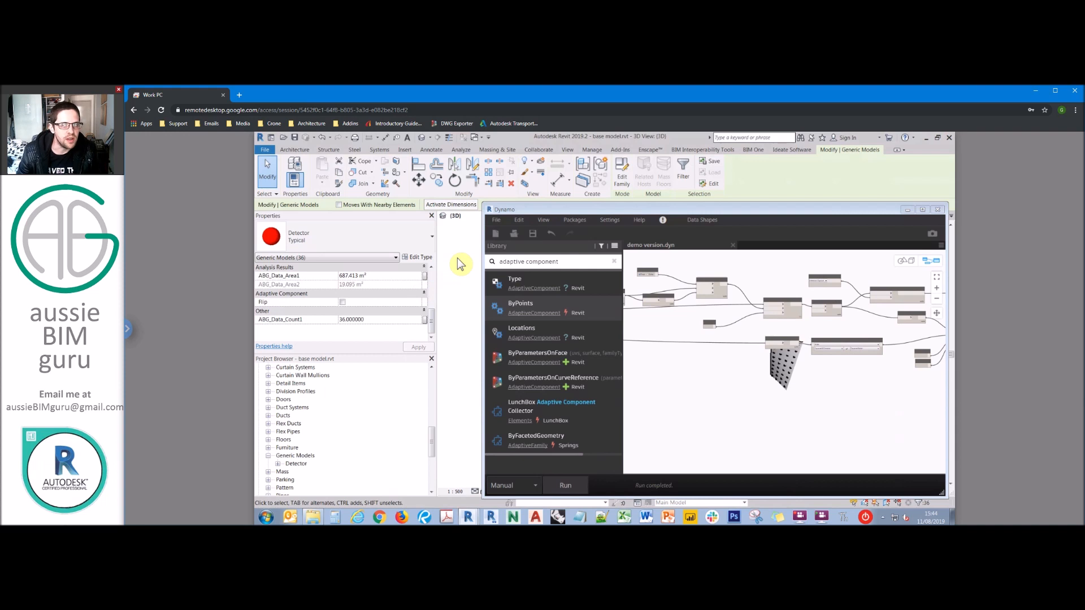
drag(729, 213, 648, 182)
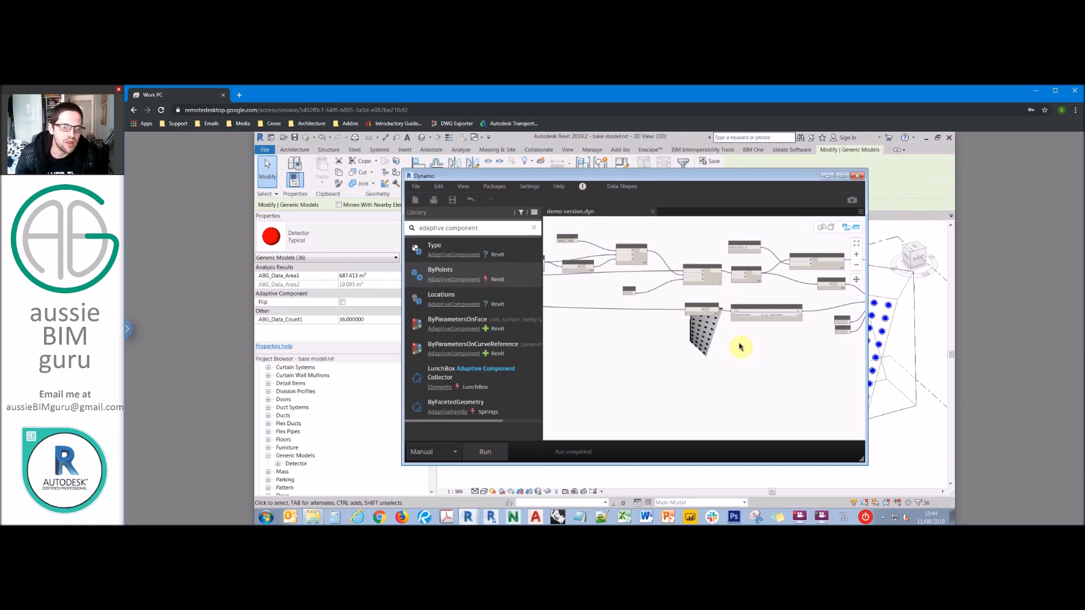
- Clear the node library search and shift the Integer Slider node below the Curve.Length nodes slightly
click(534, 229)
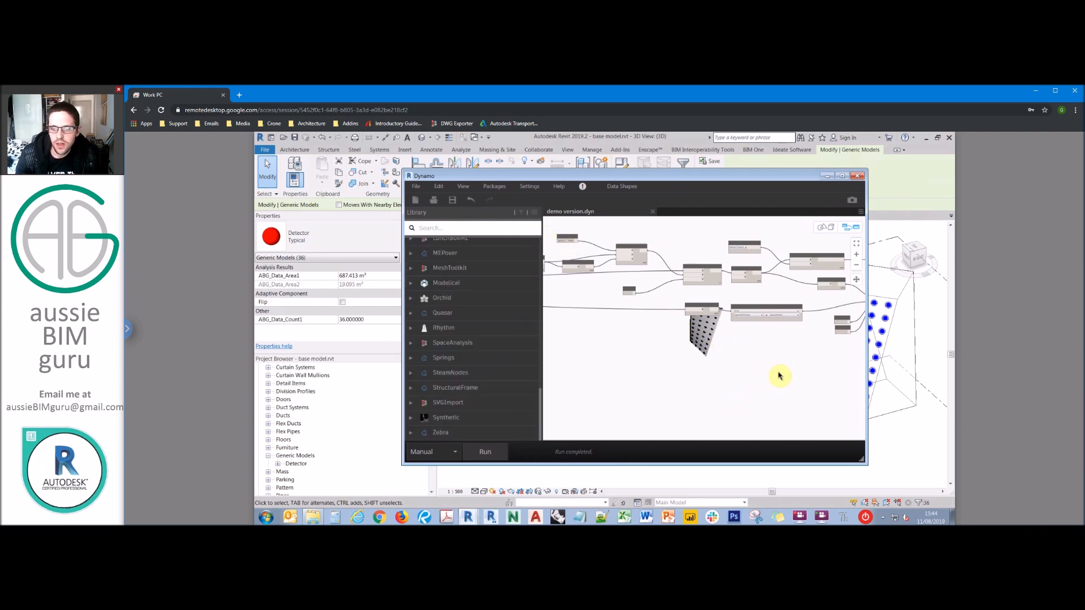
scroll(772, 364, down, 5)
scroll(583, 329, up, 5)
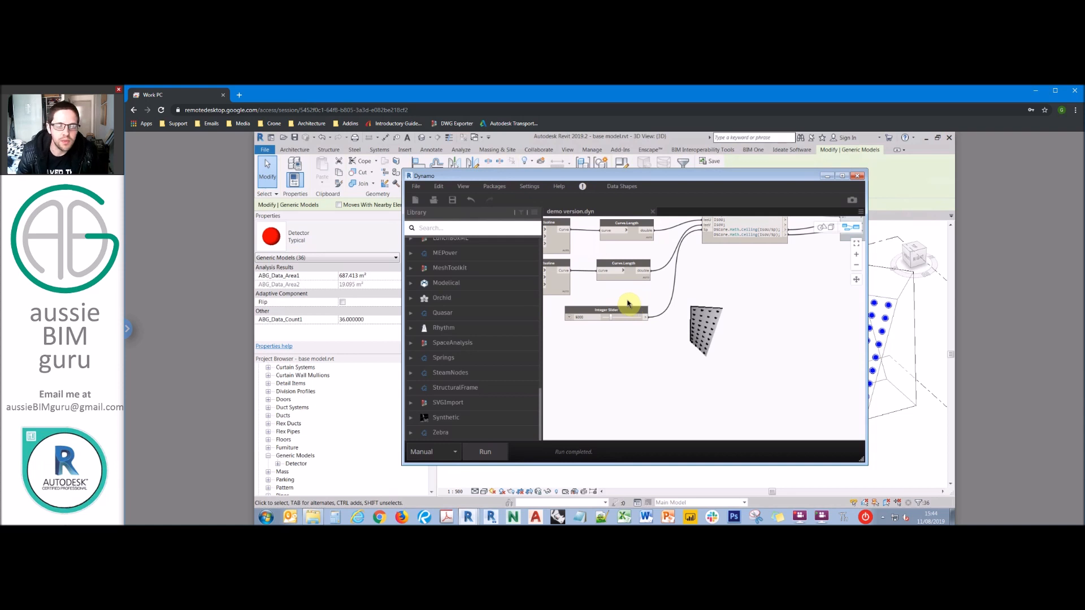
drag(637, 312, 638, 315)
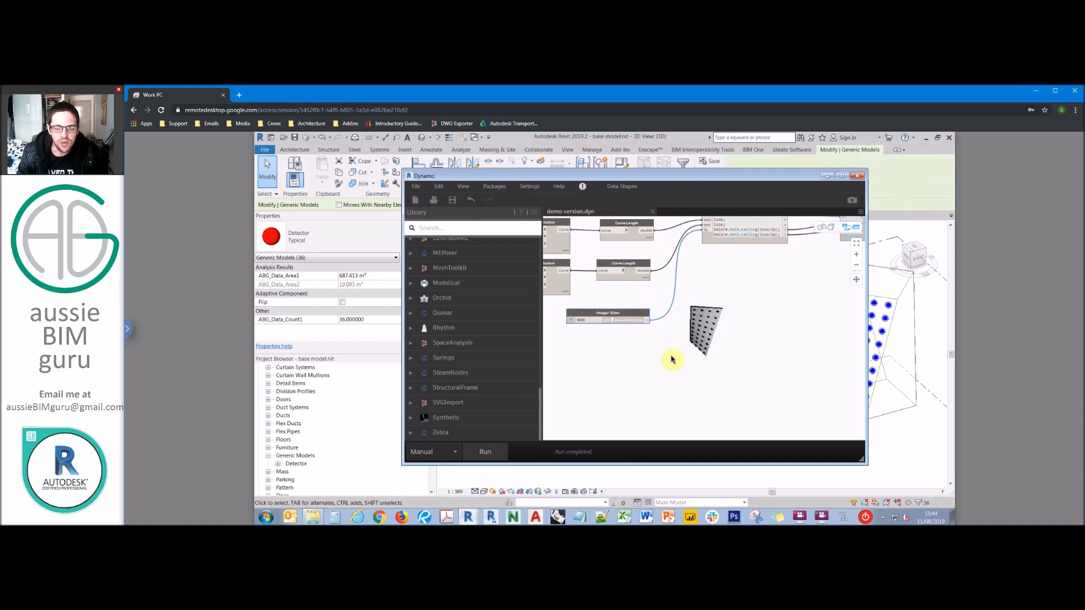
- Mark the Select Face node at the start of the graph as an input
scroll(682, 332, down, 5)
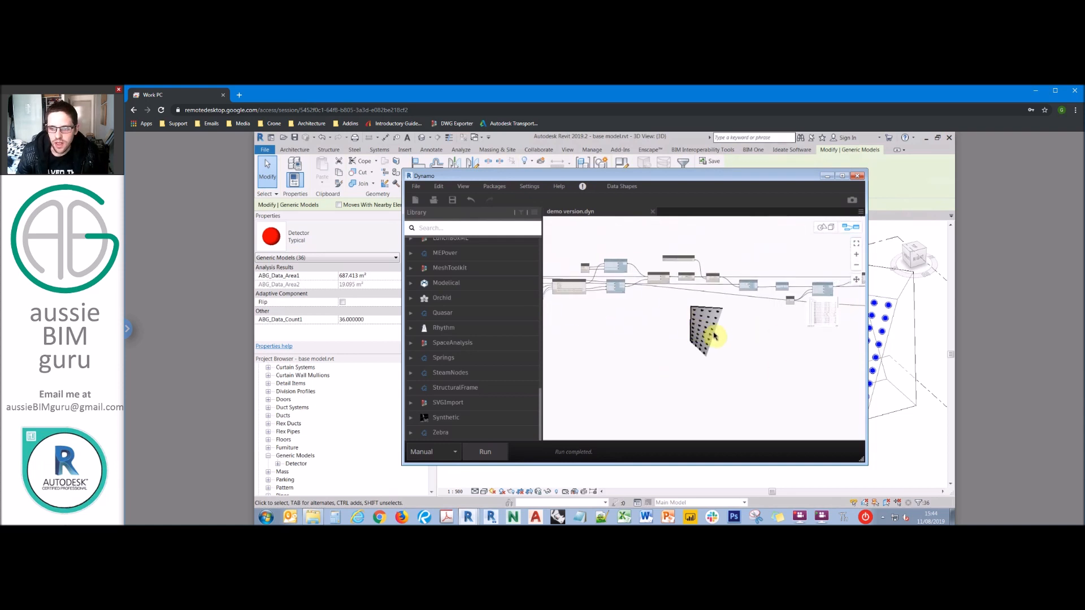
middle_drag(728, 358, 595, 339)
scroll(919, 354, down, 1)
middle_drag(885, 376, 933, 360)
click(892, 374)
click(735, 384)
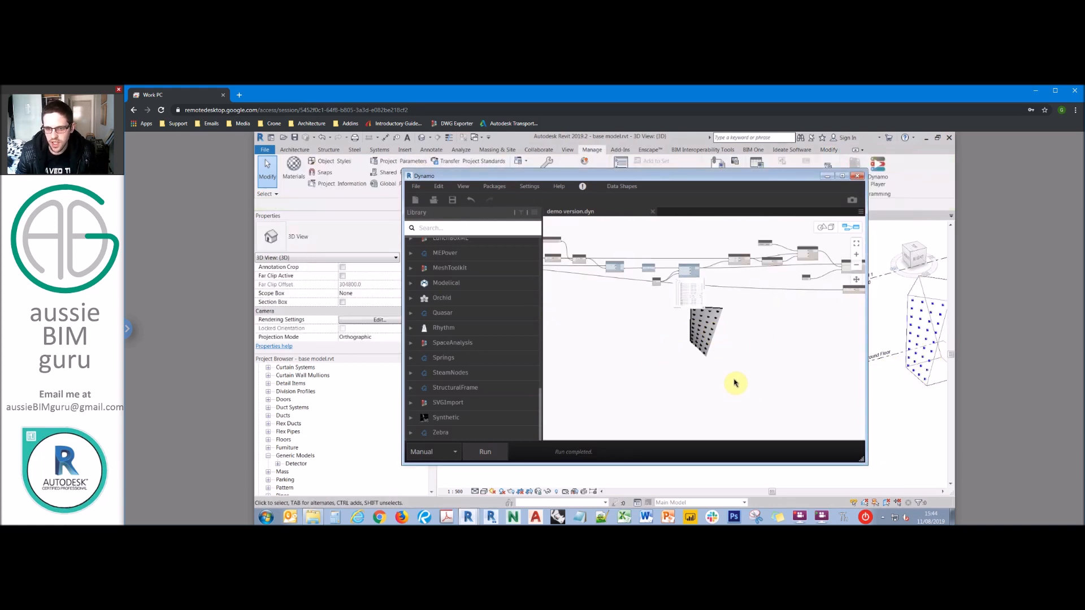
middle_drag(571, 326, 700, 337)
scroll(576, 264, up, 4)
middle_drag(575, 266, 794, 269)
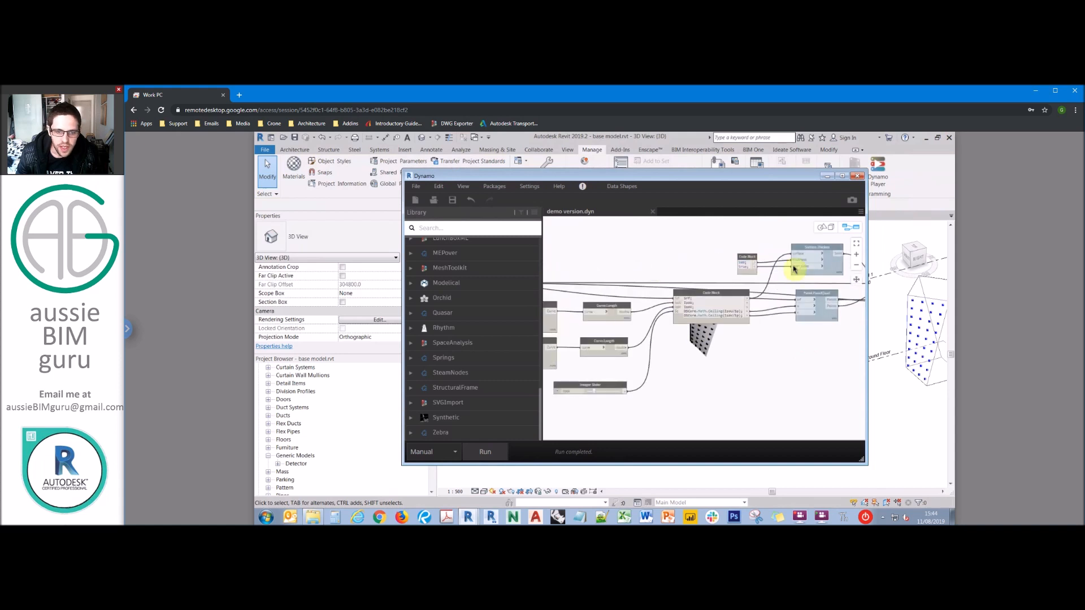
scroll(689, 271, up, 2)
right_click(632, 278)
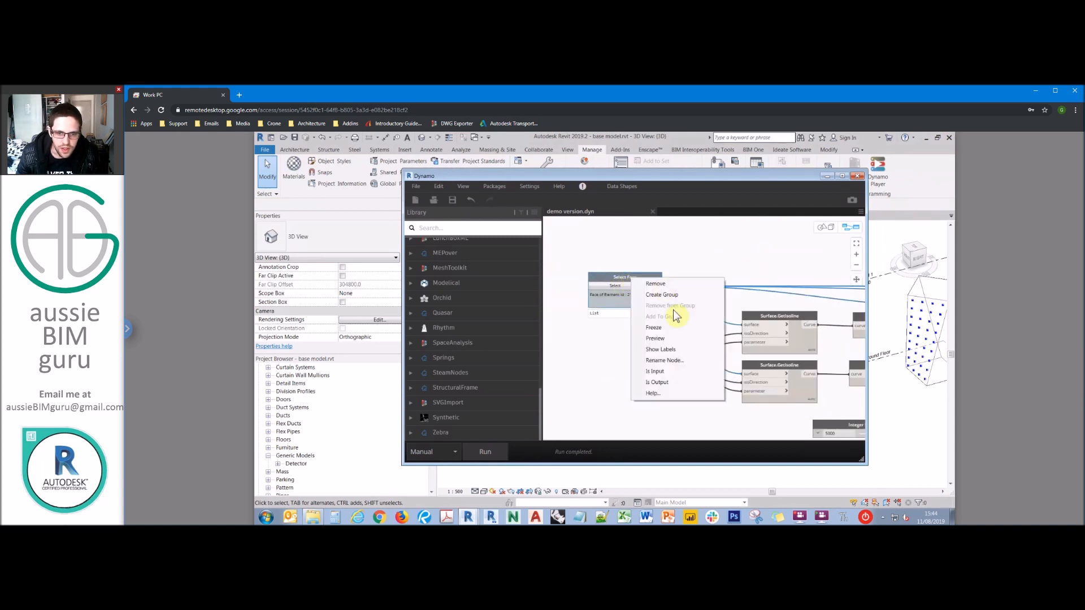
click(665, 244)
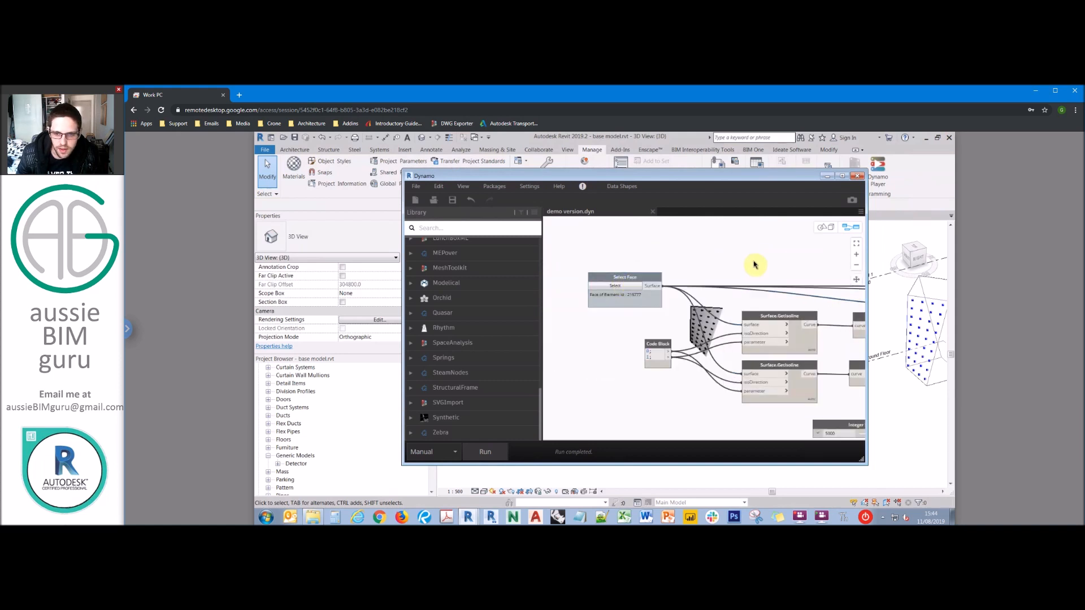
- Rename the Integer Slider below the Curve.Length nodes to "Spacing (U/V)" and mark it as an input
middle_drag(765, 266, 673, 247)
middle_drag(755, 245, 678, 243)
middle_drag(758, 260, 707, 260)
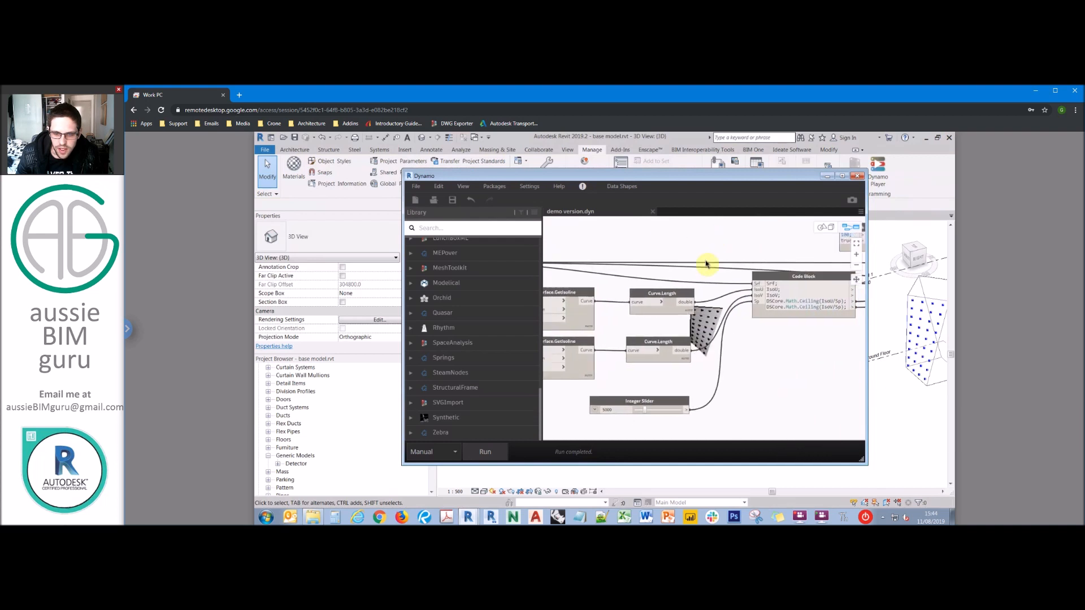
double_click(645, 403)
text(sPA)
key(BackSpace)
key(BackSpace)
key(BackSpace)
key(Caps_Lock)
text(Spacing ()
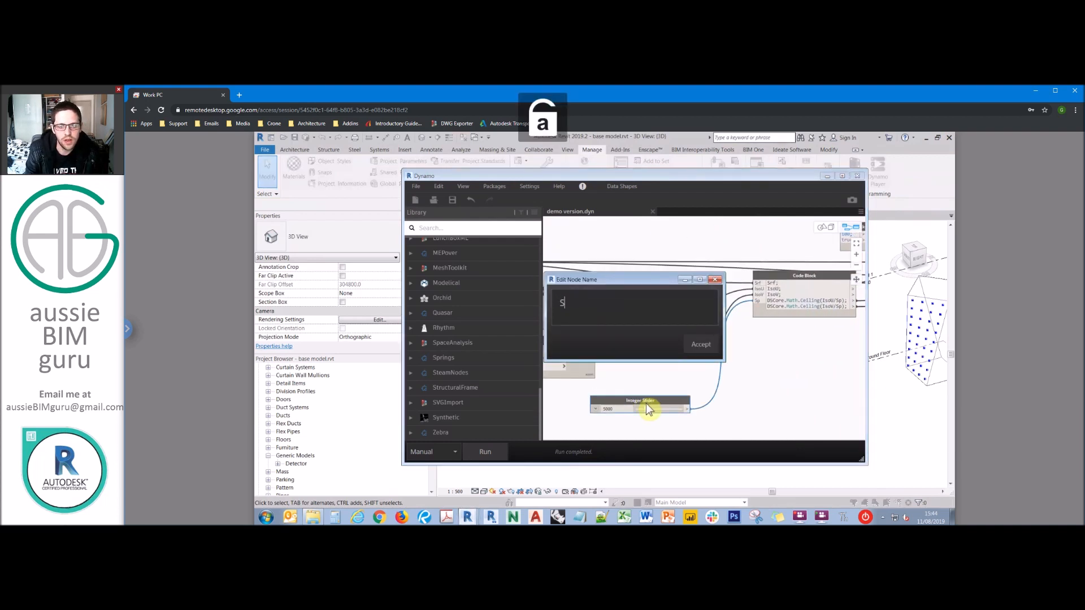
key(Caps_Lock)
text(U/V))
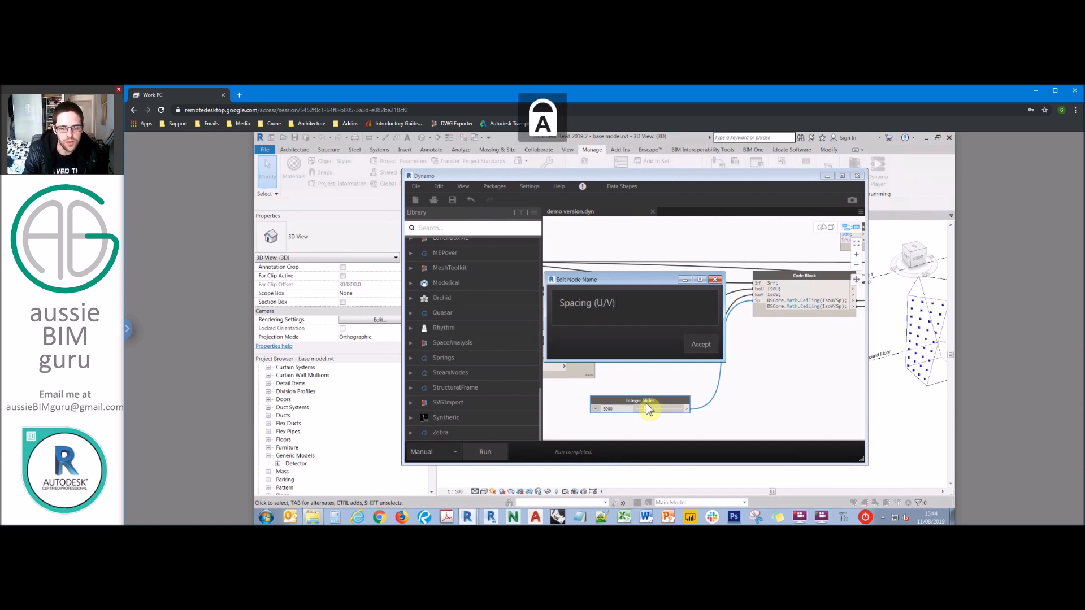
click(701, 345)
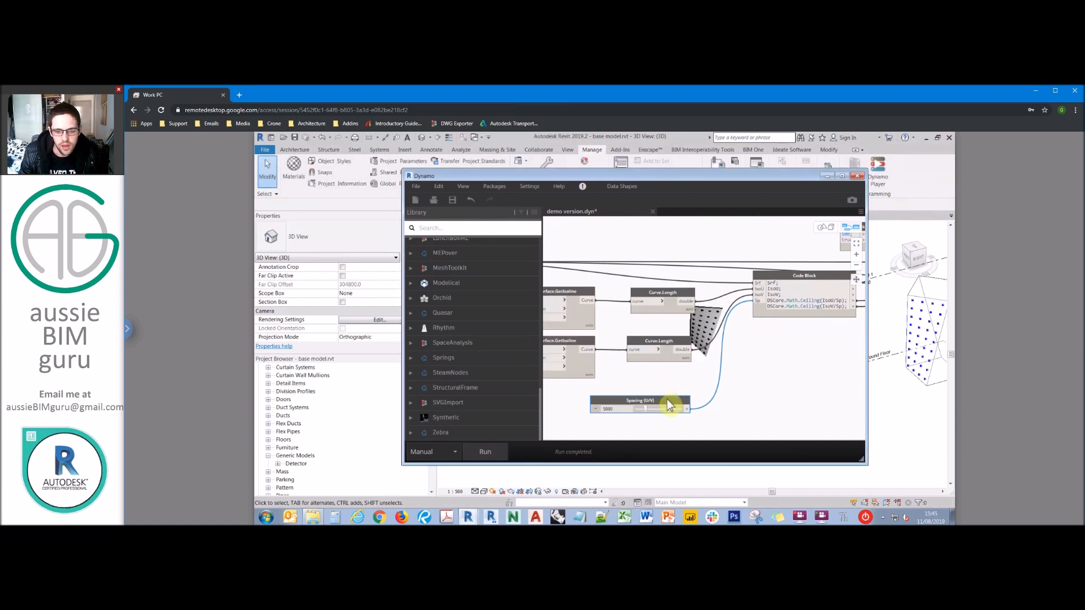
right_click(668, 400)
click(705, 370)
- Mark the Integer Slider above the List.CountFalse node as an input
middle_drag(843, 372, 691, 369)
middle_drag(584, 344, 618, 380)
scroll(618, 381, up, 2)
middle_drag(748, 364, 678, 376)
scroll(679, 375, down, 4)
scroll(701, 369, up, 2)
middle_drag(778, 378, 607, 369)
middle_drag(726, 359, 672, 360)
click(717, 246)
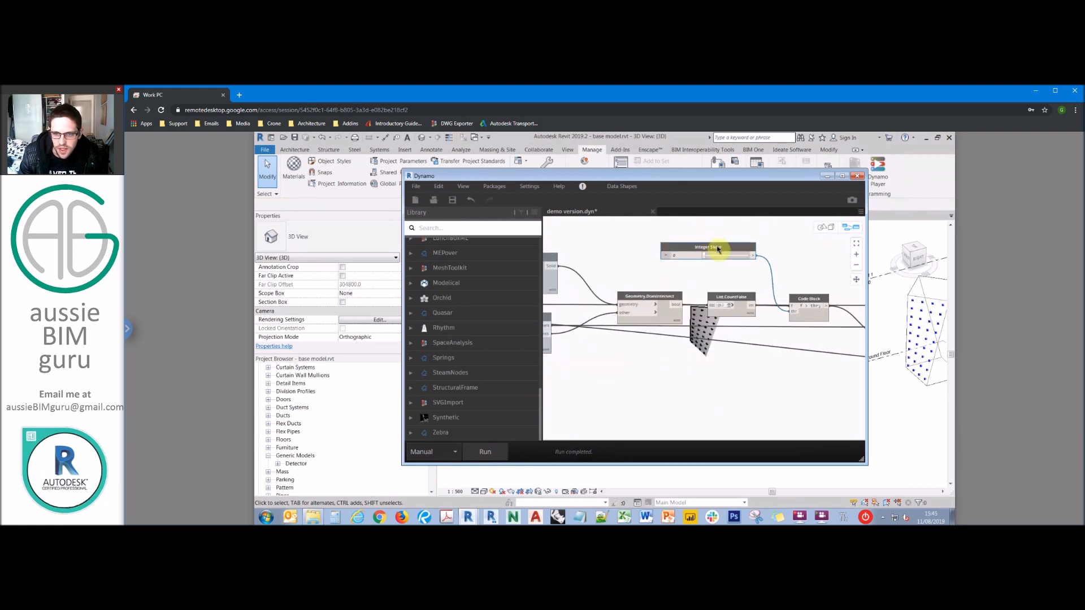
right_click(718, 249)
click(745, 342)
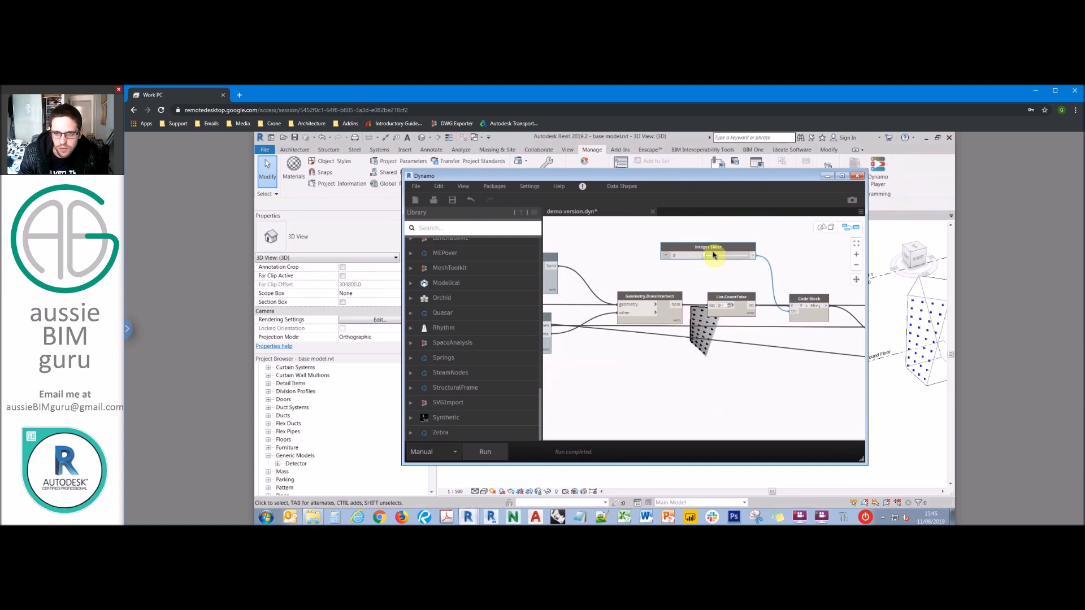
- Rename the Integer Slider above List.CountFalse to "Points Threshold"
text(pOIN)
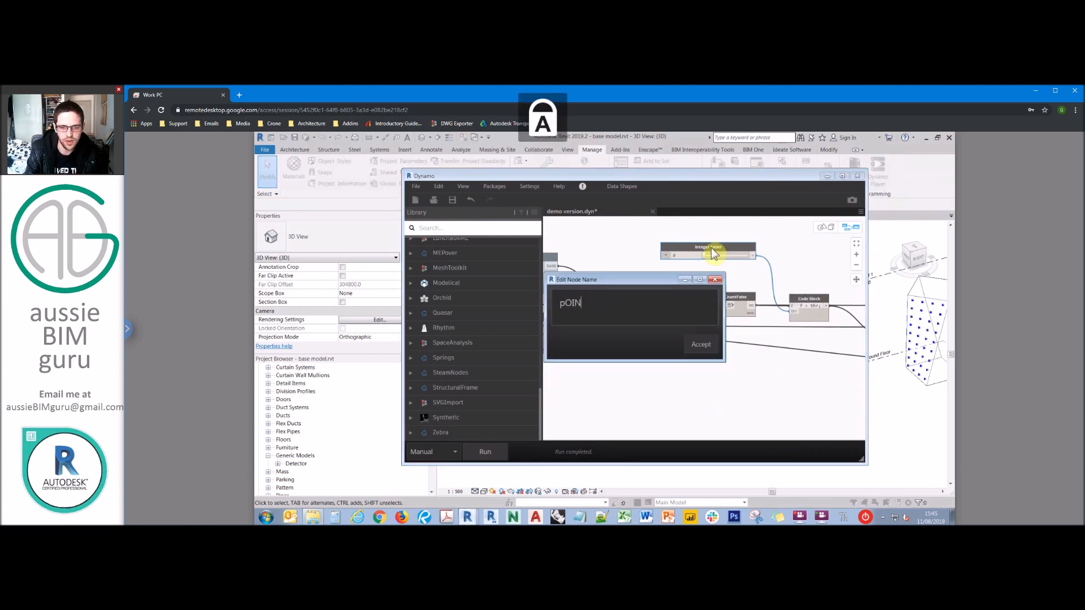
key(Caps_Lock)
text(Poi)
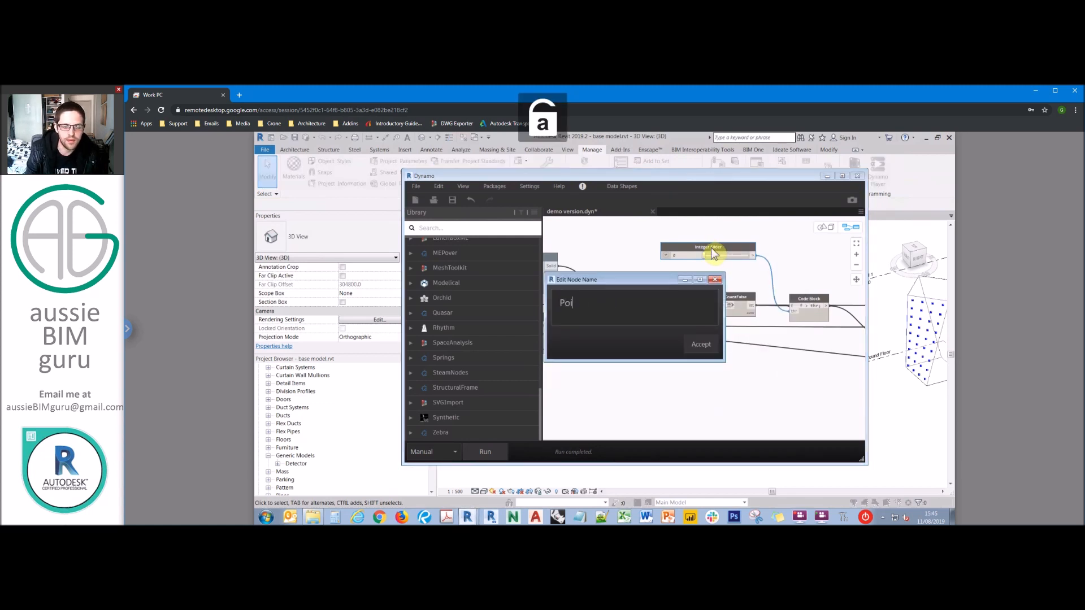
text(nts Threshold)
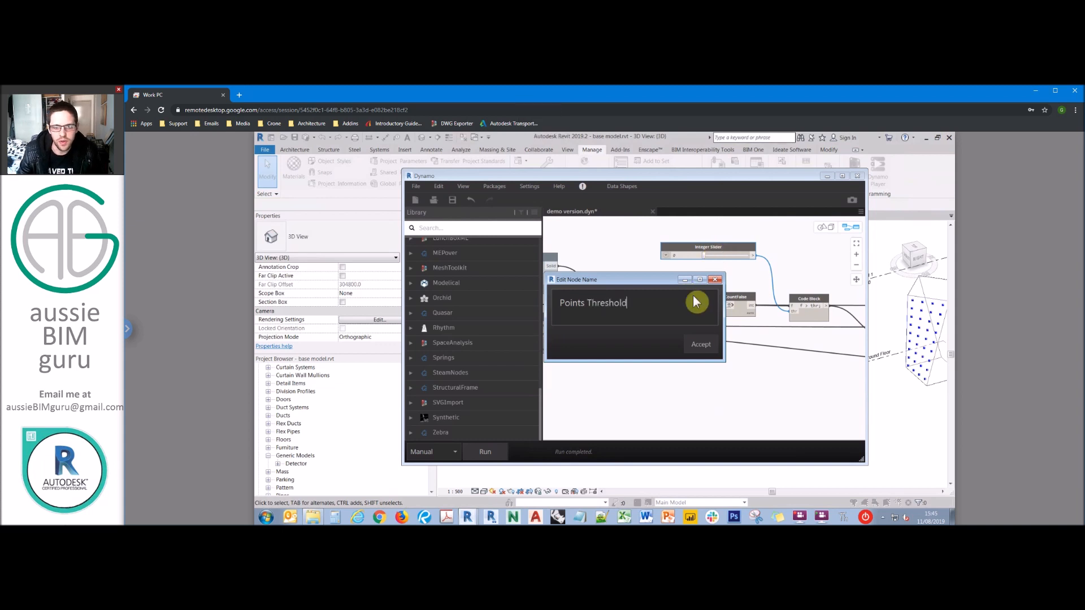
click(701, 346)
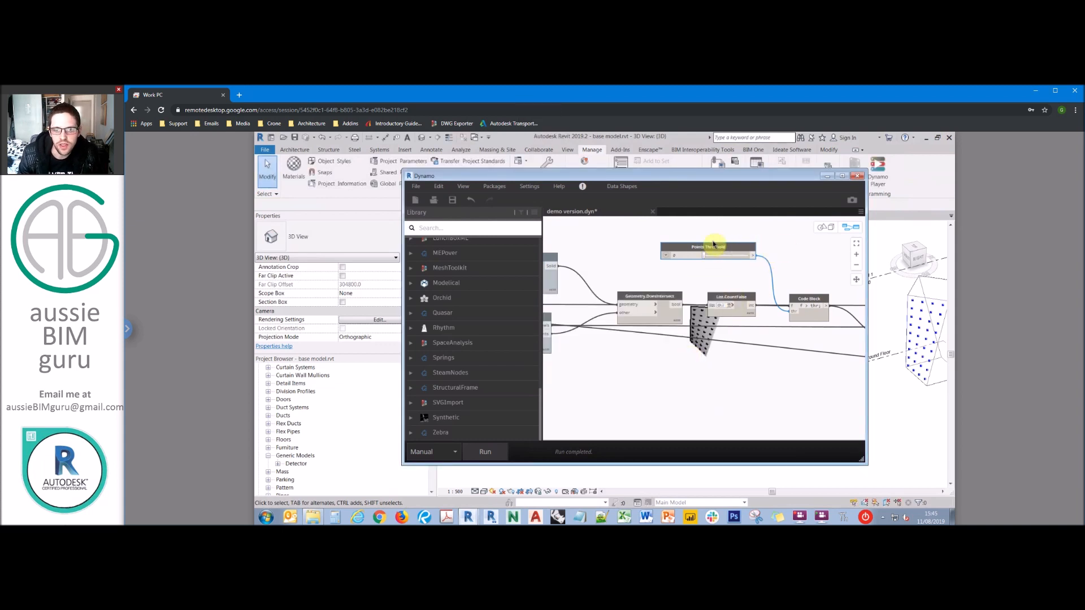
- Unpin the output preview of Surface.PointAtParameter and shift the code block feeding it slightly
middle_drag(720, 242, 681, 247)
middle_drag(737, 273, 661, 277)
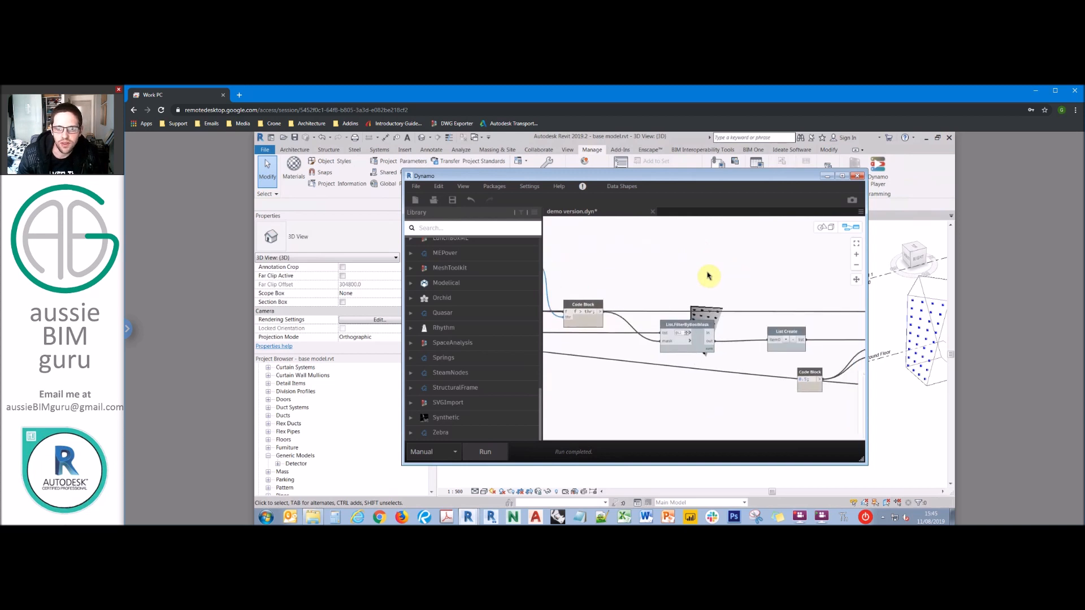
middle_drag(822, 288, 649, 267)
click(757, 354)
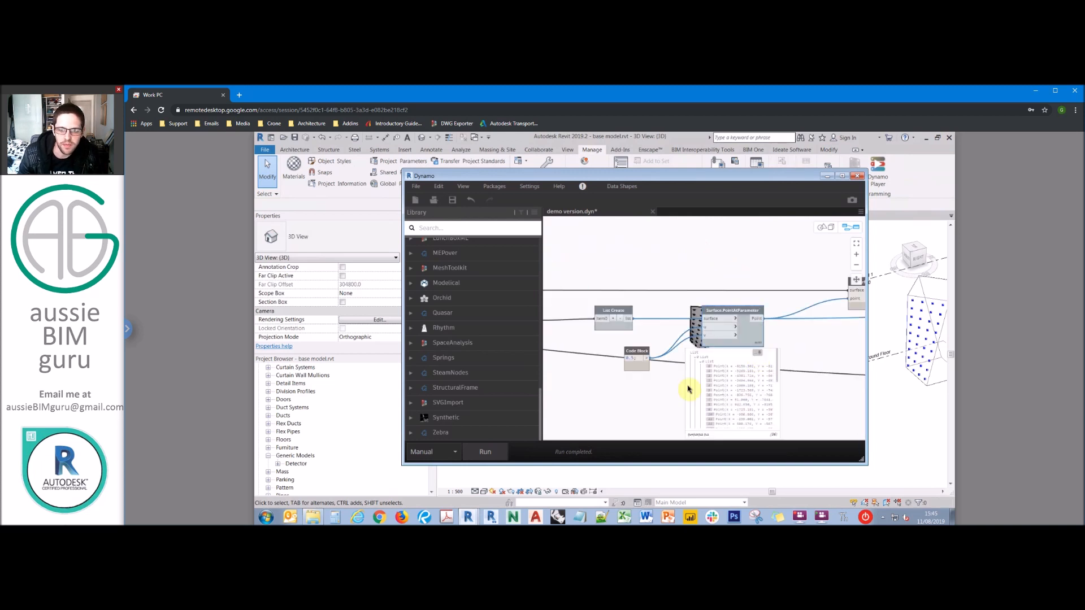
drag(633, 351, 627, 343)
- Mark the Boolean node feeding Logic.If and the Offset number node as inputs
middle_drag(717, 281, 620, 271)
middle_drag(726, 257, 607, 287)
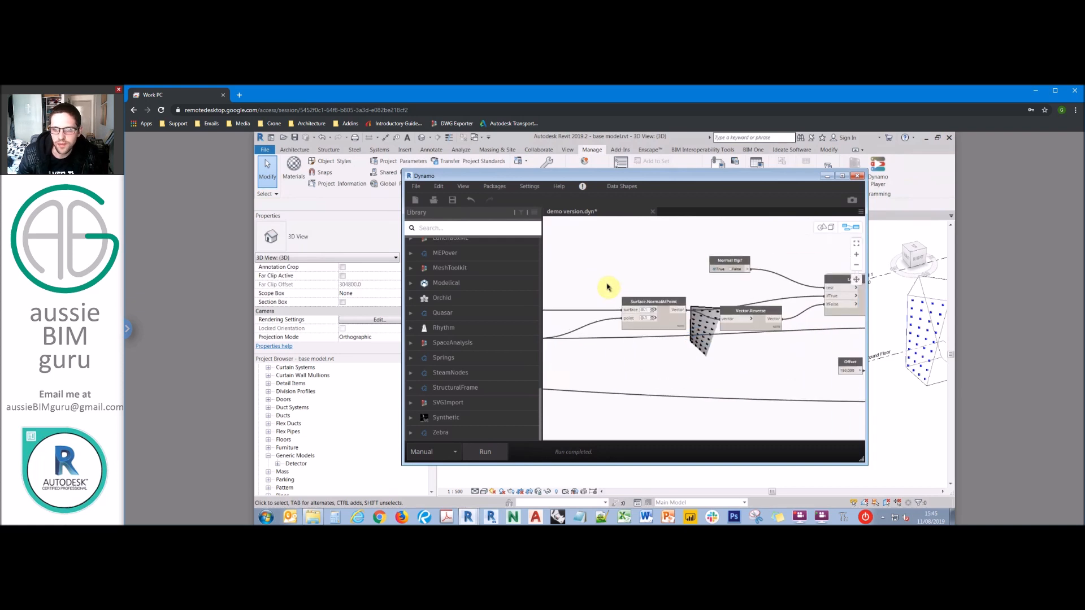
right_click(731, 262)
click(765, 354)
middle_drag(775, 260, 681, 253)
right_click(755, 356)
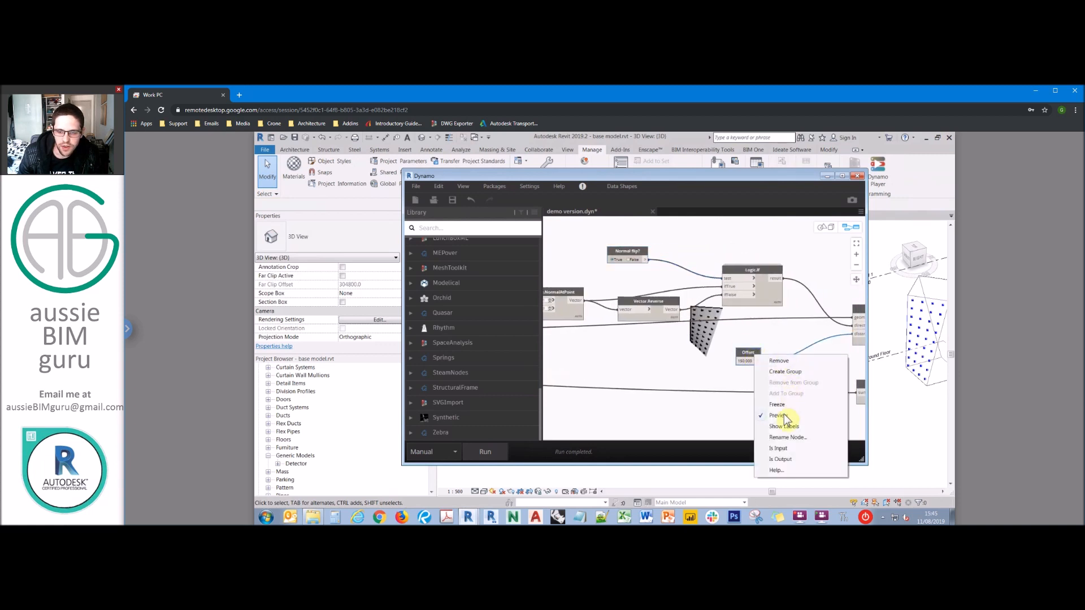
click(779, 449)
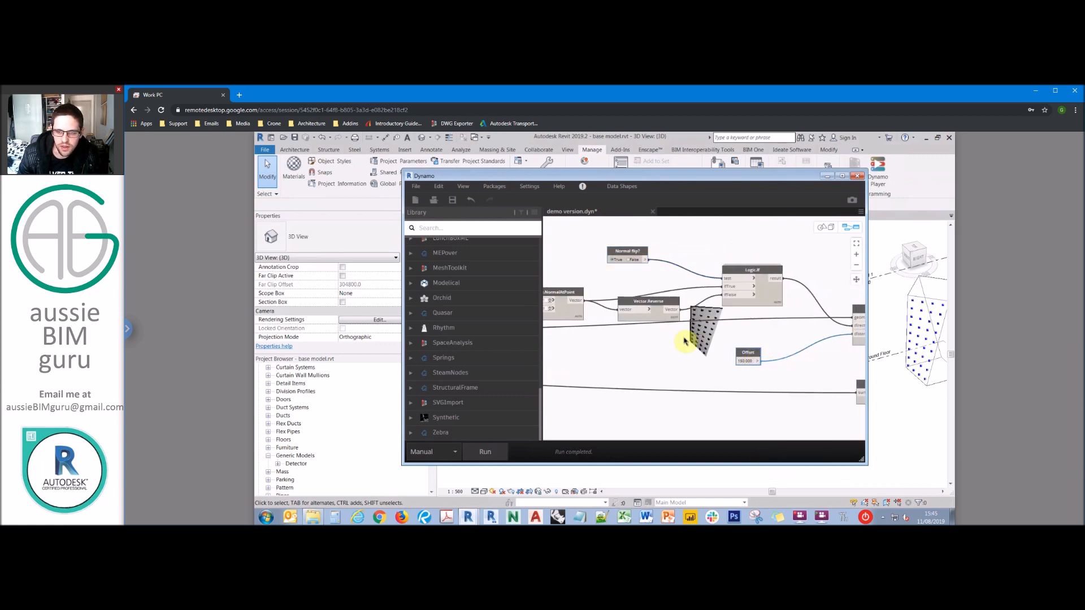
- Mark the Family Types node as an input
middle_drag(684, 341, 567, 337)
middle_drag(744, 349, 572, 348)
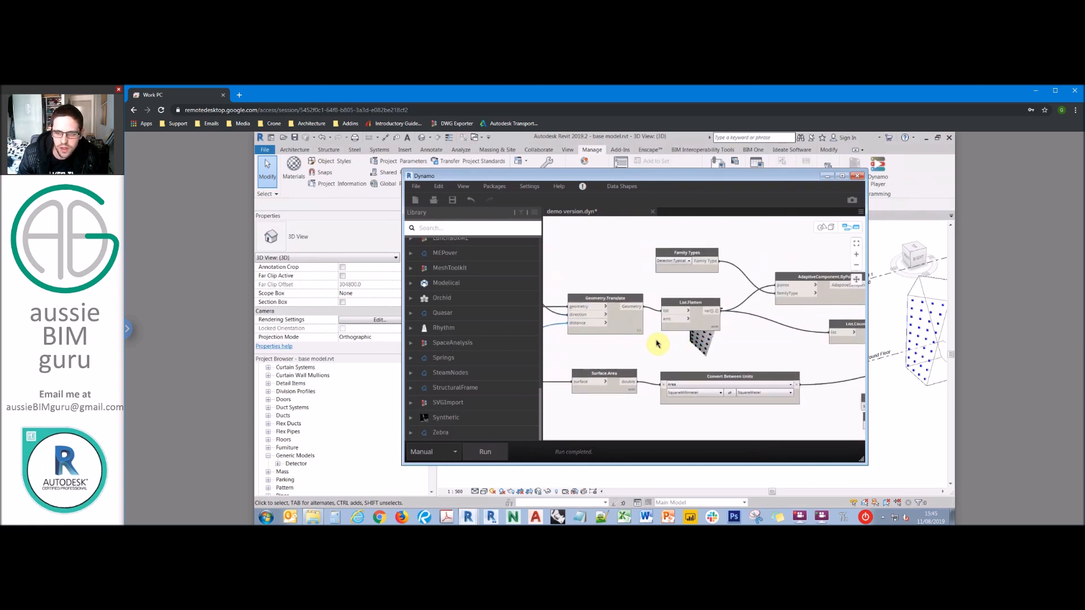
right_click(692, 255)
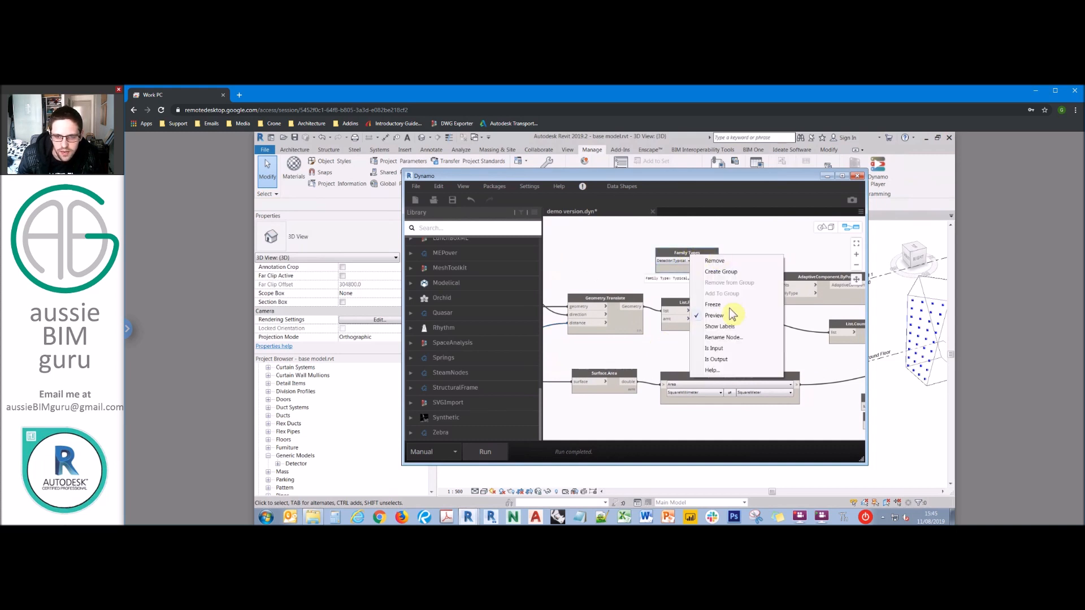
click(716, 349)
- Save the demo version graph and close Dynamo
middle_drag(809, 243, 612, 256)
middle_drag(781, 269, 670, 270)
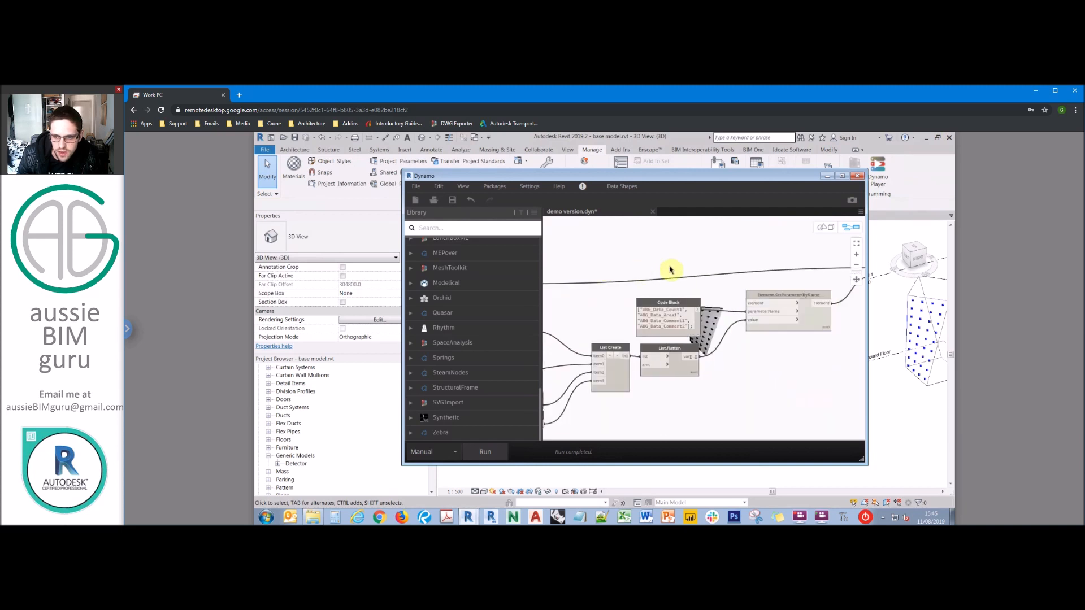
scroll(667, 271, down, 5)
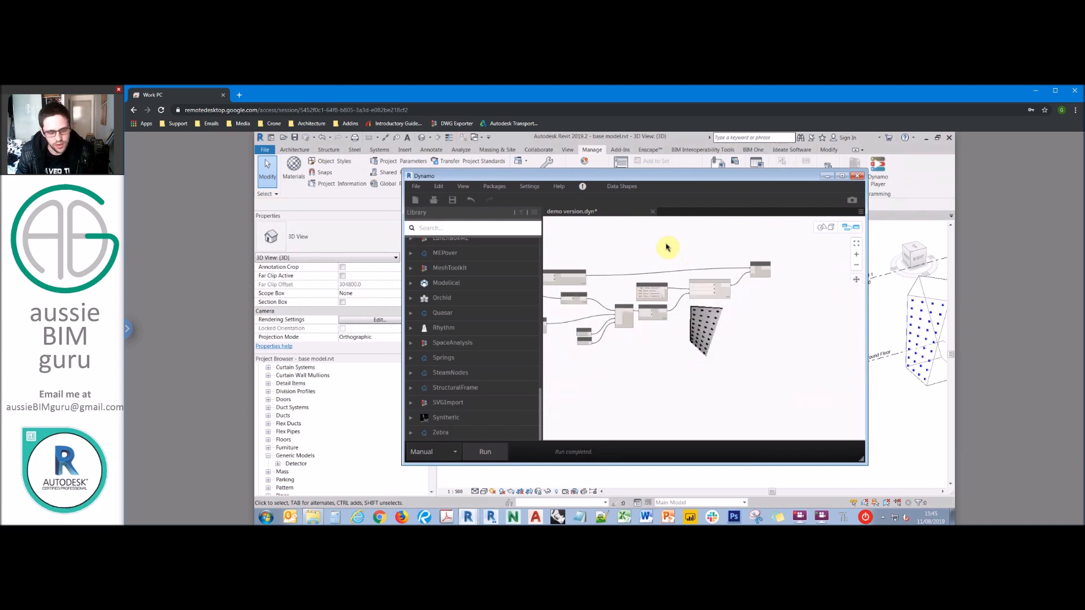
key(ctrl+s)
click(857, 178)
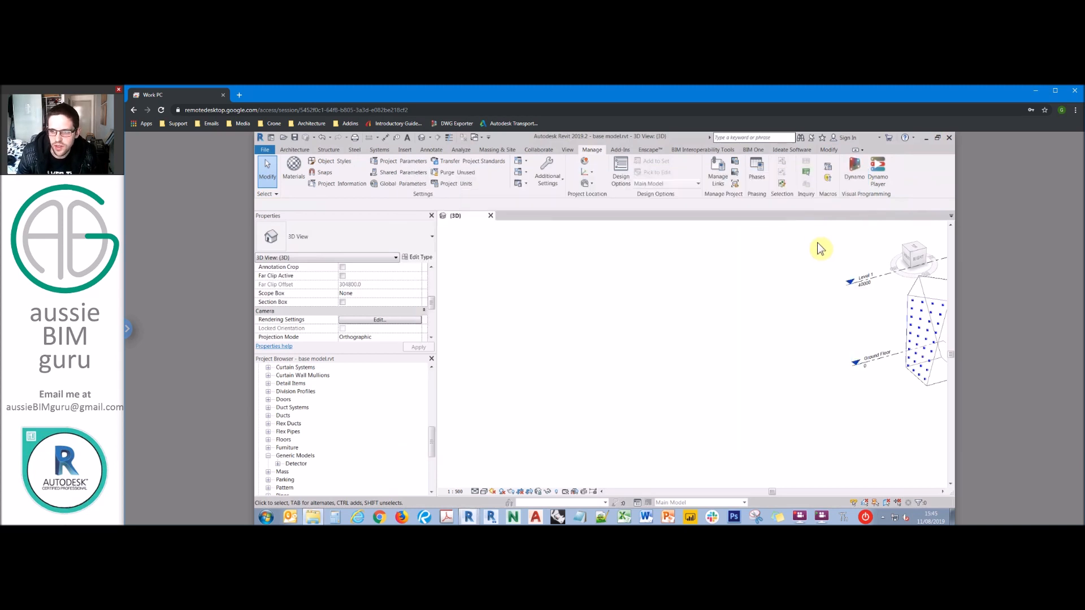
- Open the inputs of the demo version script in Dynamo Player and select the blank mass face beside the dotted one
middle_drag(775, 267, 700, 276)
scroll(701, 276, down, 1)
scroll(832, 283, up, 2)
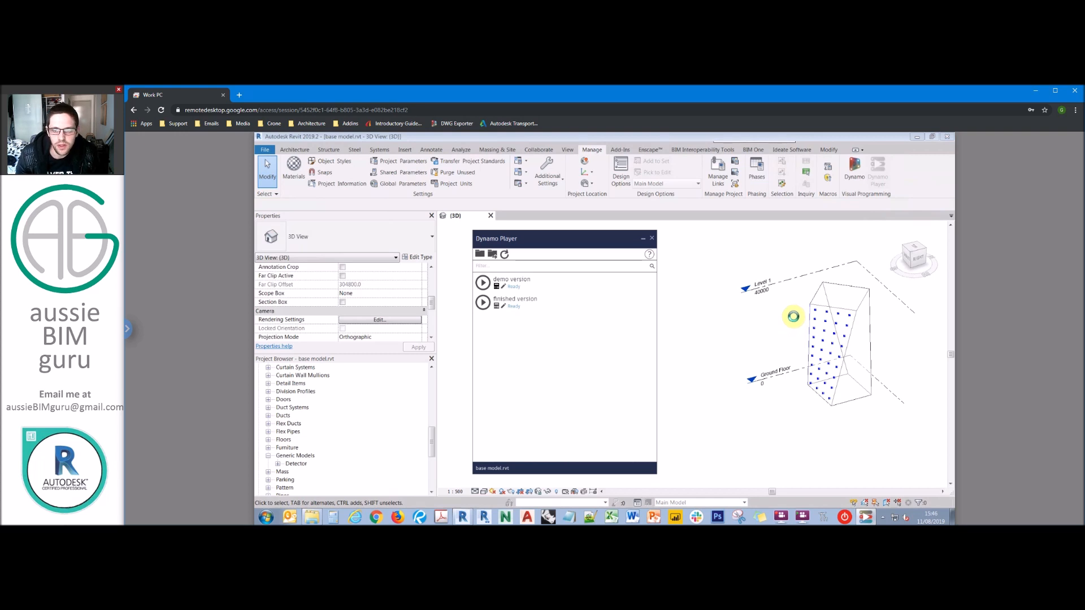
shift+middle_drag(743, 328, 756, 356)
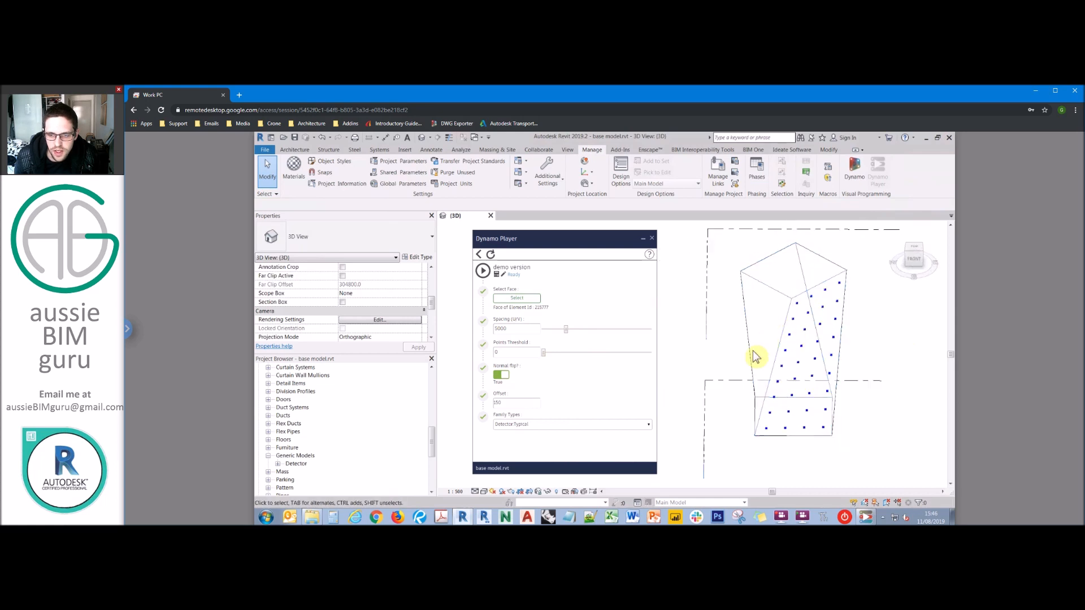
click(514, 301)
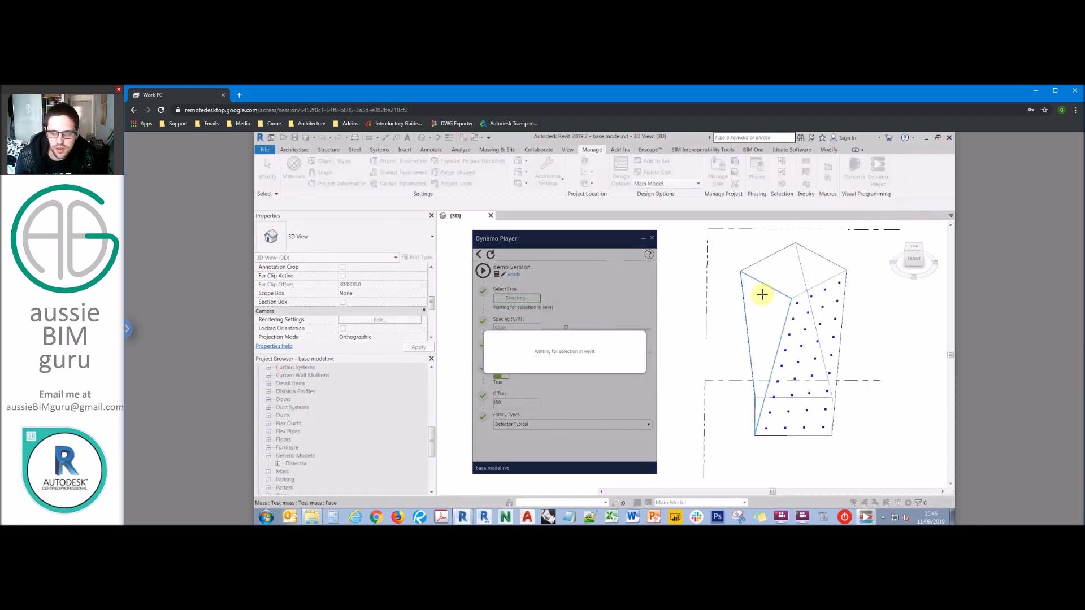
click(760, 297)
- Check the script's input fields and choose Detector:Typical as the family type
drag(521, 327, 485, 342)
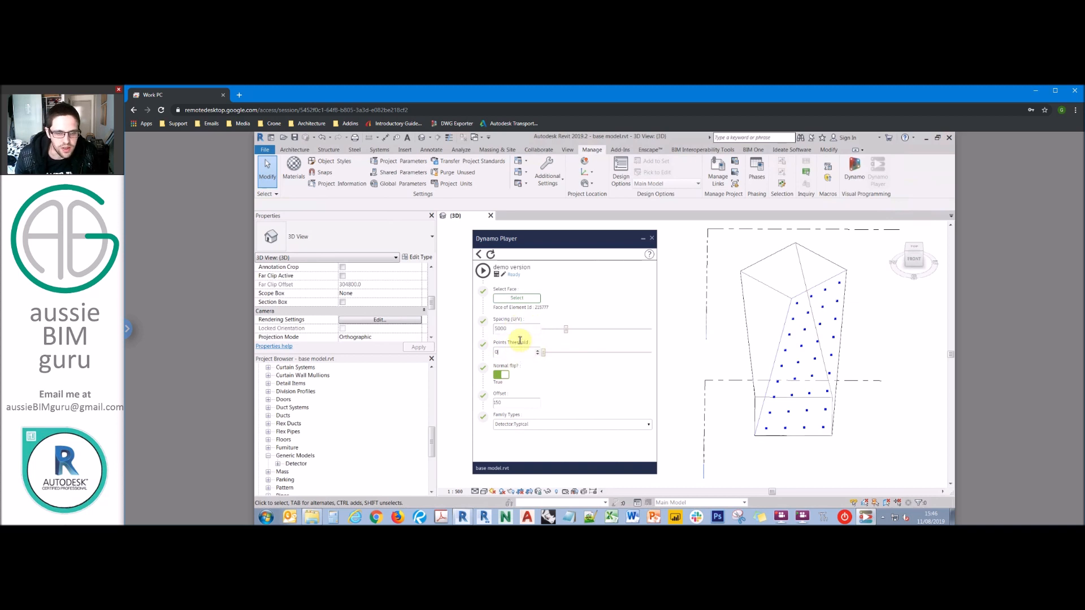
shift+middle_drag(799, 339, 690, 384)
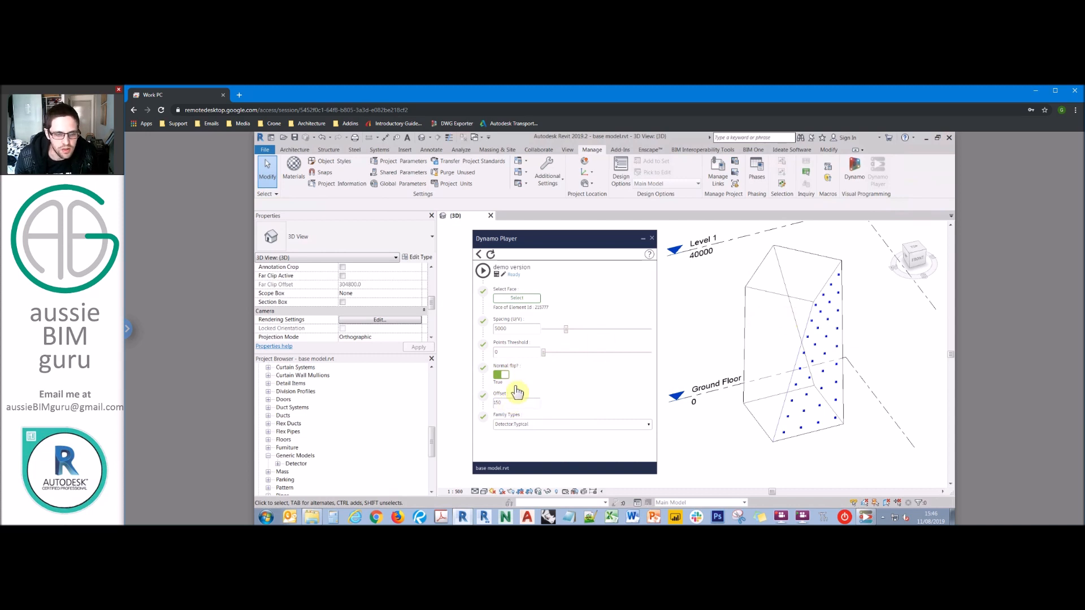
click(556, 425)
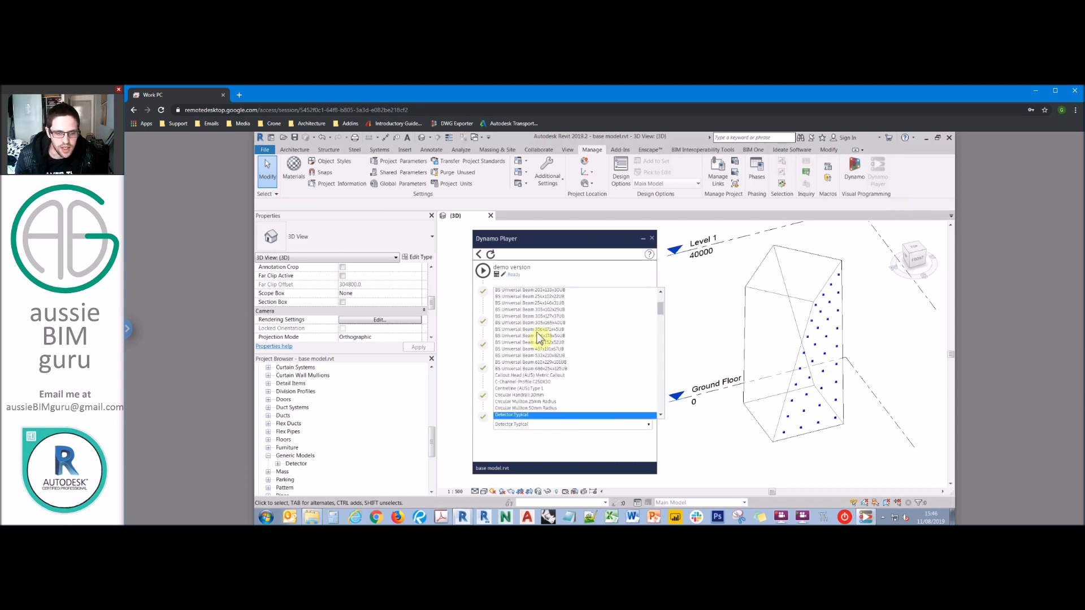
click(524, 417)
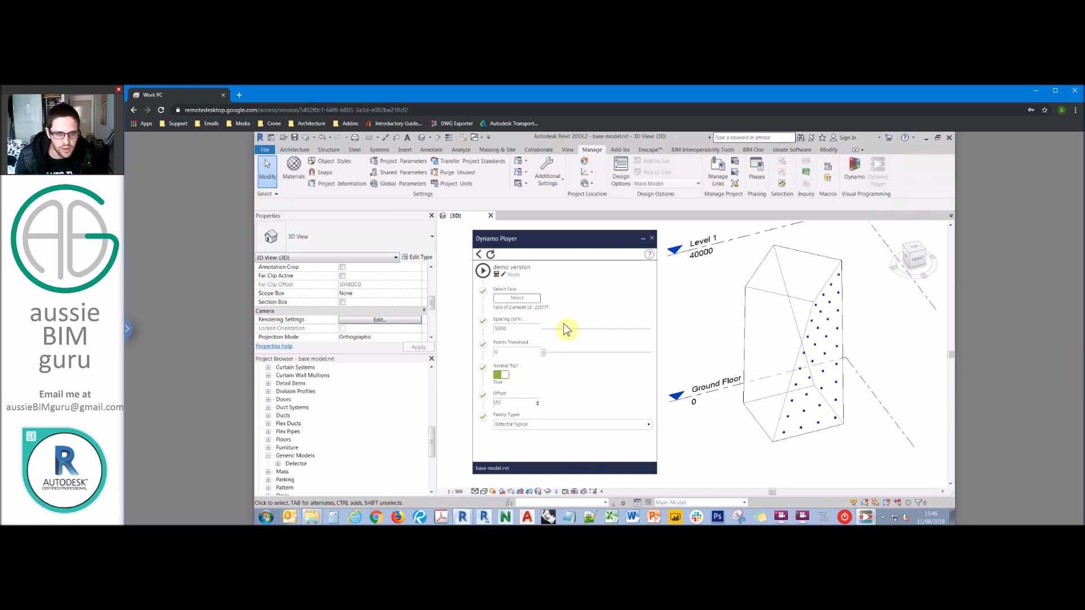
- Open the demo version script for editing in Dynamo and mark both Mass Name string nodes as inputs
click(503, 275)
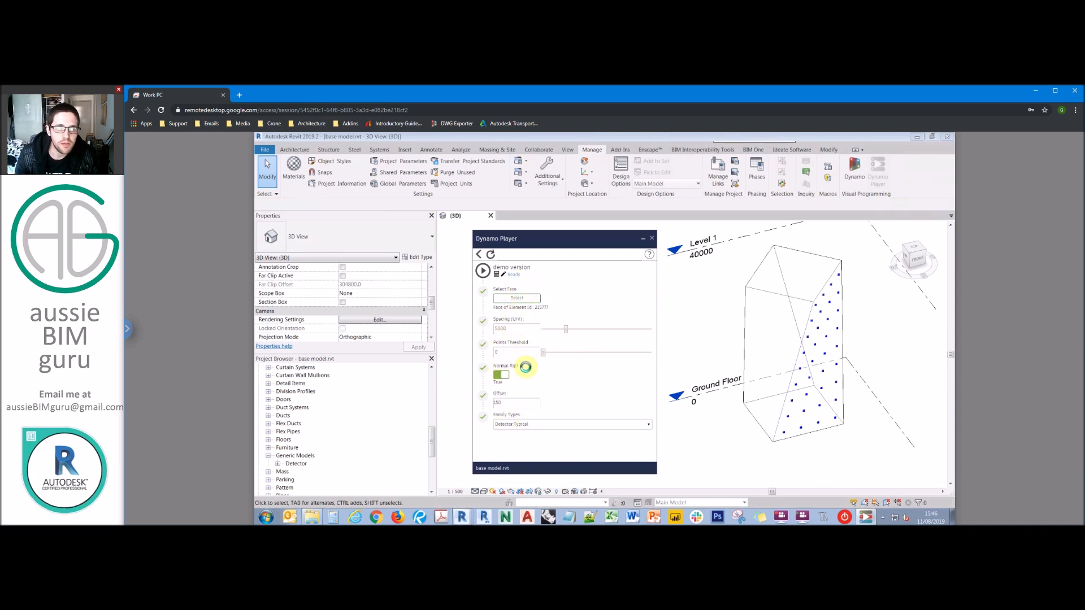
drag(613, 240, 500, 239)
scroll(569, 331, up, 5)
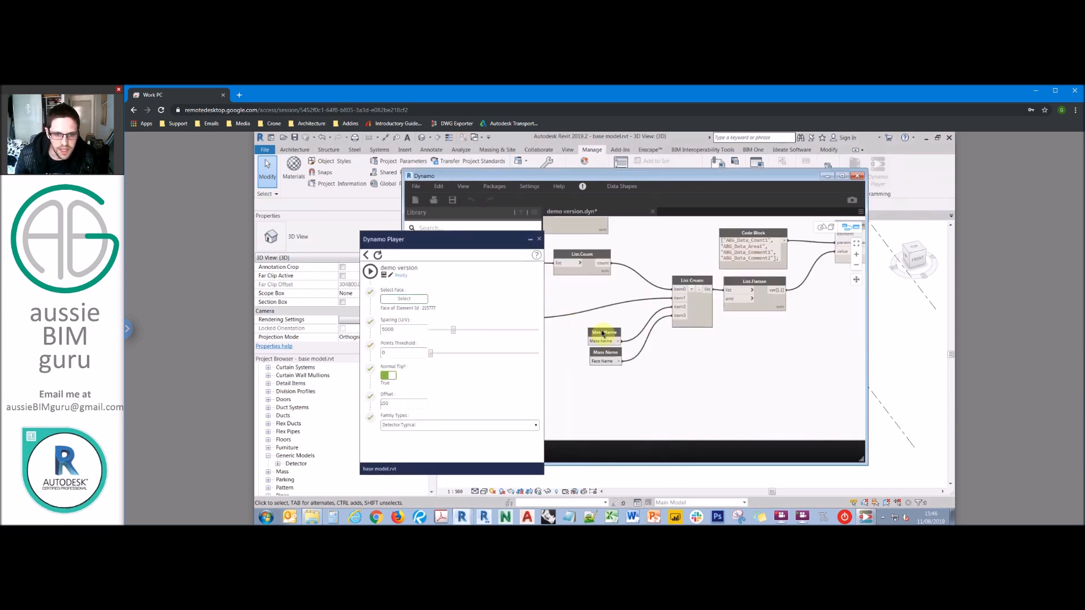
right_click(614, 332)
click(634, 425)
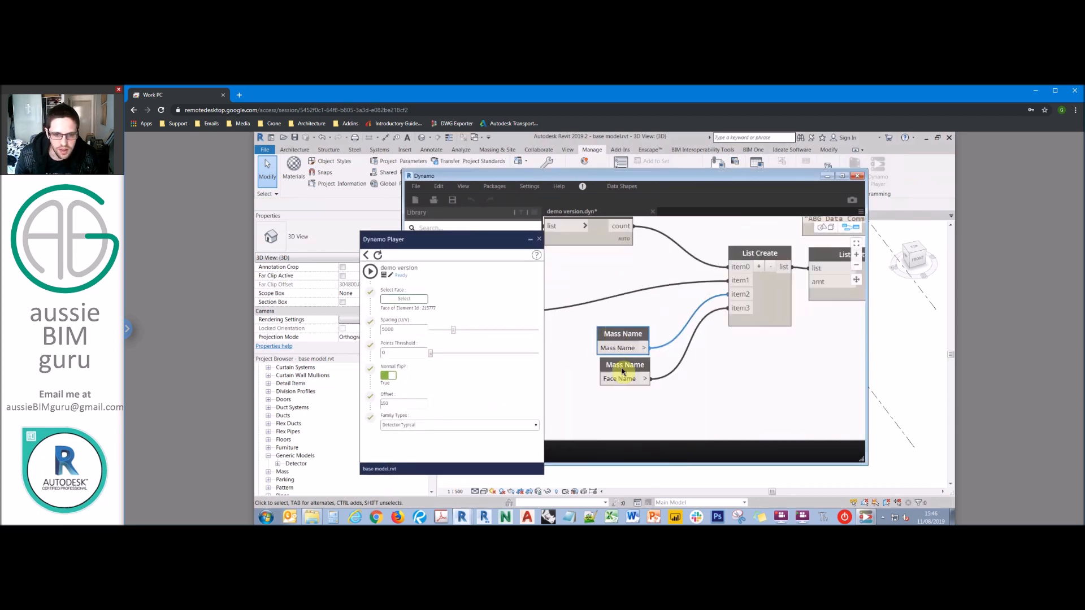
right_click(622, 371)
click(648, 463)
- Save the edited script and close its Dynamo window to return to Dynamo Player
click(716, 383)
key(ctrl+s)
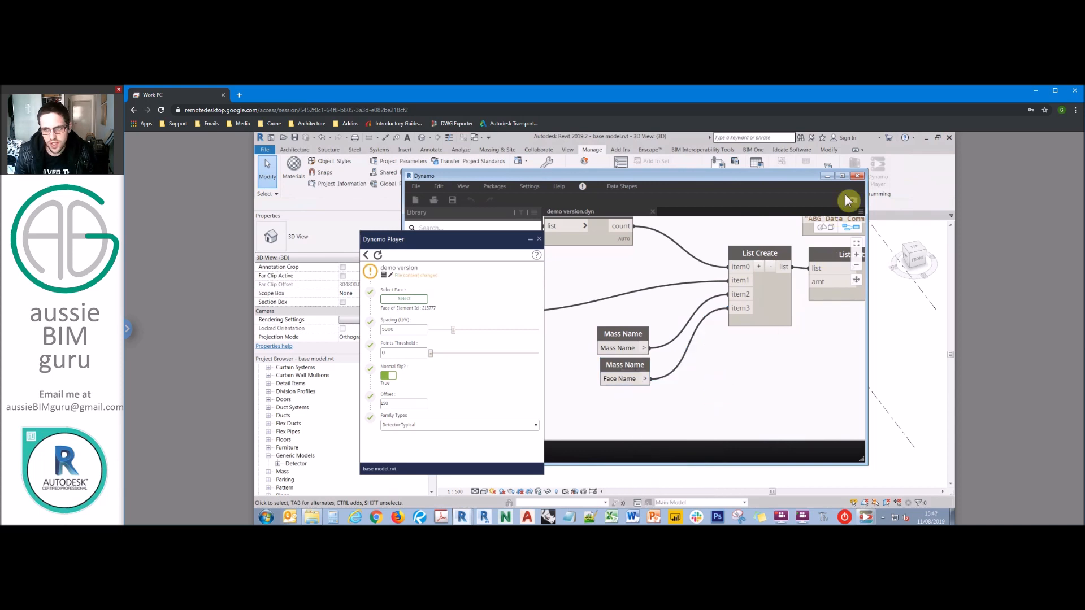
click(858, 175)
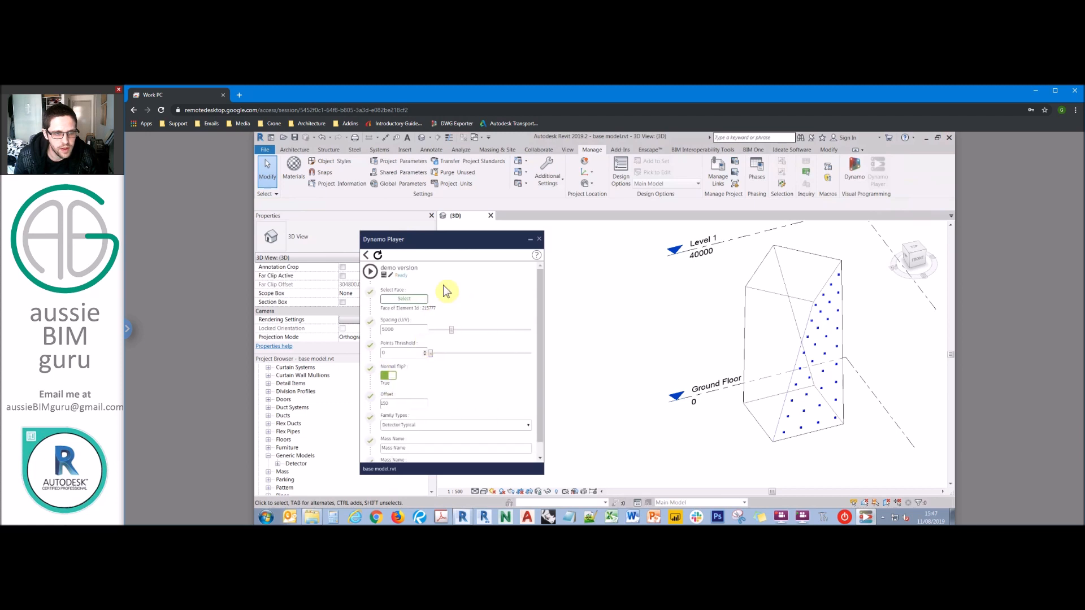
- Set the first Mass Name input of the script to "My Building"
drag(501, 231, 499, 205)
click(410, 411)
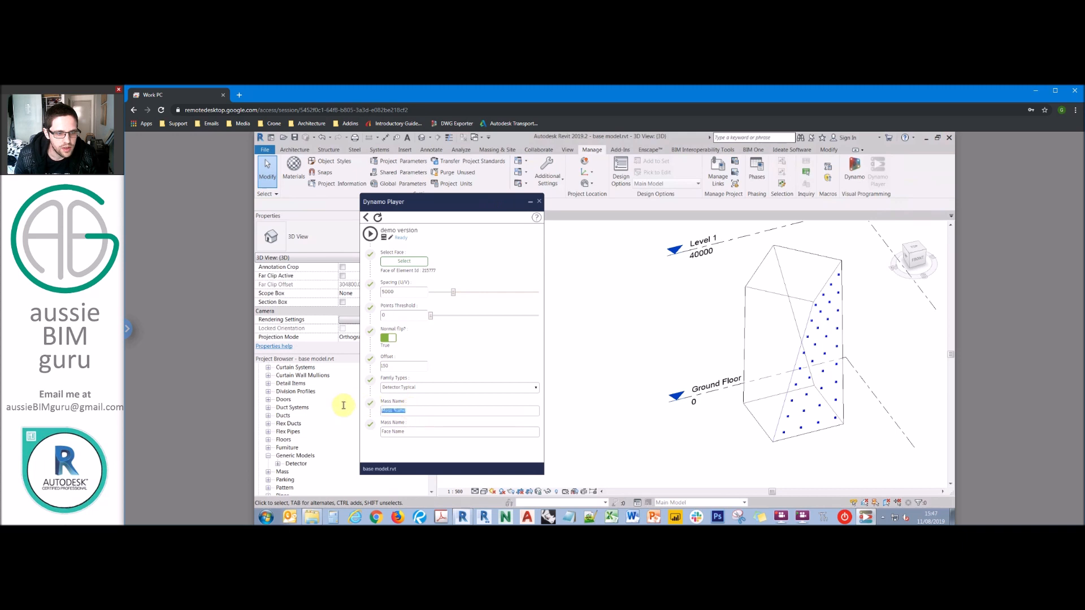
key(Caps_Lock)
key(Caps_Lock)
text(M)
key(Caps_Lock)
text(y)
key(Caps_Lock)
text(B)
key(Caps_Lock)
text(uilding)
- Set the second Mass Name input, which holds the face name, to "Face 2"
click(419, 431)
key(Caps_Lock)
text(F)
key(Caps_Lock)
text(ace 2)
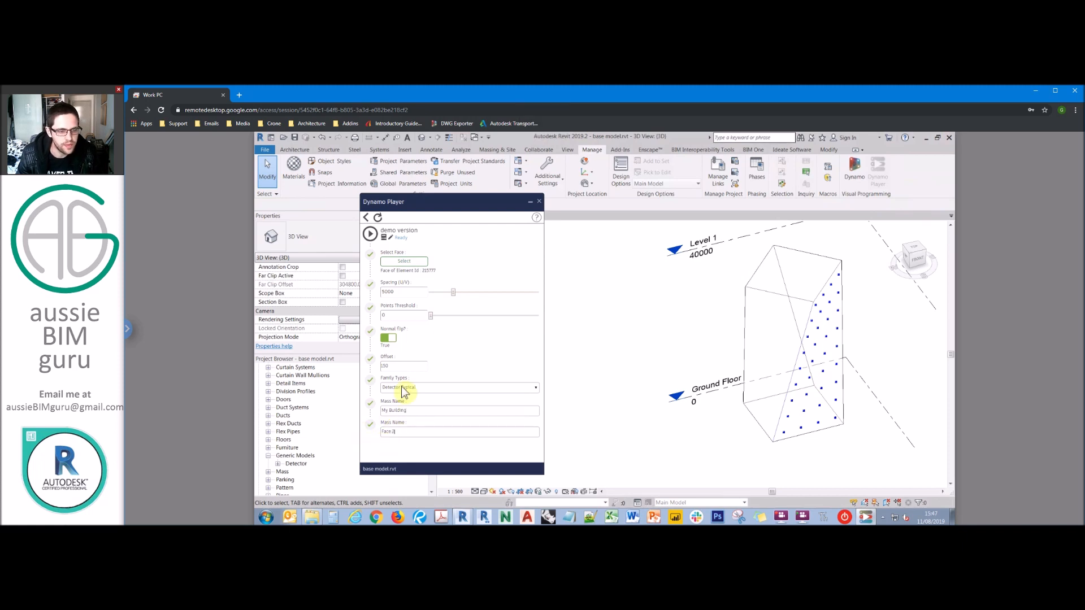
- Select the blank mass face beside the dotted one and run the script to place its detectors
click(413, 263)
click(768, 315)
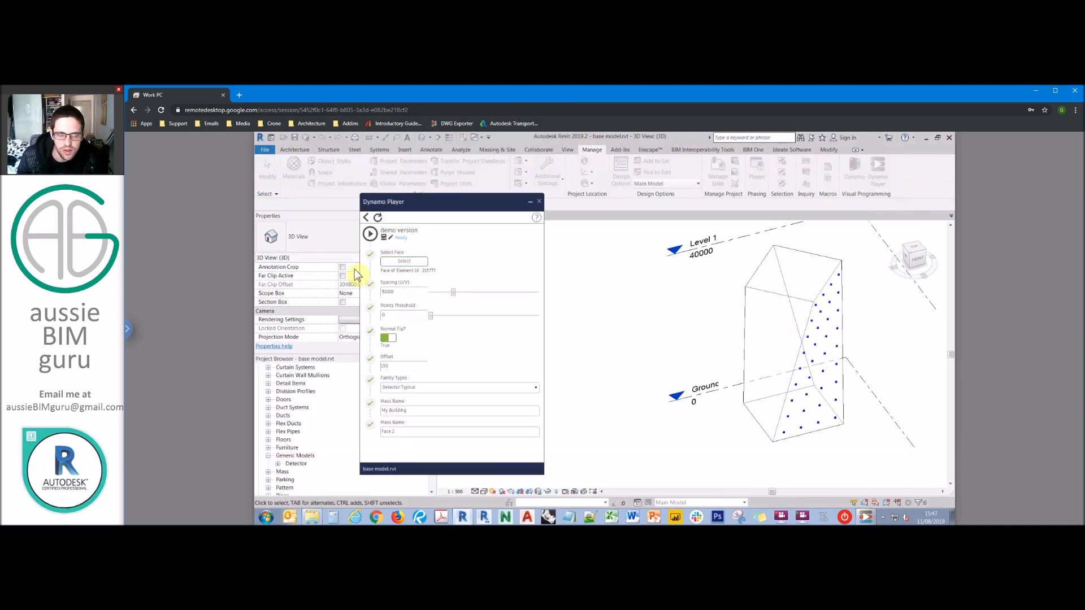
click(370, 234)
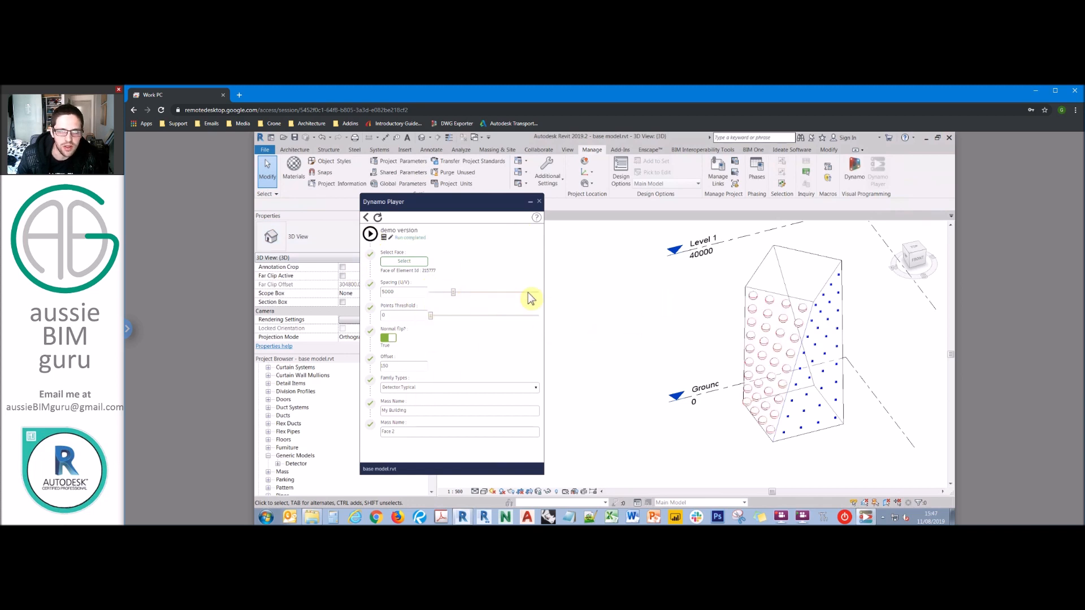
- Select the next blank side face of the mass, set the face name to "Face 3" and run the script
shift+middle_drag(681, 339, 851, 305)
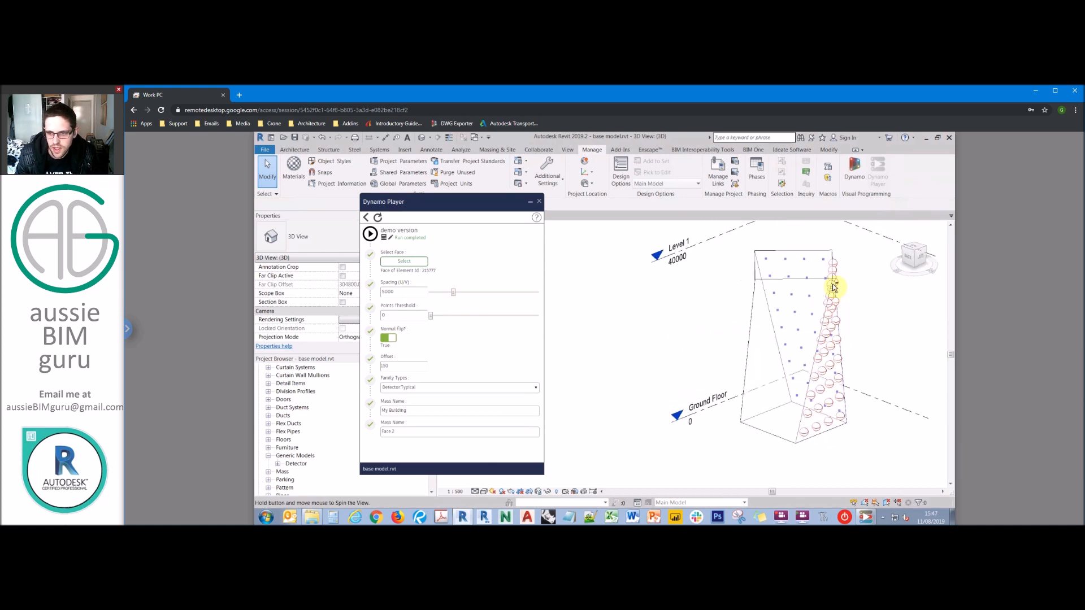
click(410, 264)
click(770, 339)
click(370, 234)
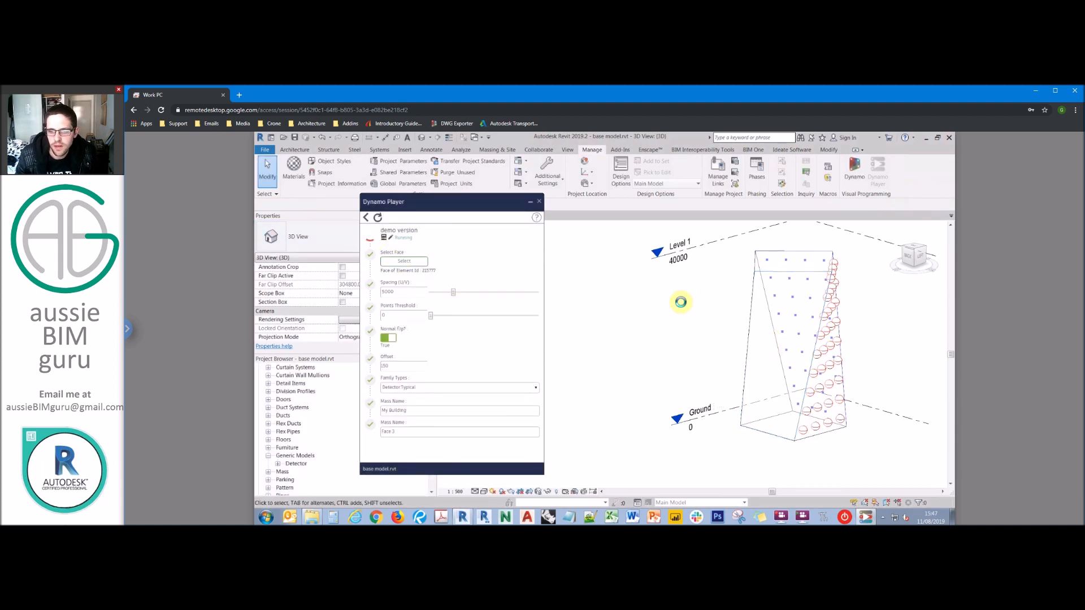
- Set the face name to "Face 4", select the remaining blank side face and run the script on it
shift+middle_drag(775, 322, 717, 334)
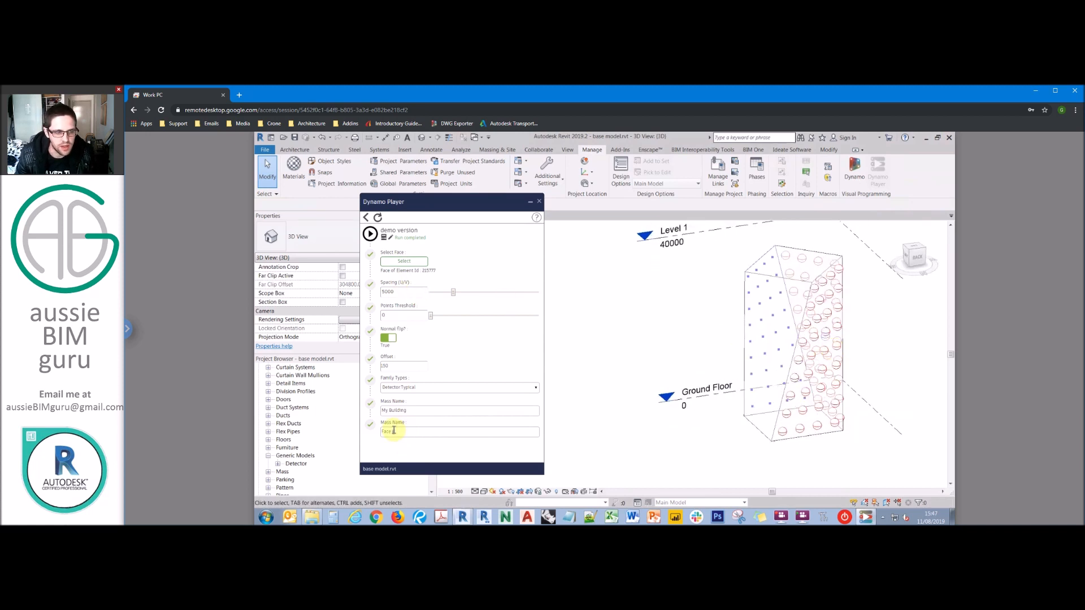
click(404, 261)
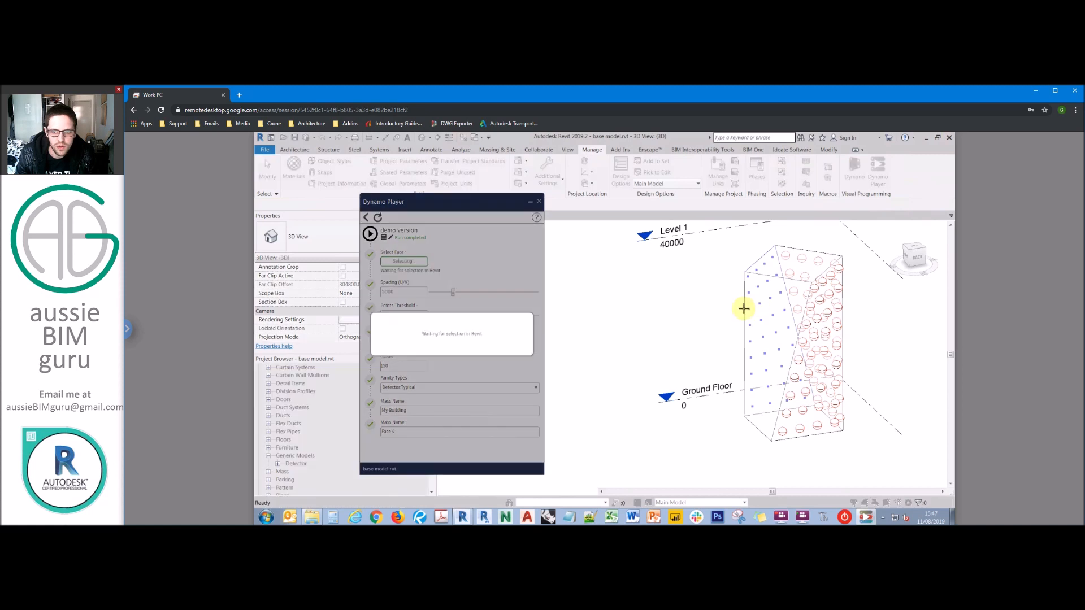
click(684, 304)
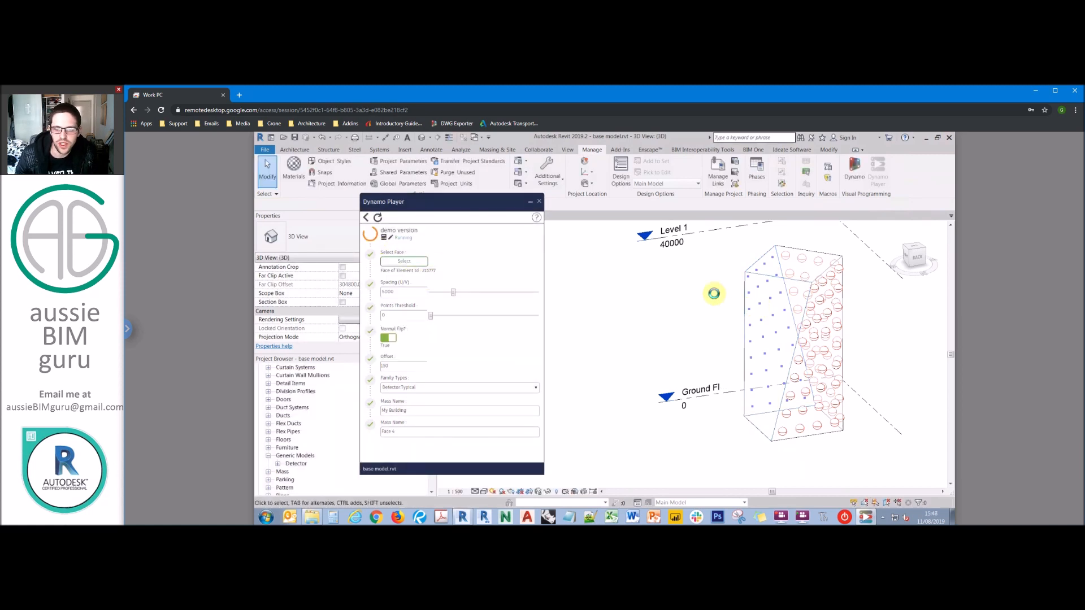
- Select the blue-dotted face, name it "Face 1", set the spacing to 3000 and run the script
mouse_move(754, 310)
shift+middle_down()
mouse_move(773, 323)
mouse_move(756, 327)
shift+middle_up()
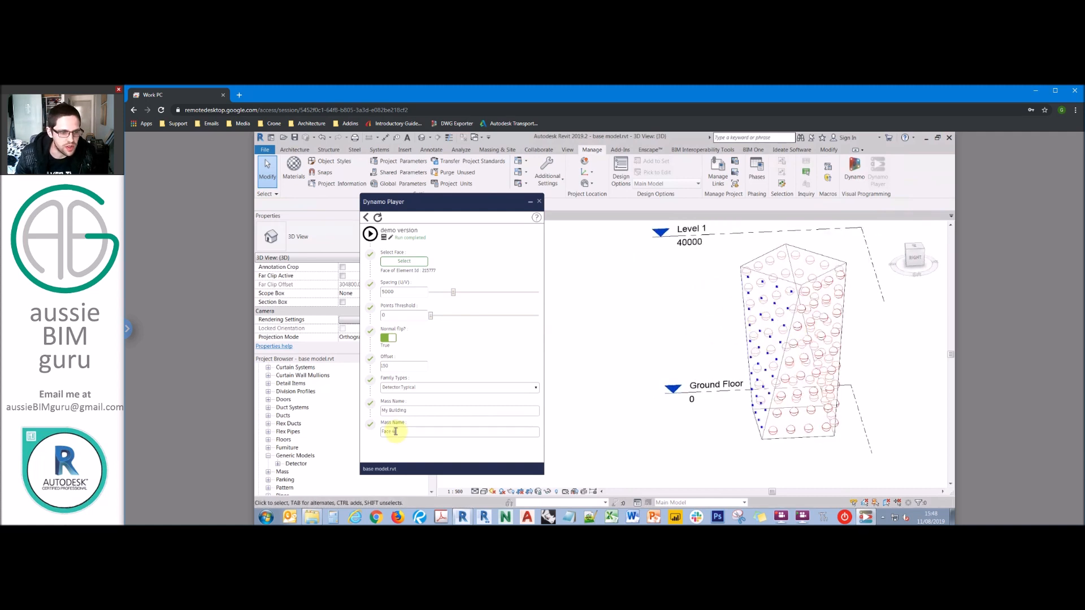
click(404, 263)
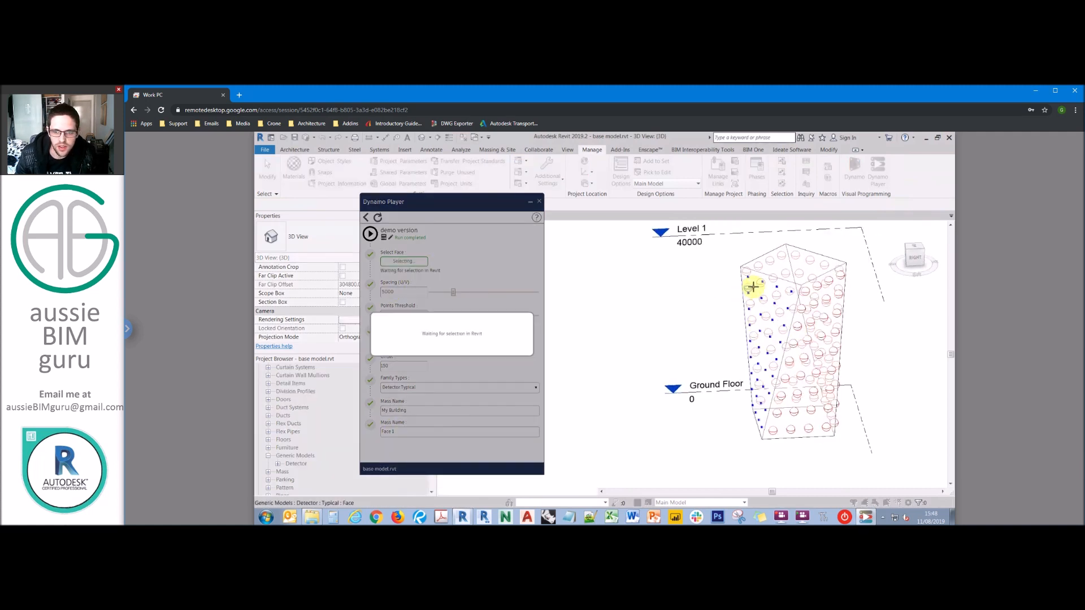
click(775, 283)
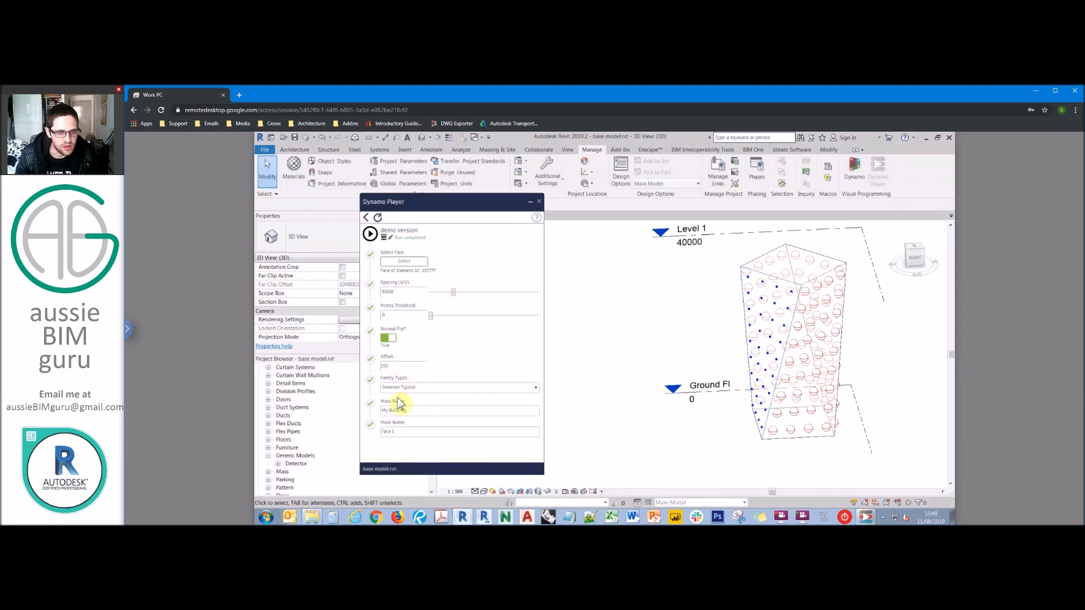
click(409, 294)
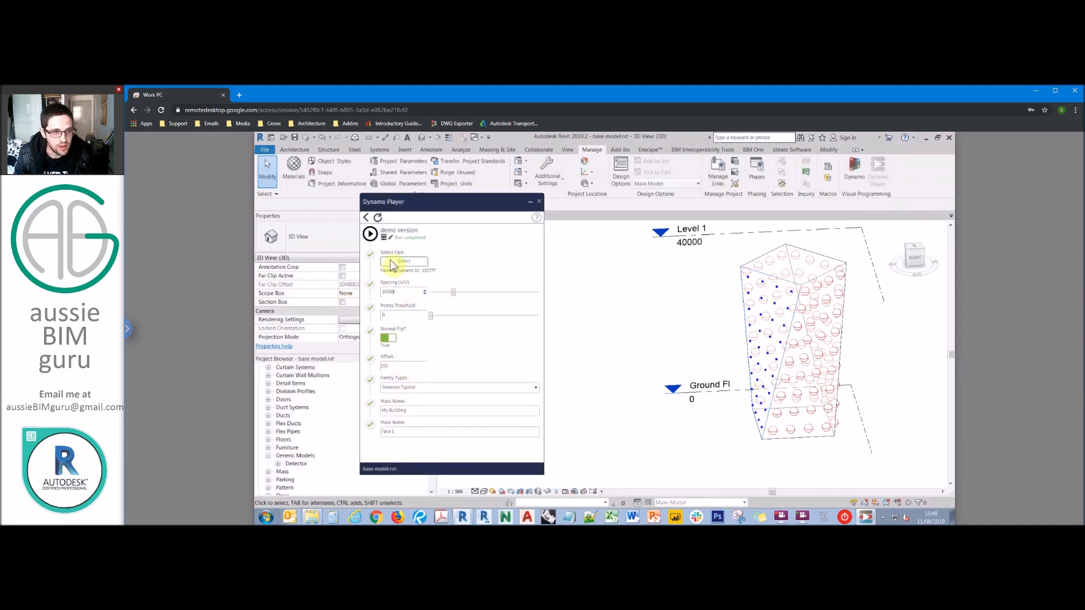
click(370, 233)
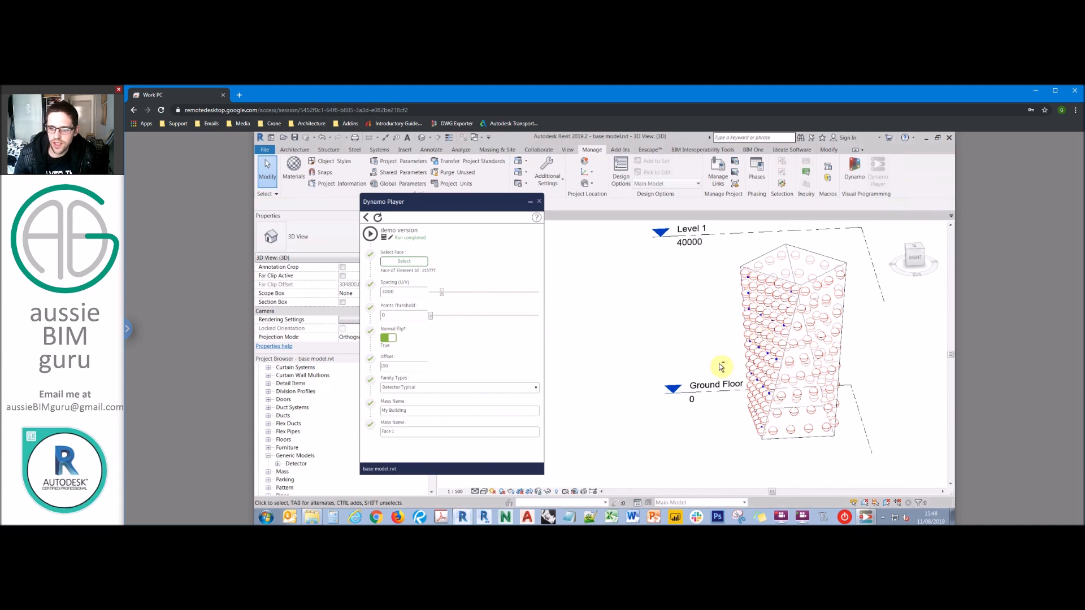
- Select the top face of the mass and run the script on it
shift+middle_drag(748, 346, 780, 281)
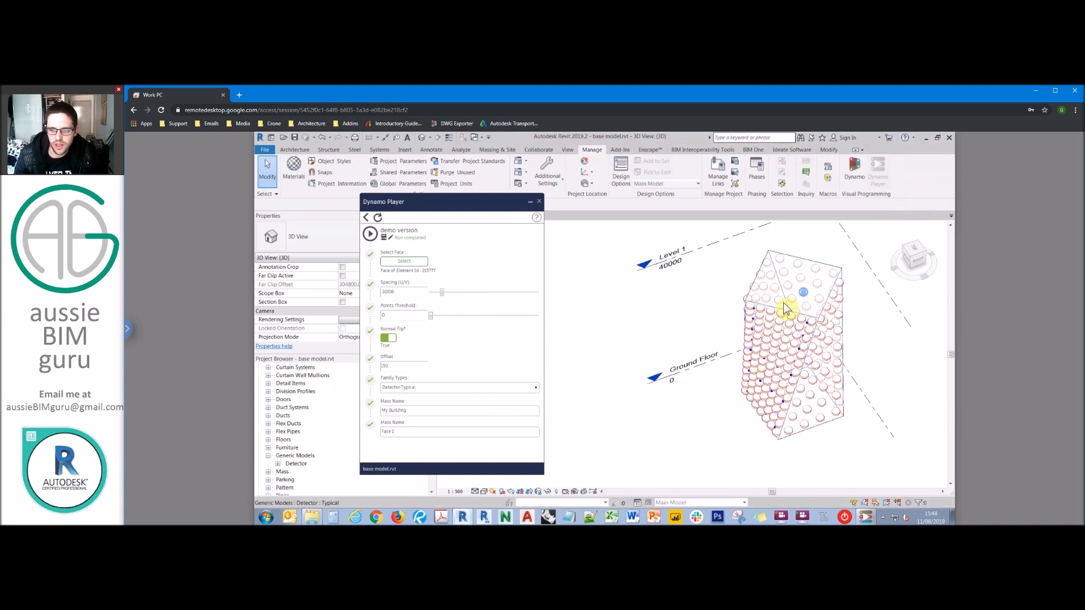
click(404, 262)
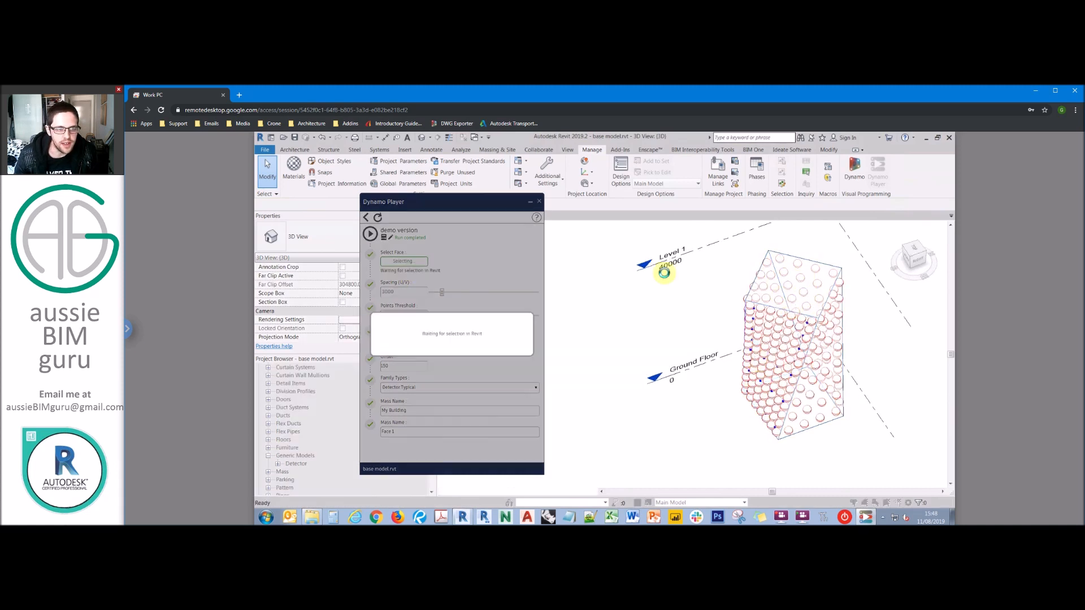
click(790, 261)
middle_drag(733, 303, 690, 346)
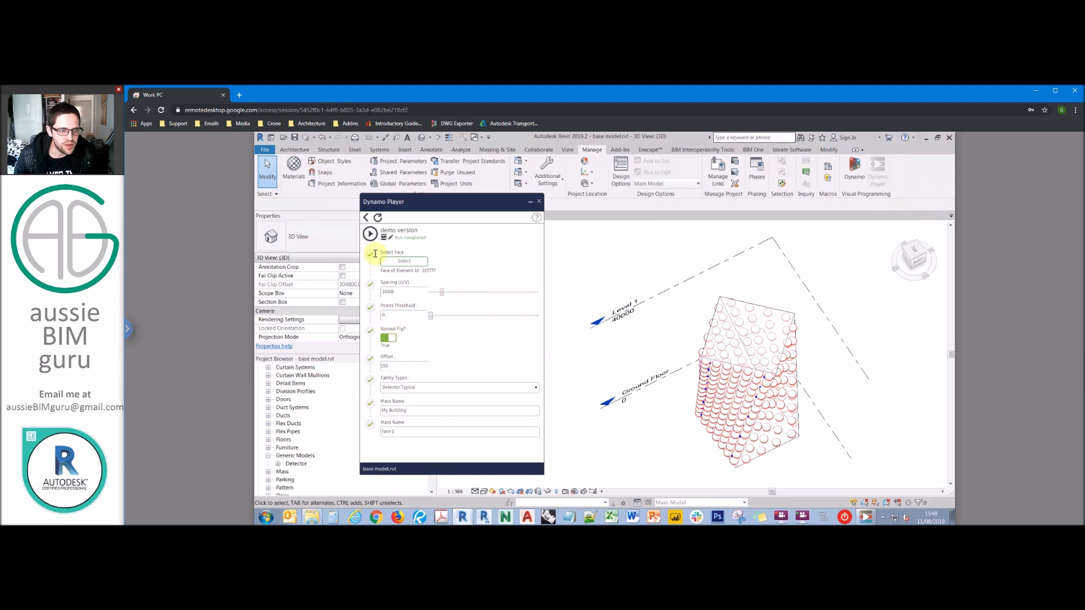
click(371, 234)
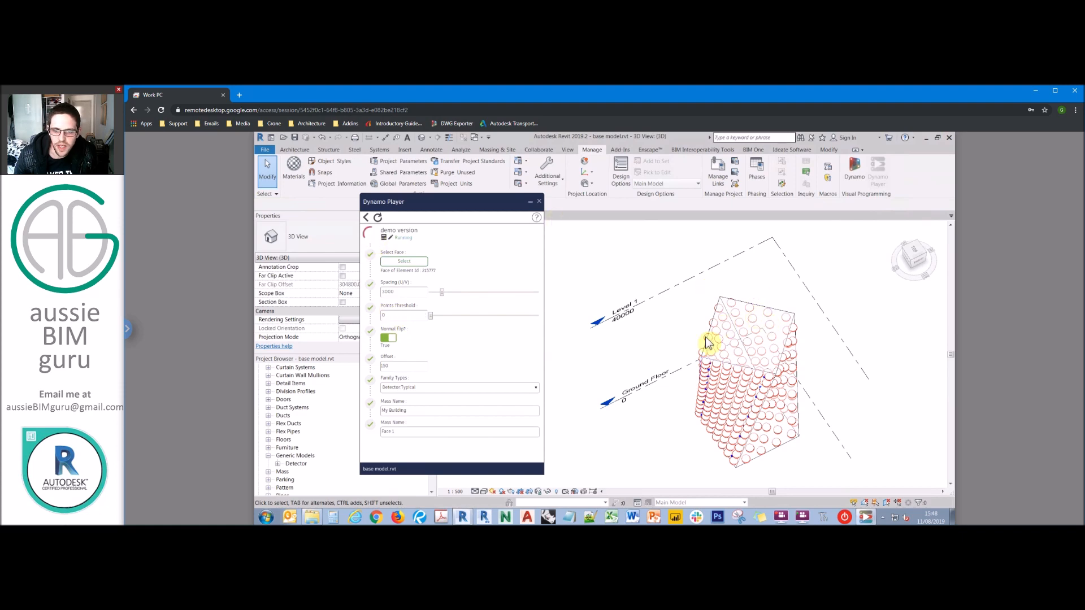
- Set the points threshold to 1, reselect the top face of the mass and run the script on it
shift+middle_drag(782, 286, 804, 247)
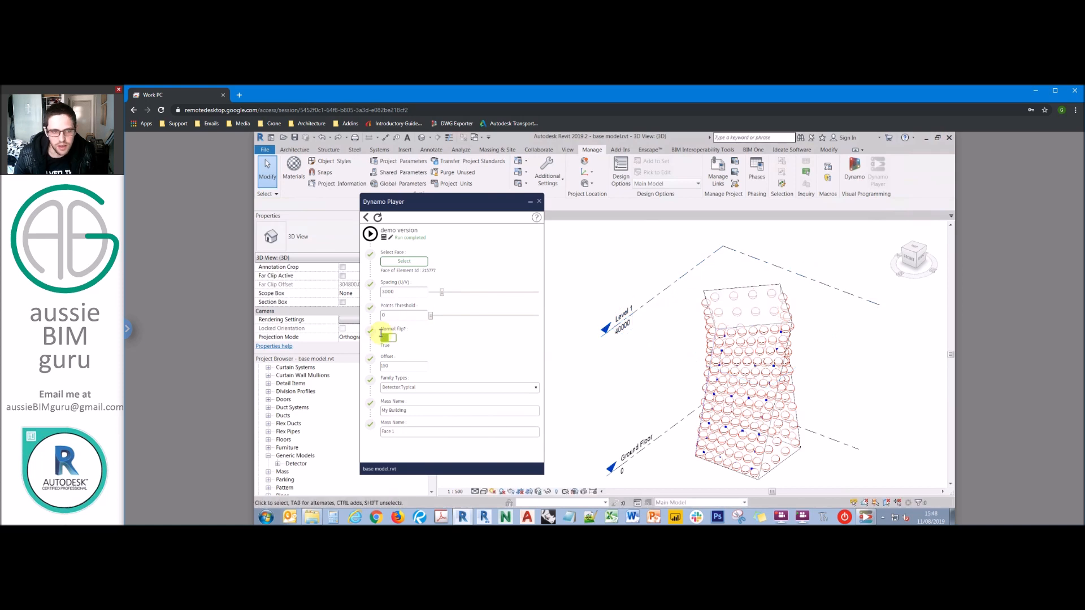
click(458, 316)
click(404, 261)
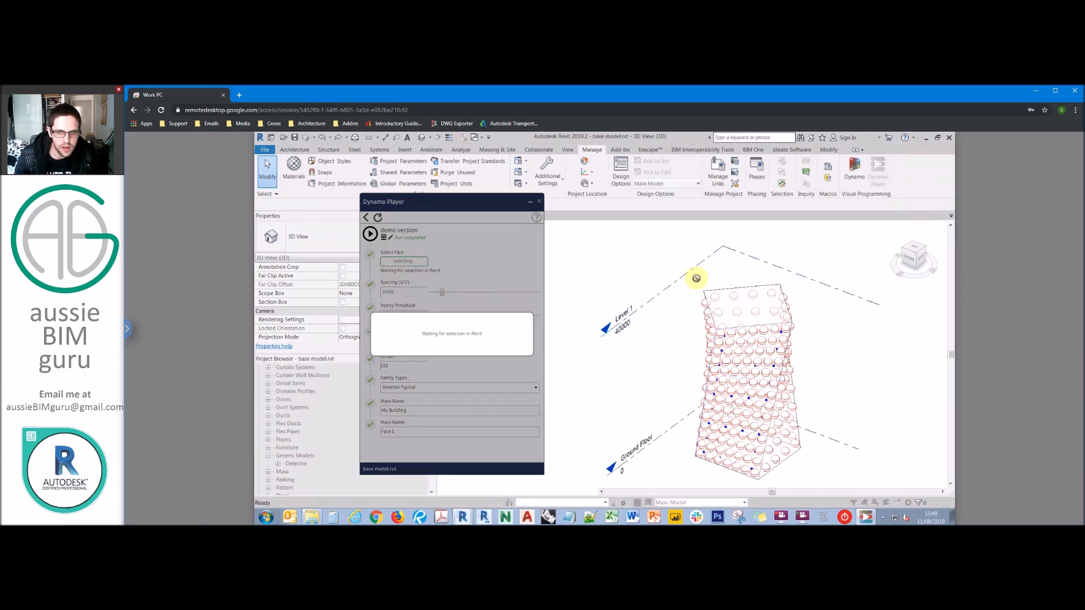
click(729, 297)
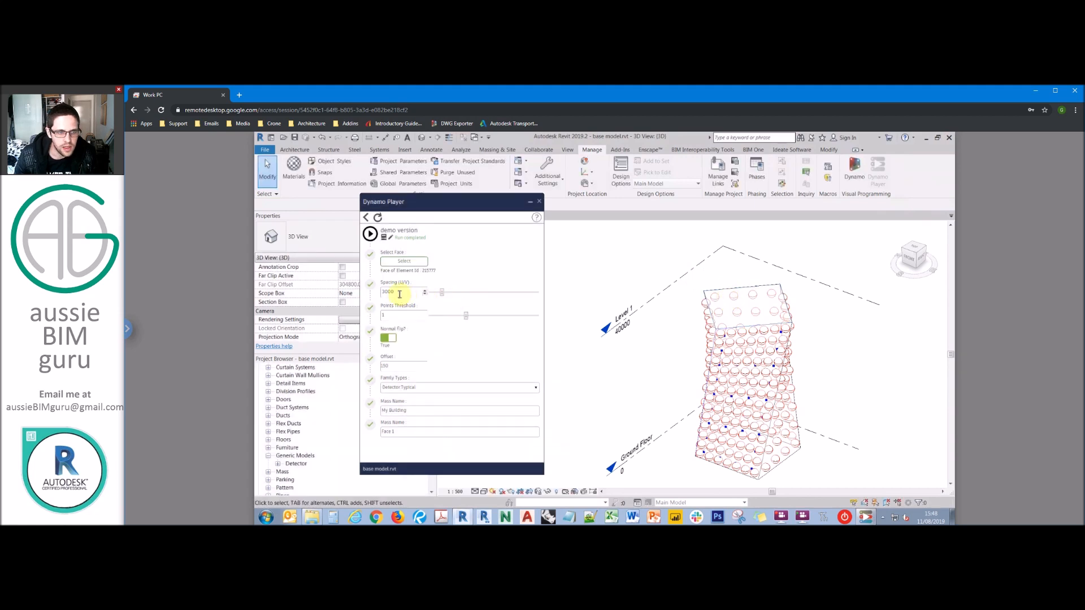
click(370, 234)
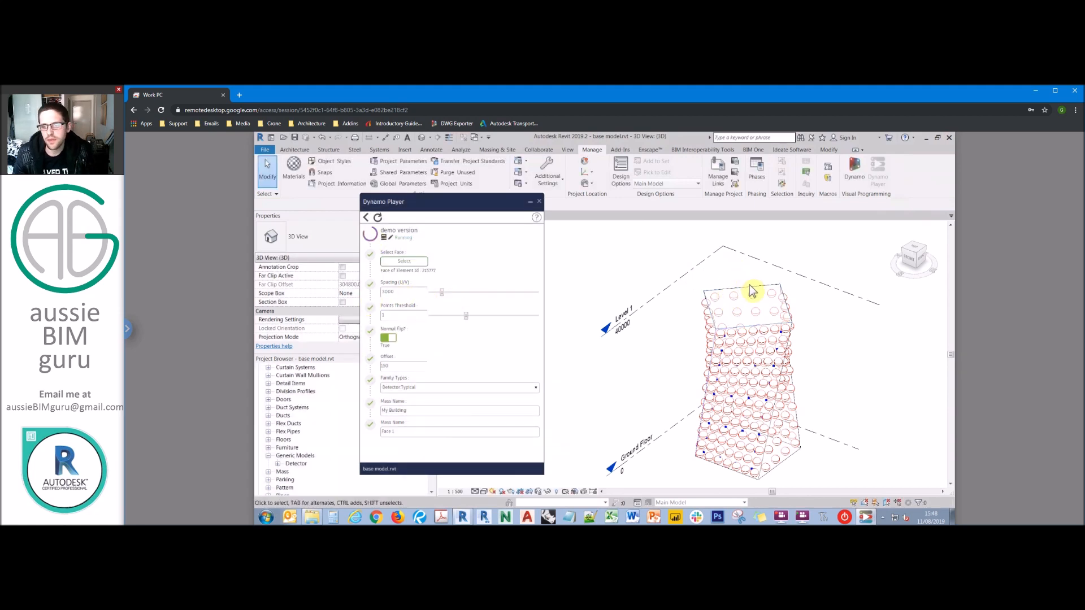
shift+middle_drag(742, 280, 768, 379)
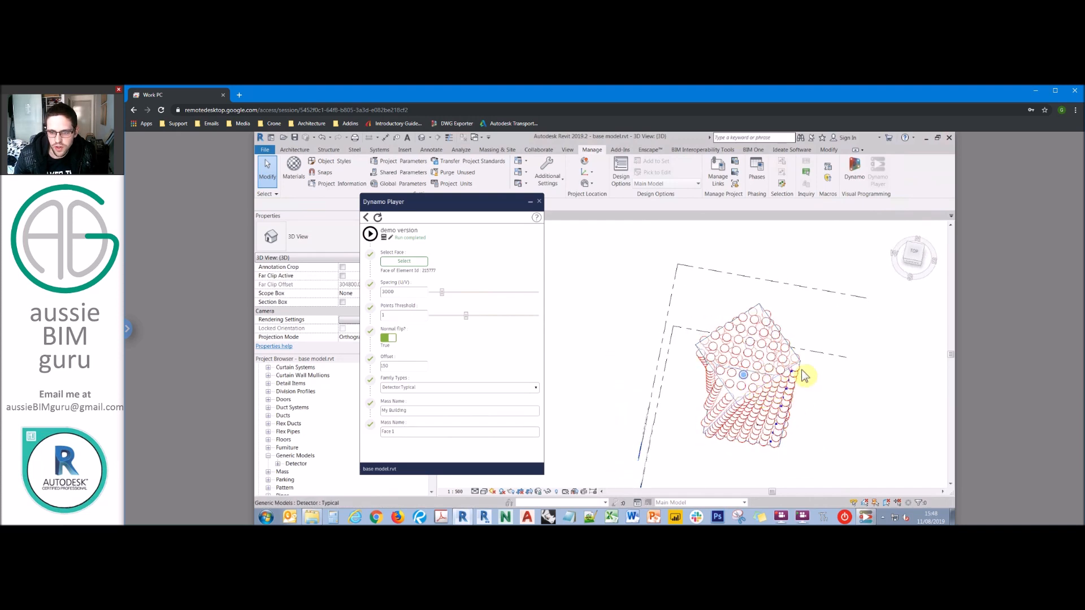
- Raise the points threshold to 3, reselect the top face of the mass and run the script again
scroll(786, 373, up, 3)
shift+middle_drag(685, 368, 711, 291)
scroll(701, 291, down, 4)
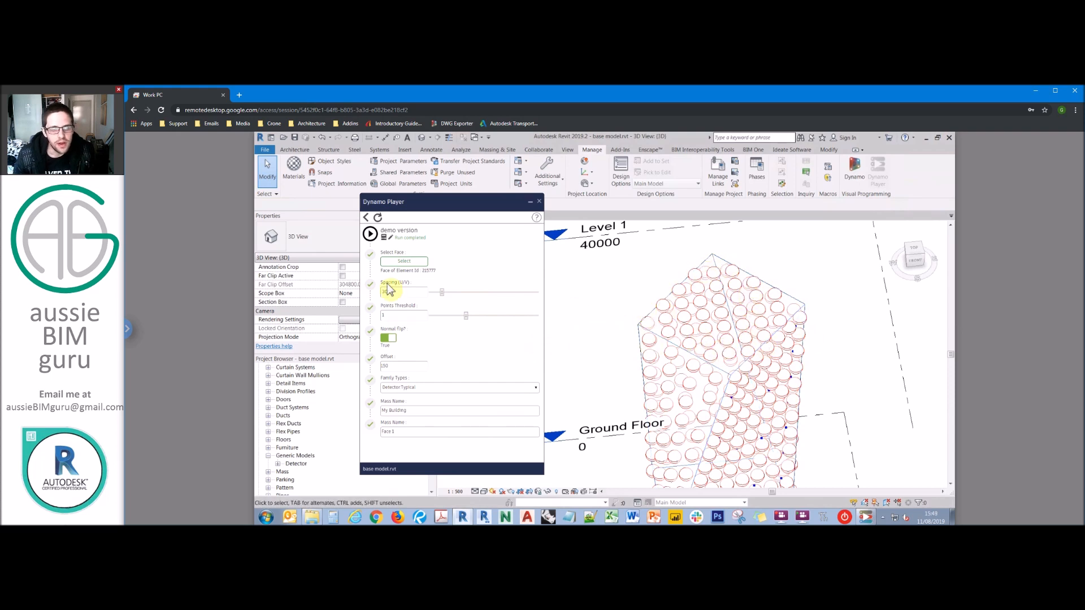
scroll(616, 274, down, 2)
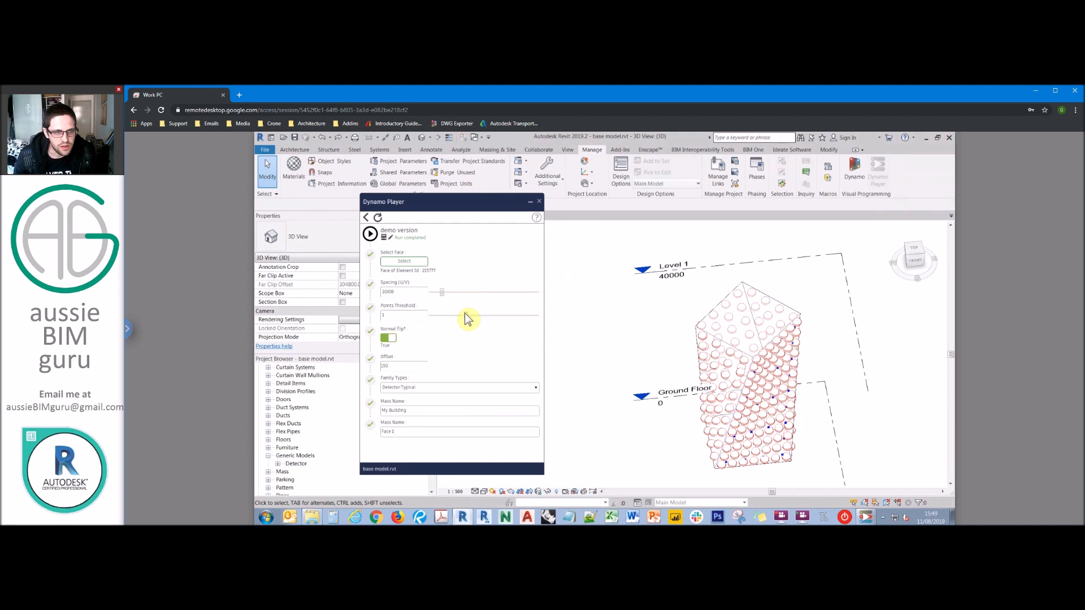
click(501, 316)
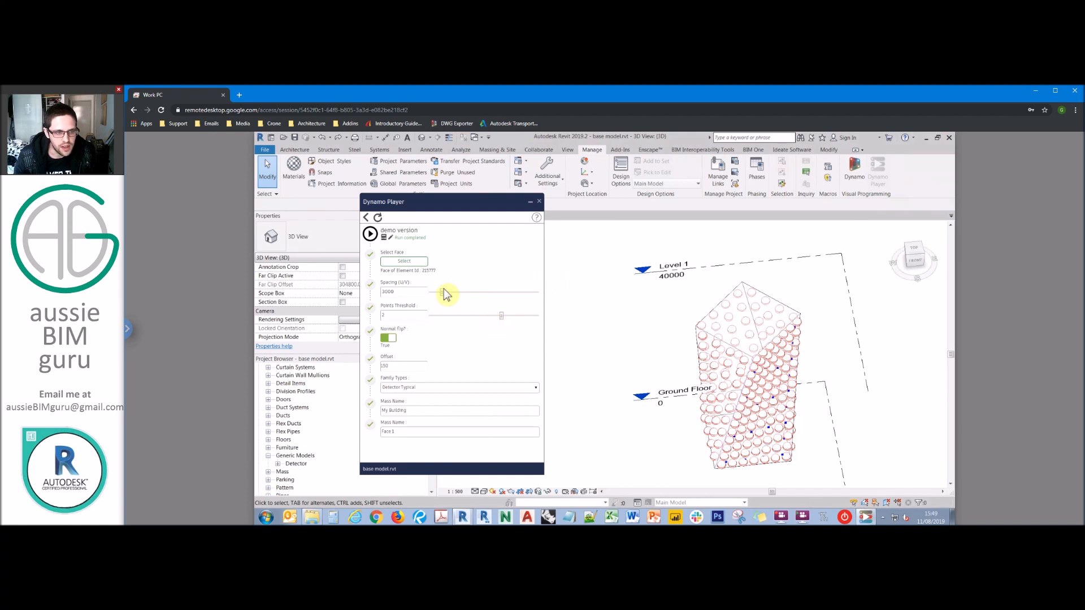
drag(501, 316, 537, 315)
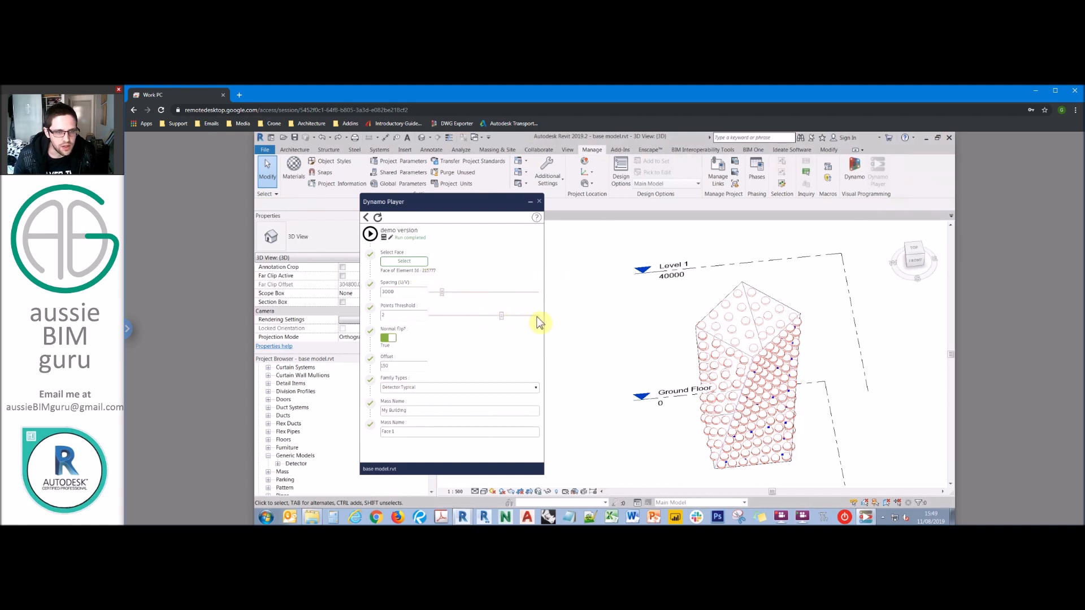
click(404, 261)
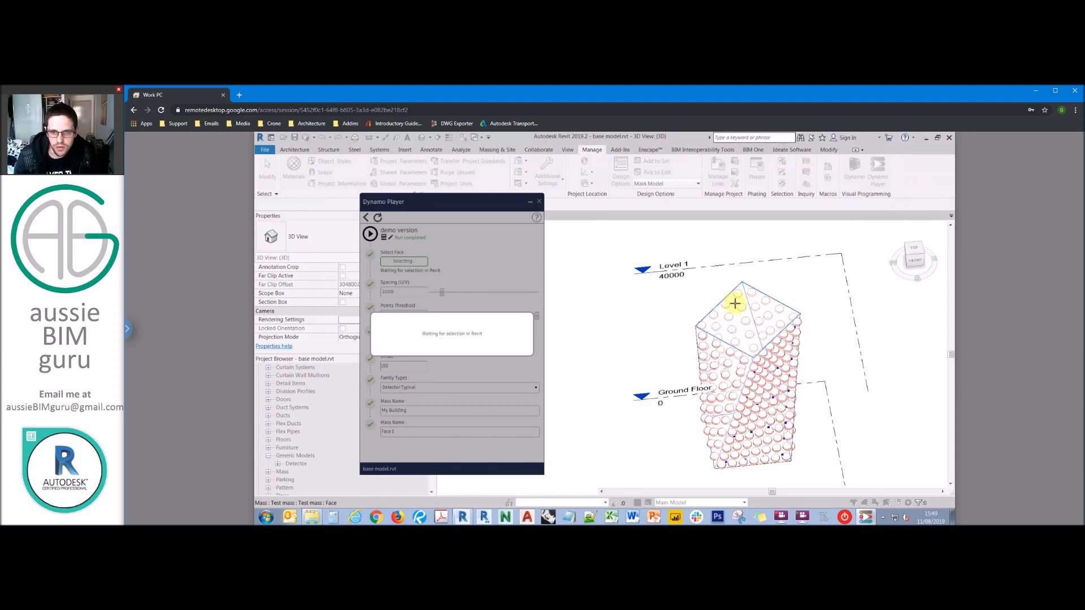
click(734, 303)
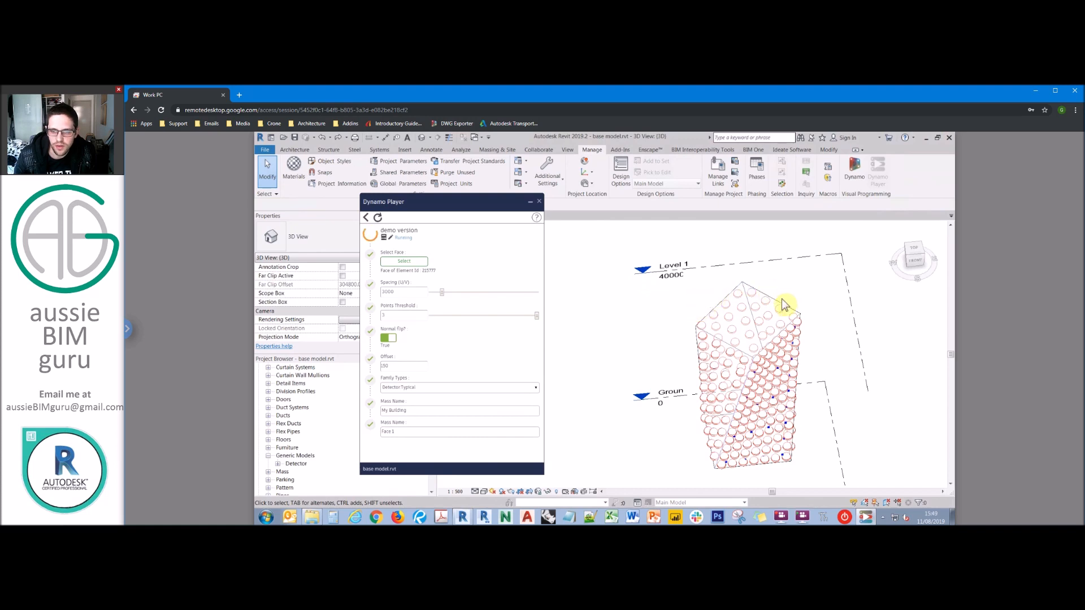
shift+middle_drag(698, 331, 641, 283)
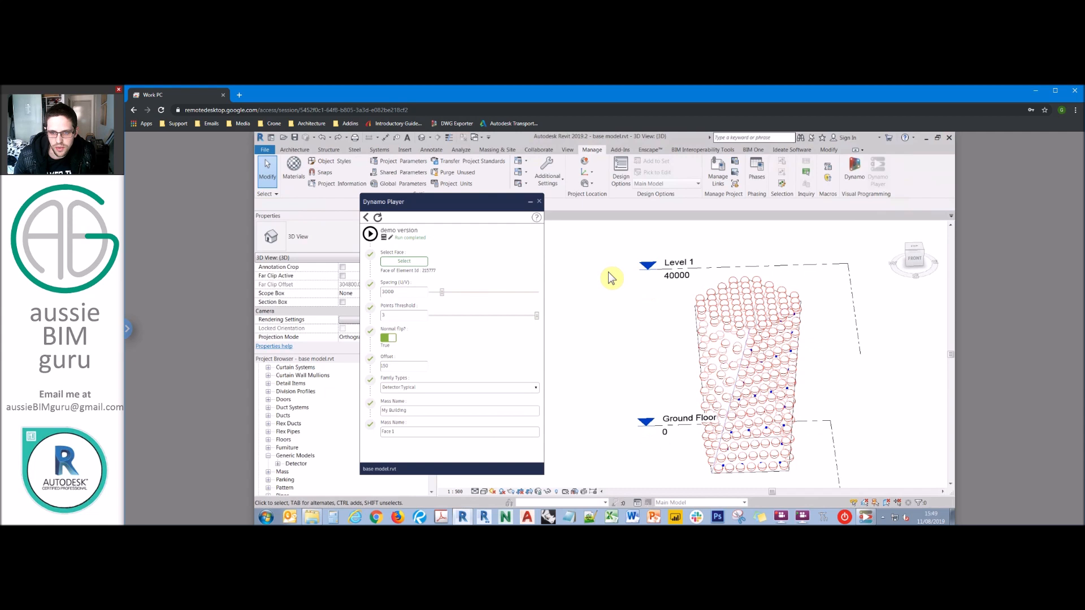
- Minimise Dynamo Player and open the recent project "feaso model", ignoring its unresolved references
click(530, 204)
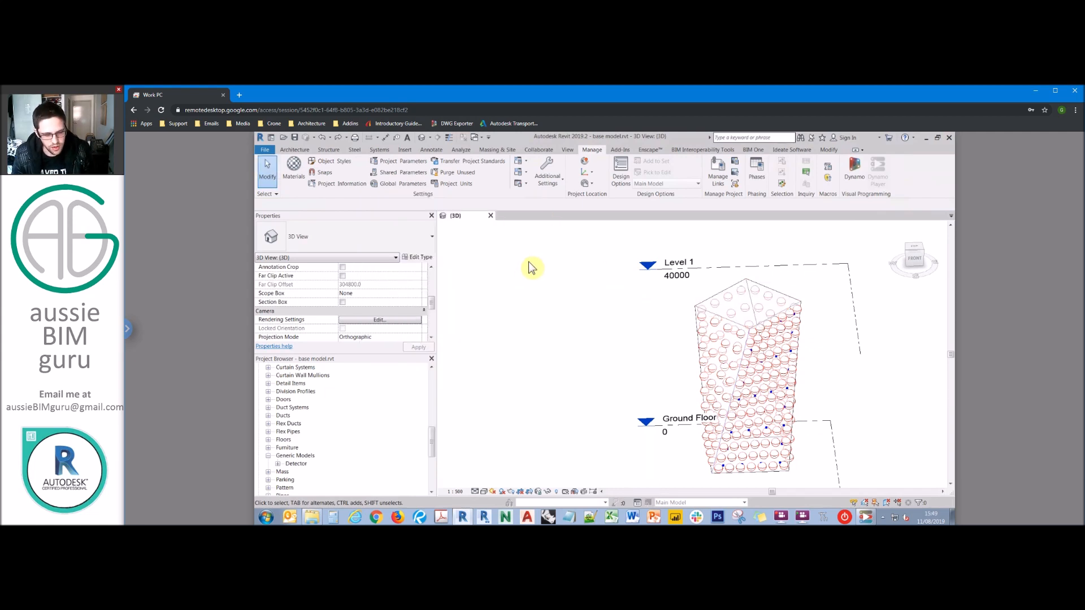
key(ctrl+d)
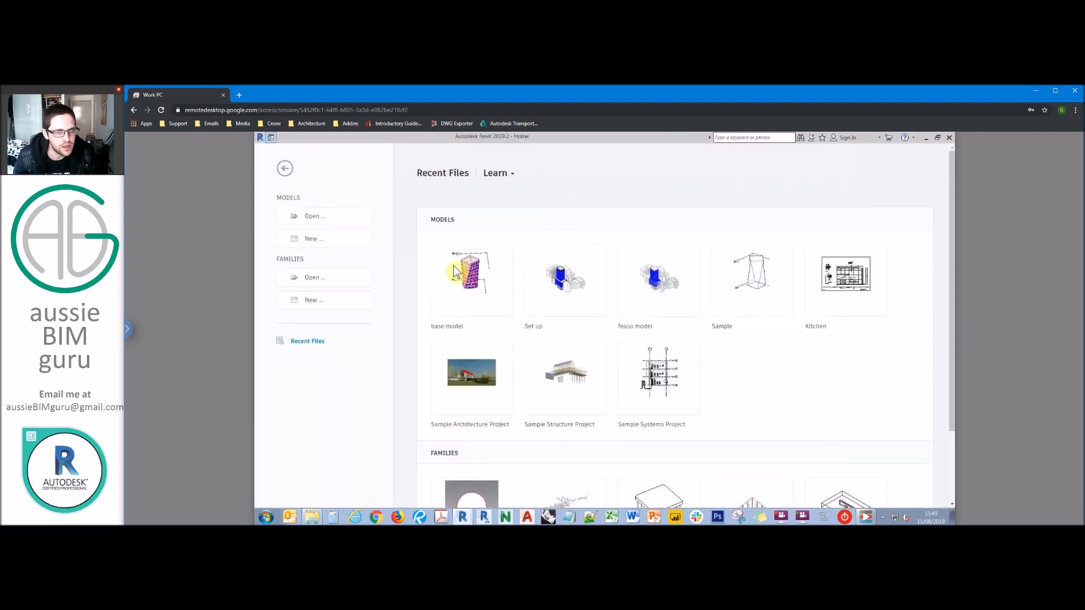
click(669, 282)
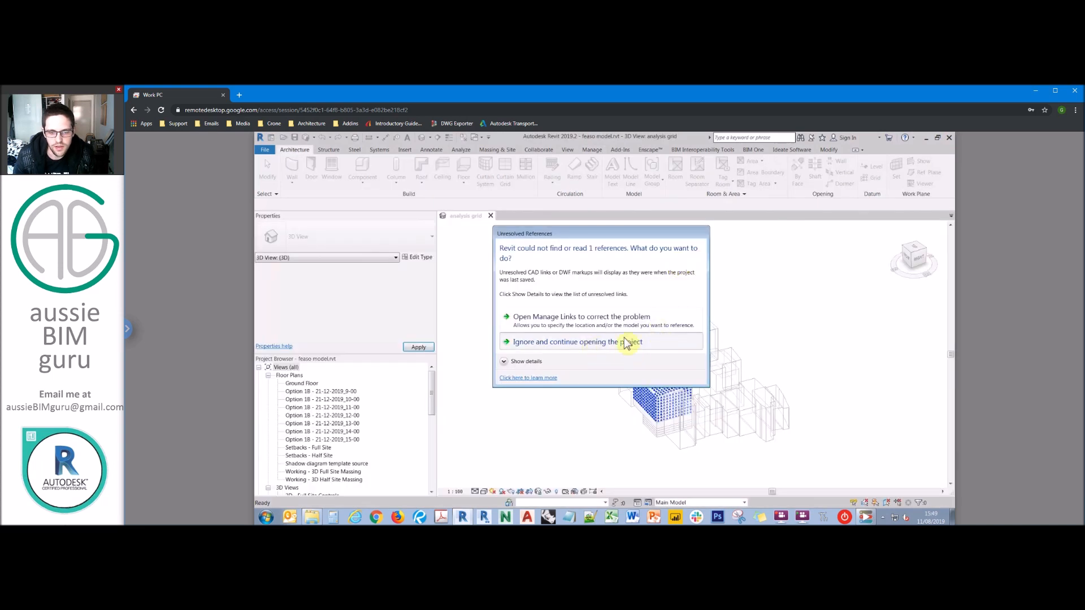
click(626, 342)
- Try to select the detectors along one podium side and temporarily isolate them in the analysis grid view
scroll(651, 383, up, 5)
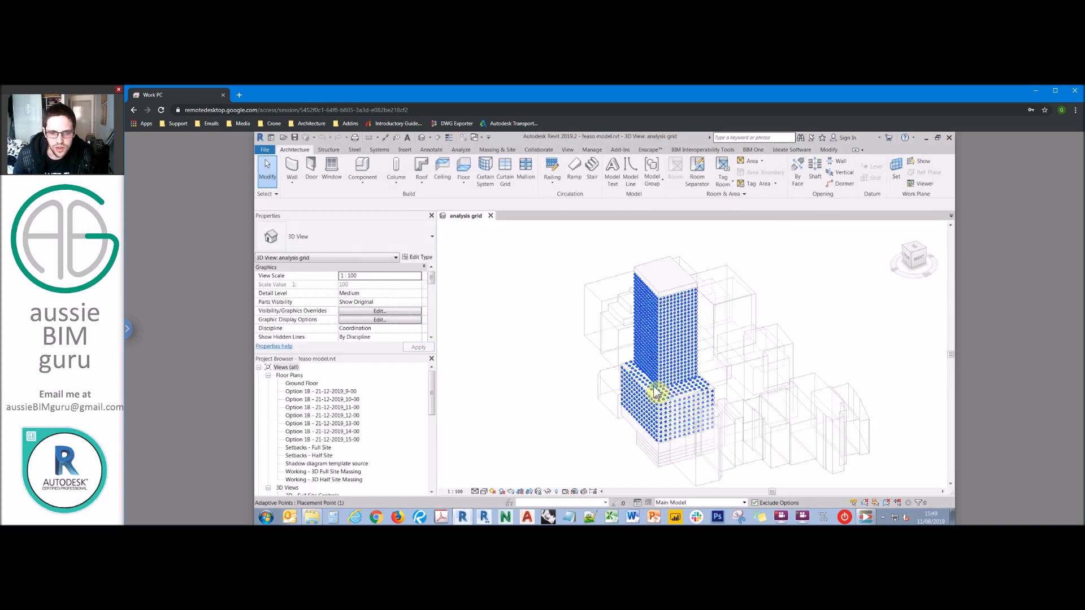
shift+middle_drag(650, 383, 588, 375)
drag(571, 315, 615, 459)
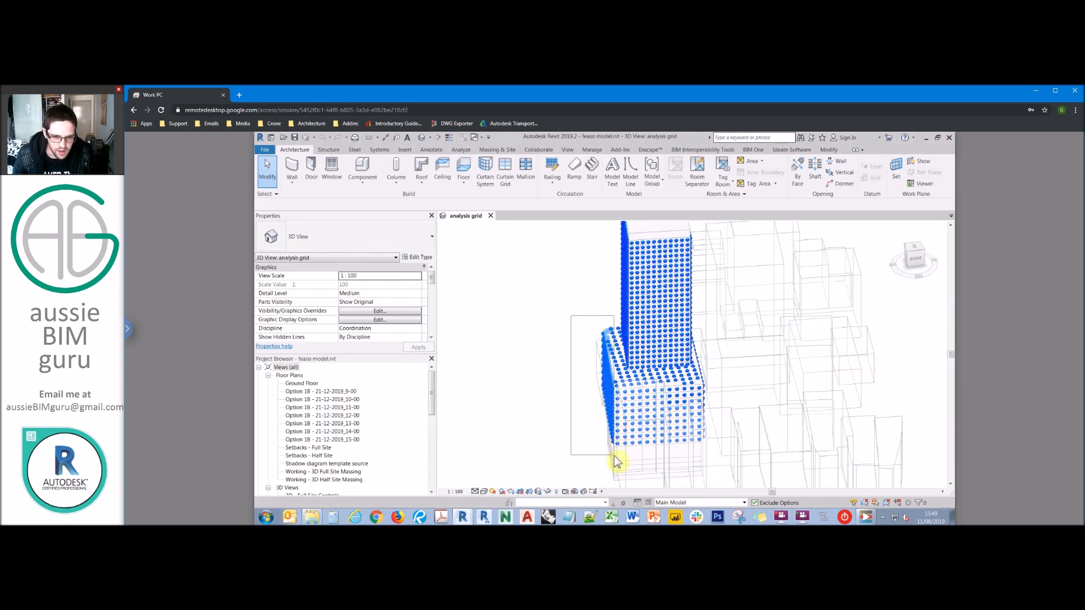
drag(615, 456, 614, 457)
mouse_move(586, 354)
shift+middle_down()
mouse_move(572, 363)
mouse_move(582, 373)
shift+middle_up()
click(584, 337)
mouse_move(602, 451)
mouse_down()
mouse_move(610, 469)
mouse_move(618, 463)
mouse_up()
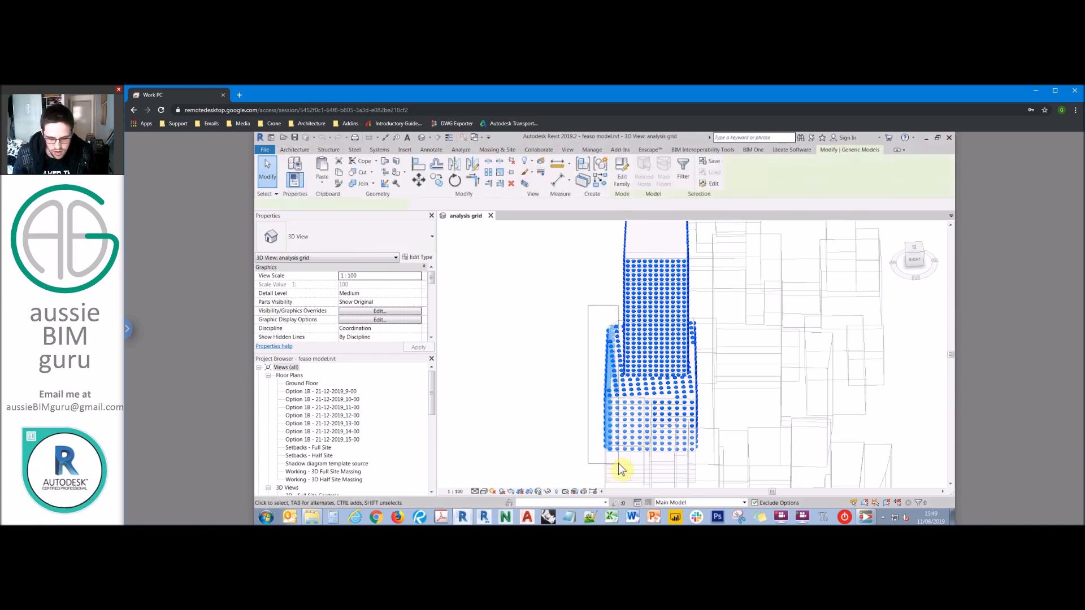
key(h)
key(i)
shift+middle_drag(636, 345, 715, 281)
click(916, 256)
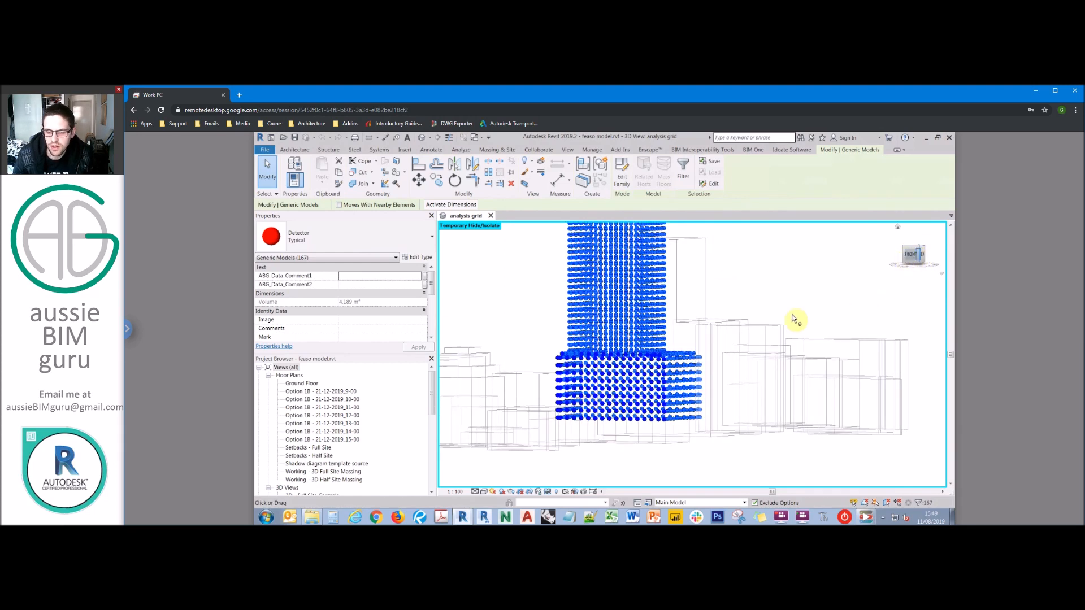
middle_drag(654, 279, 678, 407)
scroll(705, 351, down, 2)
key(Escape)
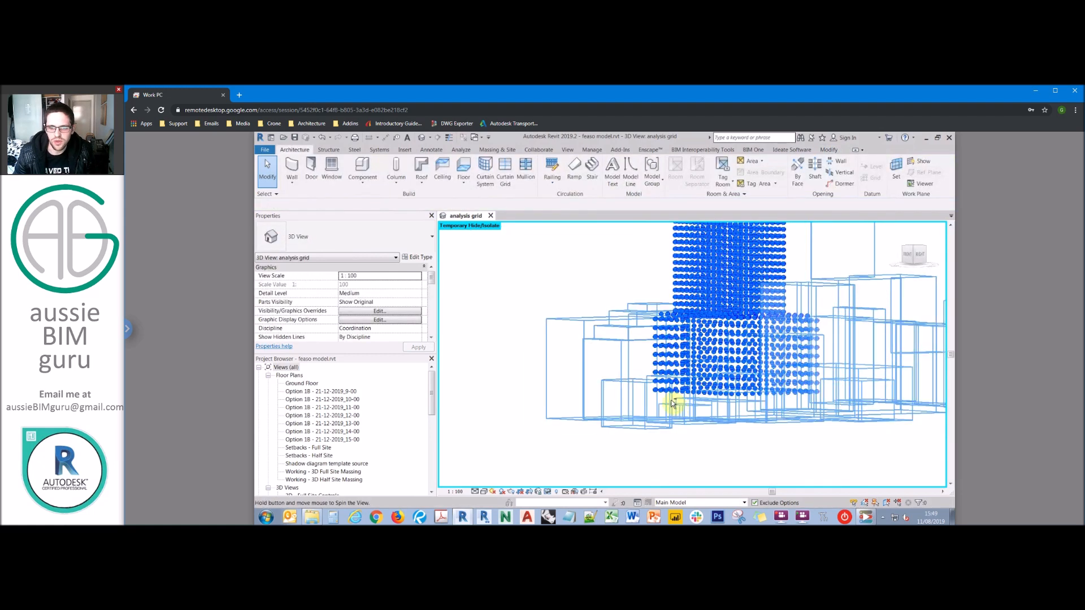
shift+middle_drag(672, 402, 632, 407)
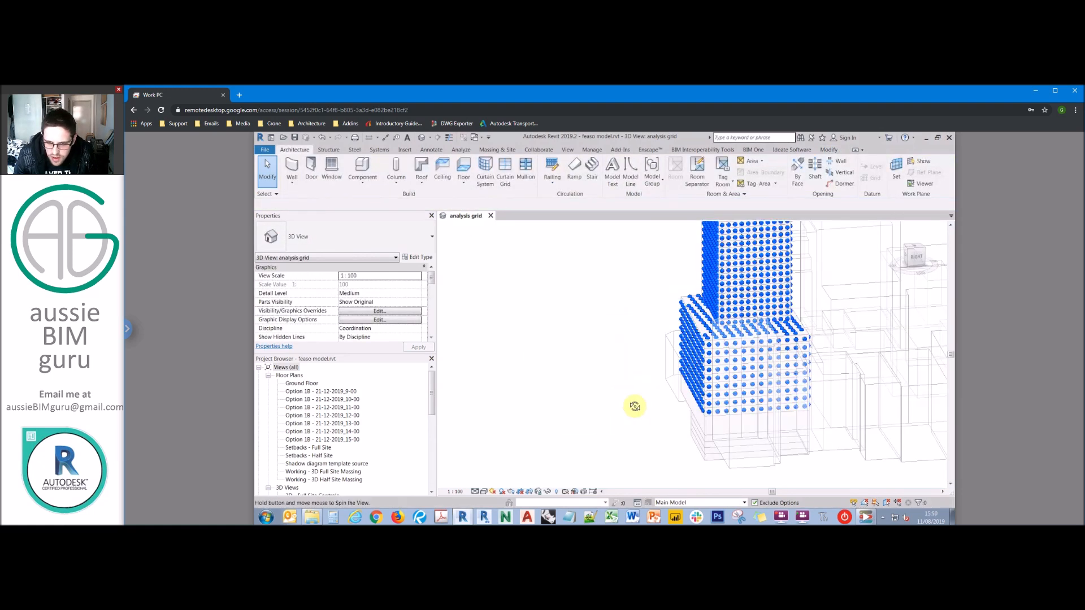
- Delete the detectors on the podium's side face and those around its adjoining corner
drag(631, 287, 715, 433)
key(Delete)
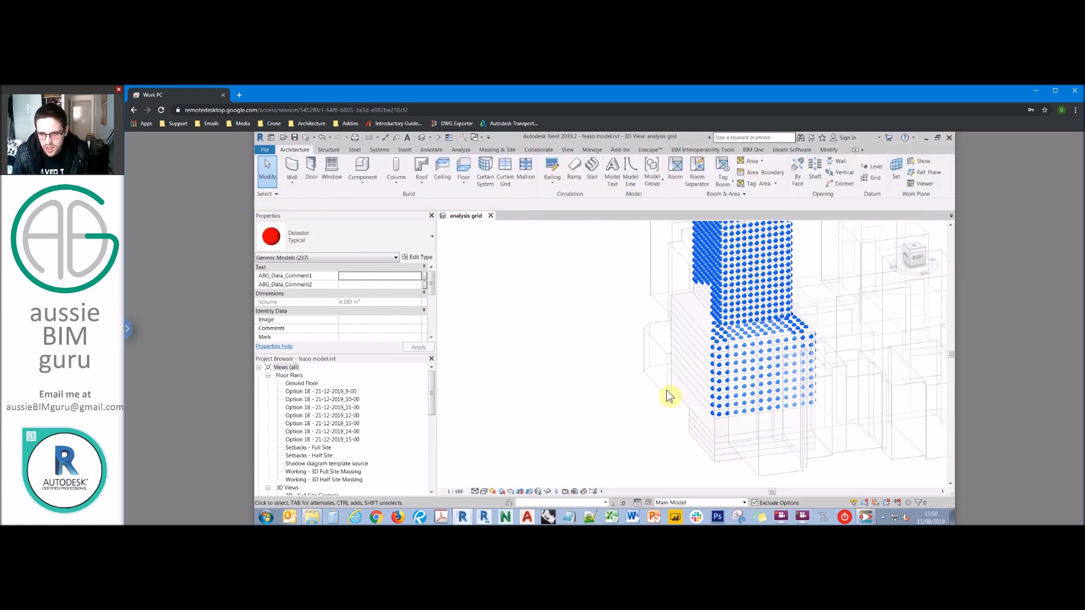
shift+middle_drag(605, 349, 696, 325)
drag(695, 319, 749, 418)
key(Delete)
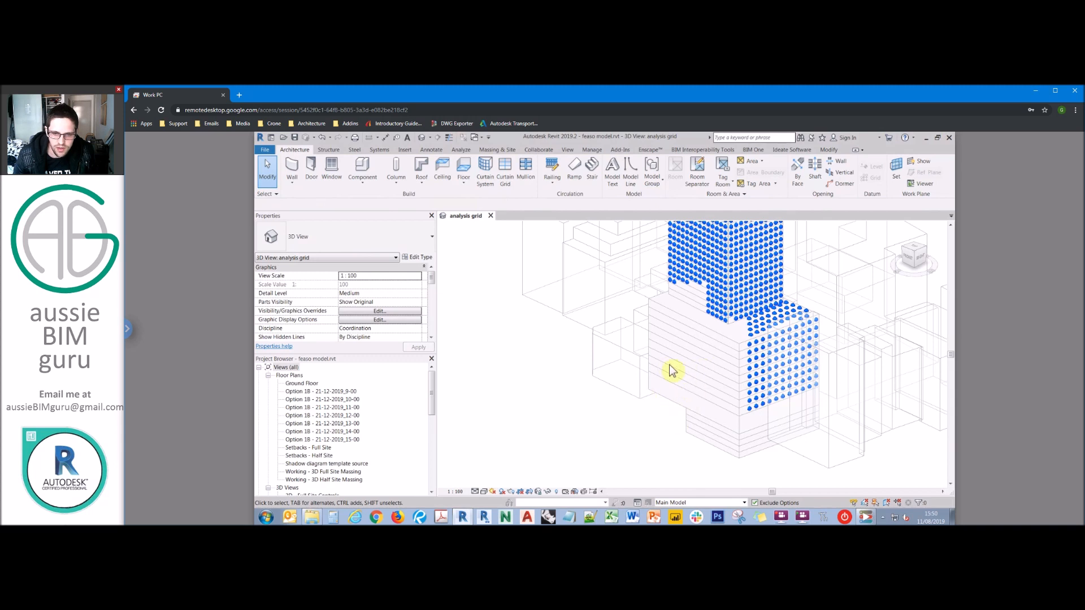
- Select all the remaining detectors on the tower and podium and delete them
scroll(664, 366, down, 5)
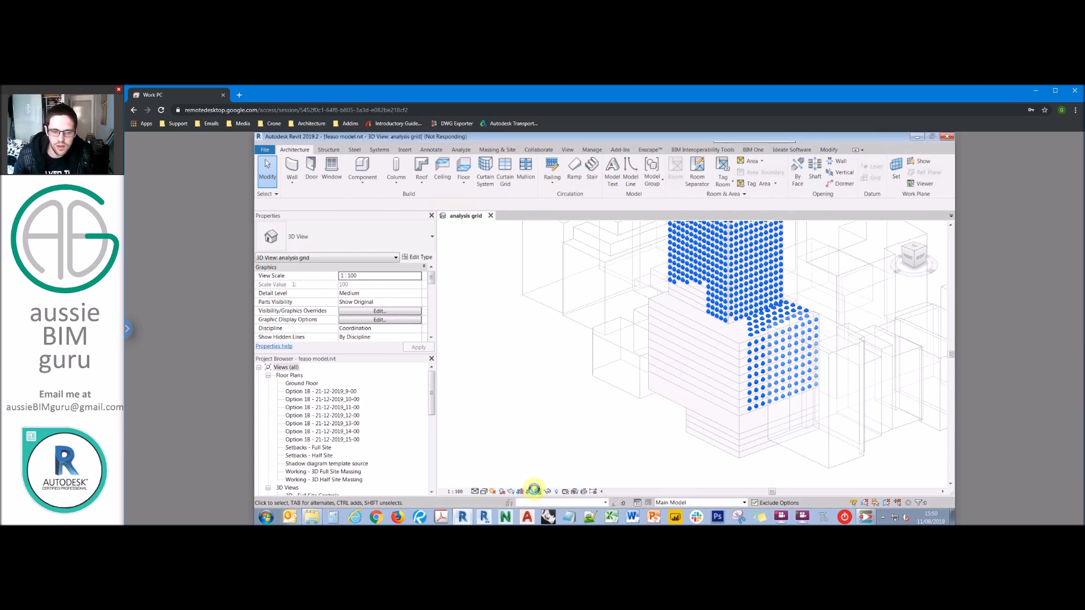
scroll(613, 446, down, 3)
scroll(645, 385, up, 3)
drag(632, 376, 703, 490)
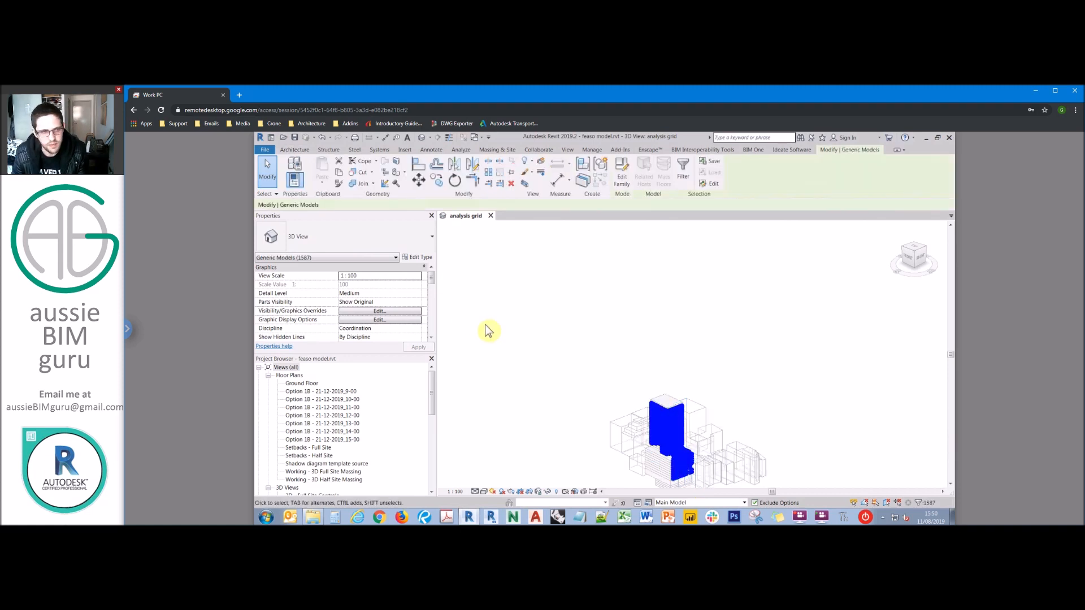
click(547, 311)
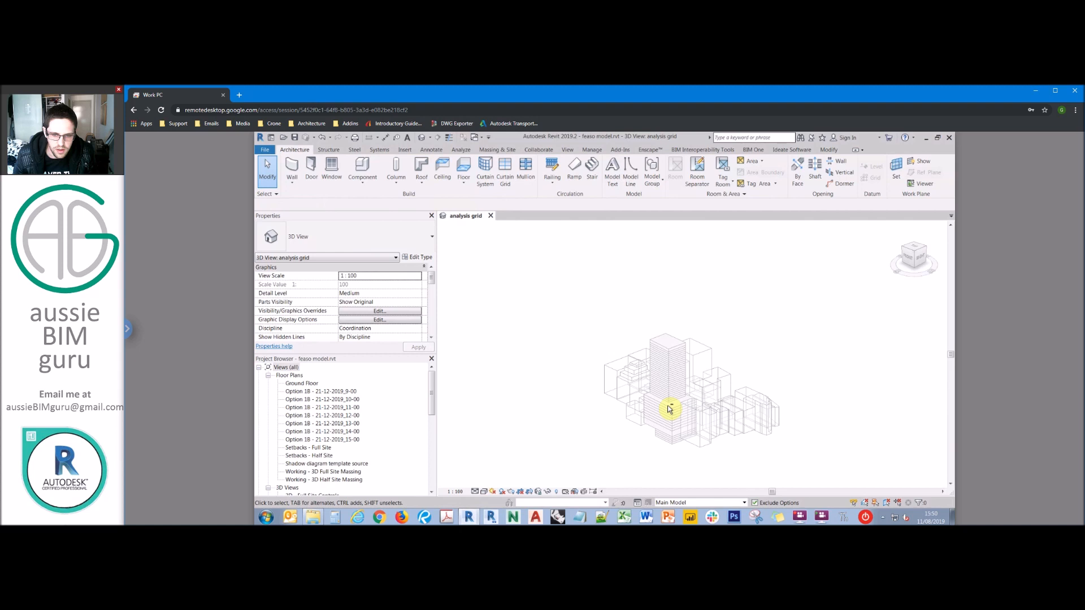
scroll(670, 410, up, 3)
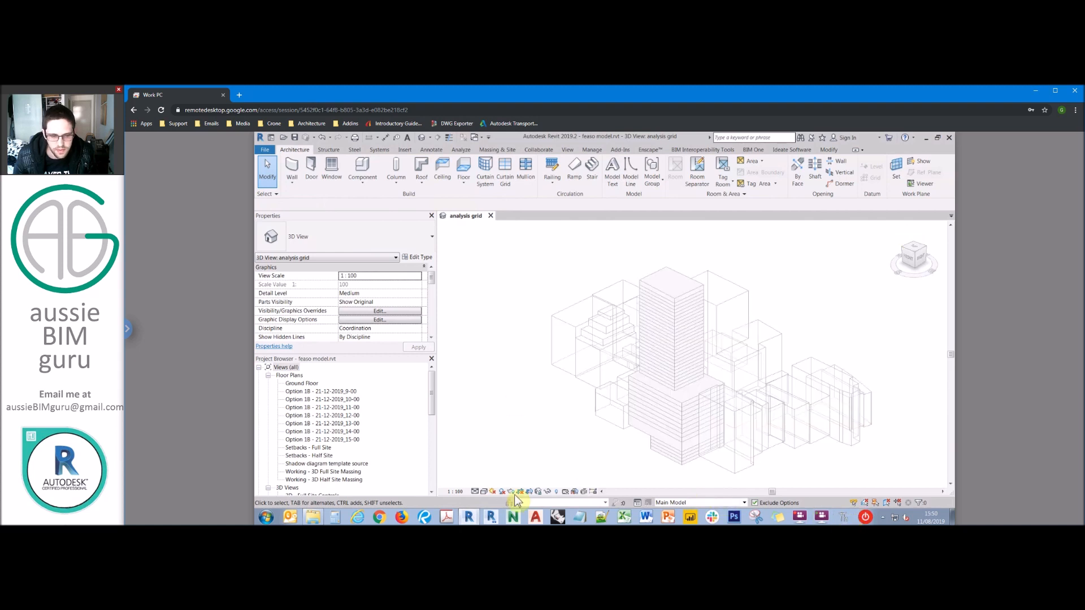
- Open Dynamo Player beside the tower and show the inputs of the "demo version" script
click(593, 150)
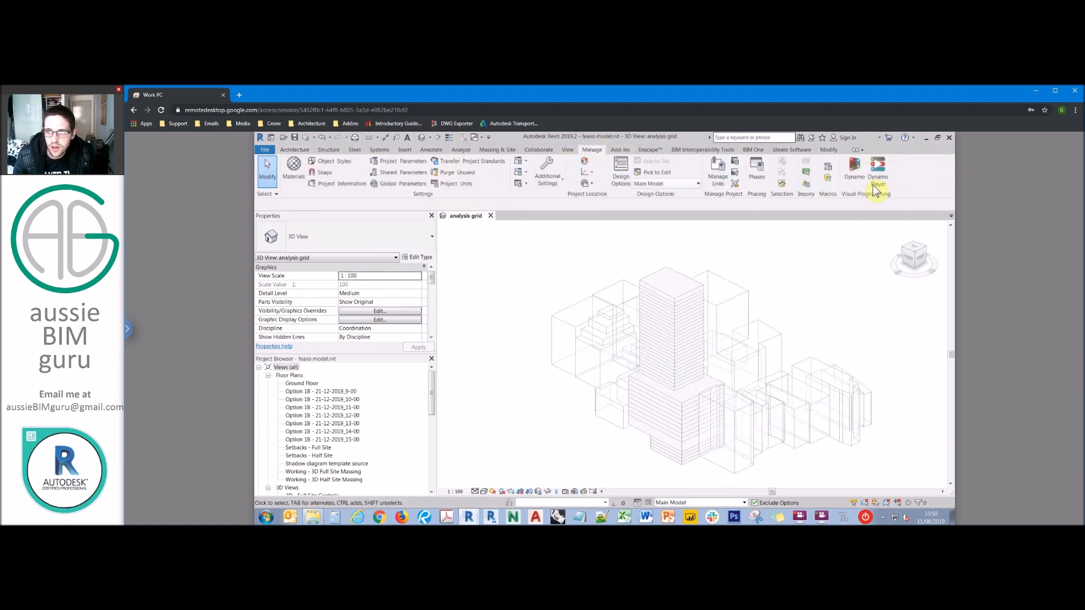
click(878, 176)
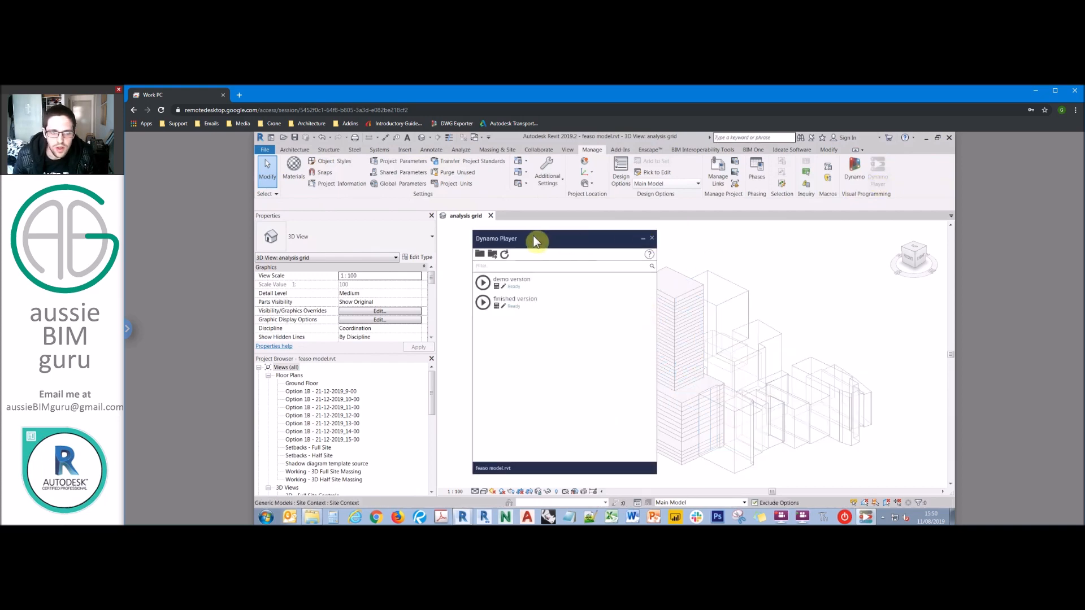
drag(535, 238, 439, 234)
shift+middle_drag(643, 414, 673, 381)
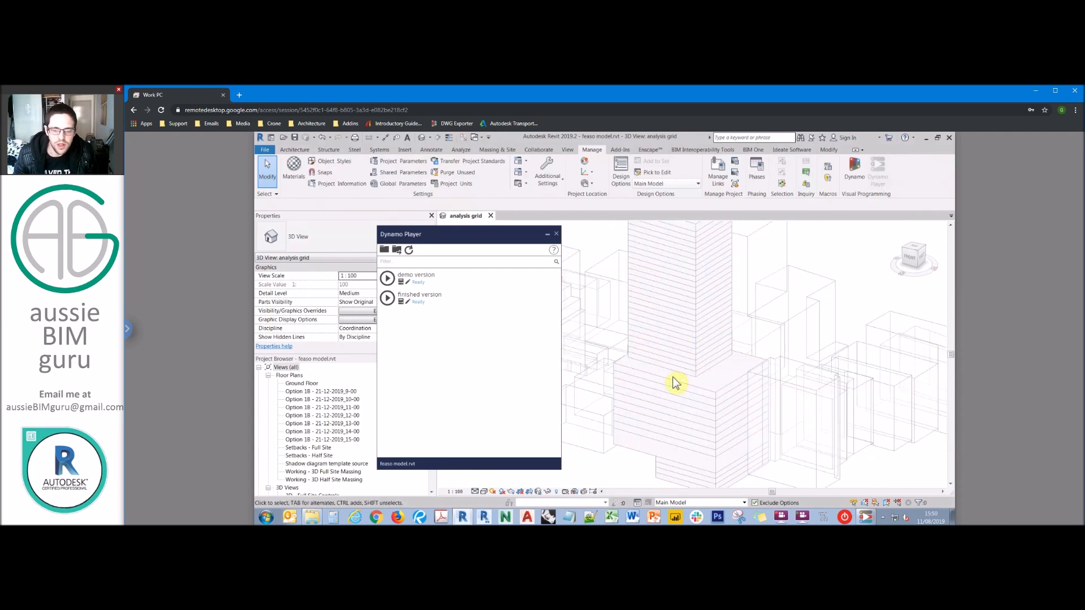
click(401, 283)
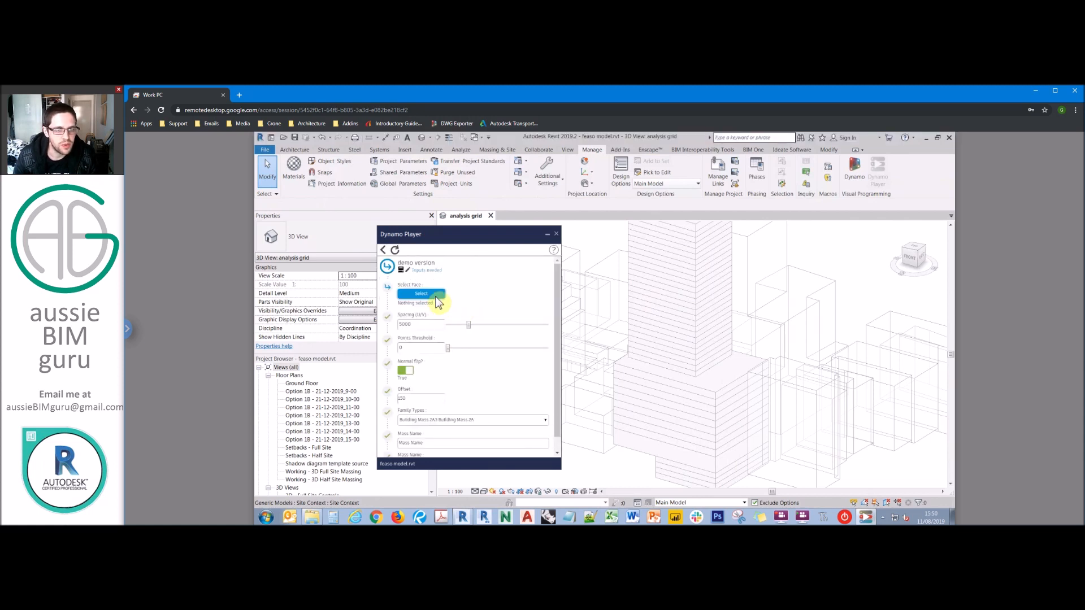
- Pick the podium's front face as the script's face input, set the U/V spacing to 4200 and turn the normal flip off
click(435, 294)
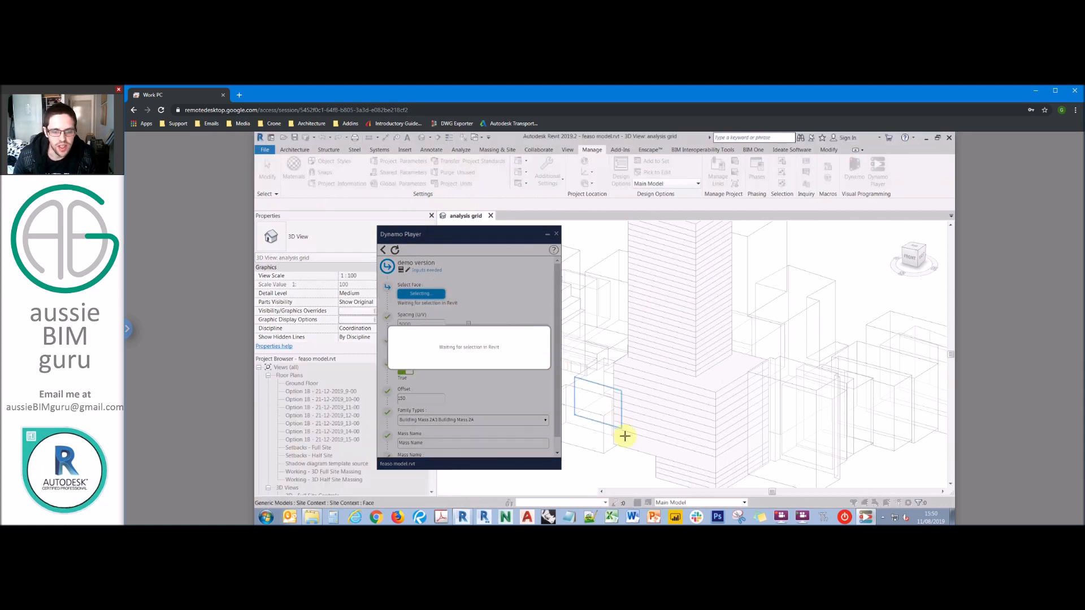
click(643, 373)
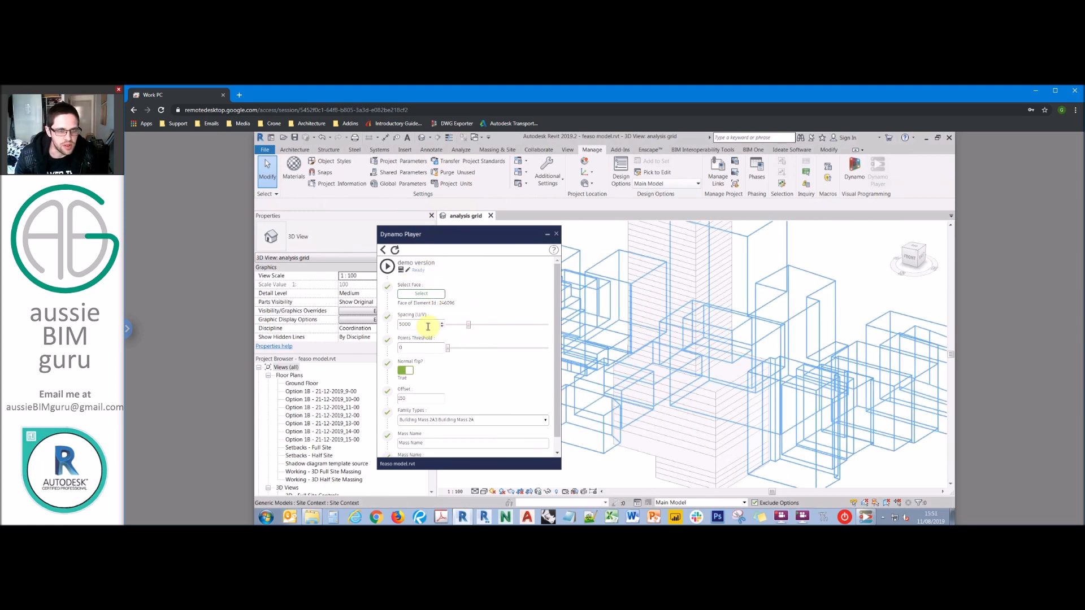
drag(428, 326, 392, 331)
key(BackSpace)
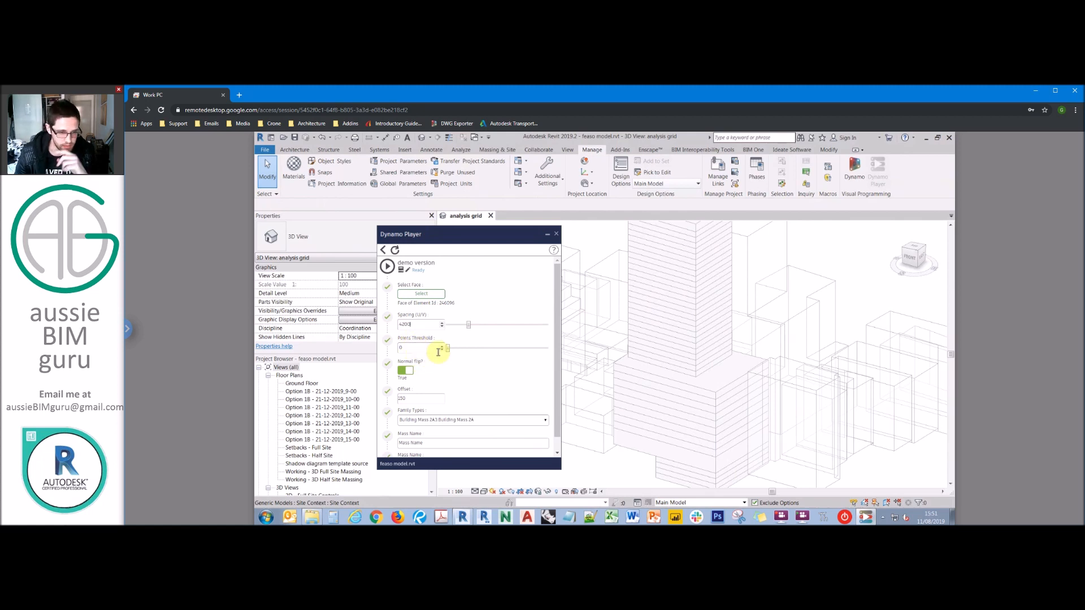
click(405, 371)
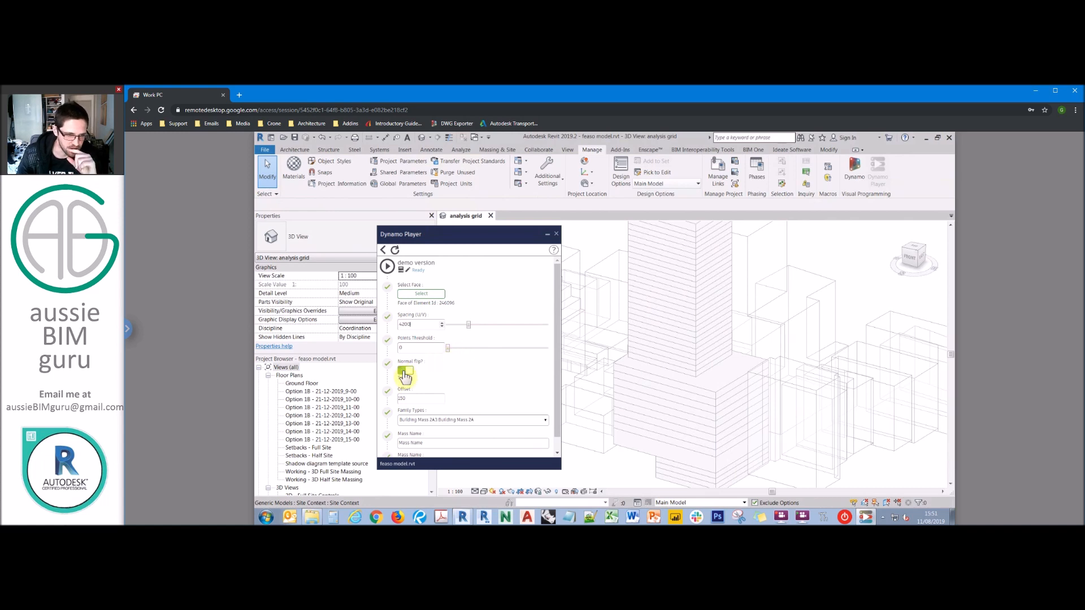
scroll(557, 351, down, 1)
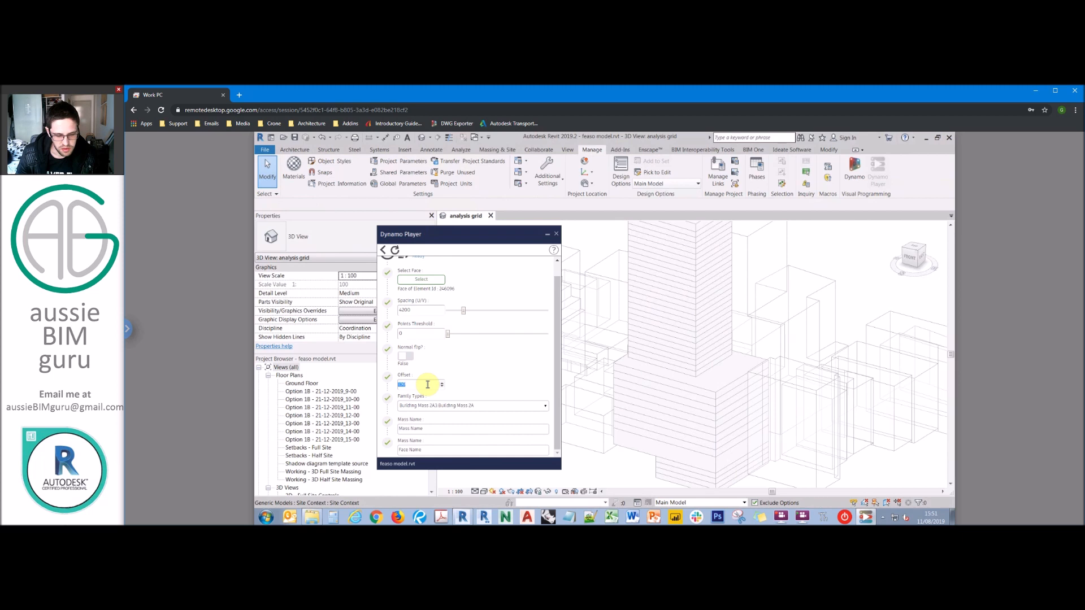
- Set the script's family type to Detector Typical and the mass name to "Option 1A"
click(497, 406)
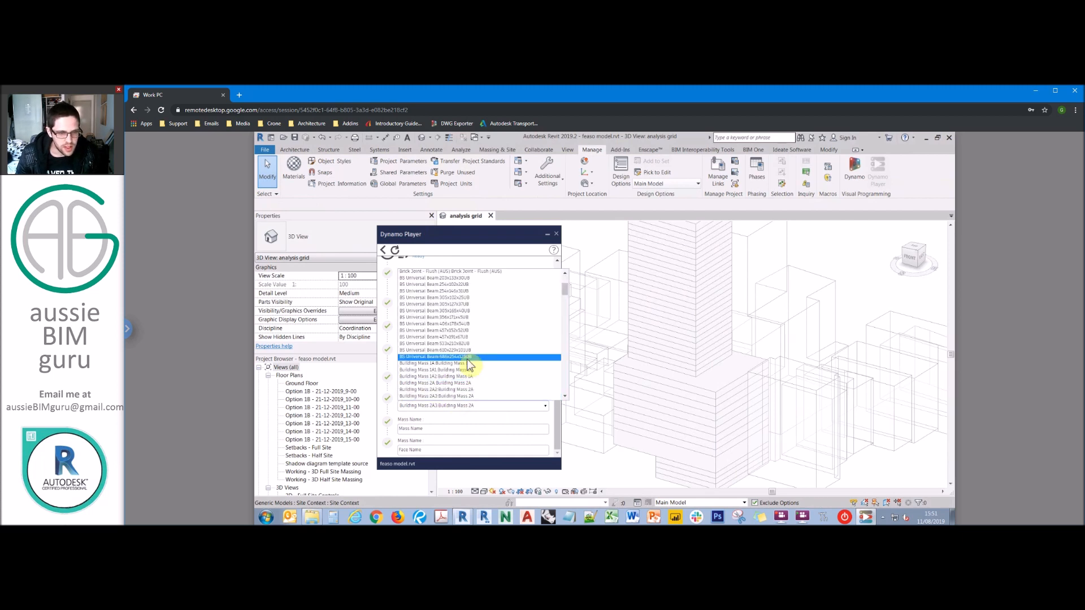
scroll(467, 359, down, 2)
click(425, 399)
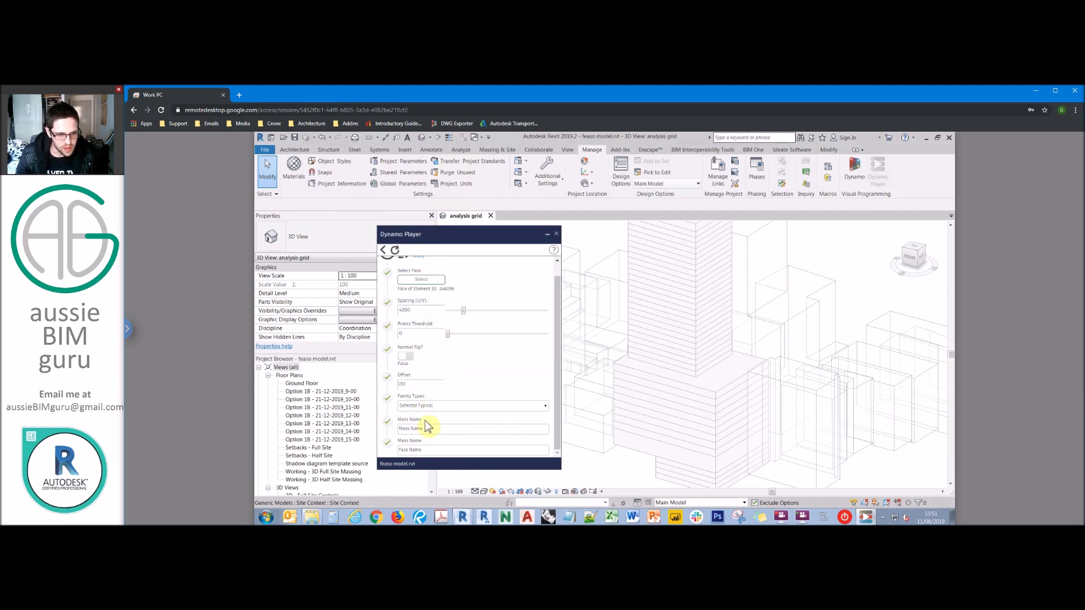
drag(432, 428, 359, 437)
key(Caps_Lock)
text(T)
key(Caps_Lock)
text(ption)
key(Caps_Lock)
key(Caps_Lock)
- Set the face name in the second Mass Name input to "South Podium"
drag(430, 450, 373, 448)
key(Caps_Lock)
text(SOUTH)
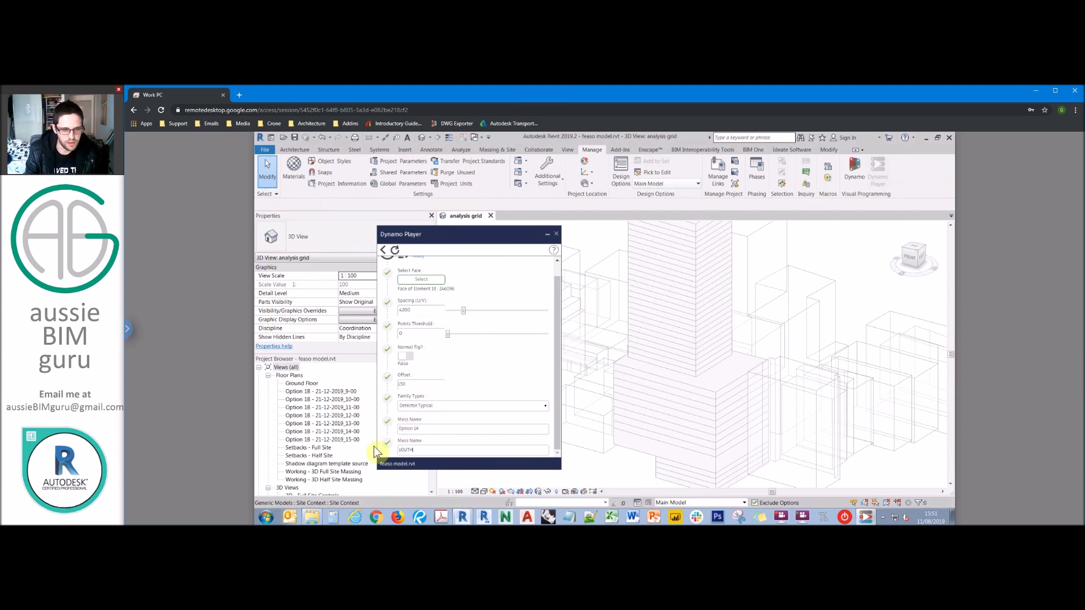
key(BackSpace)
key(Caps_Lock)
key(BackSpace)
key(BackSpace)
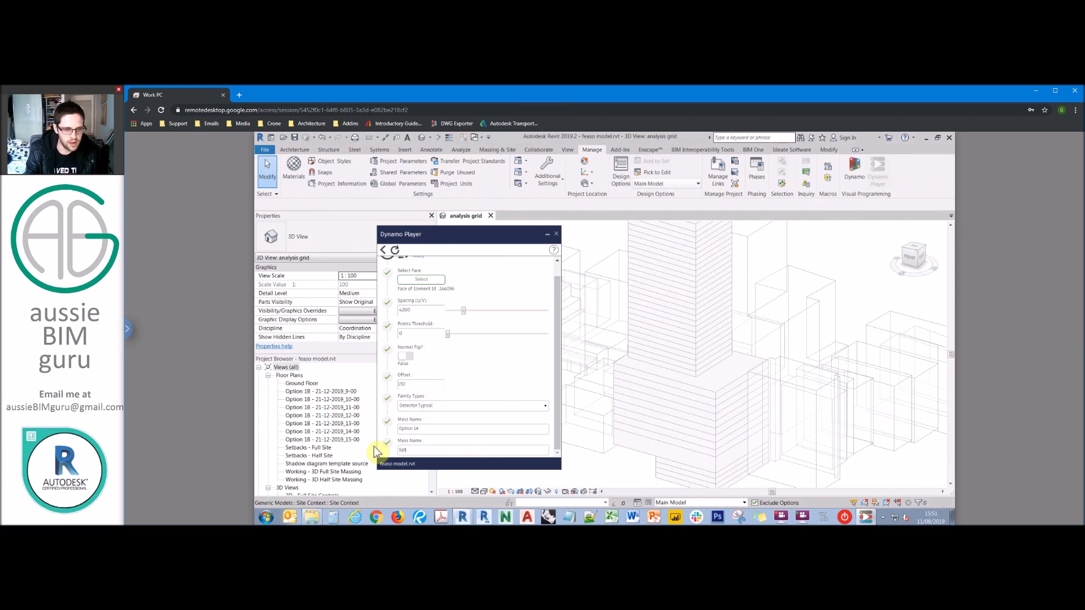
text(th Podium)
- Reselect the podium's front face and run the script to place detectors across it
click(408, 281)
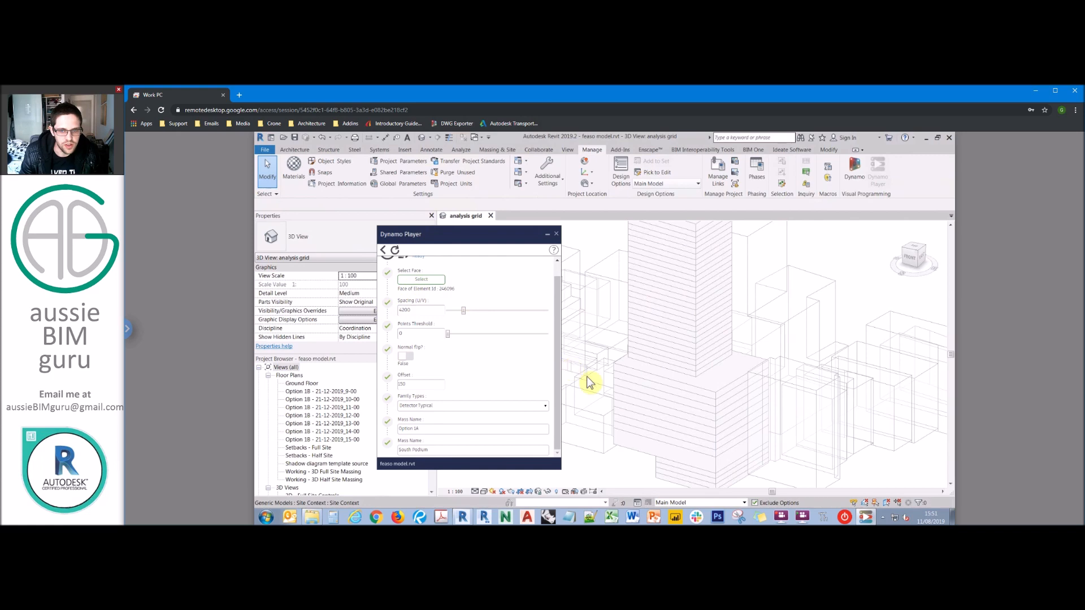
click(632, 370)
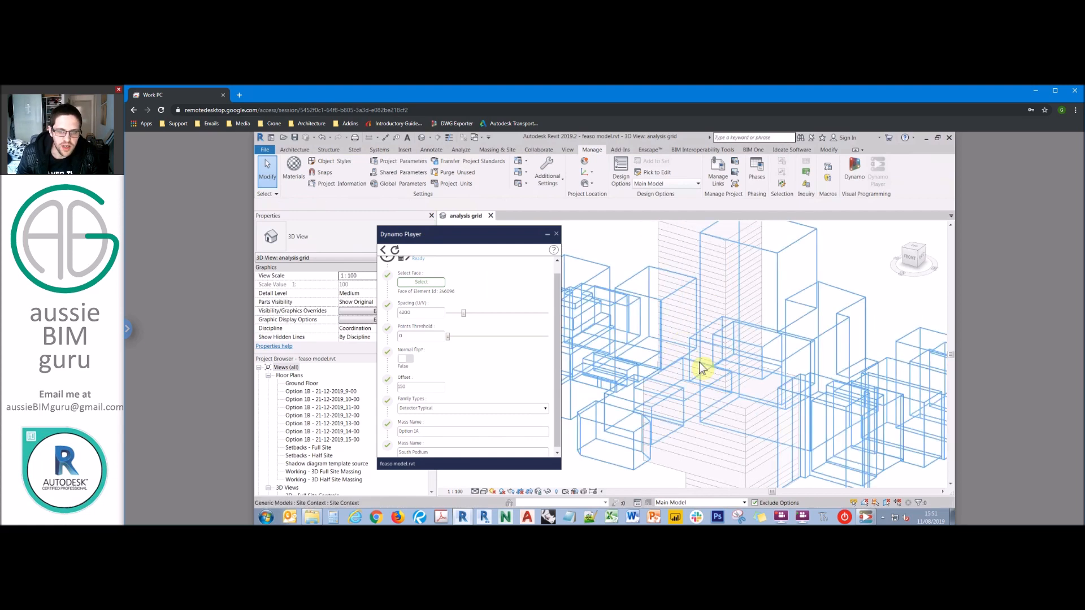
click(395, 254)
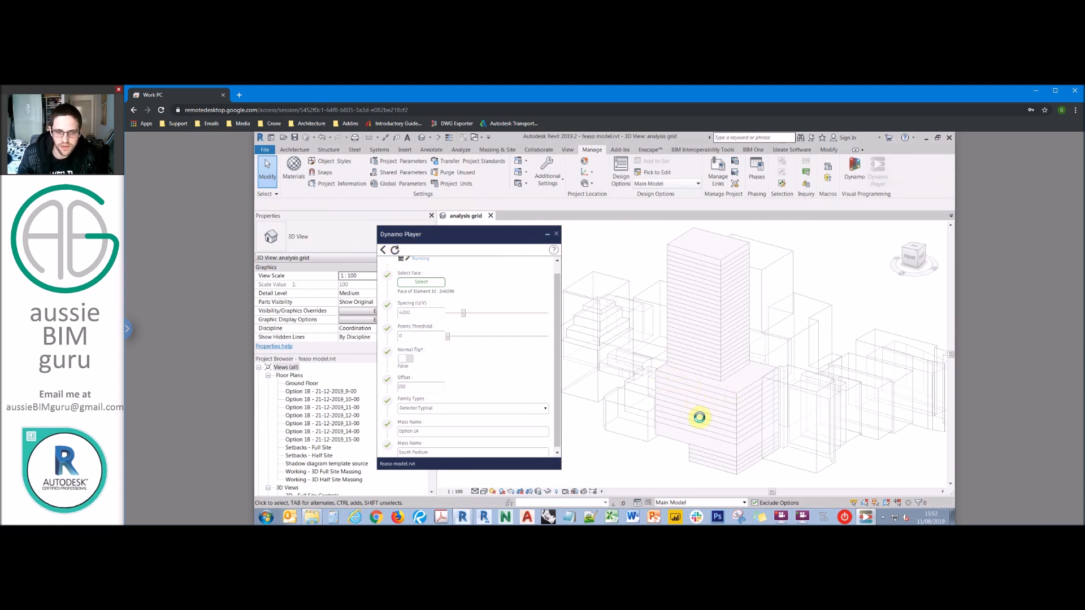
scroll(676, 421, up, 4)
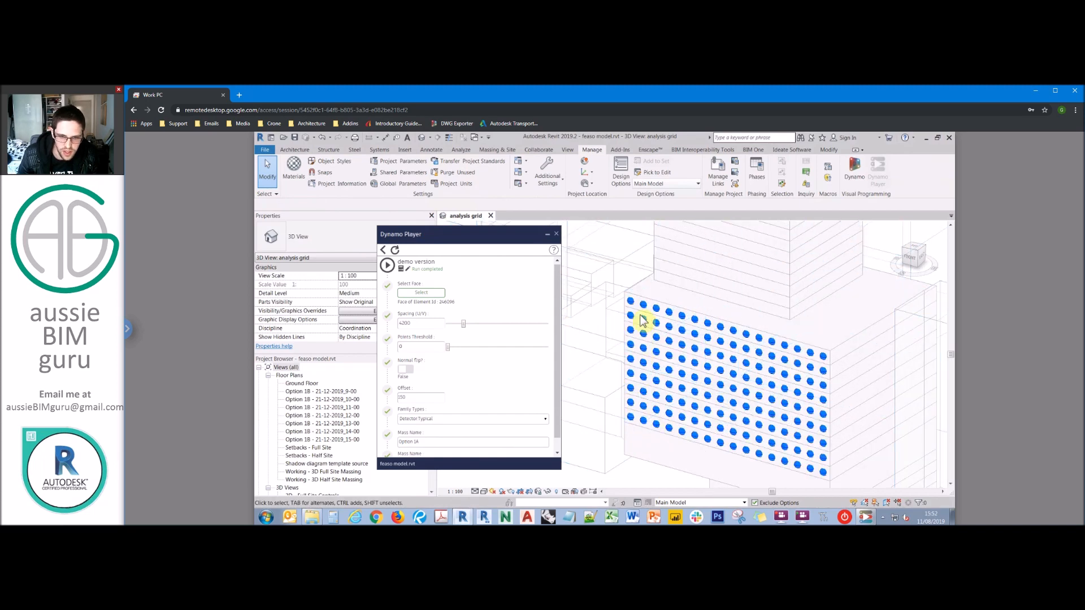
scroll(704, 304, down, 1)
scroll(704, 303, down, 2)
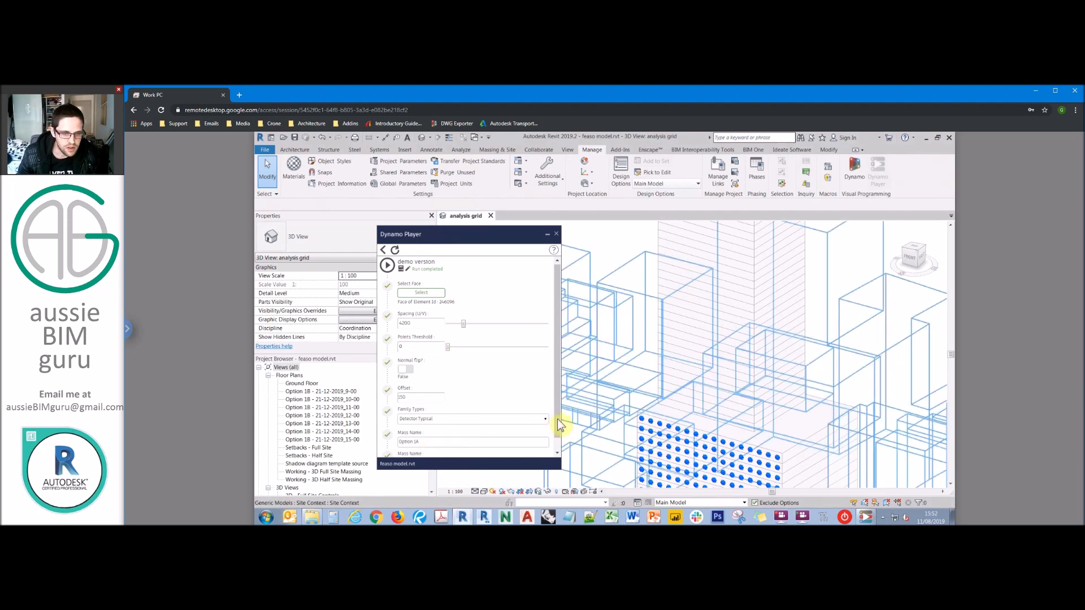
- Change the script's face name to "South Tower" and set the U/V spacing to 3200
scroll(551, 448, down, 1)
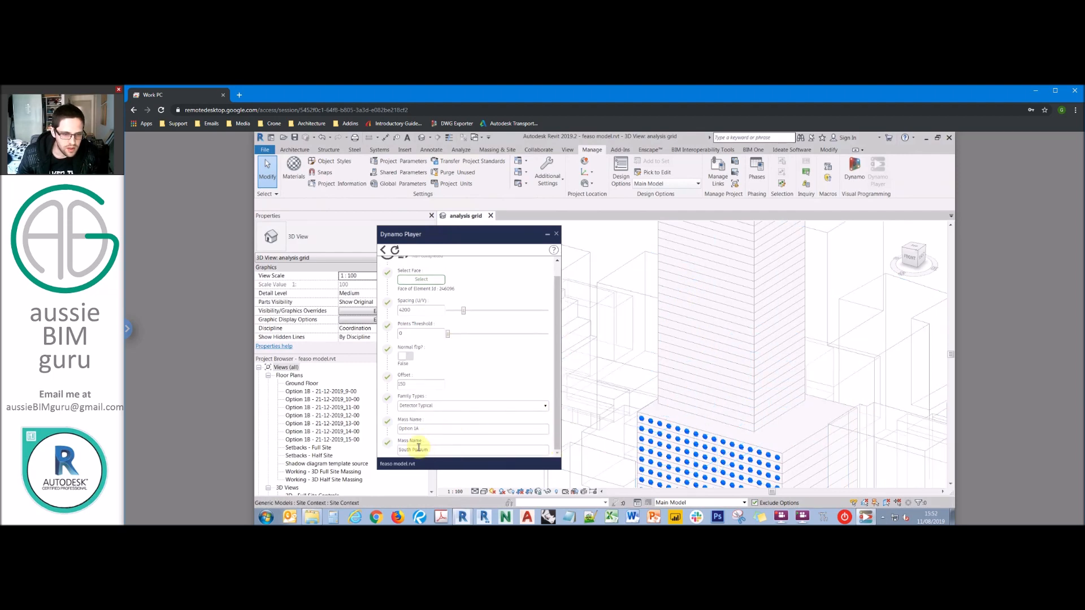
drag(419, 450, 470, 453)
key(BackSpace)
key(BackSpace)
key(BackSpace)
key(Caps_Lock)
text(T)
key(Caps_Lock)
text(ower)
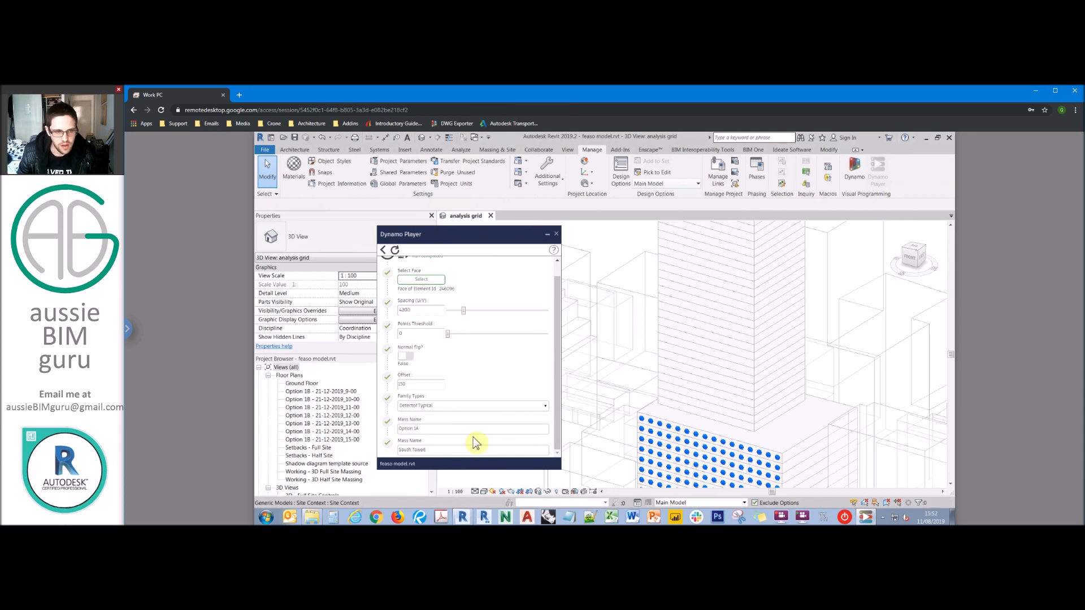
text(320)
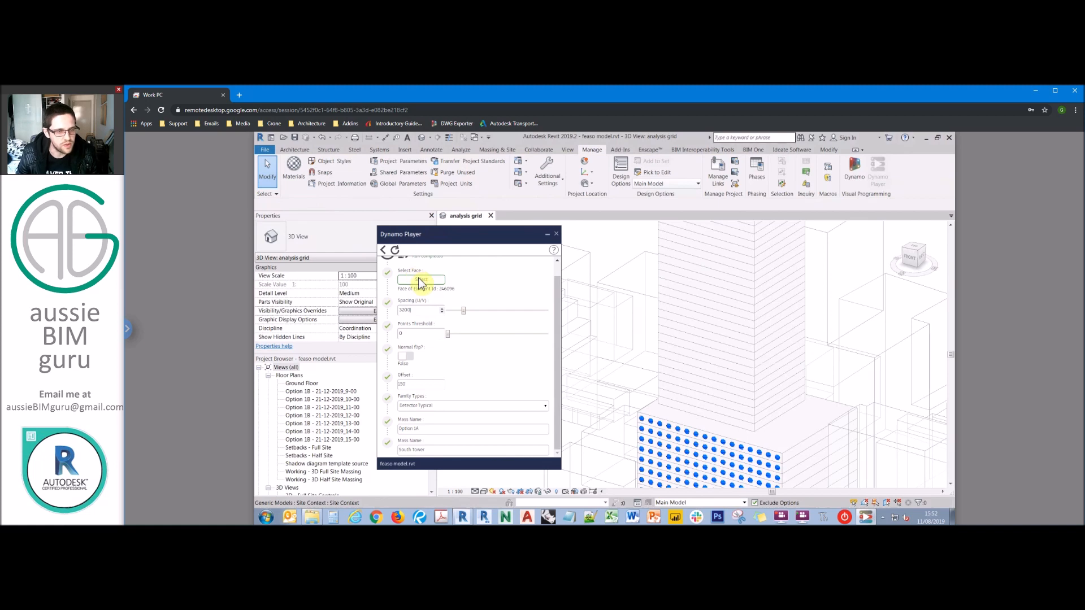
- Pick the tower face above the podium detectors and run the script to place detectors on it
click(420, 281)
click(659, 249)
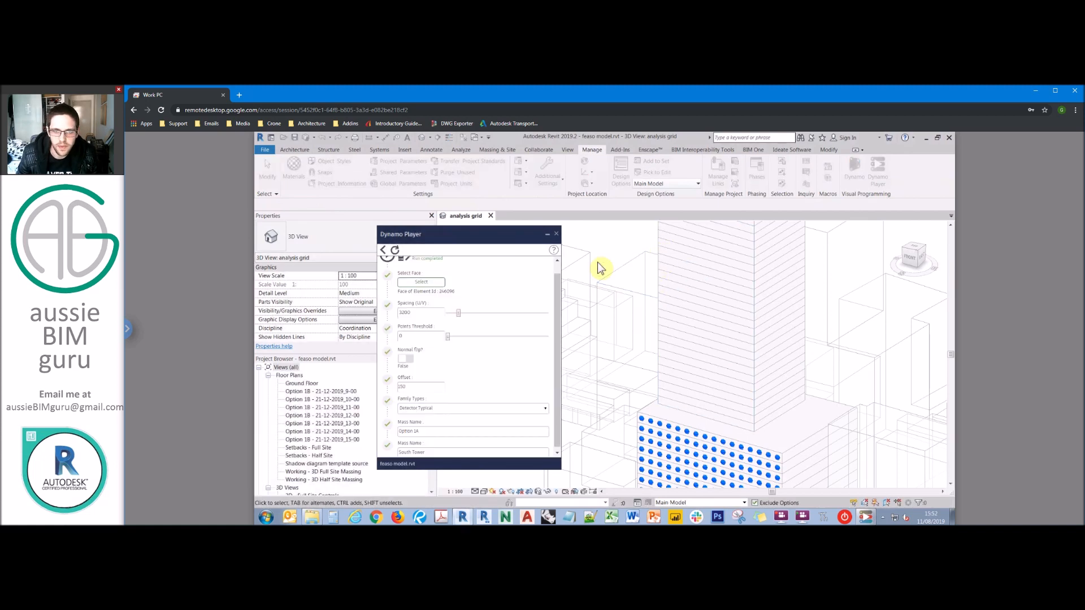
click(387, 259)
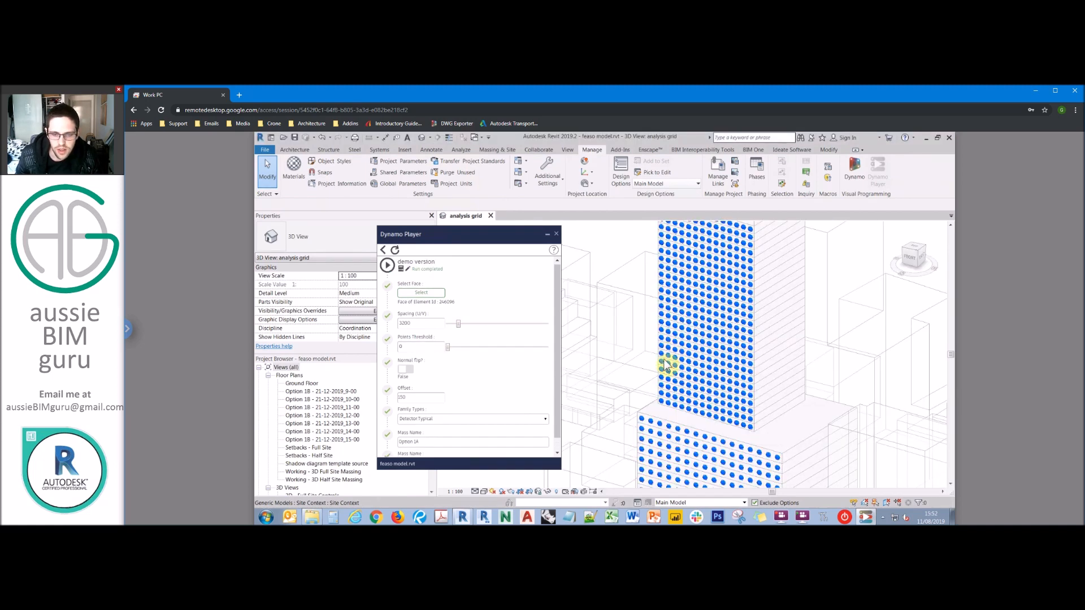
- Inspect the comment, area and count parameters of one tower detector and one podium detector
shift+middle_drag(638, 333, 696, 287)
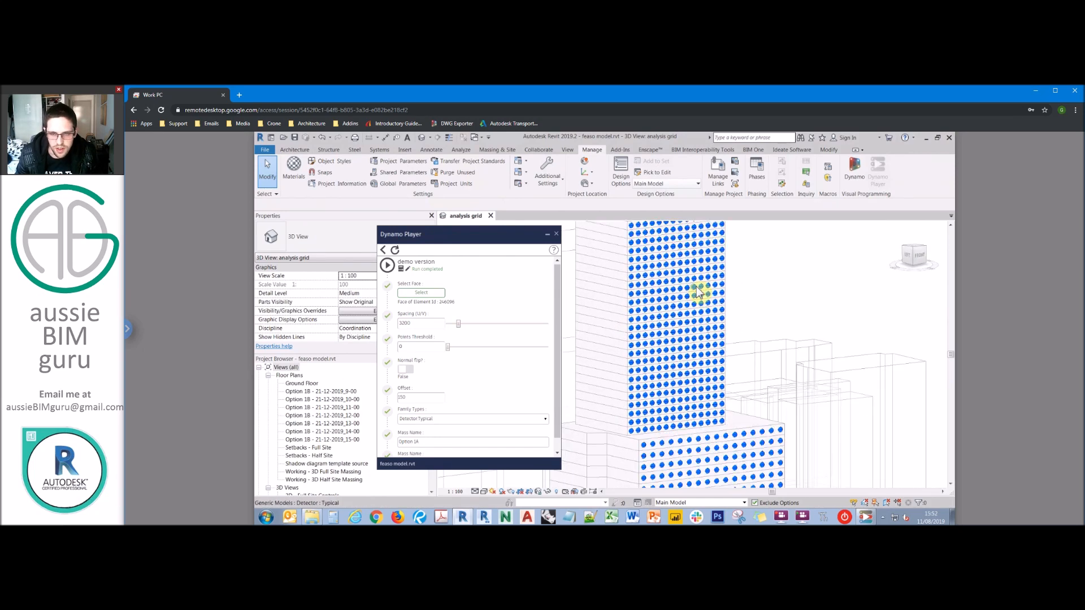
click(697, 287)
drag(459, 240, 557, 238)
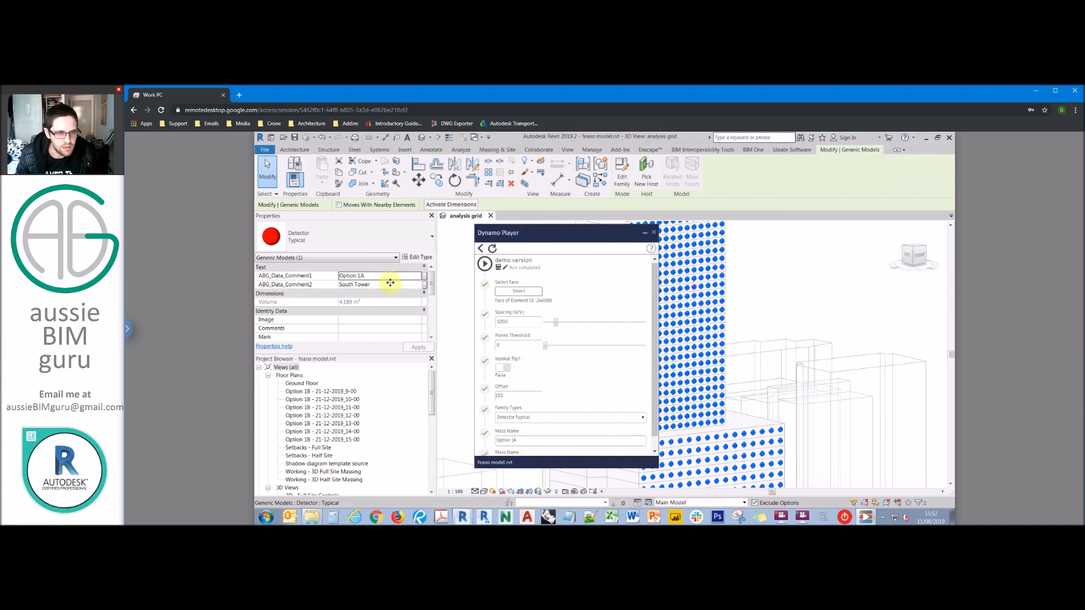
drag(432, 285, 431, 334)
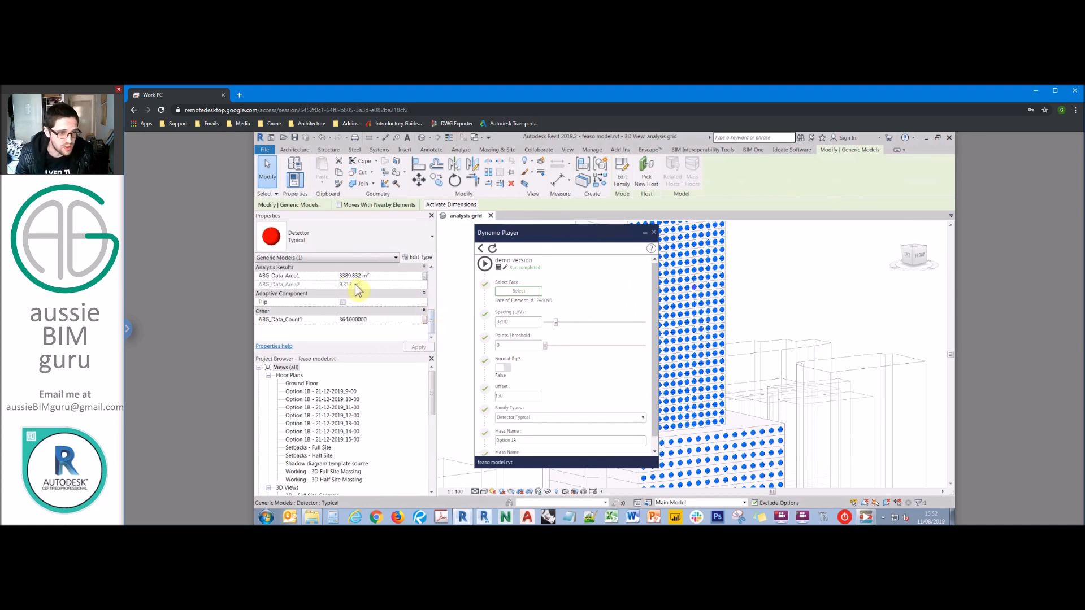
click(710, 437)
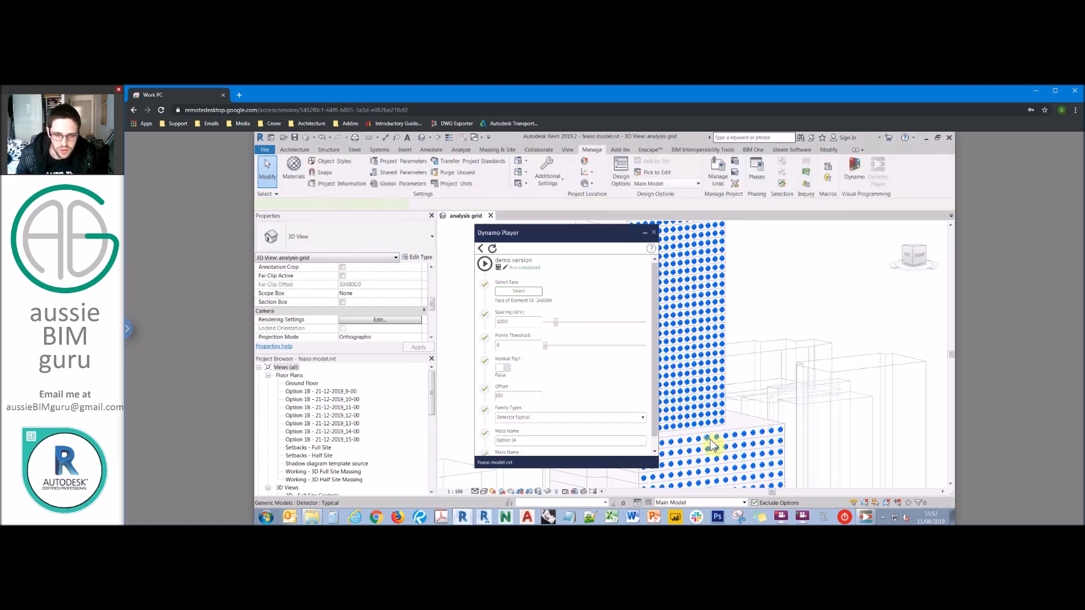
click(710, 438)
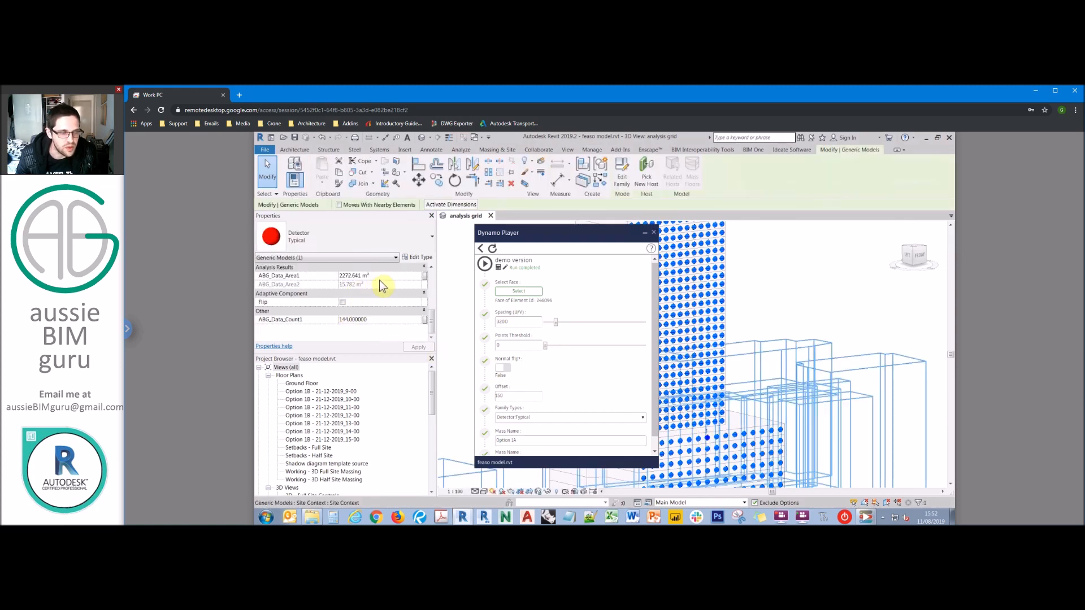
mouse_move(693, 286)
shift+middle_down()
mouse_move(736, 281)
mouse_move(702, 290)
shift+middle_up()
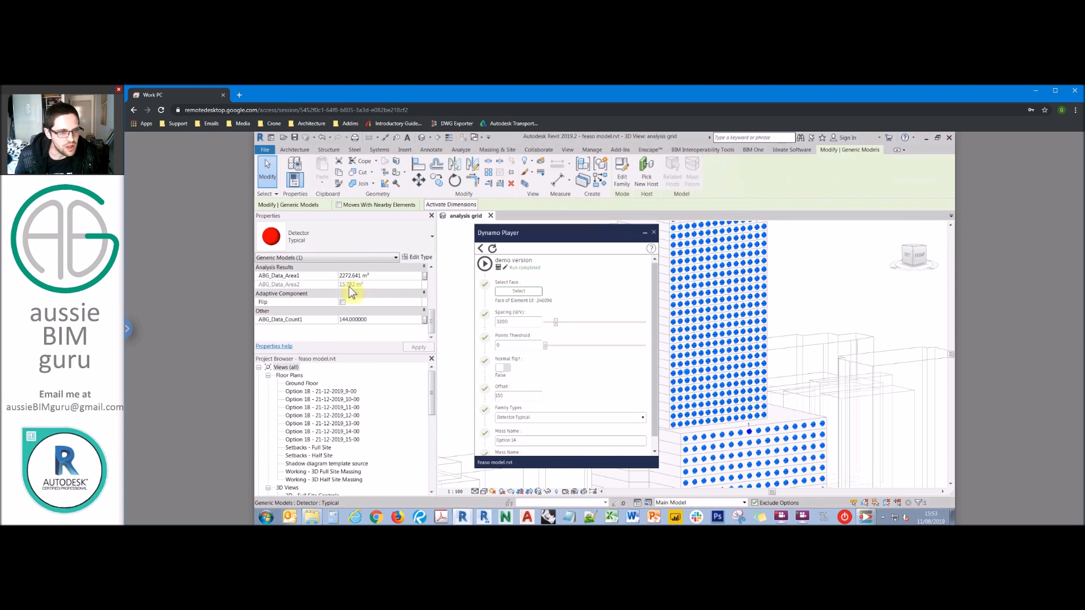
click(718, 314)
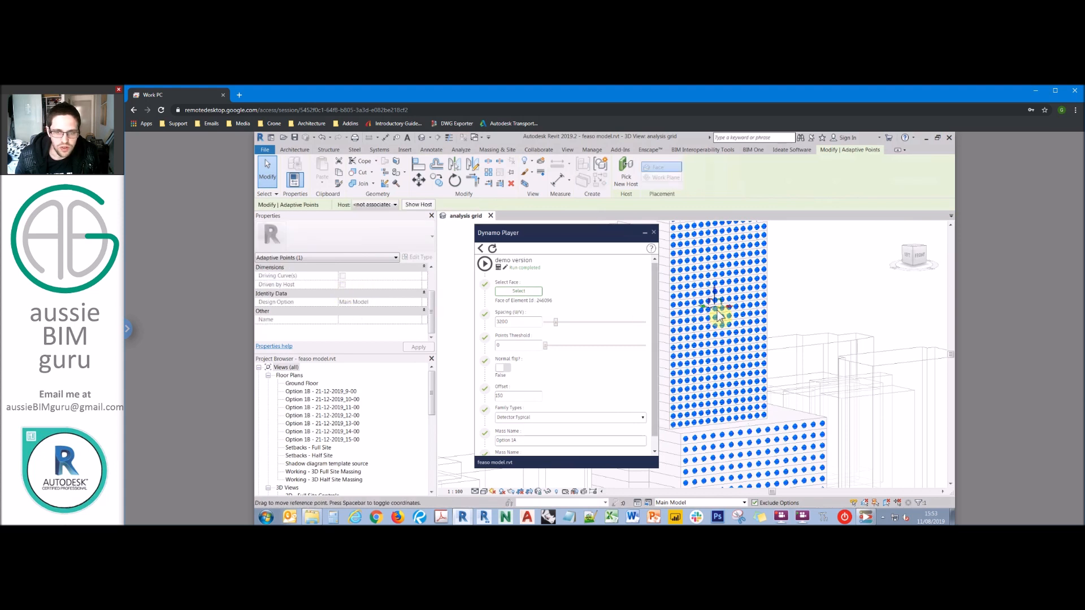
click(791, 300)
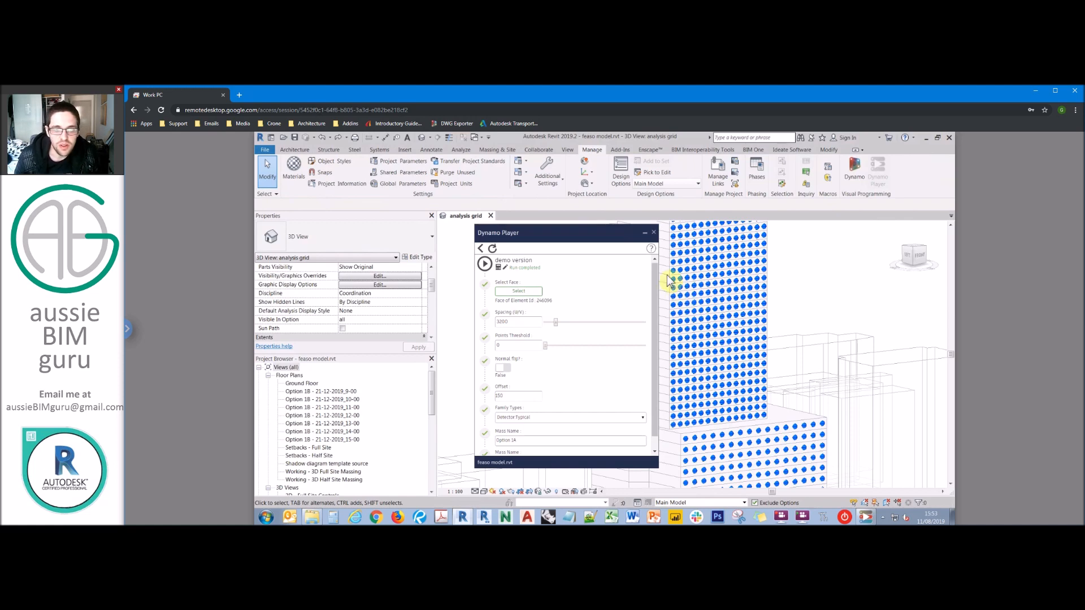
- Close Dynamo Player and view the detectors on the tower and podium in the wider site context
click(656, 234)
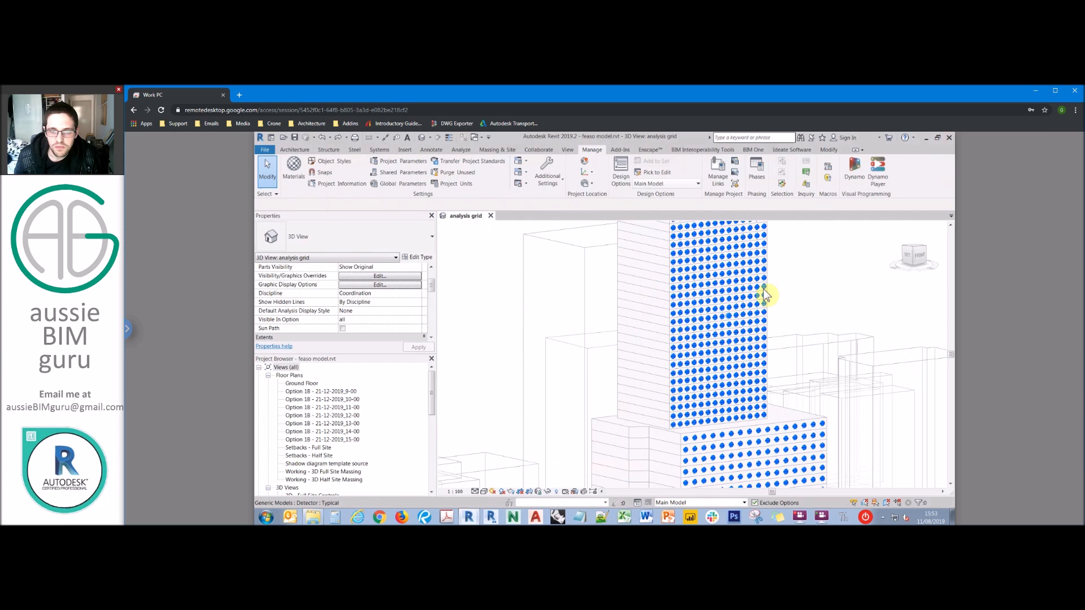
shift+middle_drag(701, 373, 642, 341)
scroll(643, 341, down, 2)
middle_drag(610, 301, 587, 246)
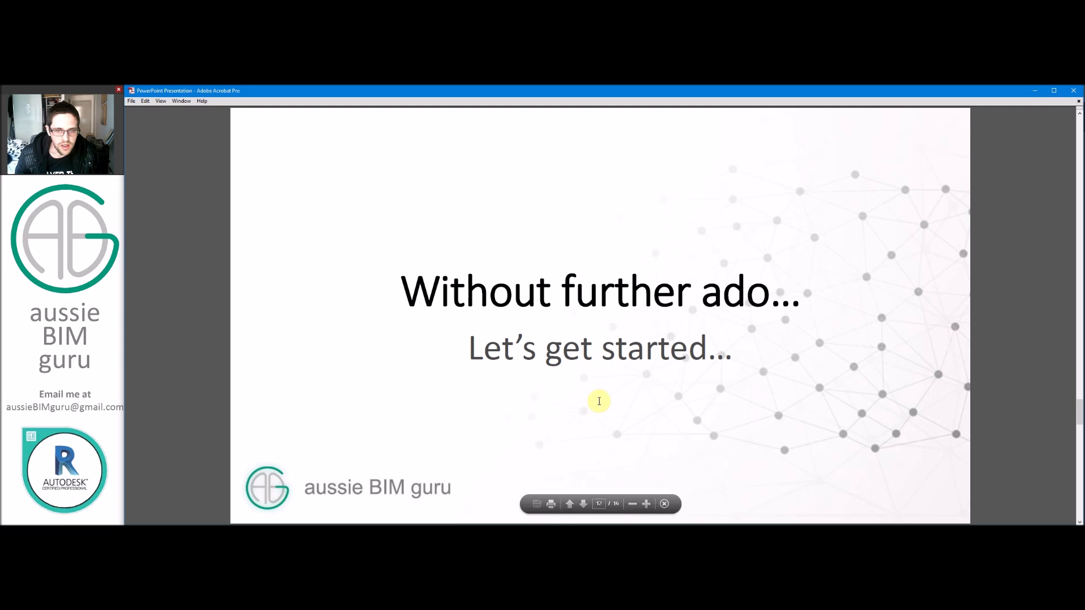
click(596, 400)
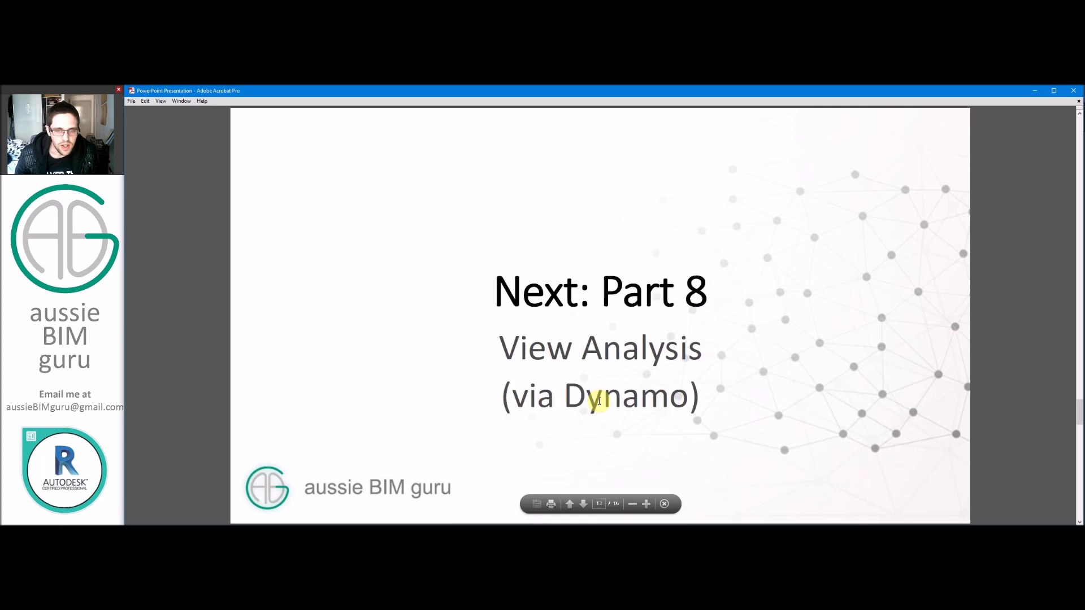